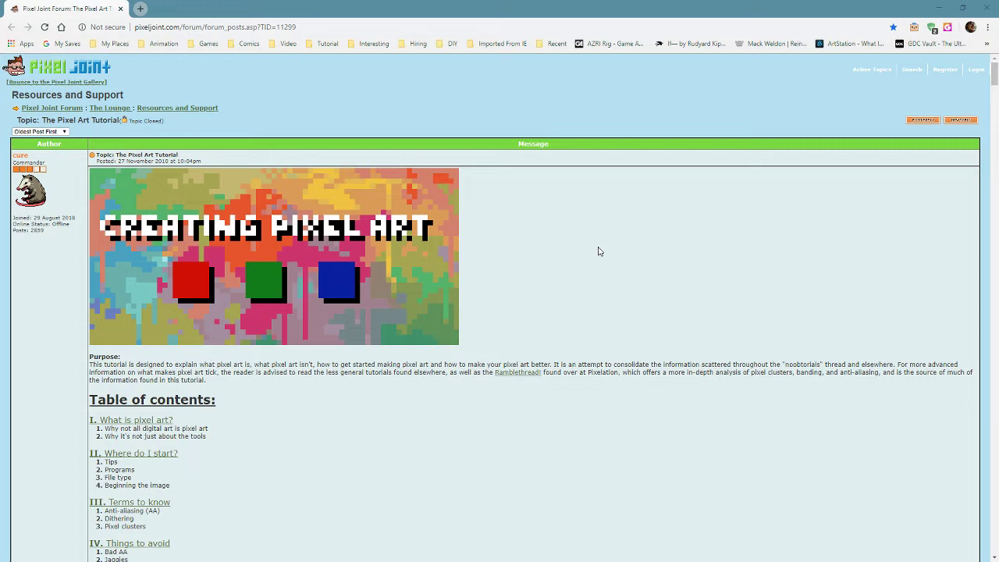
# Look over the pixel art tutorial's purpose statement and table of contents.
pyautogui.scroll(-2, 577, 312)
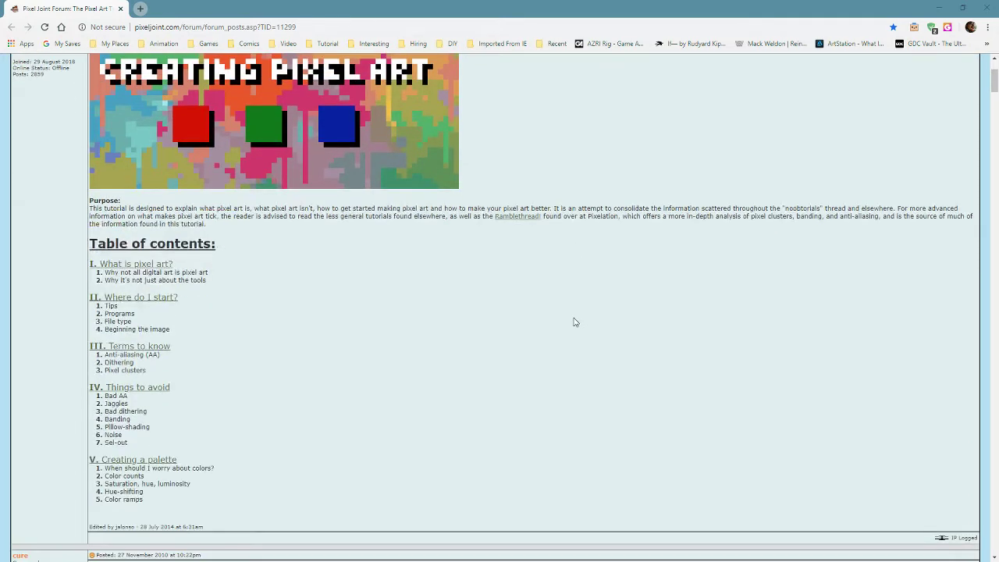
pyautogui.scroll(2, 468, 358)
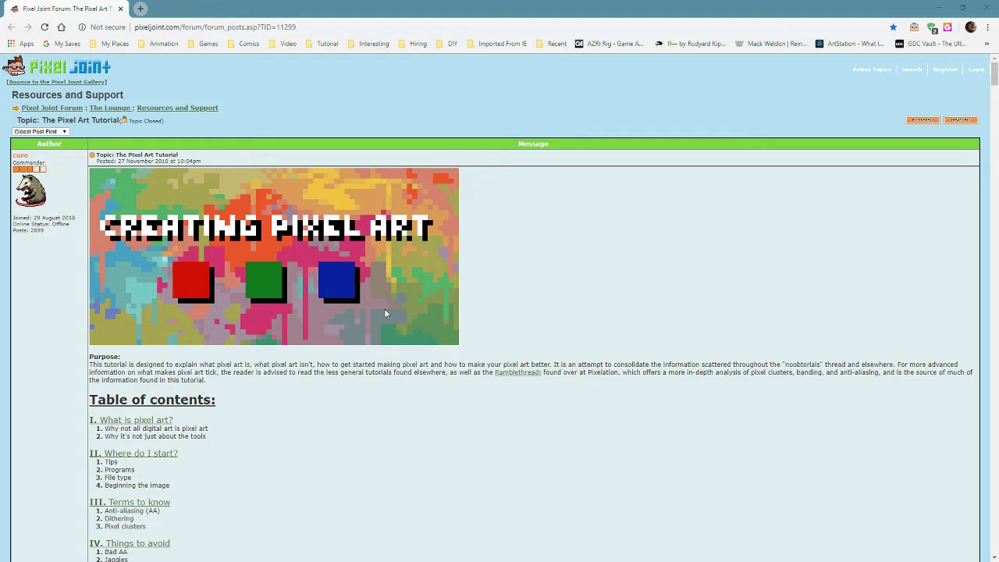
pyautogui.scroll(-3, 458, 390)
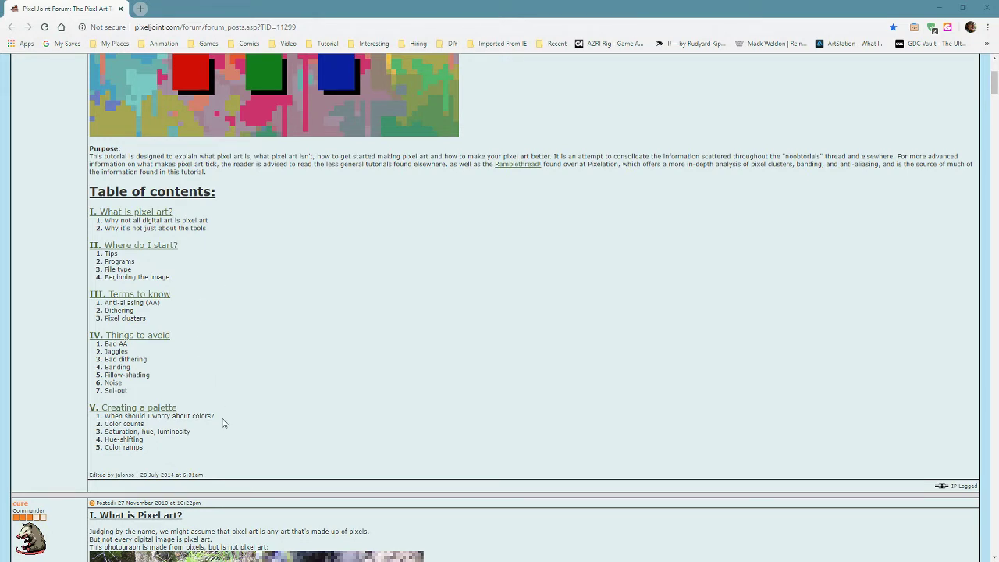
# Read section I, "What is Pixel art?", examining the photo, digital painting, parrot, blurred blob and MS Paint examples.
pyautogui.scroll(-5, 495, 413)
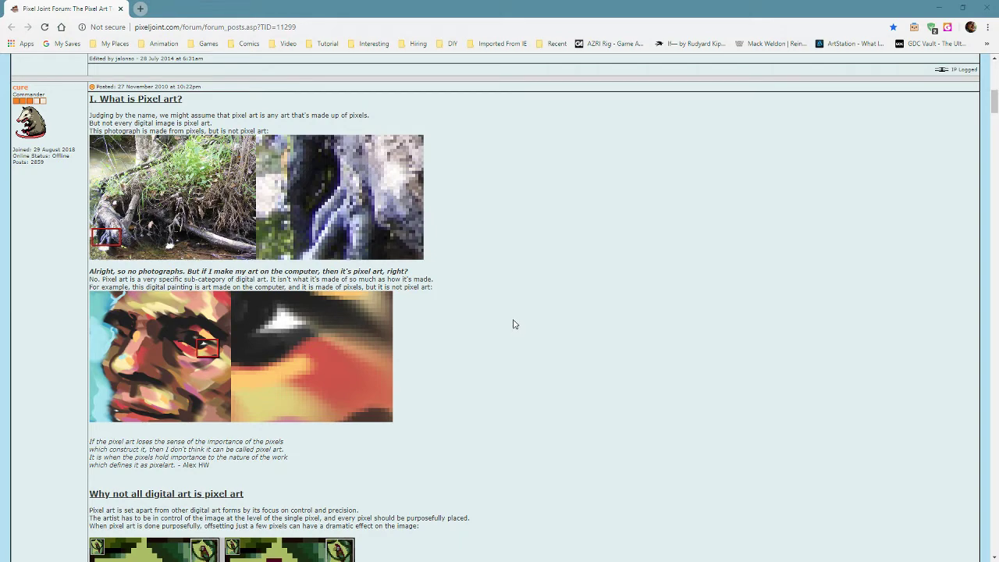
pyautogui.scroll(-3, 514, 324)
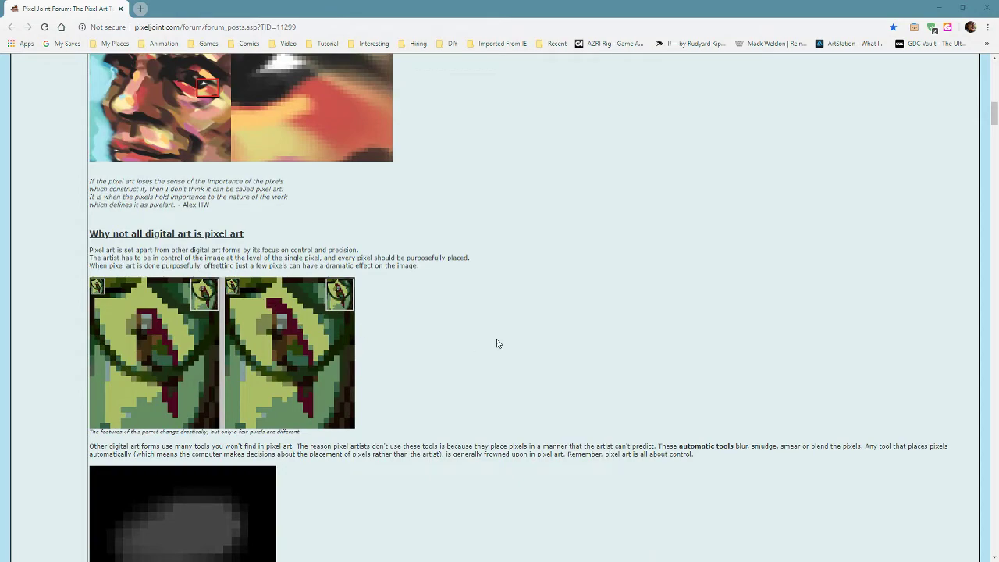
pyautogui.scroll(3, 497, 341)
pyautogui.scroll(-6, 498, 343)
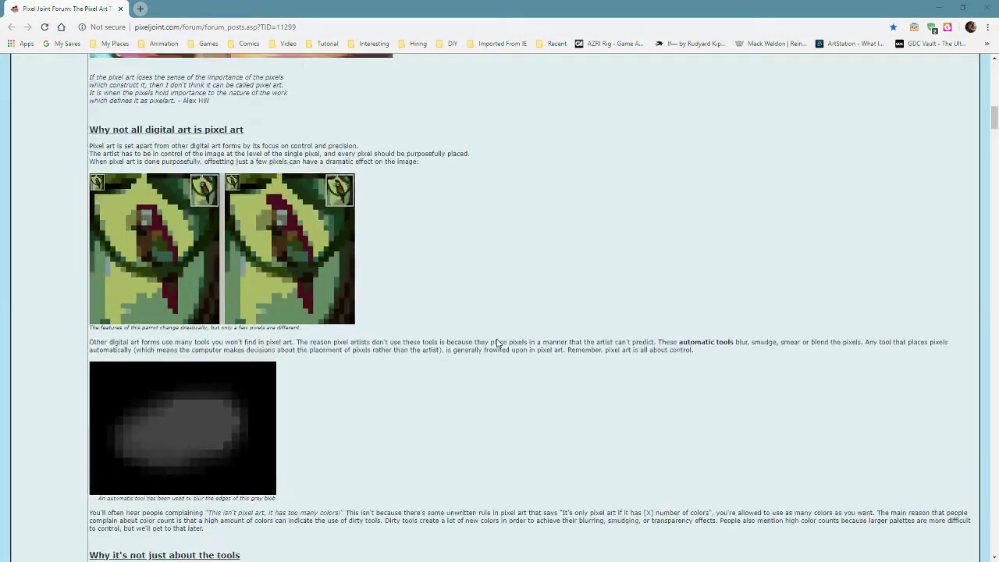
pyautogui.scroll(-2, 498, 344)
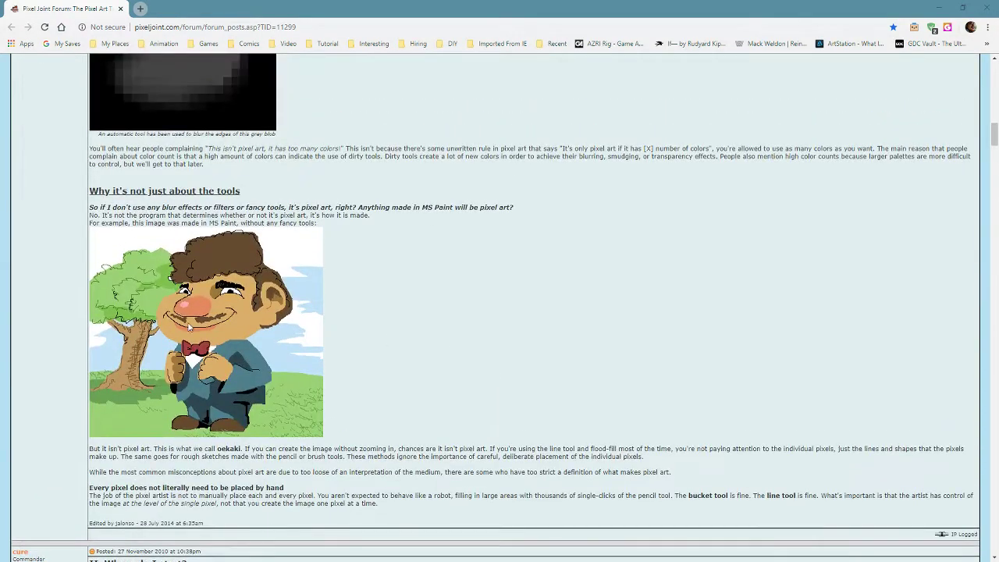
pyautogui.scroll(2, 375, 330)
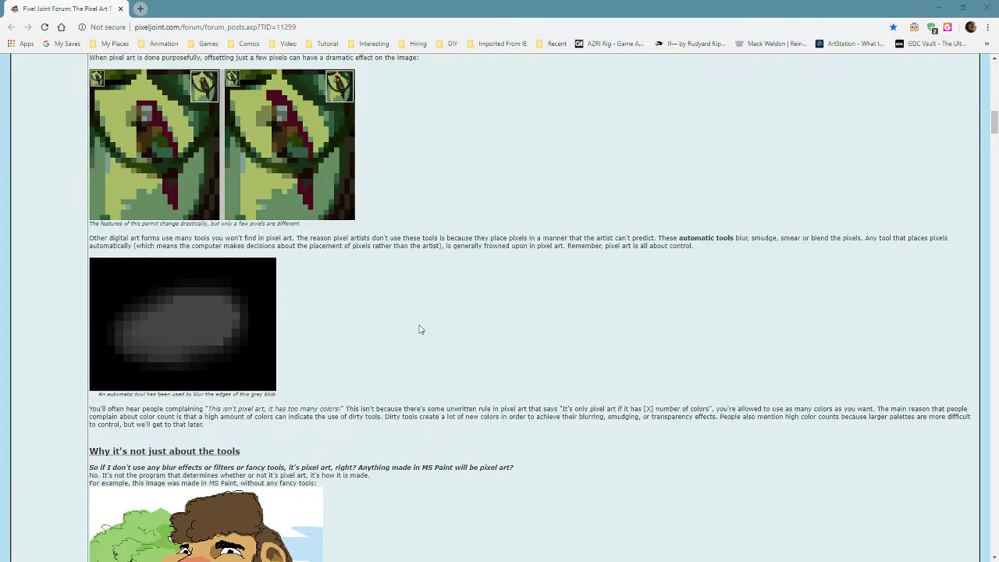
pyautogui.scroll(-3, 390, 330)
pyautogui.scroll(6, 448, 319)
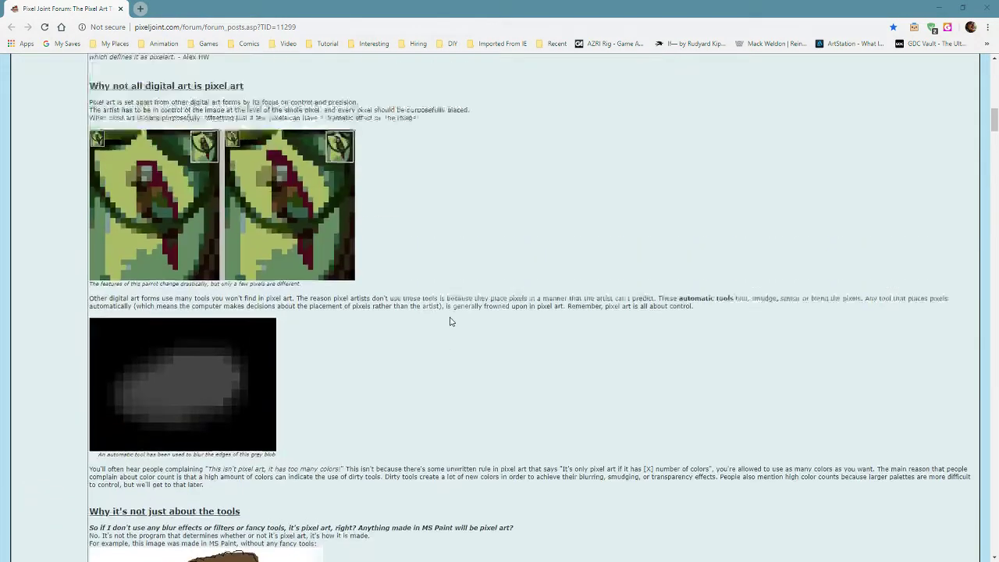
pyautogui.scroll(-1, 450, 320)
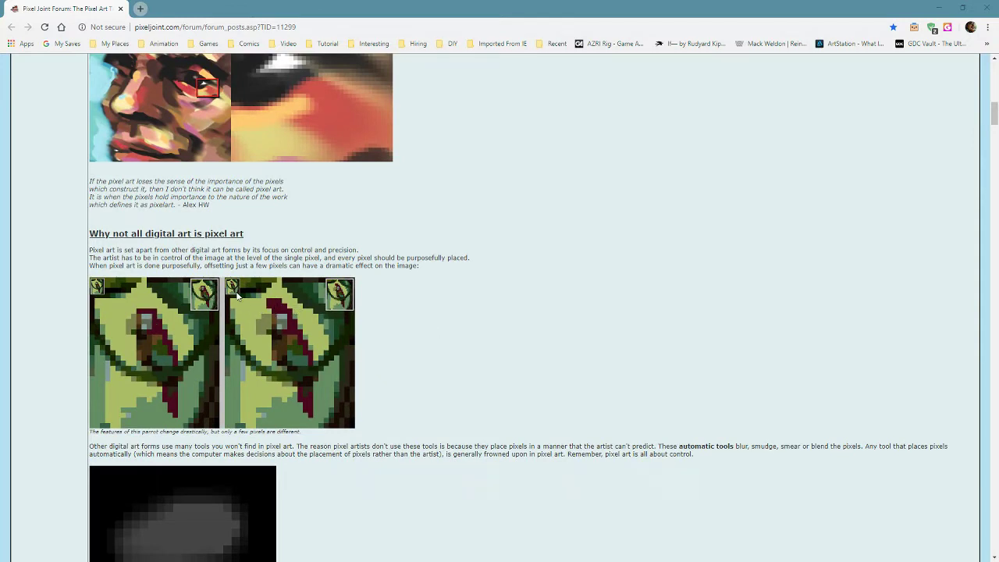
pyautogui.scroll(2, 489, 352)
pyautogui.scroll(-5, 488, 352)
pyautogui.scroll(-8, 490, 353)
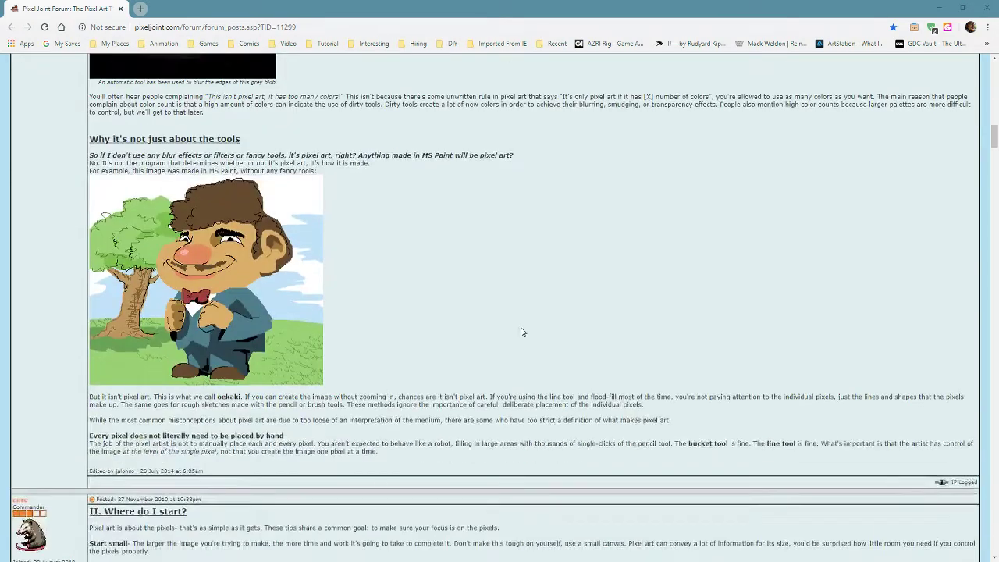
# Read the section II tips on starting small, limited palettes, programs and file type.
pyautogui.scroll(-1, 617, 312)
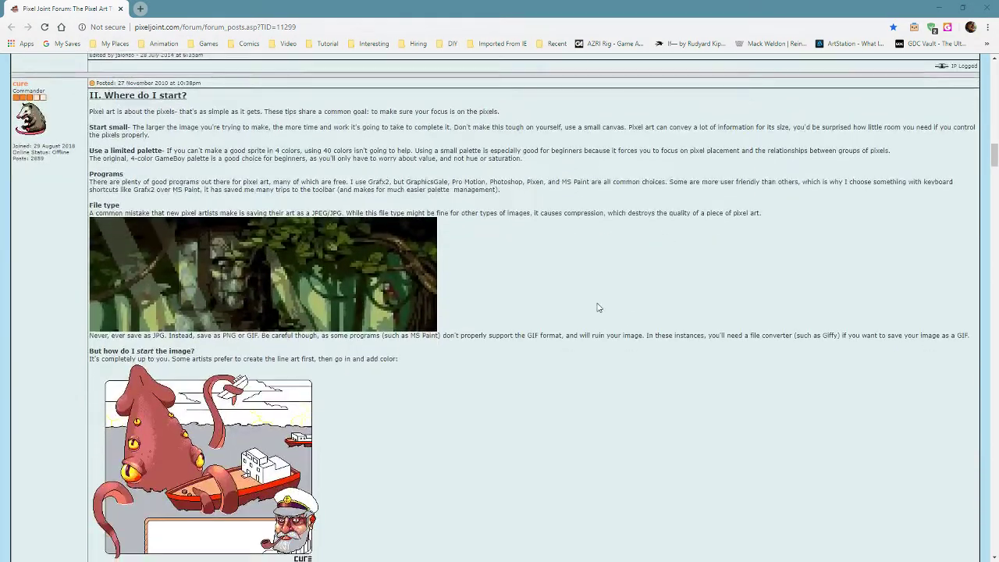
pyautogui.scroll(-1, 559, 291)
pyautogui.scroll(1, 560, 290)
pyautogui.scroll(-2, 559, 290)
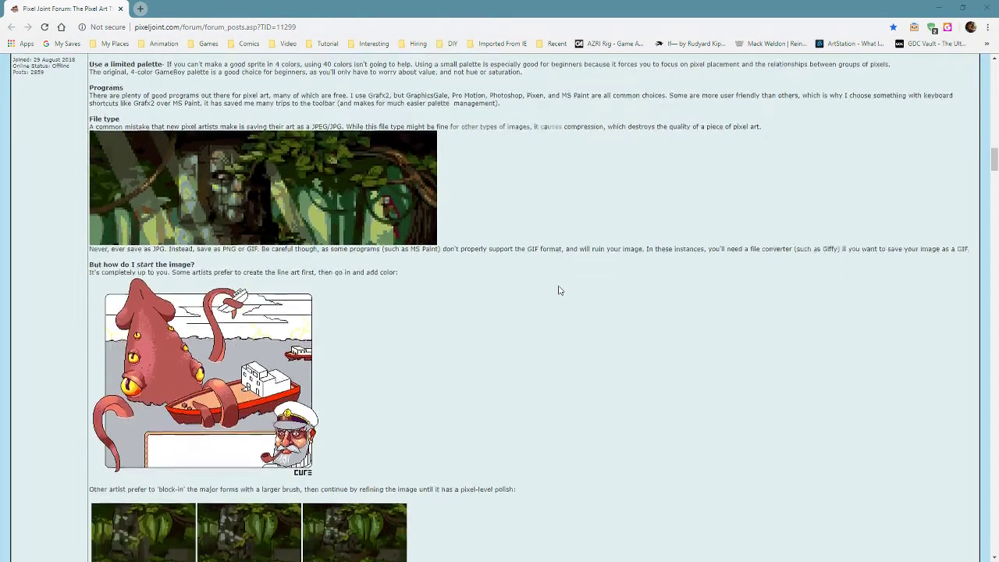
pyautogui.scroll(-1, 558, 290)
pyautogui.scroll(2, 559, 290)
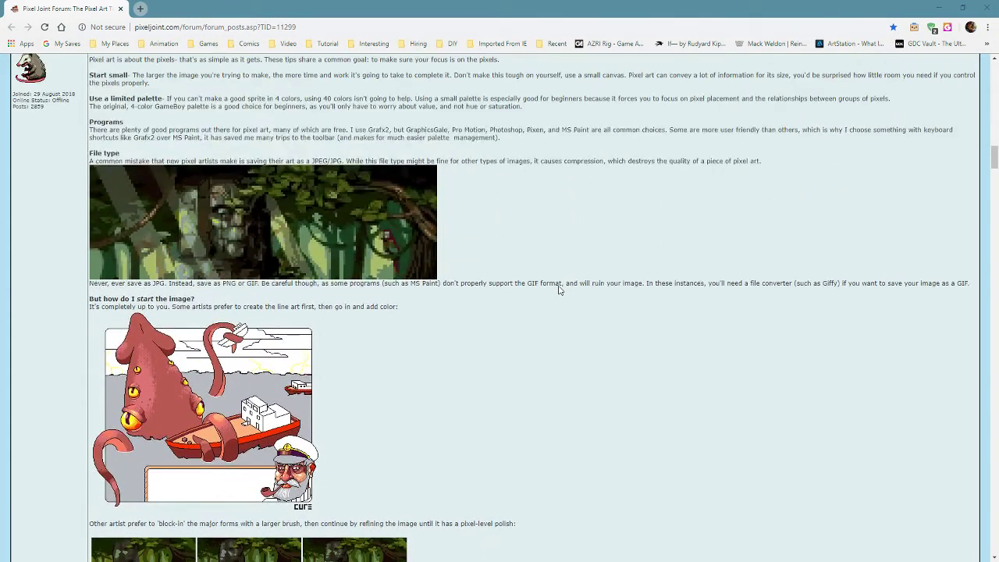
# Compare the line-art-first sea monster example with the blocked-in jungle scene under "But how do I start the image?".
pyautogui.scroll(-3, 558, 291)
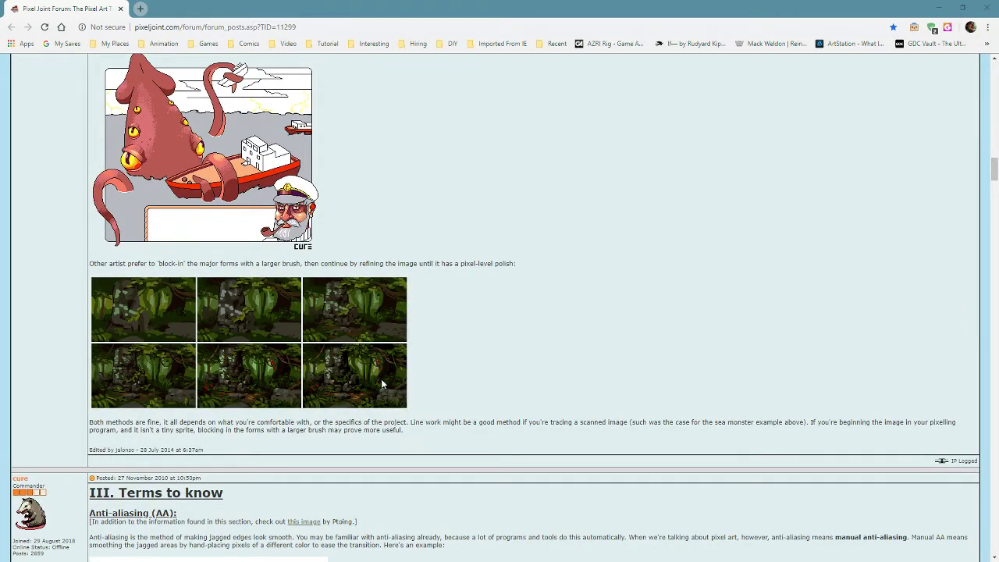
pyautogui.scroll(3, 382, 382)
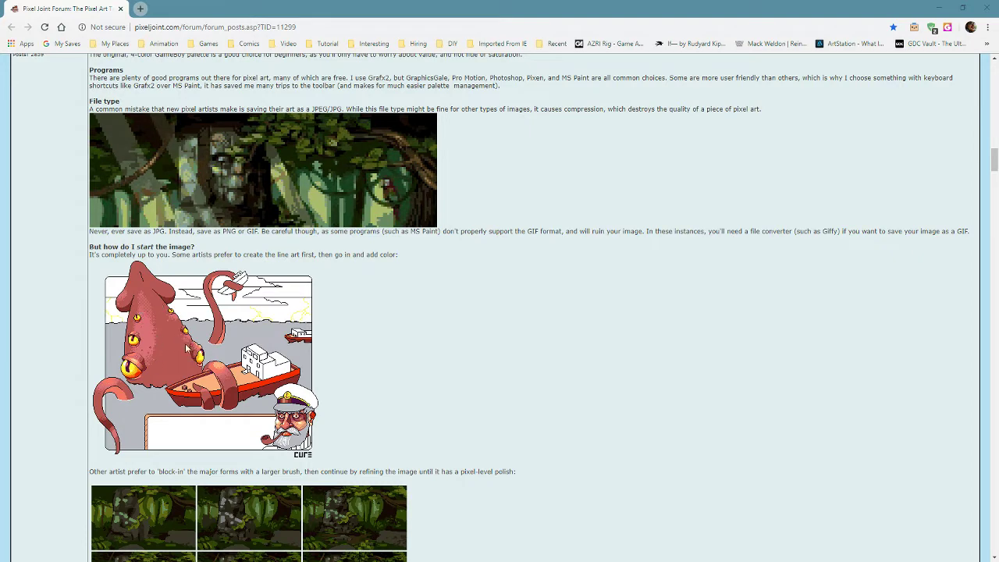
pyautogui.scroll(2, 366, 392)
pyautogui.scroll(-1, 365, 392)
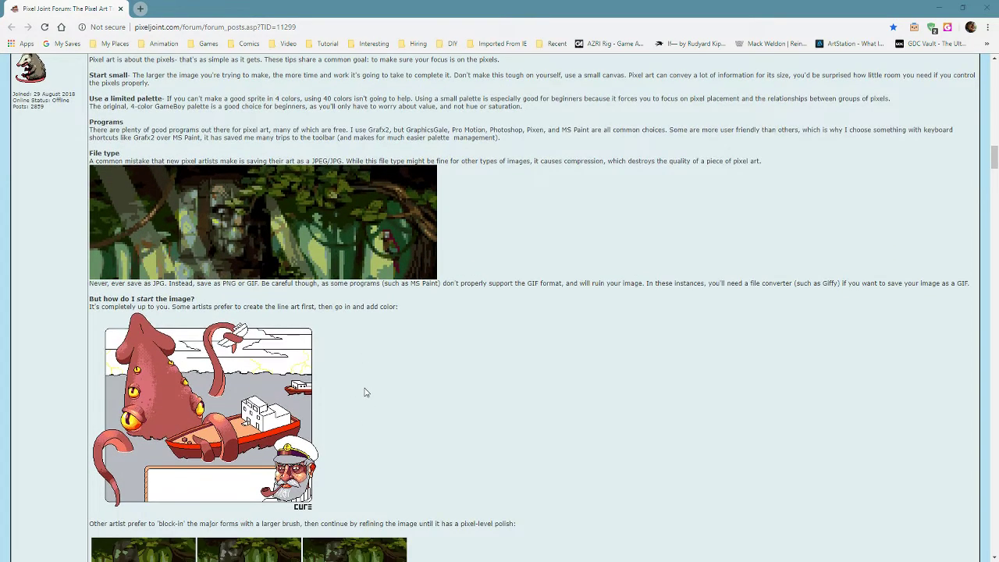
pyautogui.scroll(-2, 544, 327)
pyautogui.scroll(-2, 543, 327)
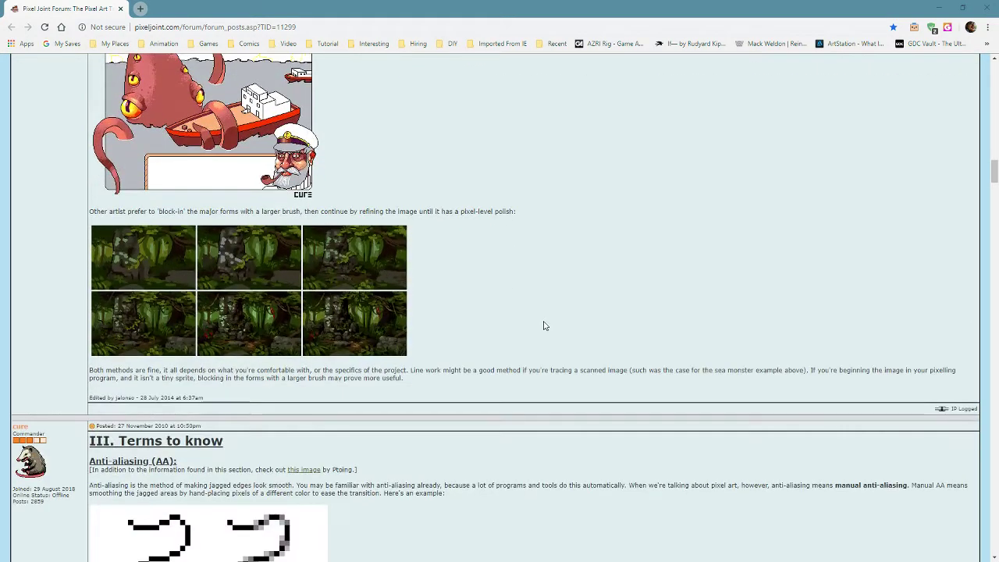
pyautogui.scroll(4, 542, 326)
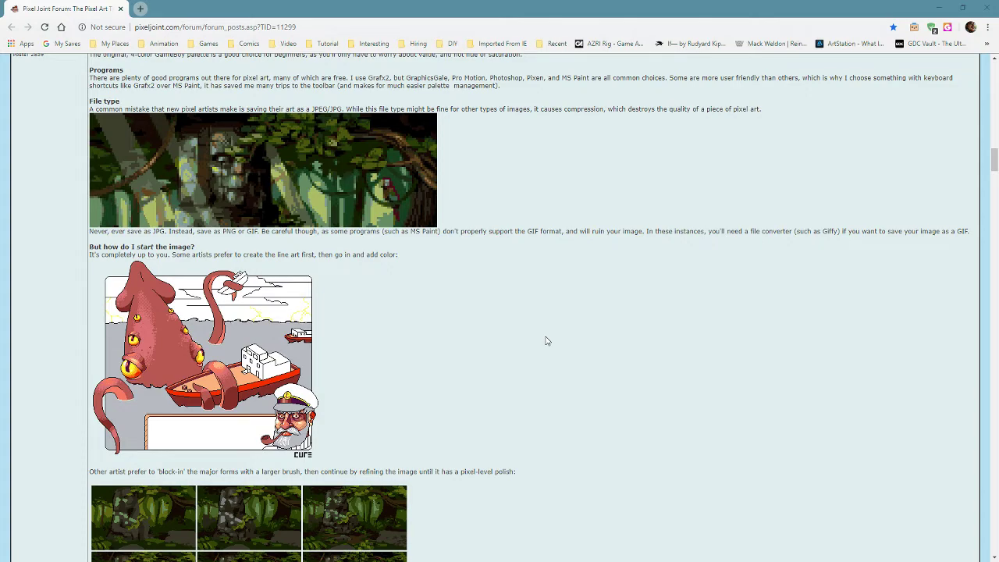
# Read the Anti-aliasing and Dithering parts of "Terms to know", including the stylized, interlaced and random dithering examples.
pyautogui.scroll(-4, 546, 341)
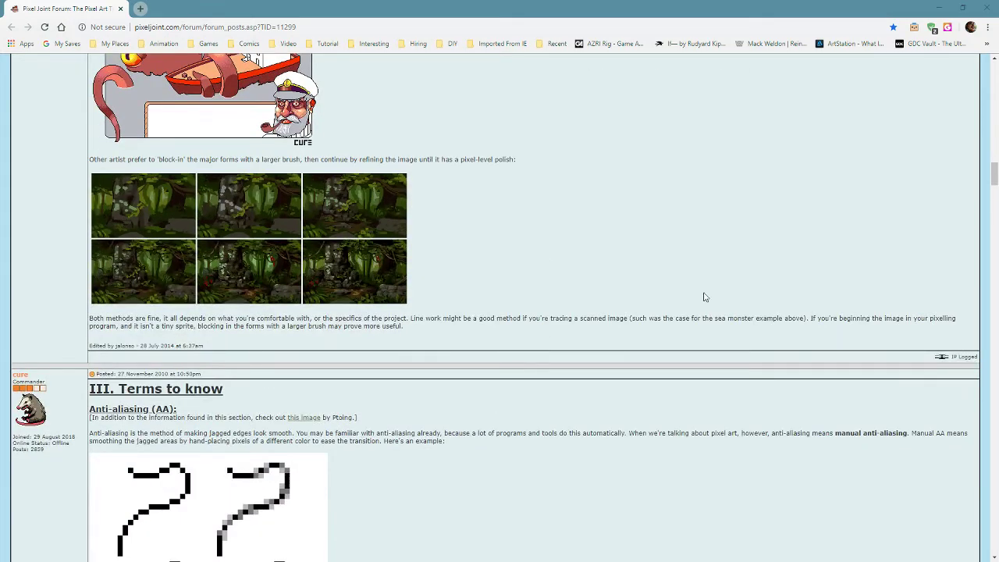
pyautogui.scroll(-2, 536, 302)
pyautogui.scroll(-1, 536, 302)
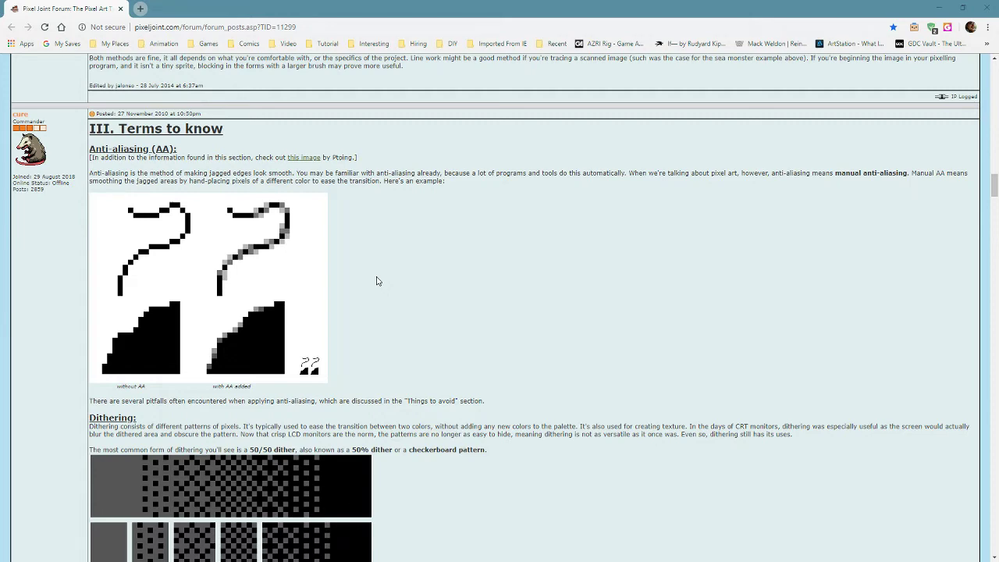
pyautogui.scroll(-3, 376, 281)
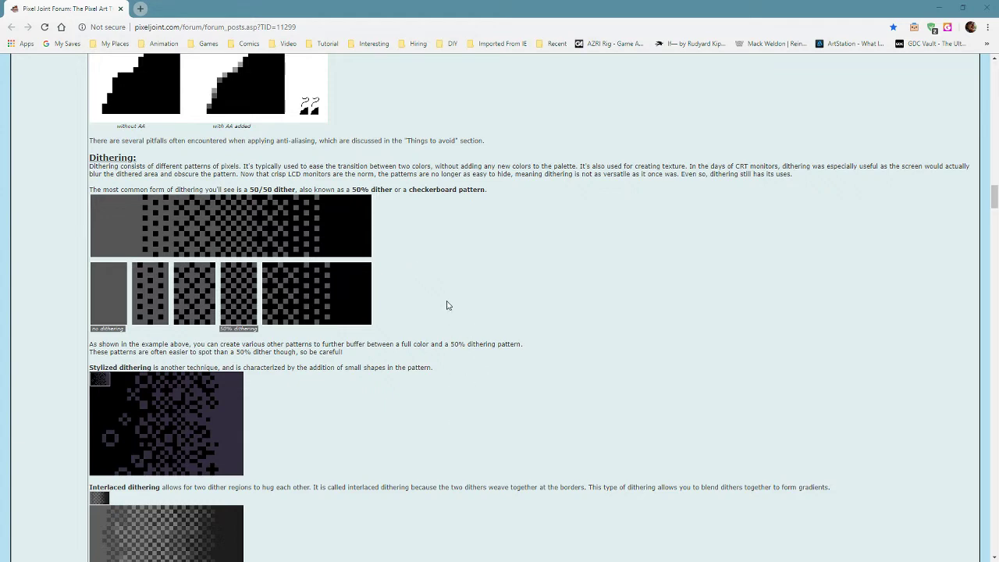
pyautogui.scroll(1, 450, 288)
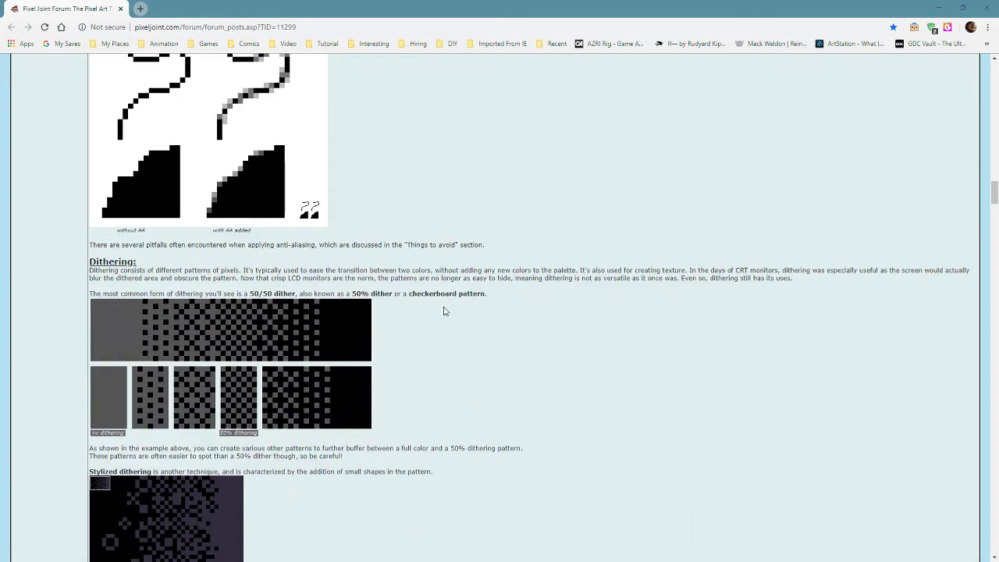
pyautogui.scroll(-1, 443, 312)
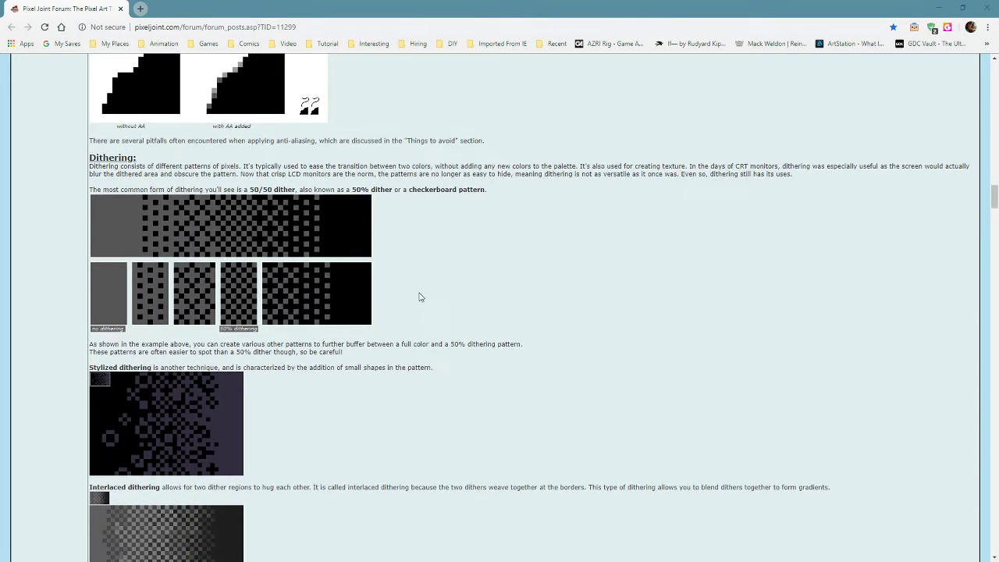
pyautogui.scroll(-1, 419, 297)
pyautogui.scroll(-2, 396, 390)
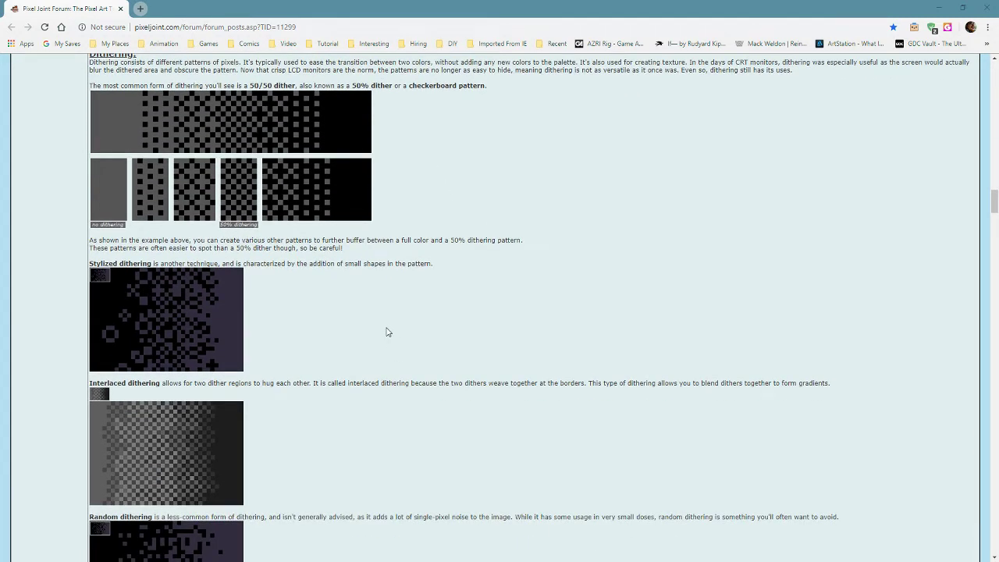
pyautogui.scroll(-2, 386, 333)
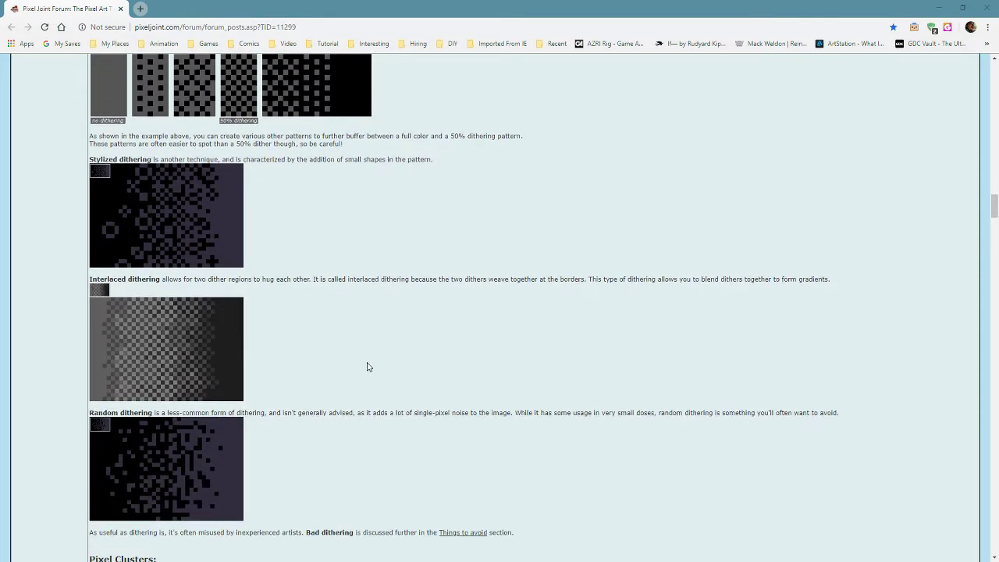
# Examine the Pixel Clusters explanation and its rearranged-cluster and lone-pixel example images.
pyautogui.scroll(-6, 368, 366)
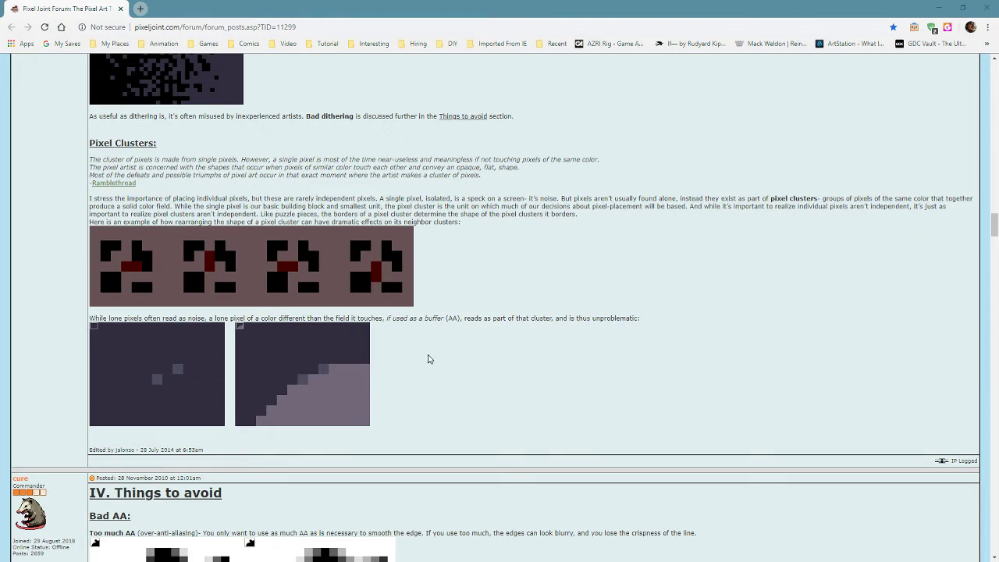
pyautogui.scroll(-1, 428, 359)
pyautogui.scroll(-1, 461, 304)
pyautogui.scroll(3, 499, 309)
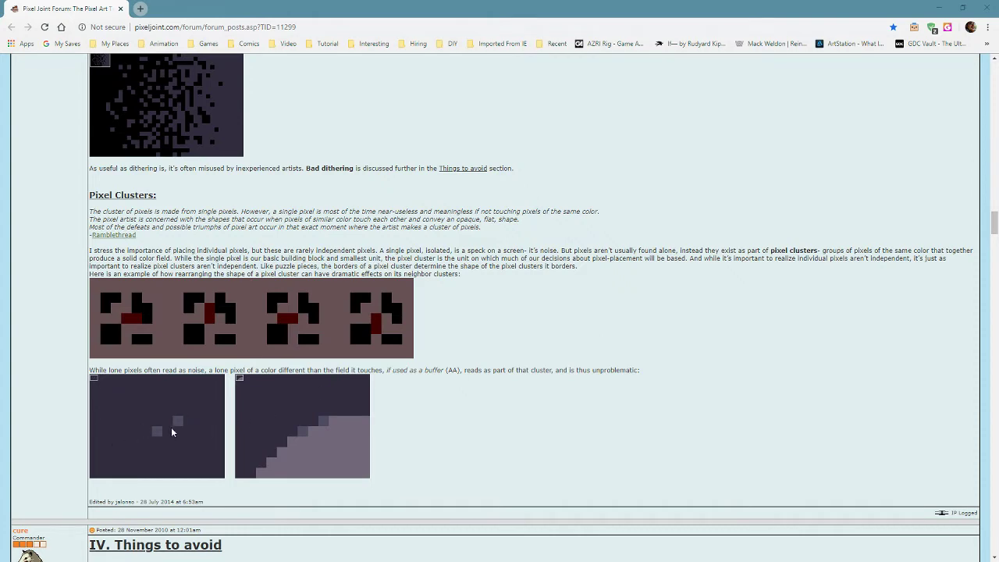
# Examine the Bad AA examples in "Things to avoid": too much AA, too little AA and AA banding.
pyautogui.scroll(-5, 562, 357)
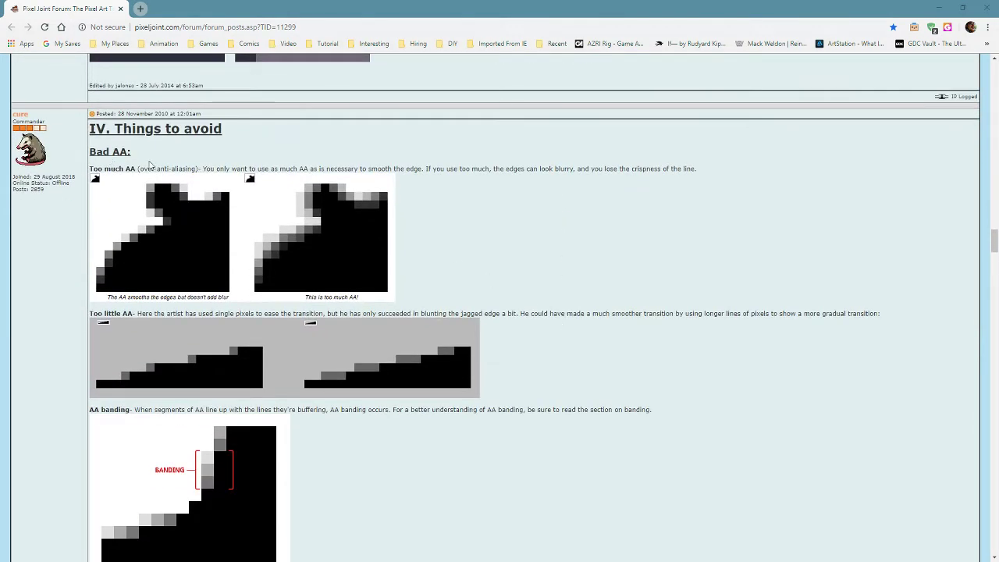
pyautogui.scroll(-1, 515, 266)
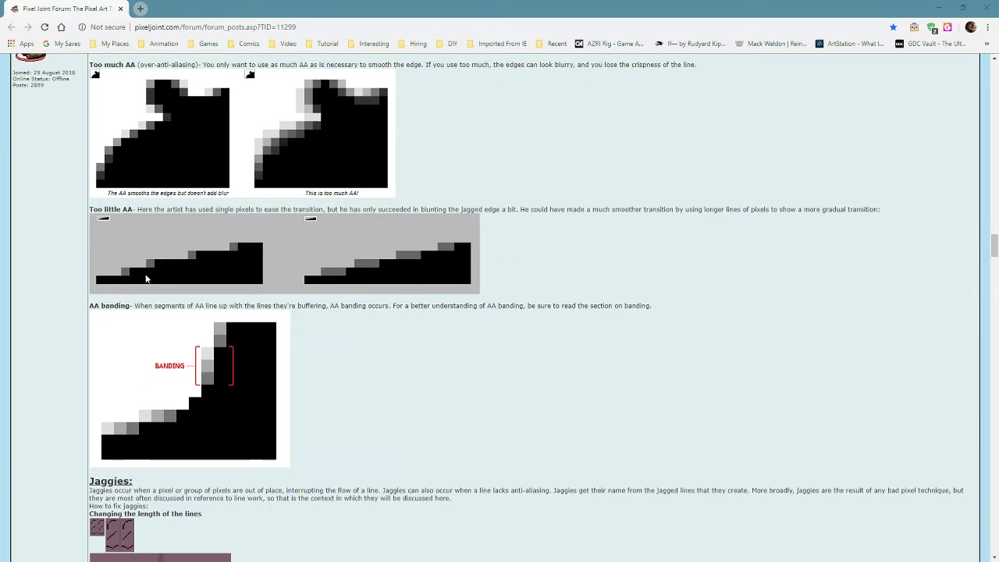
pyautogui.scroll(1, 478, 334)
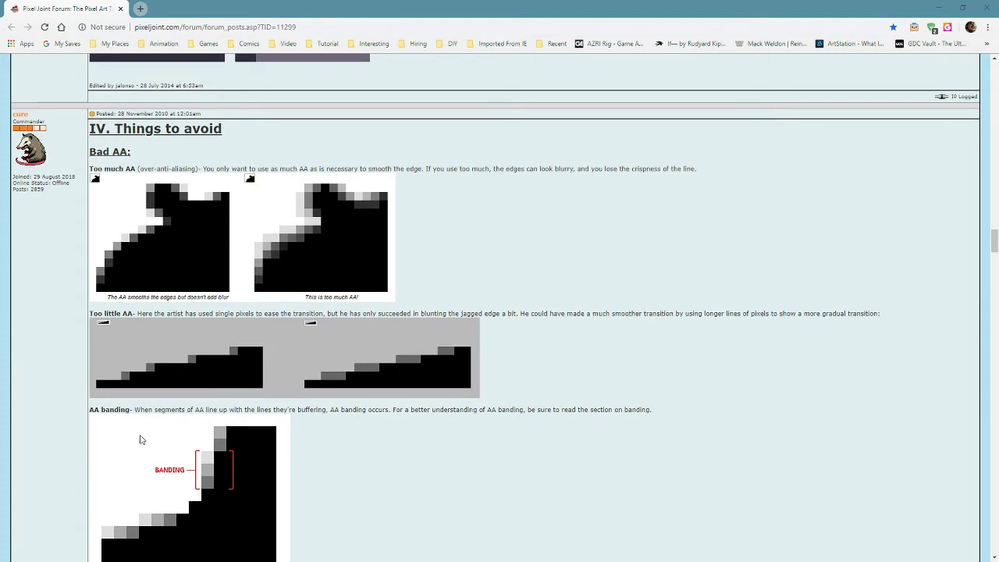
pyautogui.scroll(-3, 531, 361)
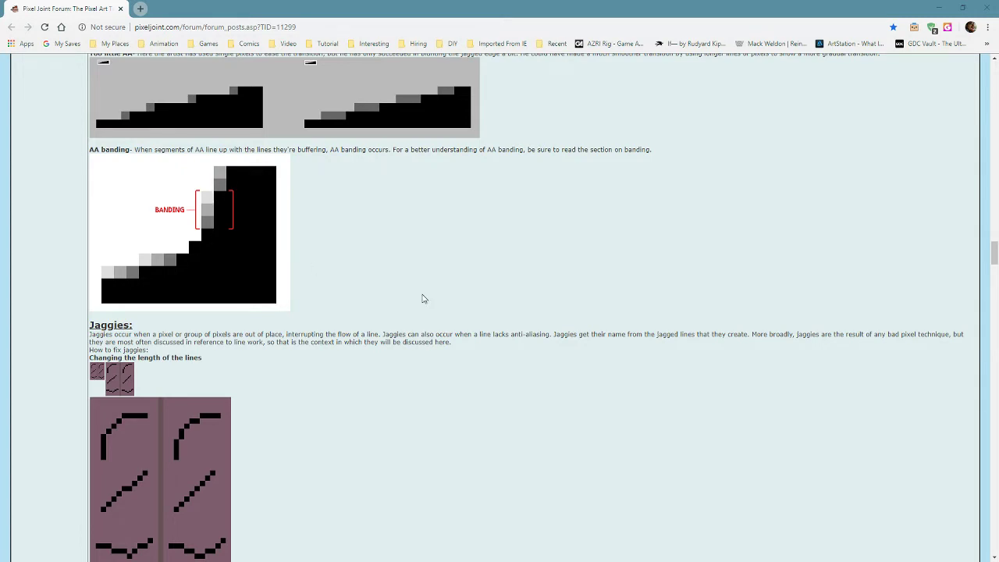
# Read the Jaggies part on fixing jagged lines by changing line lengths and applying anti-aliasing.
pyautogui.scroll(-2, 437, 316)
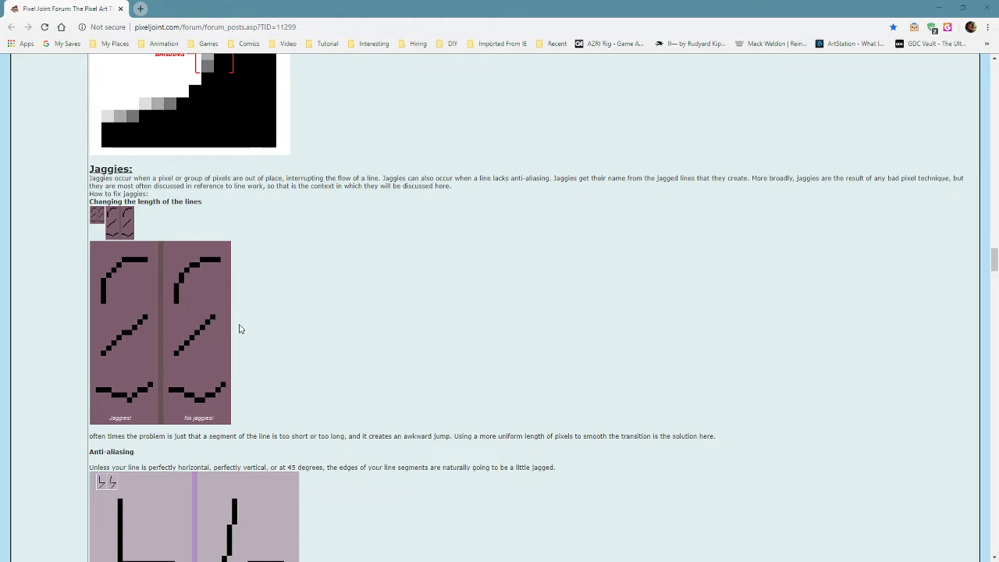
pyautogui.scroll(-1, 340, 320)
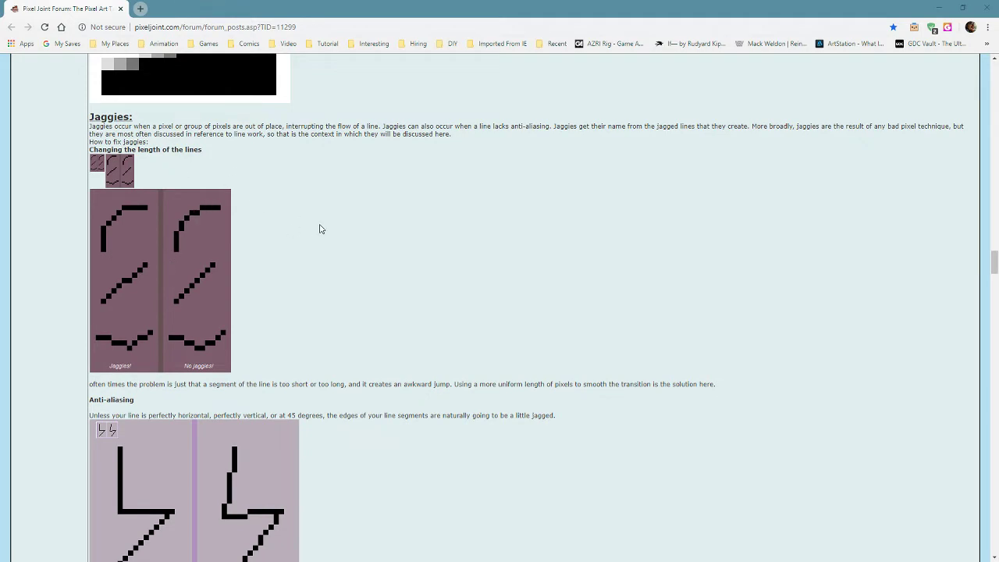
pyautogui.scroll(-3, 431, 294)
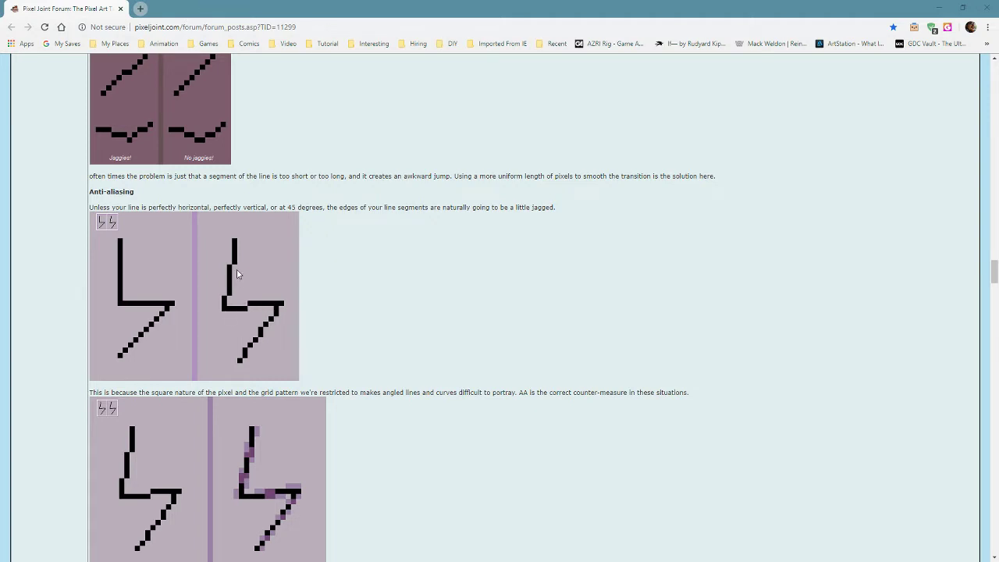
# Compare the straight, jagged and anti-aliased line examples in the Anti-aliasing part of the Jaggies section.
pyautogui.scroll(-2, 336, 351)
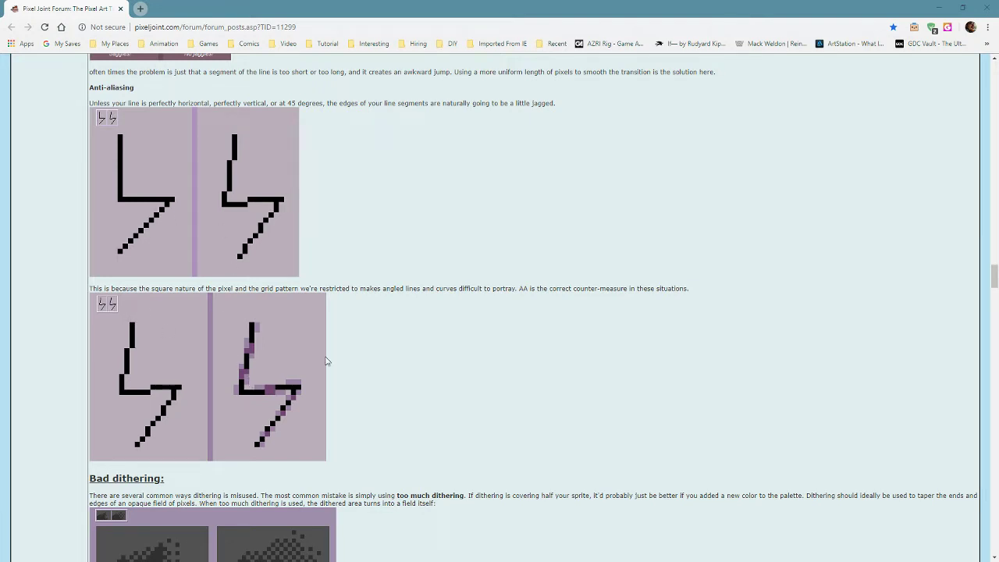
pyautogui.scroll(1, 379, 362)
pyautogui.scroll(1, 378, 363)
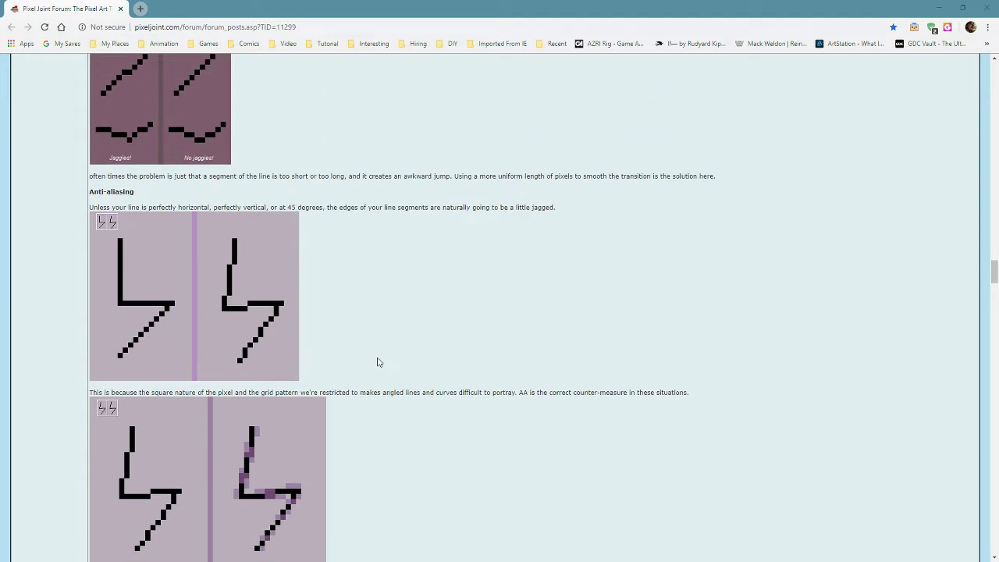
pyautogui.scroll(-2, 379, 362)
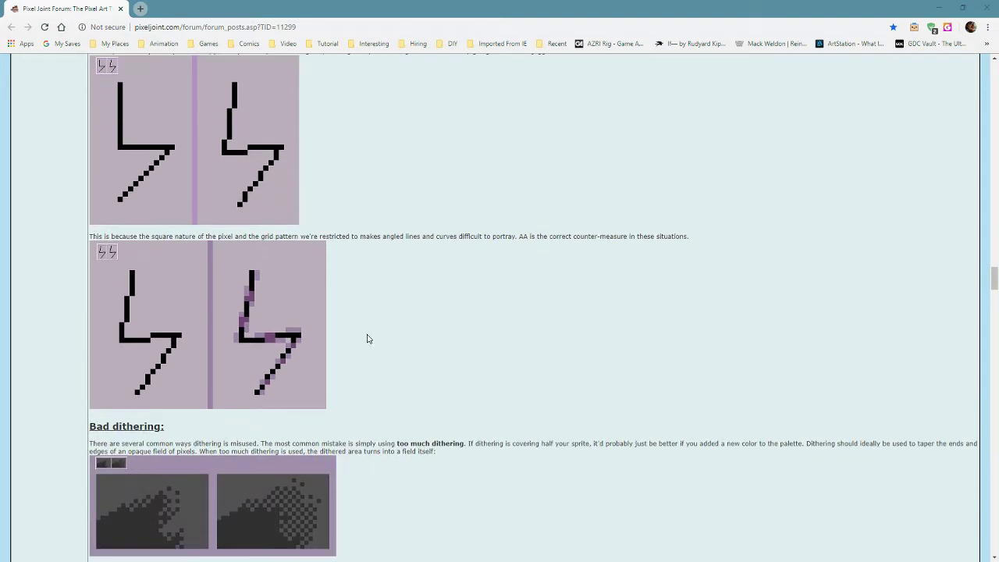
pyautogui.scroll(3, 358, 332)
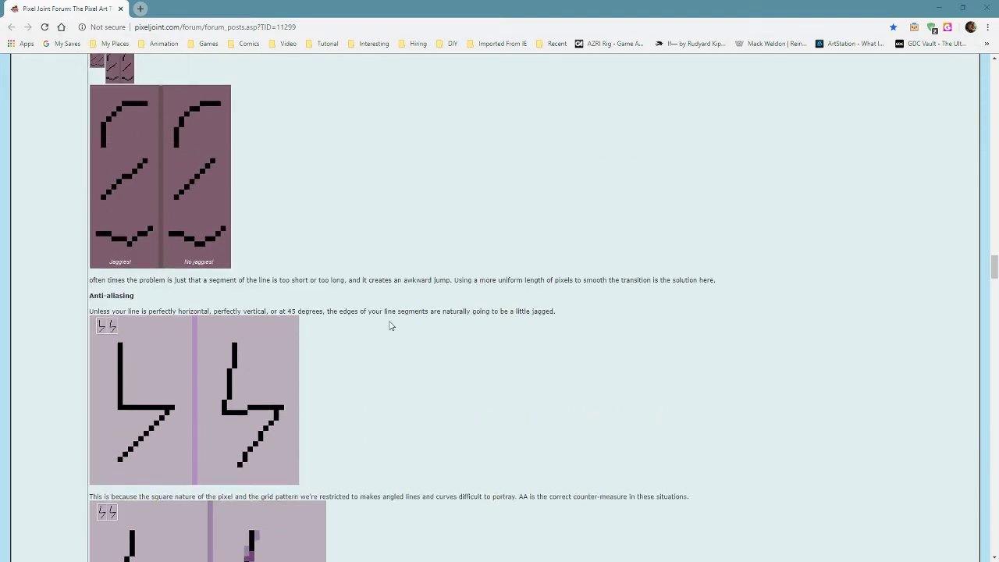
pyautogui.scroll(-4, 391, 325)
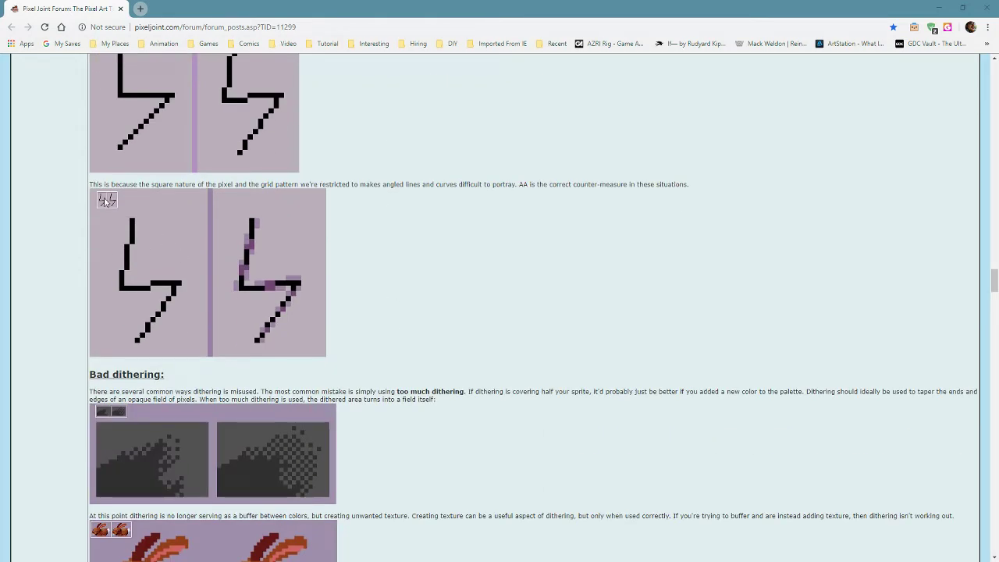
# Read the Bad dithering section, examining the too-much-dithering, checkerboard bunny and color contrast examples.
pyautogui.scroll(-3, 446, 313)
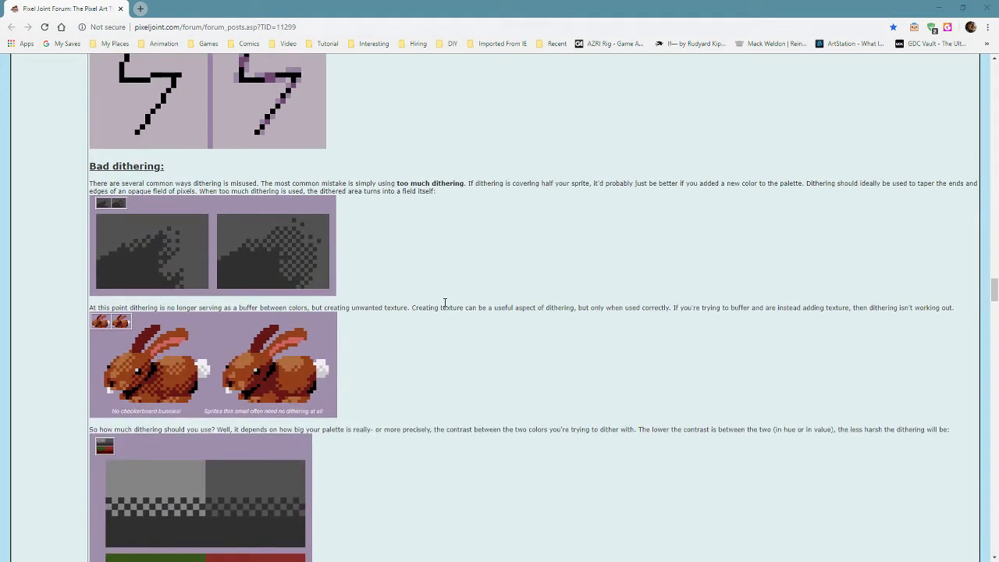
pyautogui.scroll(-1, 442, 300)
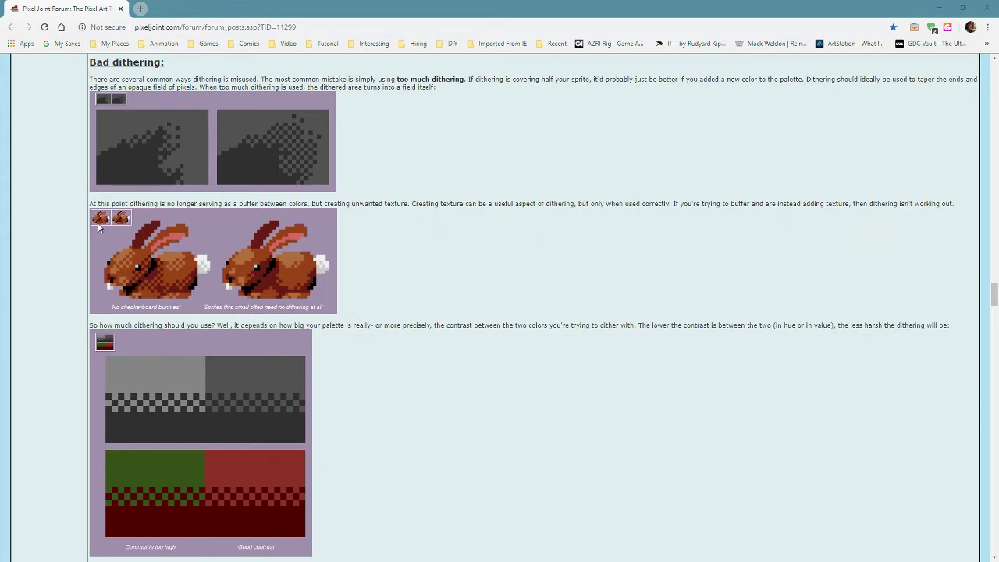
pyautogui.scroll(-5, 418, 386)
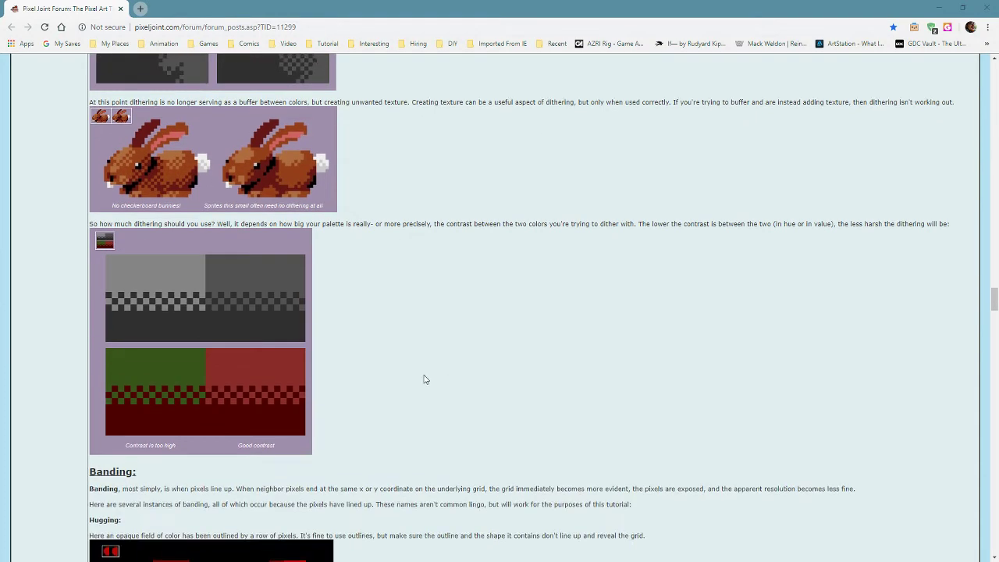
# Examine the Banding section's examples: hugging, fat pixels, skip-one banding and 45 degree banding.
pyautogui.scroll(-1, 525, 342)
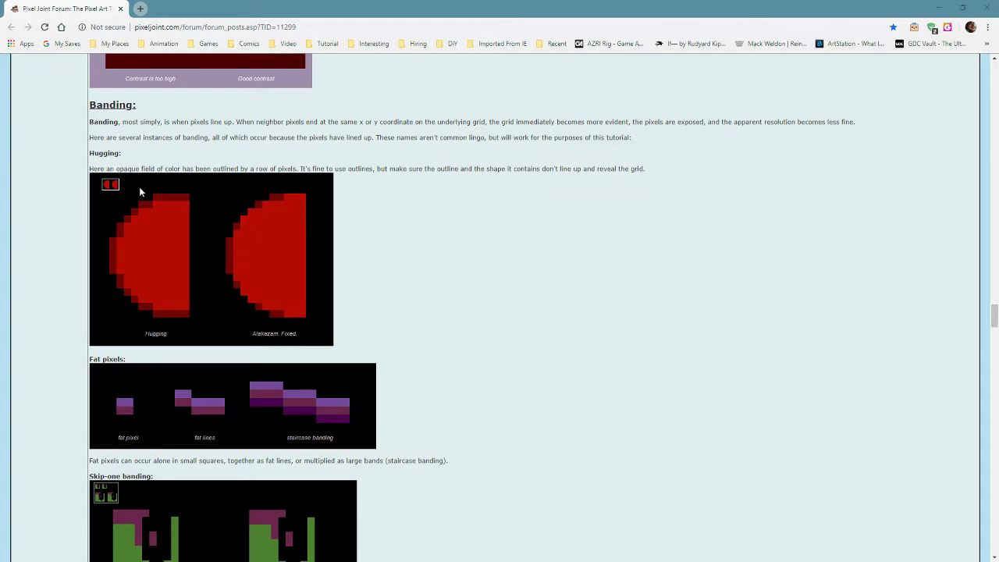
pyautogui.scroll(-3, 575, 267)
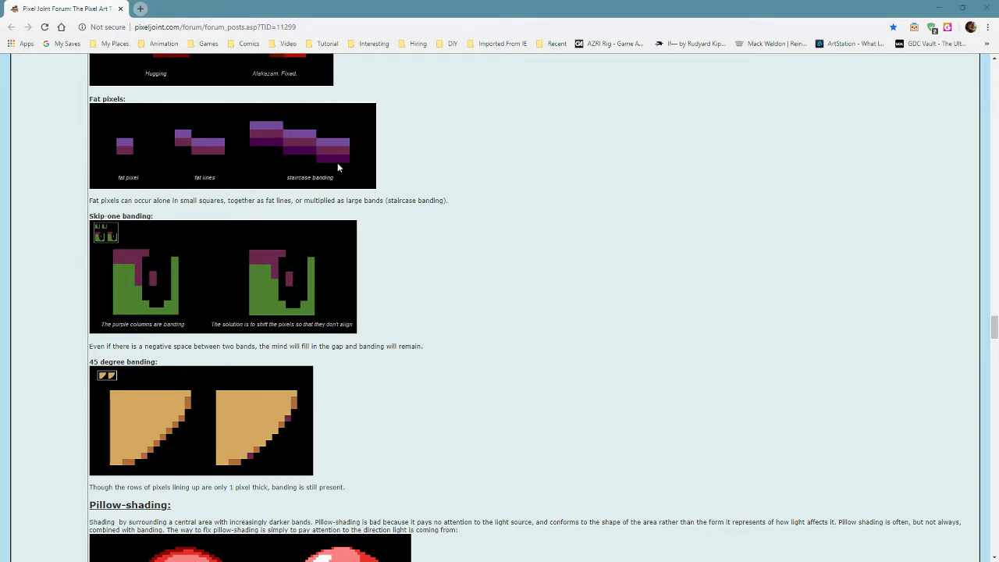
pyautogui.scroll(1, 549, 278)
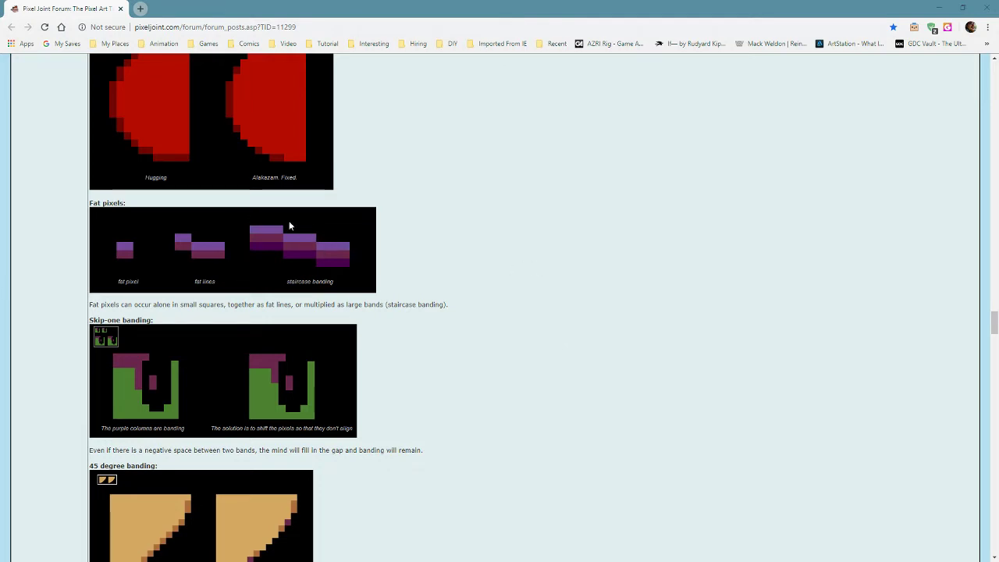
pyautogui.scroll(-3, 508, 330)
# Read the Pillow-shading section with its skull comparisons and the Noise section on justified uses of independent pixels.
pyautogui.scroll(-2, 509, 329)
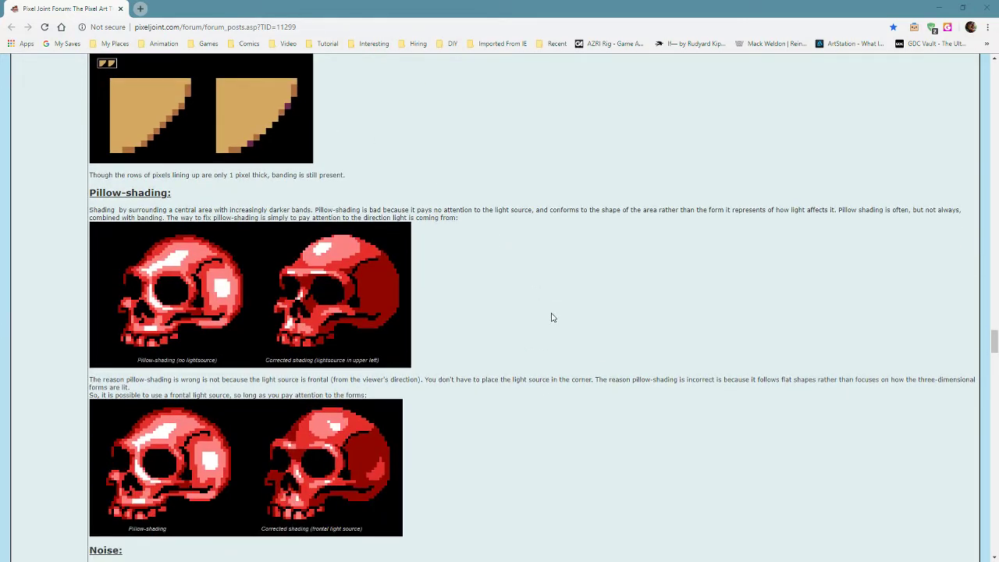
pyautogui.scroll(-1, 542, 304)
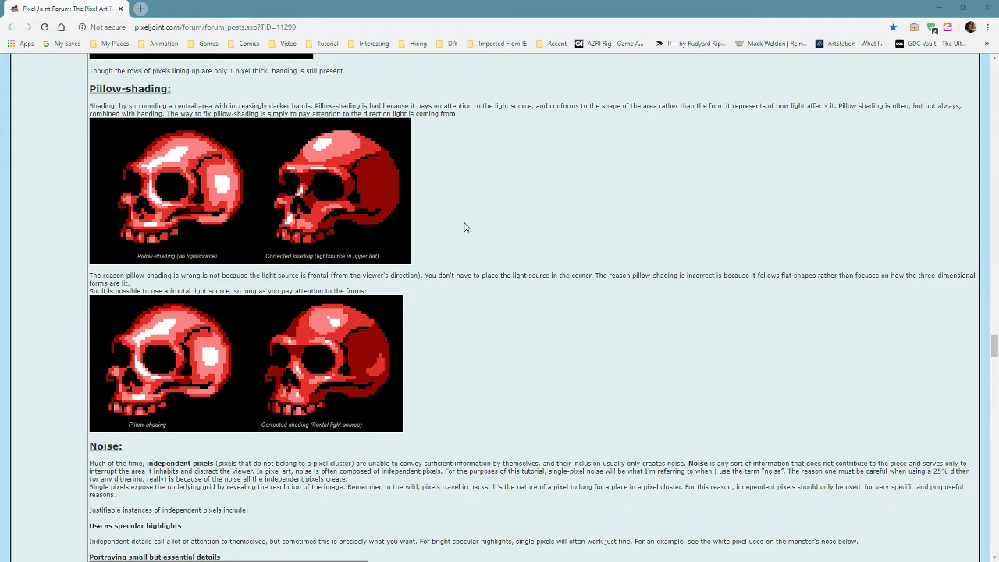
pyautogui.scroll(-5, 465, 227)
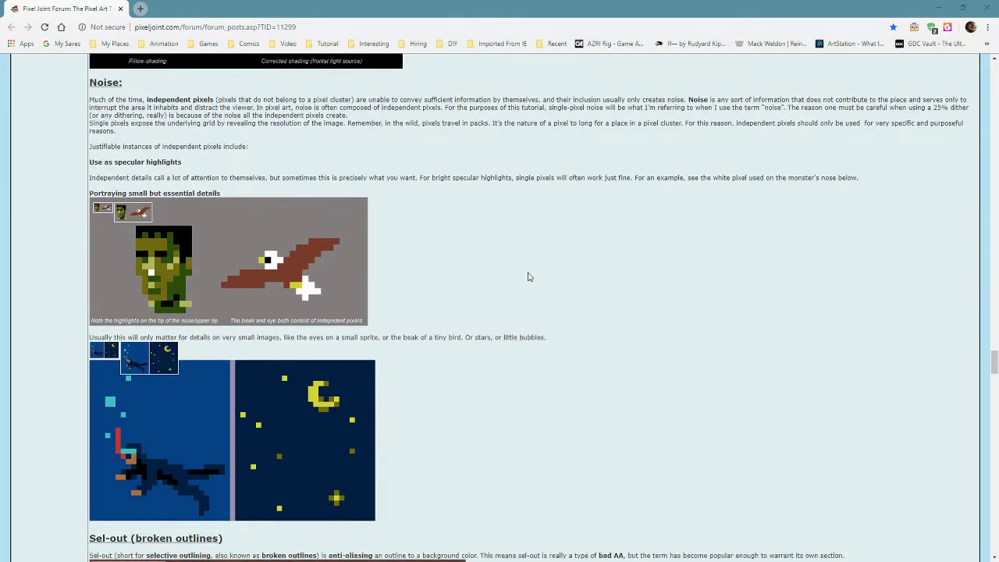
pyautogui.scroll(-1, 553, 276)
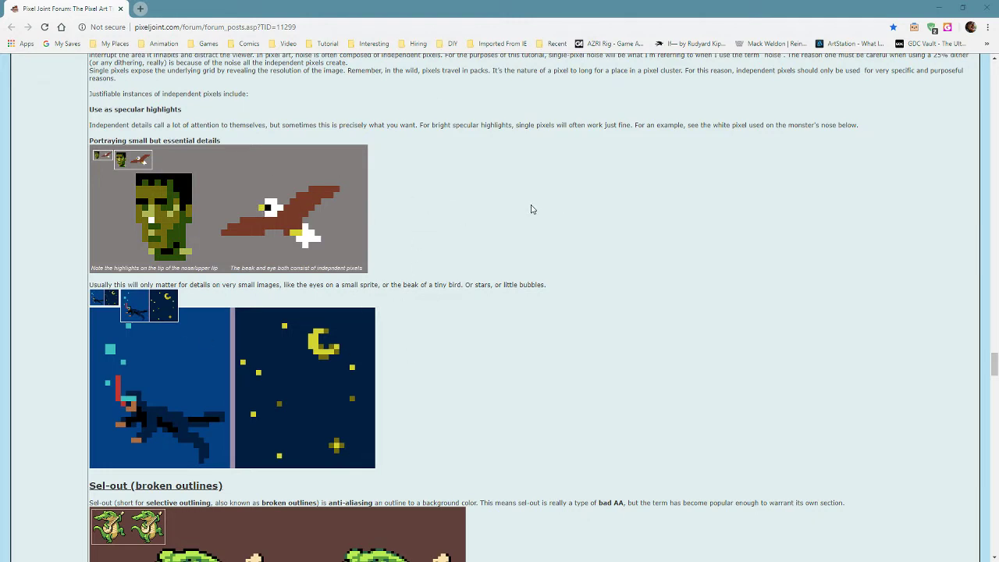
# Examine the Sel-out (broken outlines) section, comparing the alligator outlines and the half-circle examples.
pyautogui.scroll(-3, 658, 250)
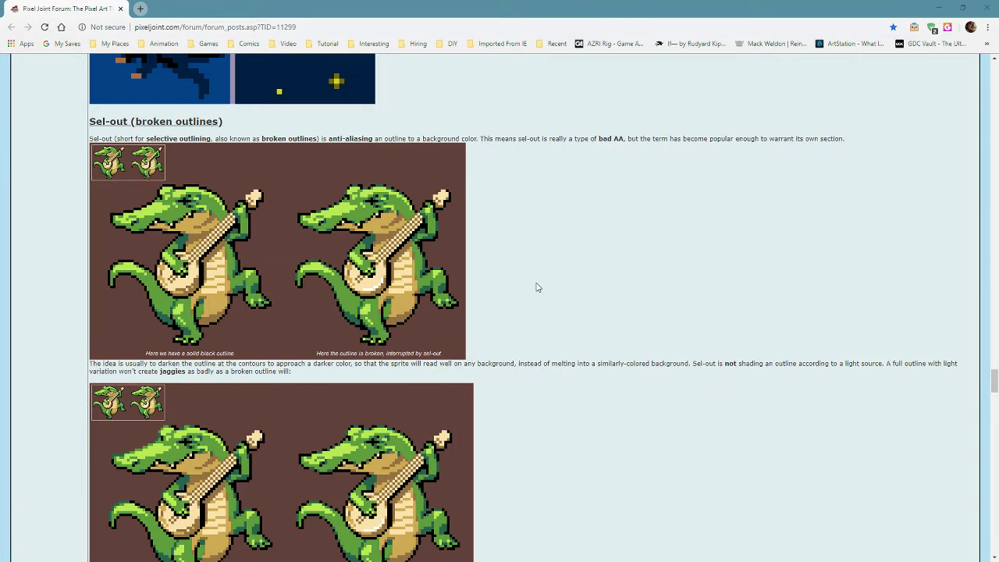
pyautogui.scroll(-2, 537, 287)
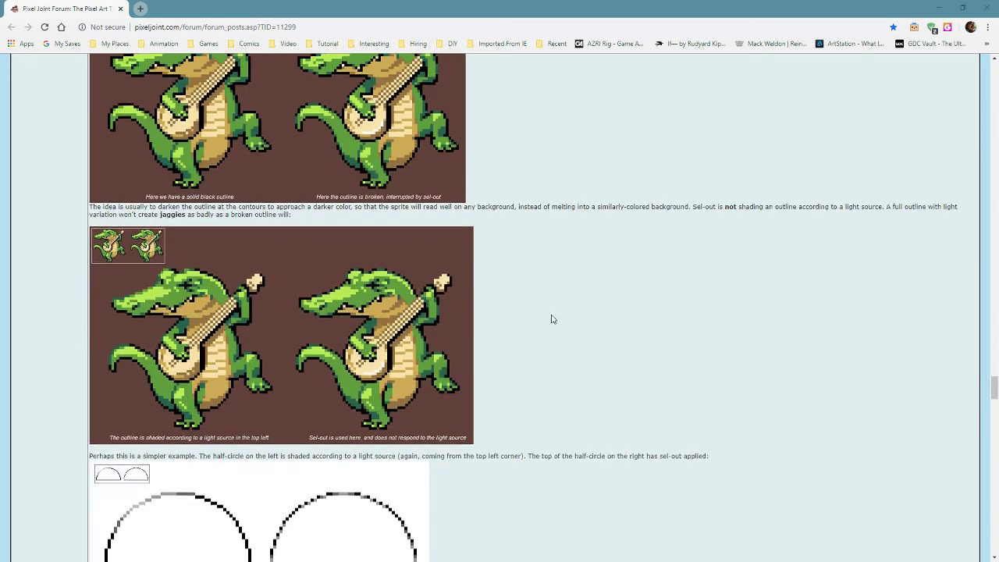
pyautogui.scroll(-4, 550, 320)
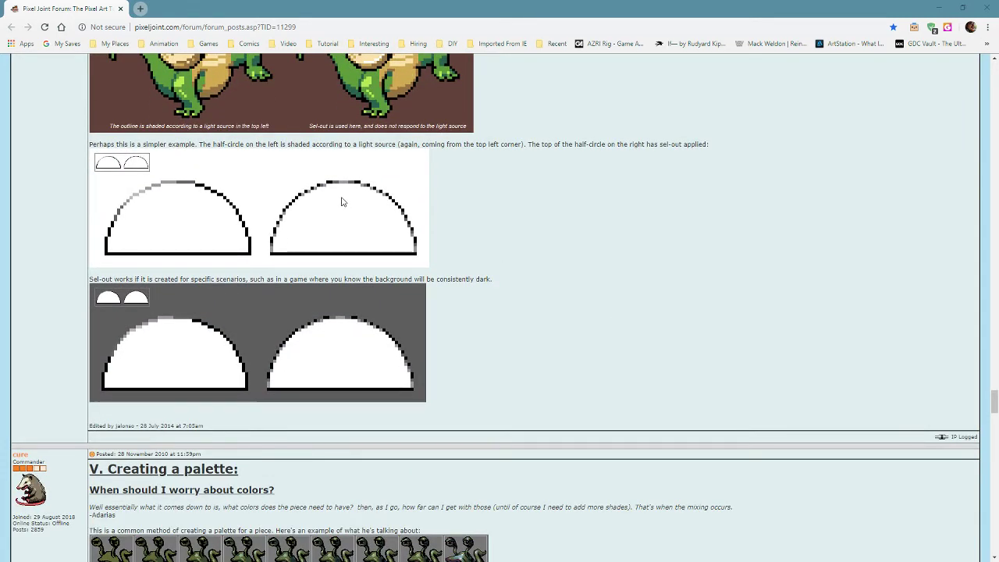
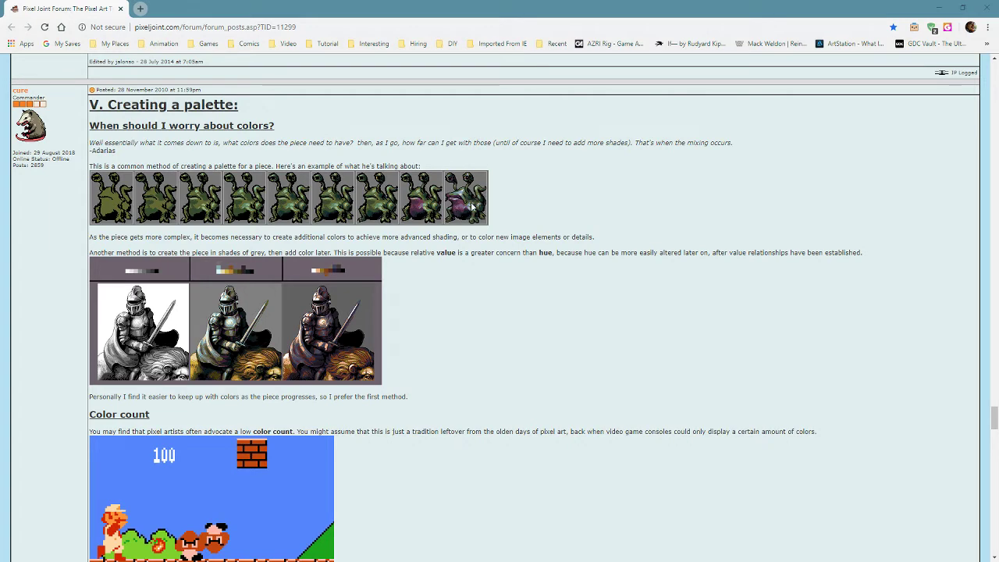
# Read the start of "Creating a palette", covering when to worry about colors, the two coloring methods and Color count.
pyautogui.scroll(-1, 537, 306)
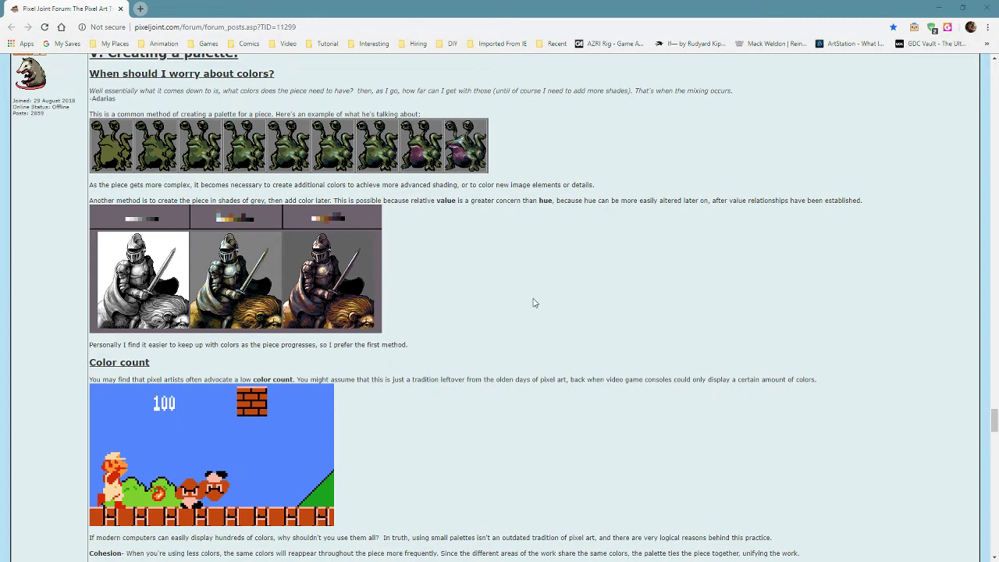
pyautogui.scroll(1, 546, 305)
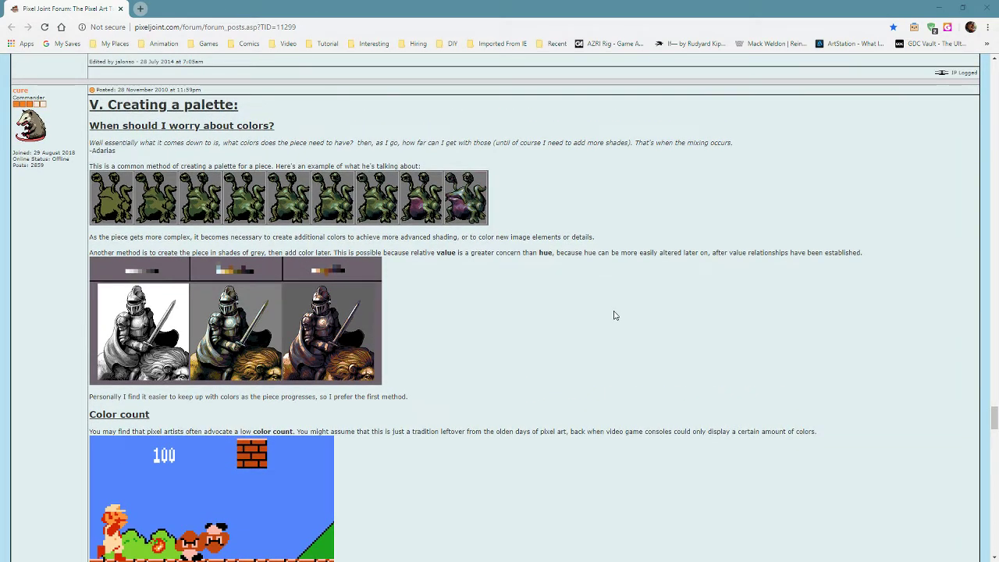
pyautogui.scroll(-4, 614, 315)
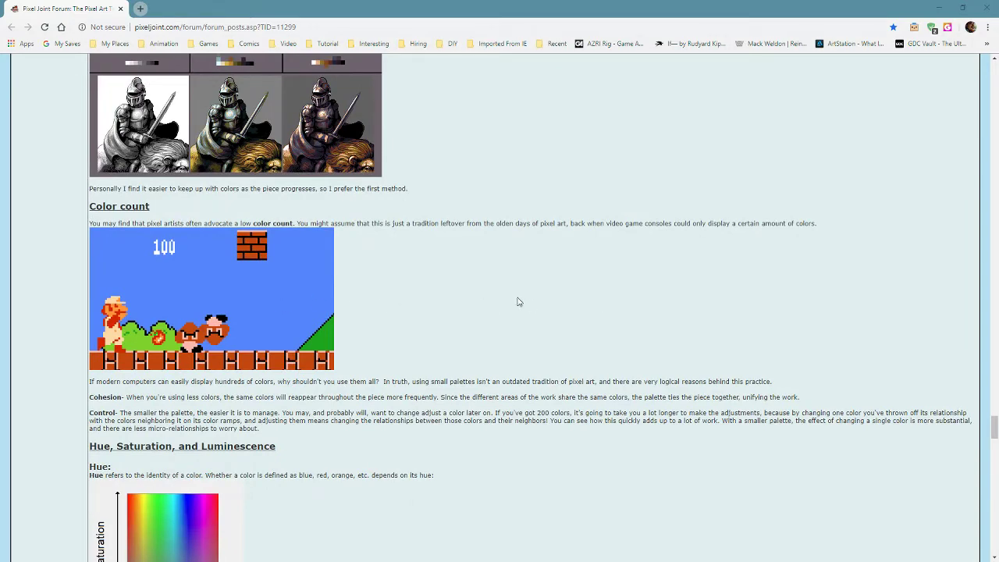
pyautogui.scroll(3, 517, 302)
pyautogui.scroll(-3, 510, 304)
pyautogui.scroll(2, 385, 309)
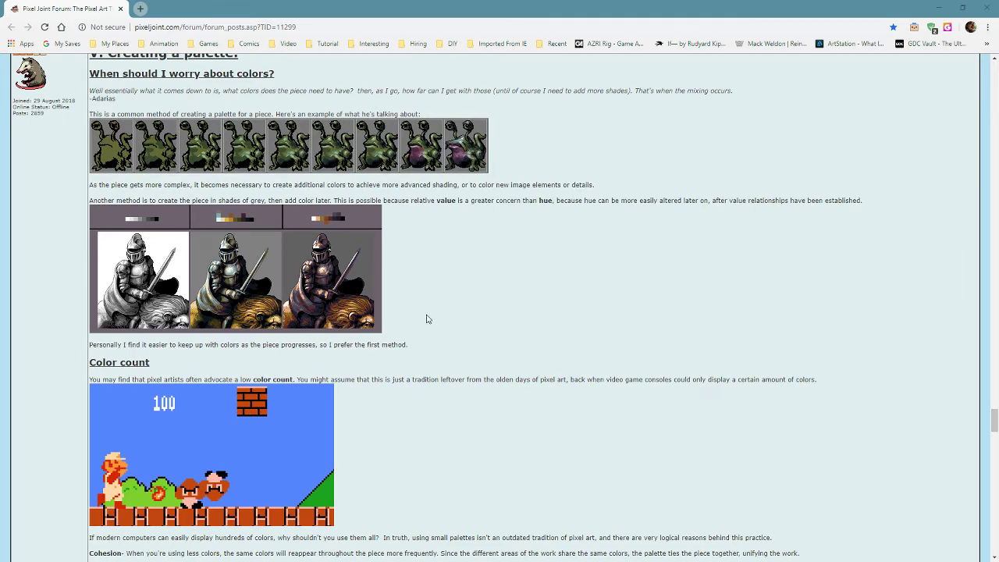
pyautogui.scroll(-2, 426, 318)
pyautogui.scroll(2, 426, 318)
pyautogui.scroll(-2, 453, 328)
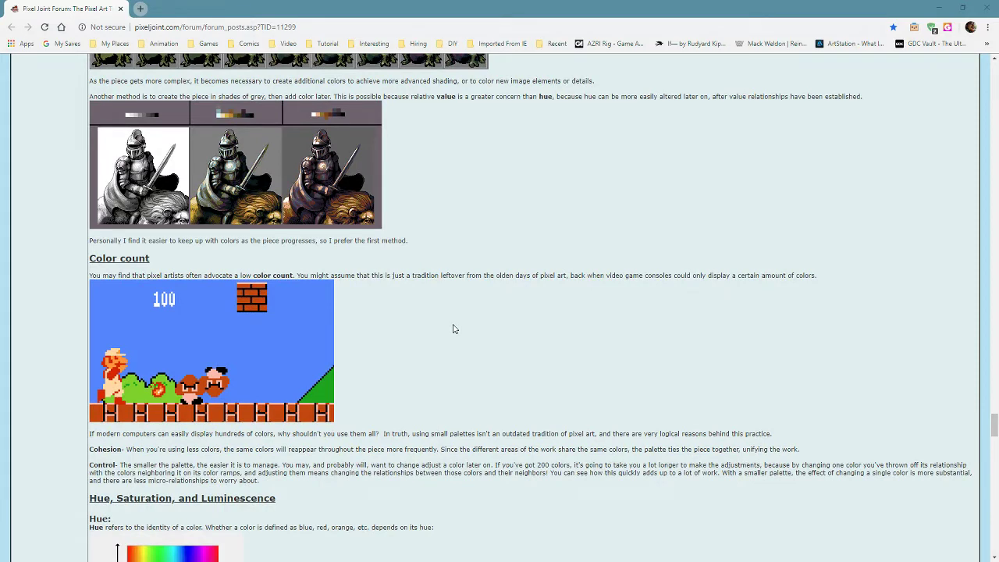
pyautogui.scroll(3, 453, 328)
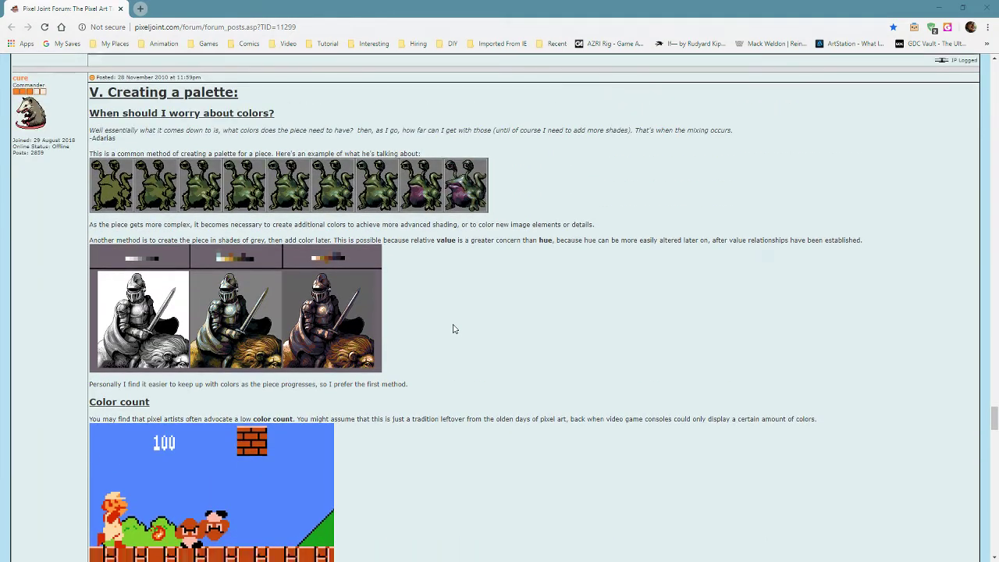
pyautogui.scroll(-3, 452, 328)
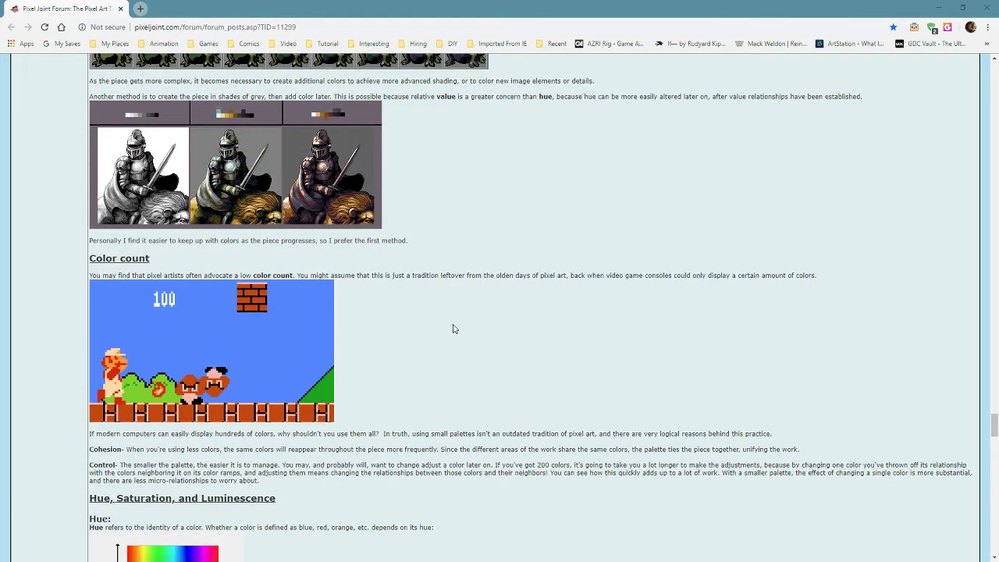
# Read the Hue and Saturation parts, examining the neutral grey example and the two dragon sprites.
pyautogui.scroll(-6, 455, 328)
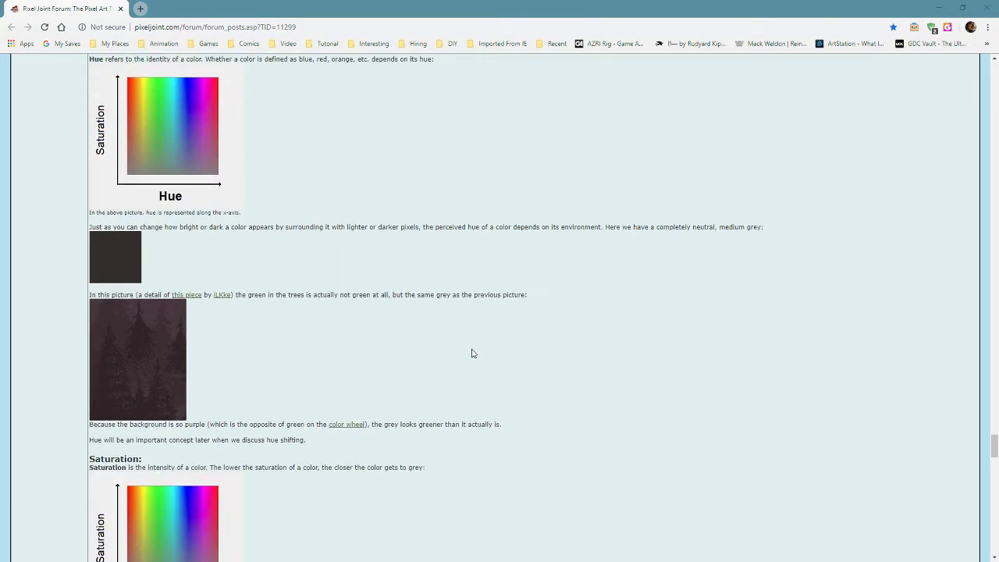
pyautogui.scroll(-1, 471, 353)
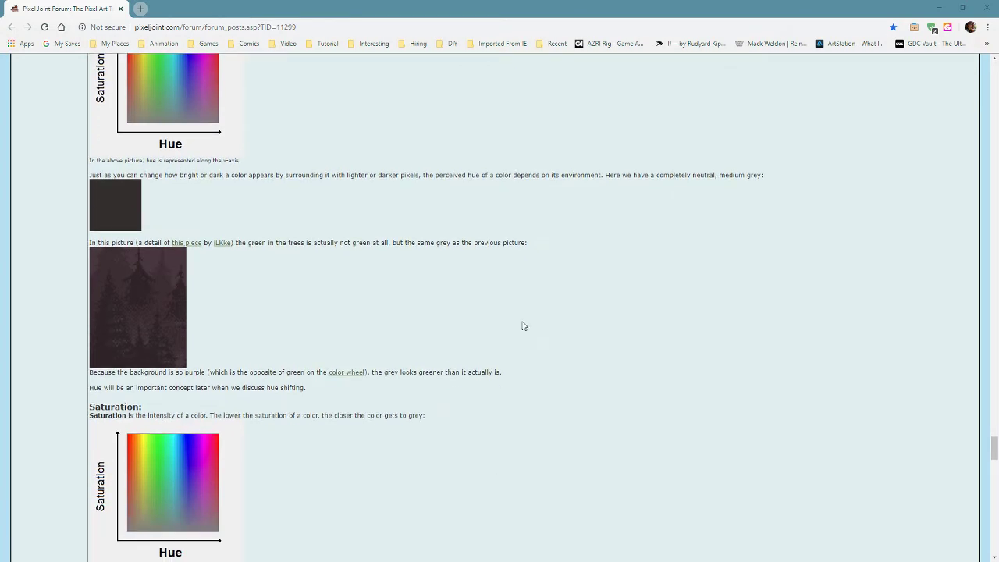
pyautogui.scroll(-1, 394, 313)
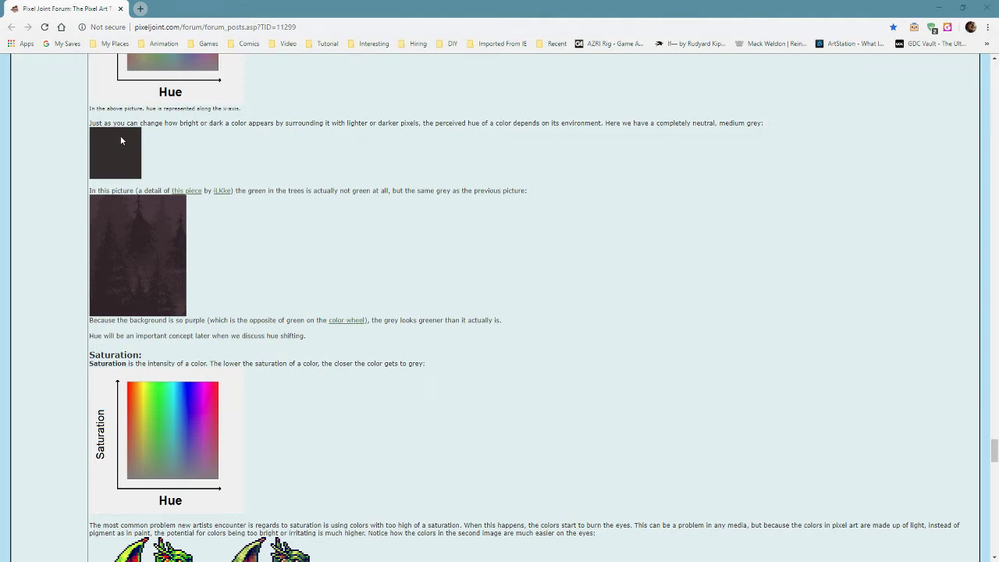
pyautogui.scroll(-6, 468, 304)
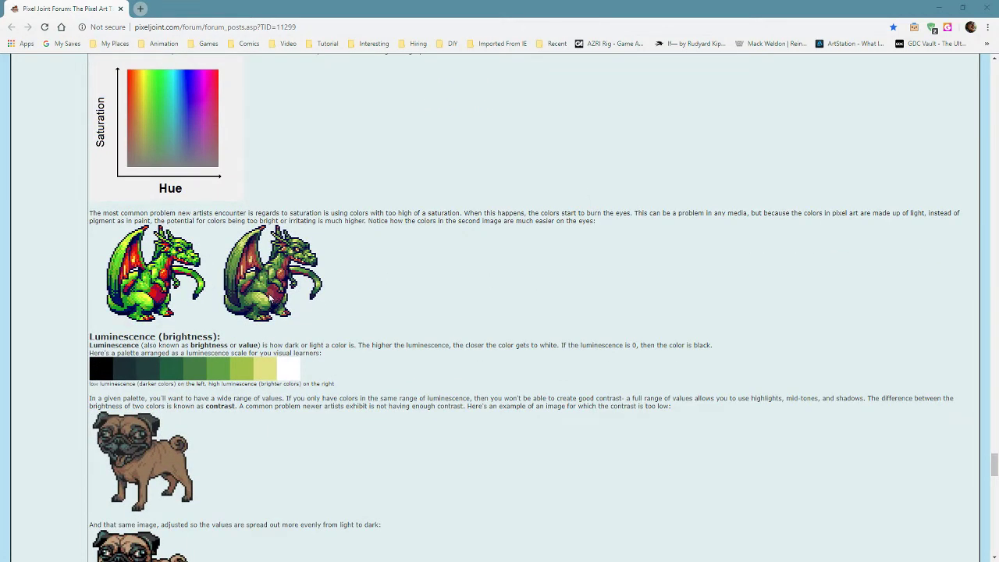
pyautogui.scroll(2, 173, 172)
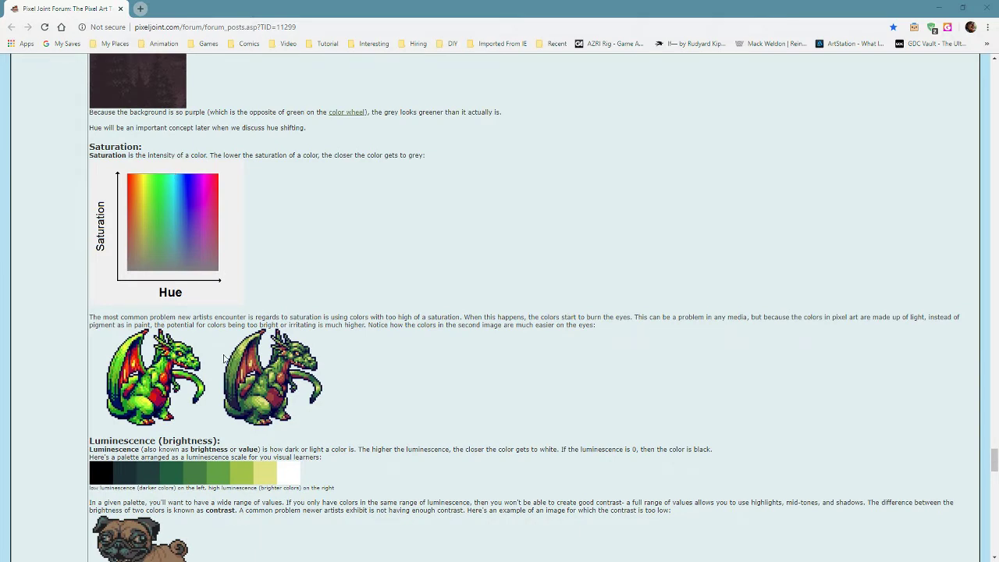
pyautogui.scroll(-1, 177, 376)
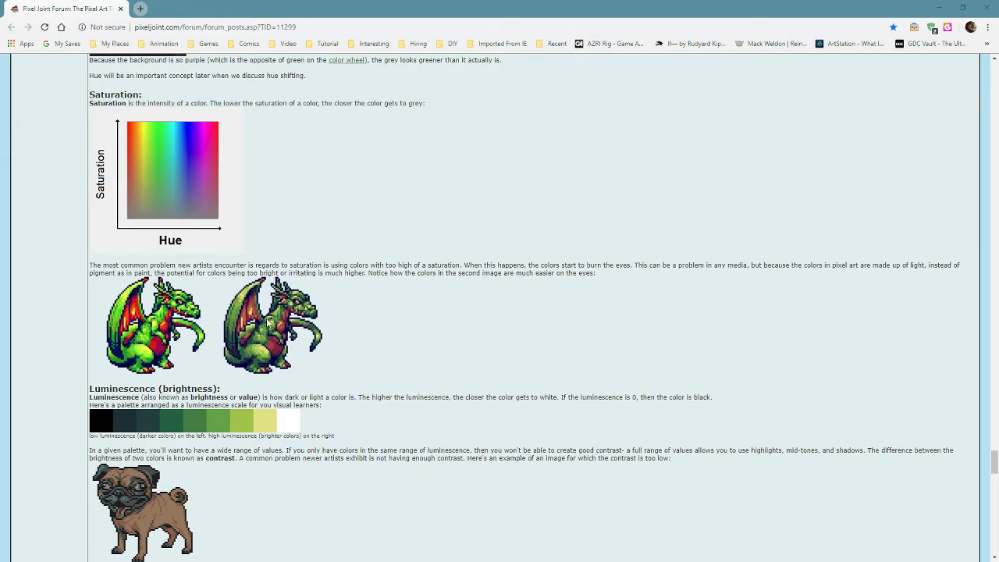
# Read the Luminescence part with its pug contrast and line brightness examples, and the Color Ramps palettes.
pyautogui.scroll(-1, 400, 335)
pyautogui.scroll(-3, 400, 335)
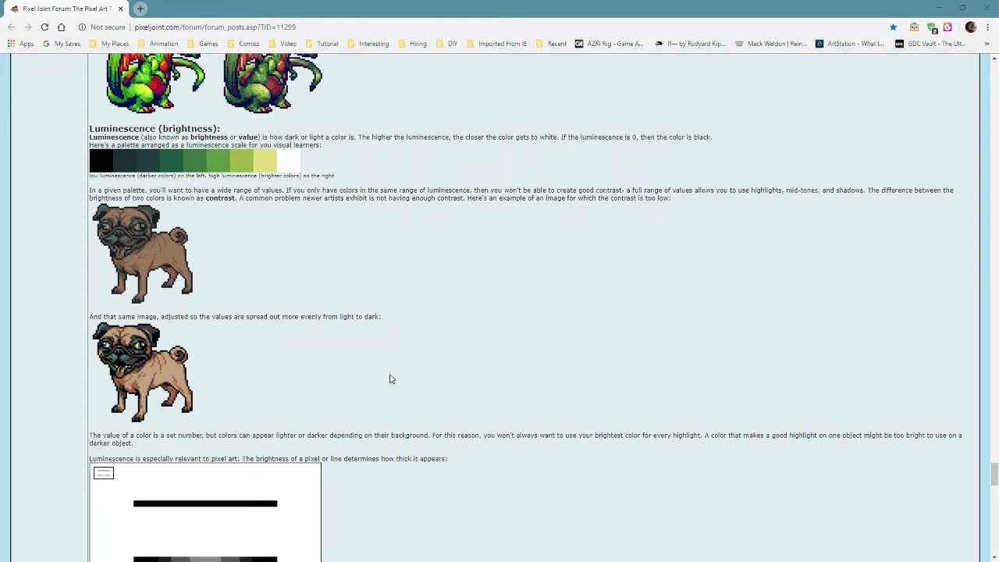
pyautogui.scroll(-3, 391, 379)
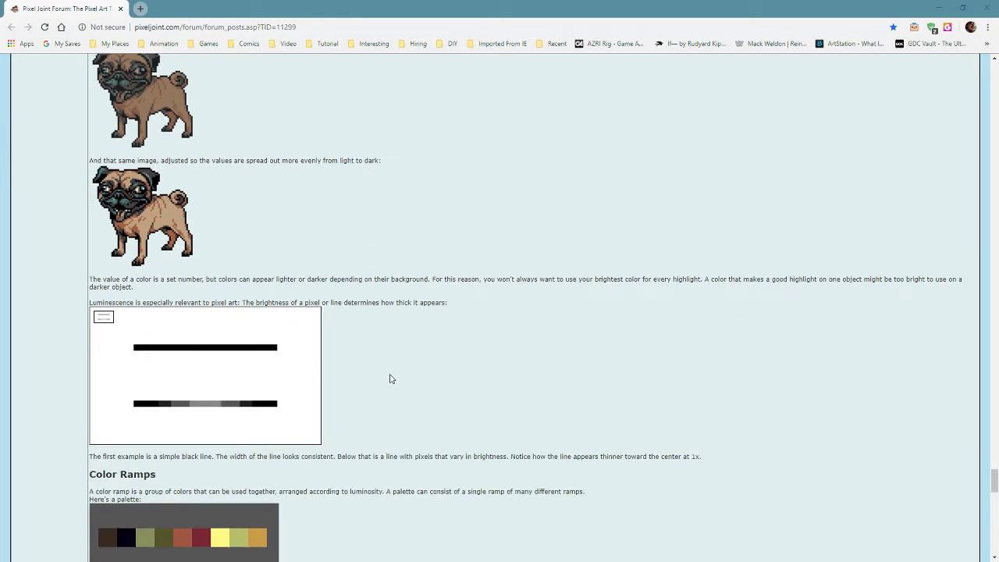
pyautogui.scroll(-3, 392, 378)
pyautogui.scroll(-5, 392, 379)
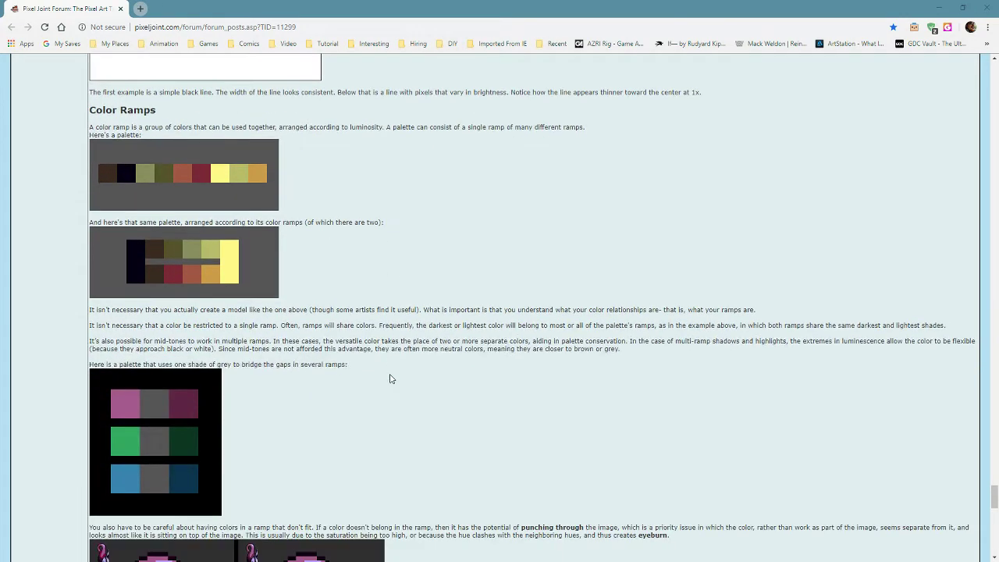
# Read the rest of Color Ramps with its eyeburn examples, the Hue shifting section and the selective AA post.
pyautogui.scroll(-2, 511, 366)
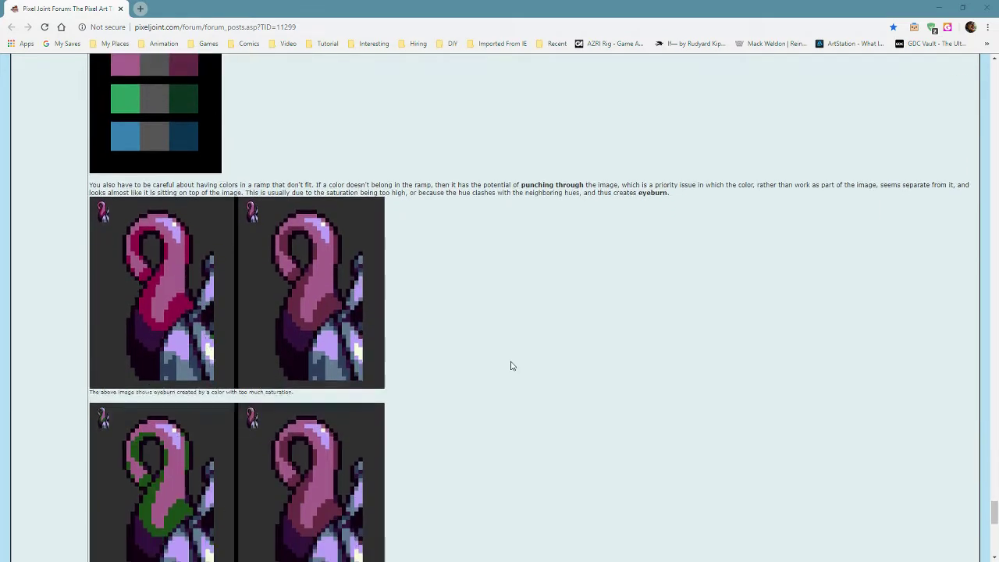
pyautogui.scroll(-3, 512, 366)
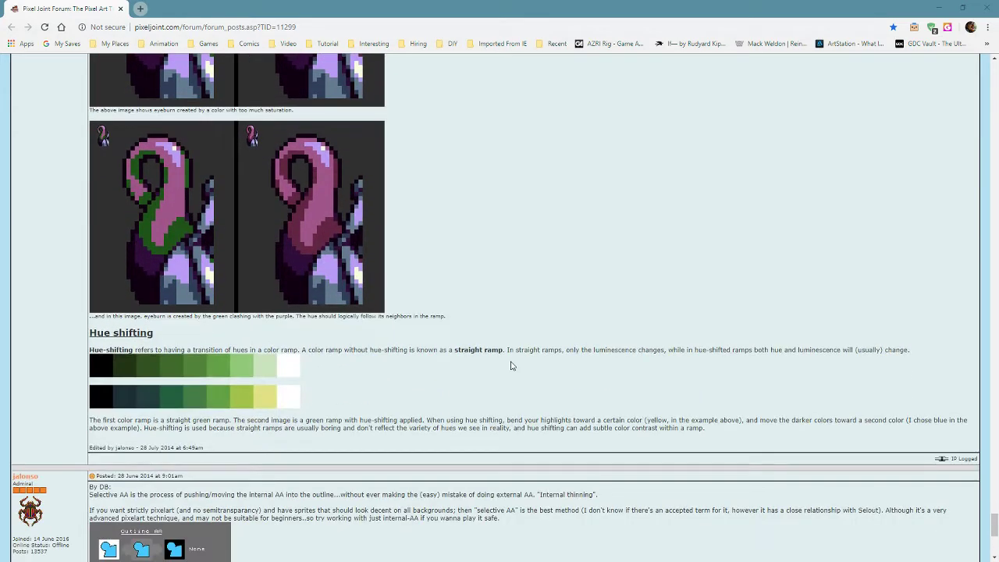
pyautogui.scroll(-4, 403, 361)
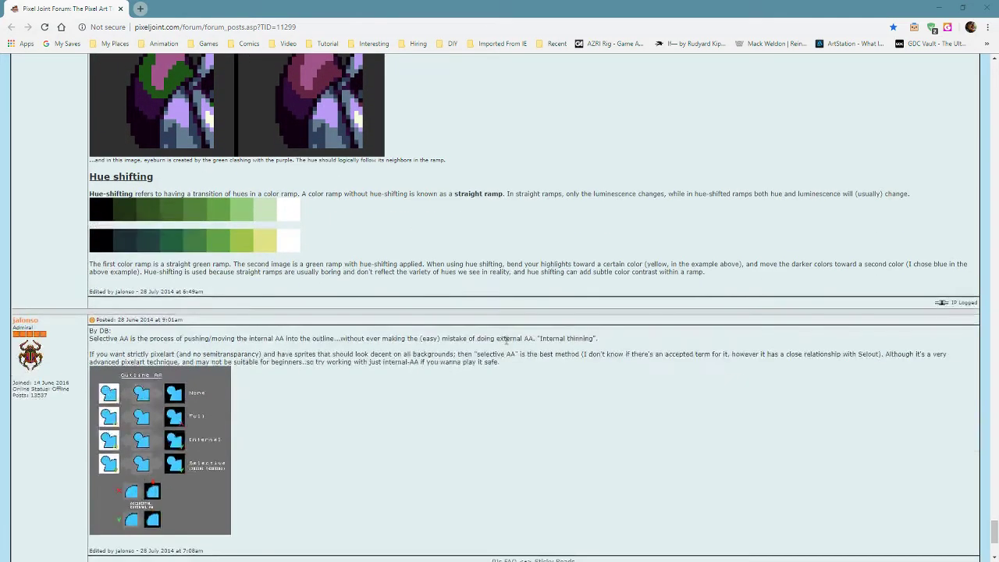
pyautogui.scroll(-2, 471, 333)
pyautogui.scroll(8, 469, 331)
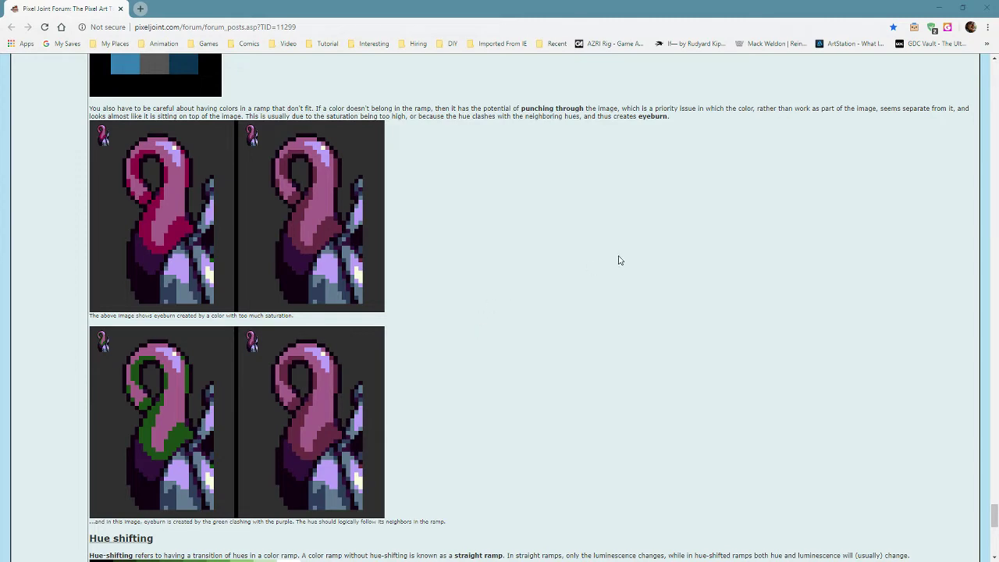
# Switch to the Piskel canvas with the marked sprite sizes and bring up the apple-pear photo briefly as drawing reference.
pyautogui.moveTo(687, 7); pyautogui.dragTo(0, 156)
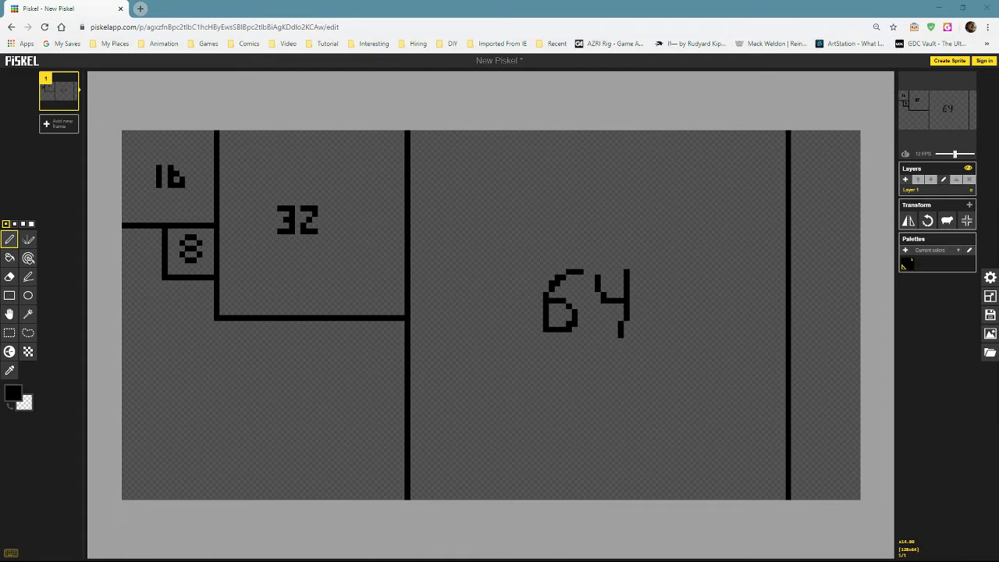
pyautogui.click(450, 9)
pyautogui.click(441, 17)
pyautogui.moveTo(70, 180); pyautogui.dragTo(528, 108)
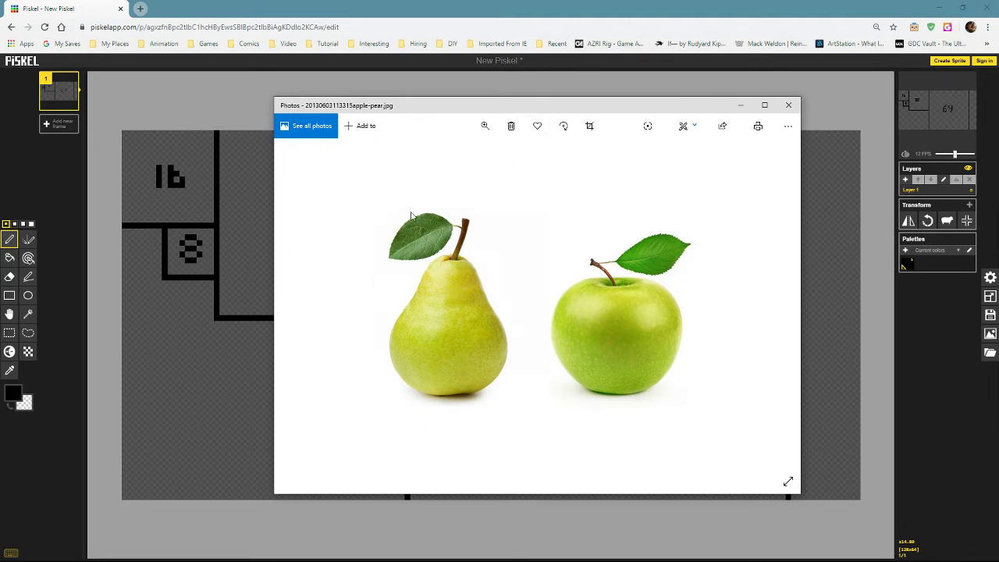
pyautogui.moveTo(581, 106); pyautogui.dragTo(0, 125)
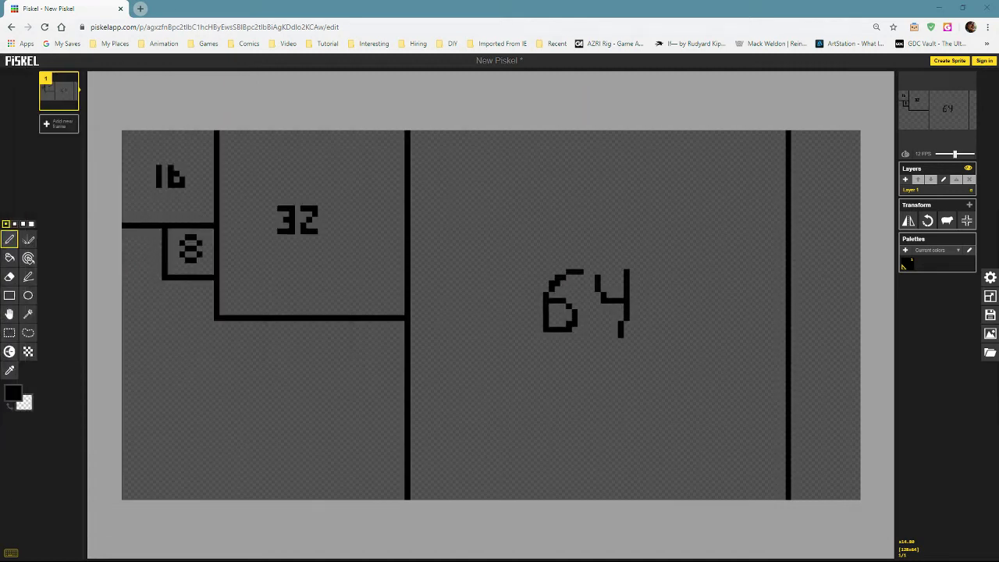
pyautogui.click(583, 9)
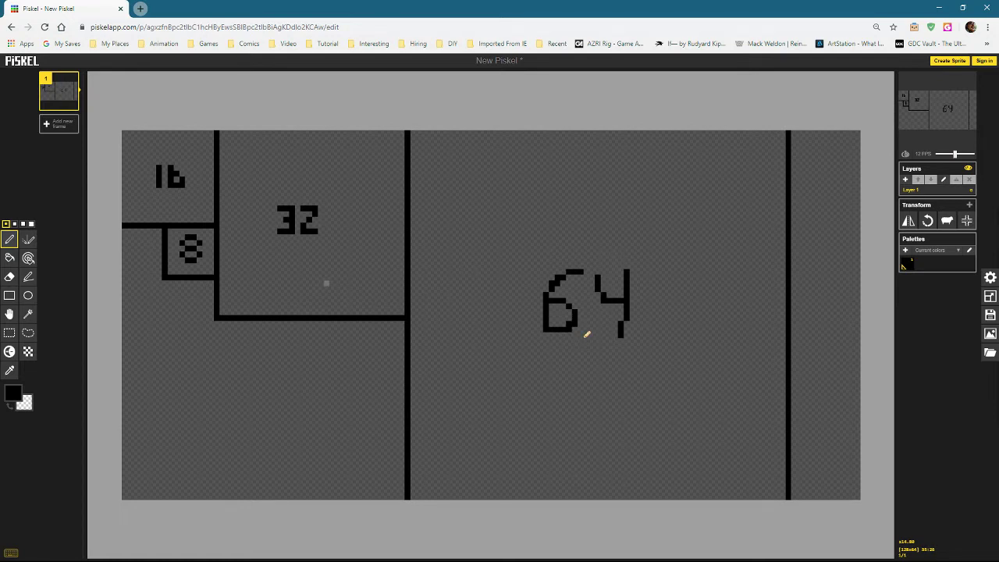
# Paint over the 8 in the 8-pixel square with a yellowish-green Pen colour, forming a small solid fruit shape.
pyautogui.scroll(5, 230, 289)
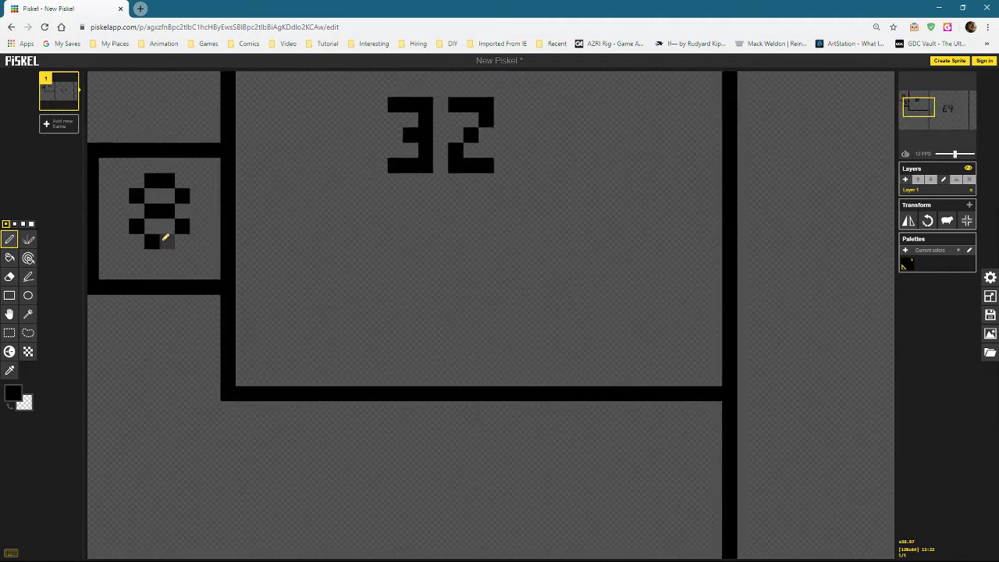
pyautogui.scroll(3, 164, 238)
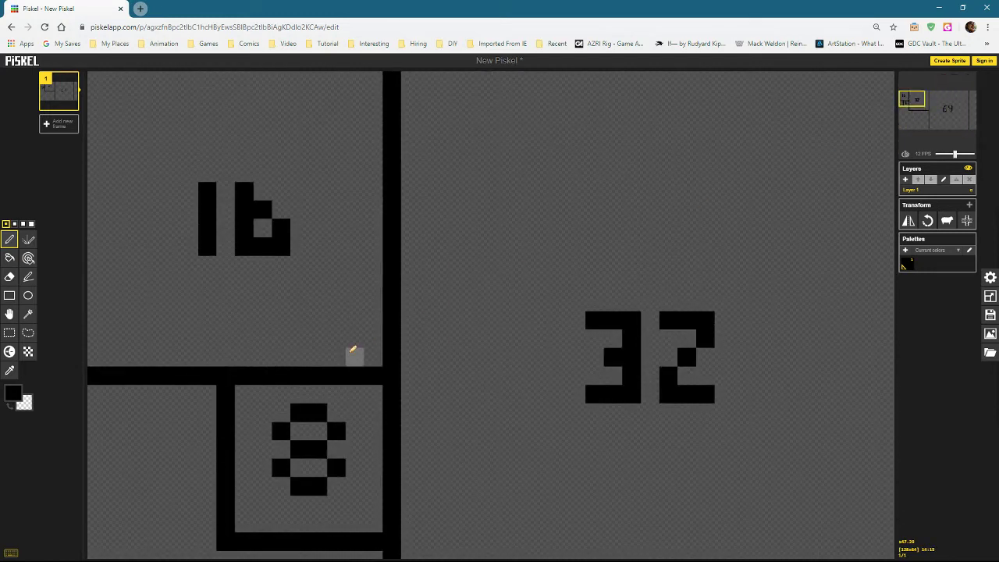
pyautogui.click(16, 395)
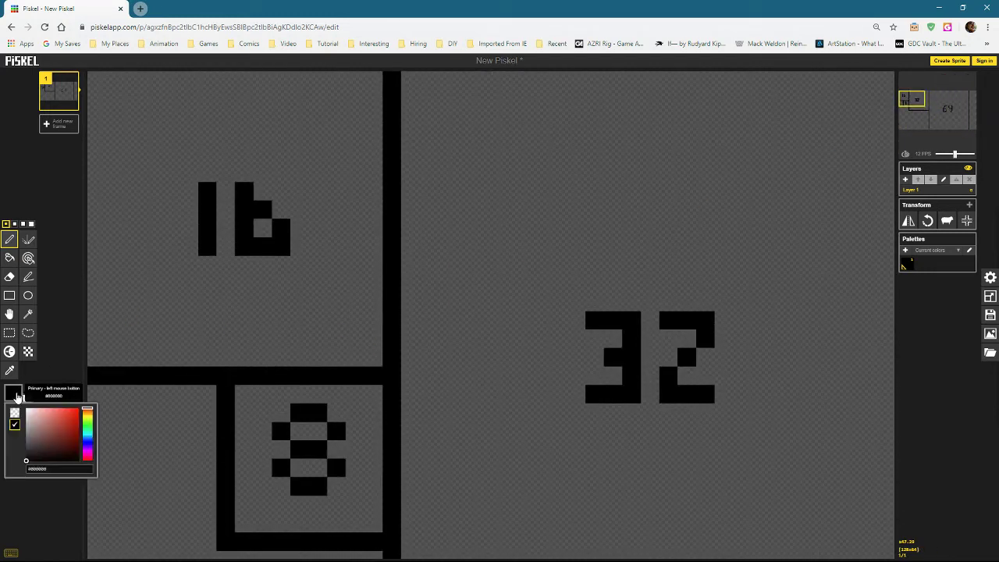
pyautogui.click(68, 423)
pyautogui.click(87, 431)
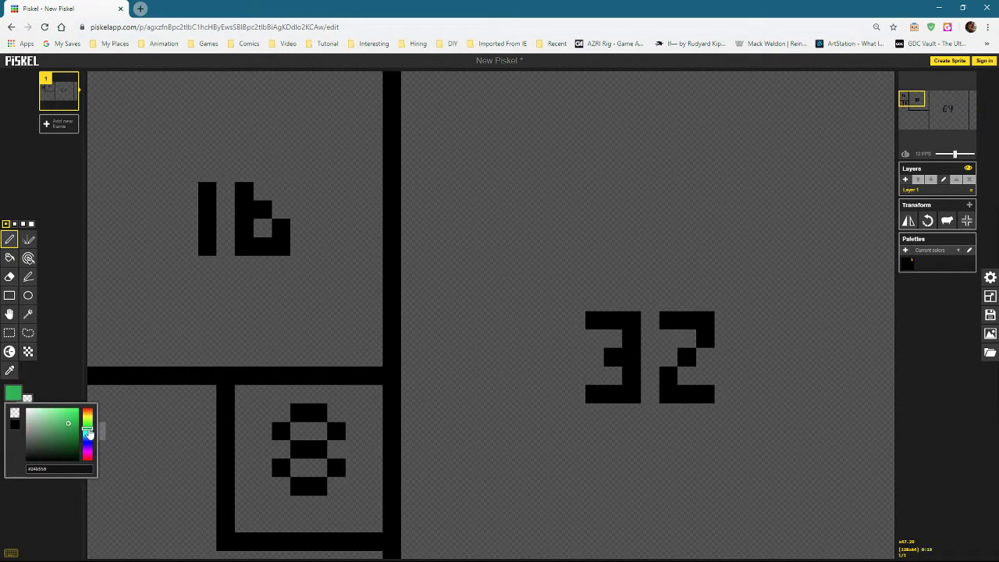
pyautogui.moveTo(88, 434)
pyautogui.mouseDown()
pyautogui.moveTo(87, 421)
pyautogui.moveTo(65, 423)
pyautogui.mouseUp()
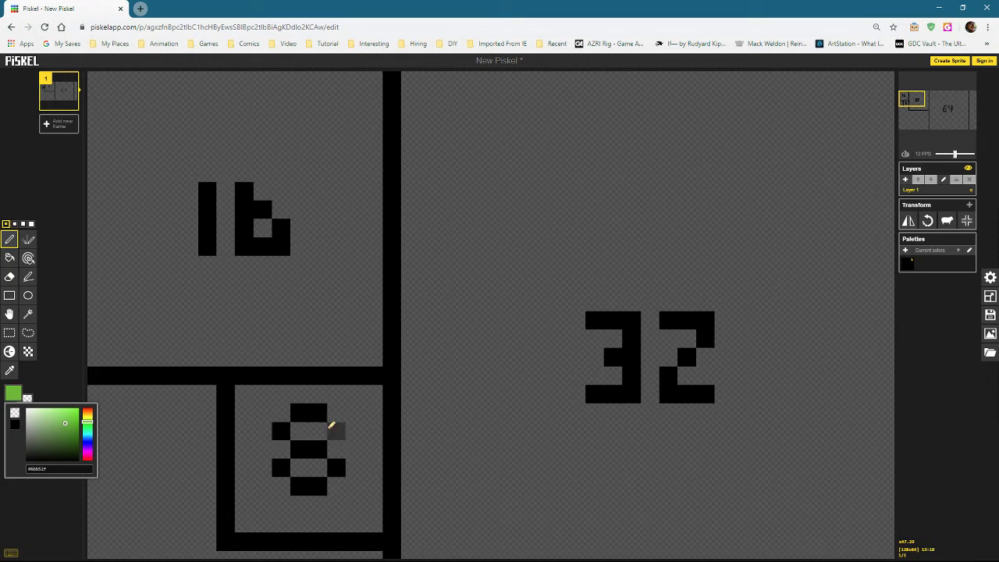
pyautogui.moveTo(330, 420)
pyautogui.mouseDown()
pyautogui.moveTo(310, 410)
pyautogui.moveTo(292, 458)
pyautogui.moveTo(333, 462)
pyautogui.moveTo(330, 428)
pyautogui.moveTo(303, 430)
pyautogui.moveTo(301, 485)
pyautogui.moveTo(334, 446)
pyautogui.mouseUp()
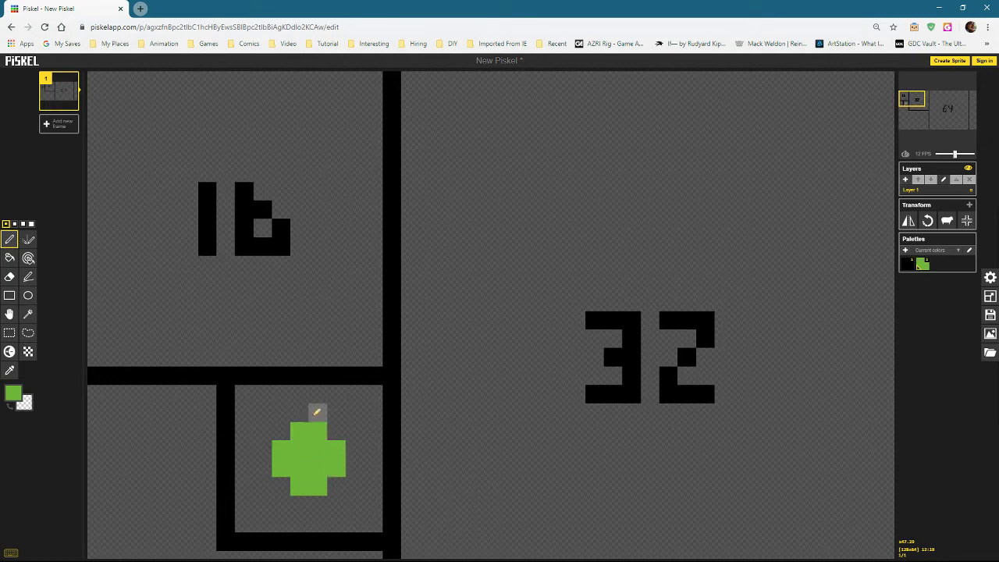
pyautogui.click(320, 410)
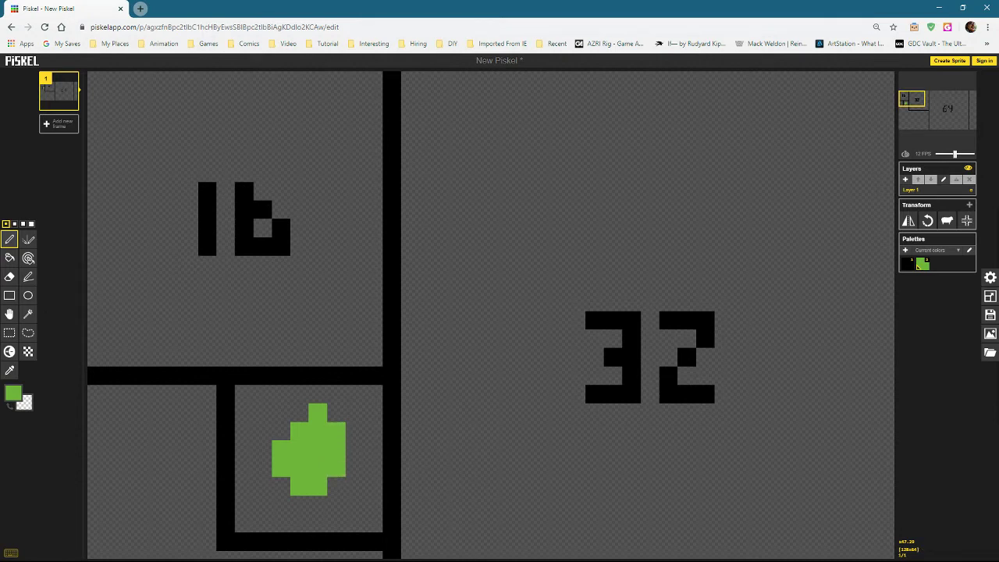
# Try to reposition the green shape inside the 8-pixel square with a rectangular selection, and undo the change.
pyautogui.click(9, 333)
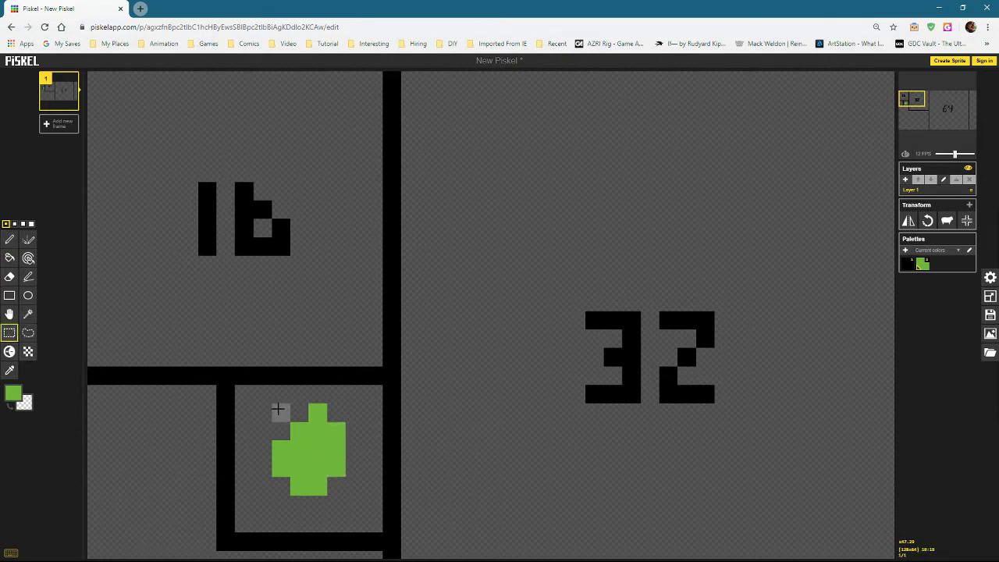
pyautogui.moveTo(274, 407)
pyautogui.mouseDown()
pyautogui.moveTo(330, 493)
pyautogui.moveTo(316, 443)
pyautogui.moveTo(304, 461)
pyautogui.mouseUp()
pyautogui.press('Delete')
pyautogui.hotkey('ctrl', 'v')
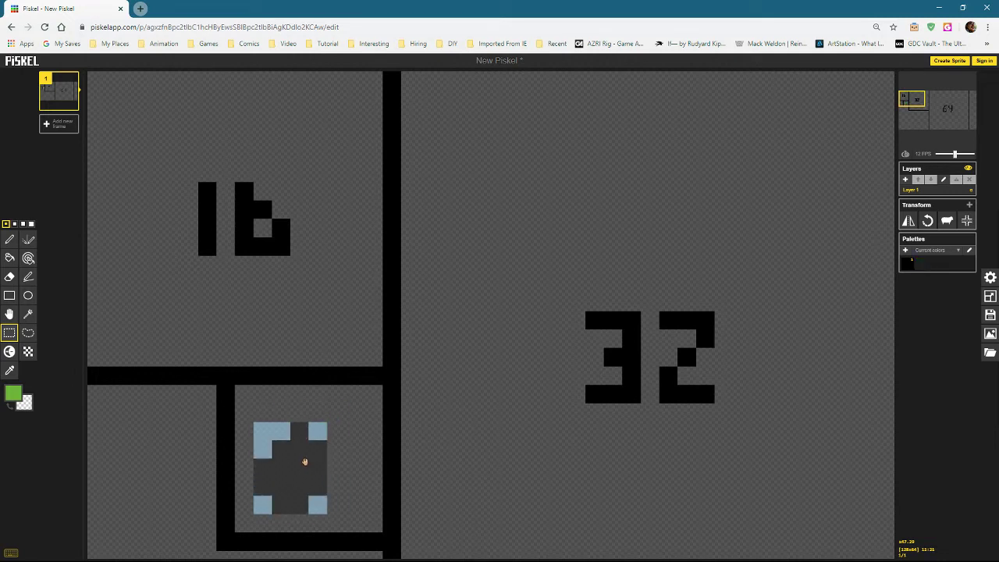
pyautogui.click(343, 445)
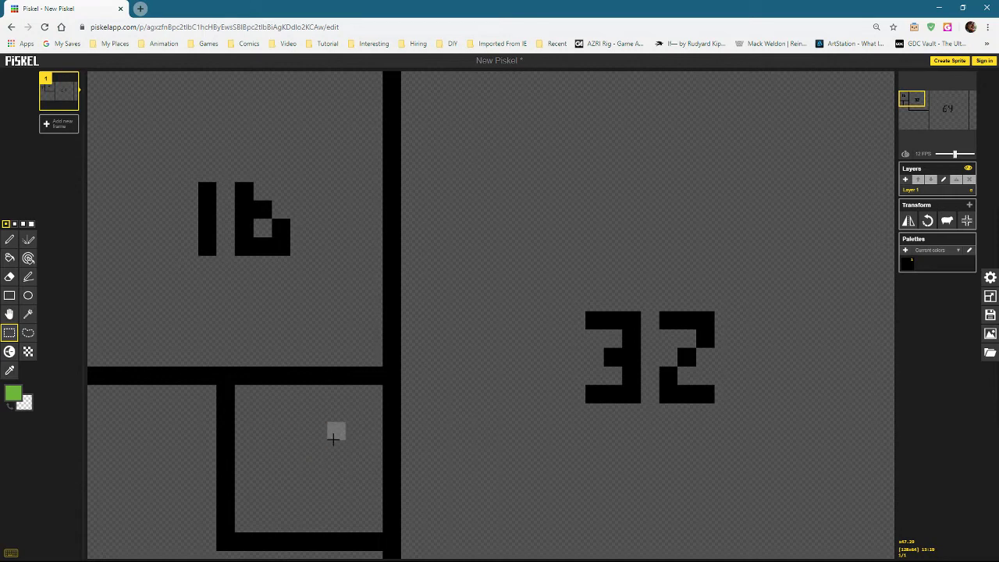
pyautogui.hotkey('ctrl', 'z')
# Enlarge the green shape with the Pen on both sides and down to the lower border of the 8-pixel square.
pyautogui.click(9, 240)
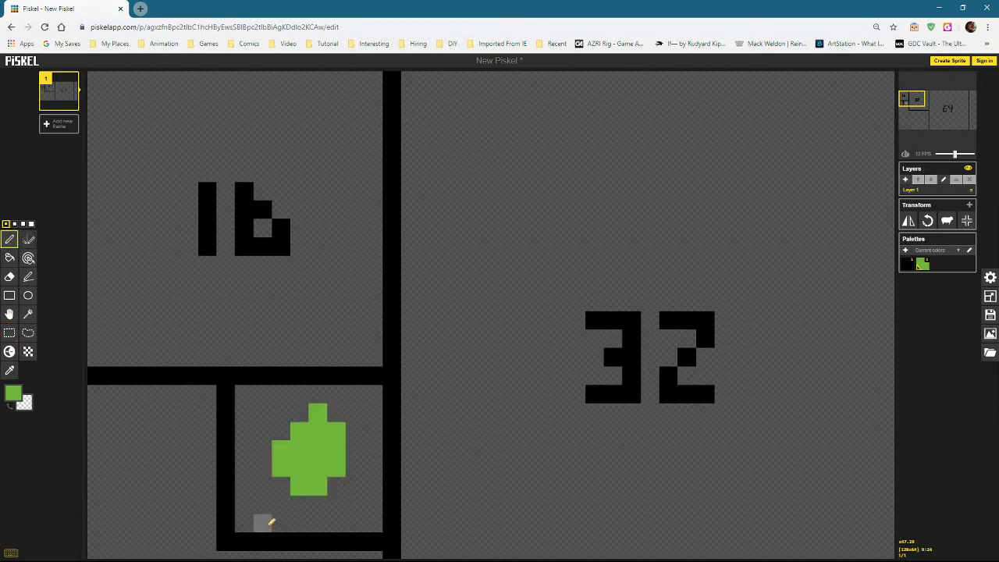
pyautogui.click(281, 485)
pyautogui.click(300, 505)
pyautogui.click(319, 504)
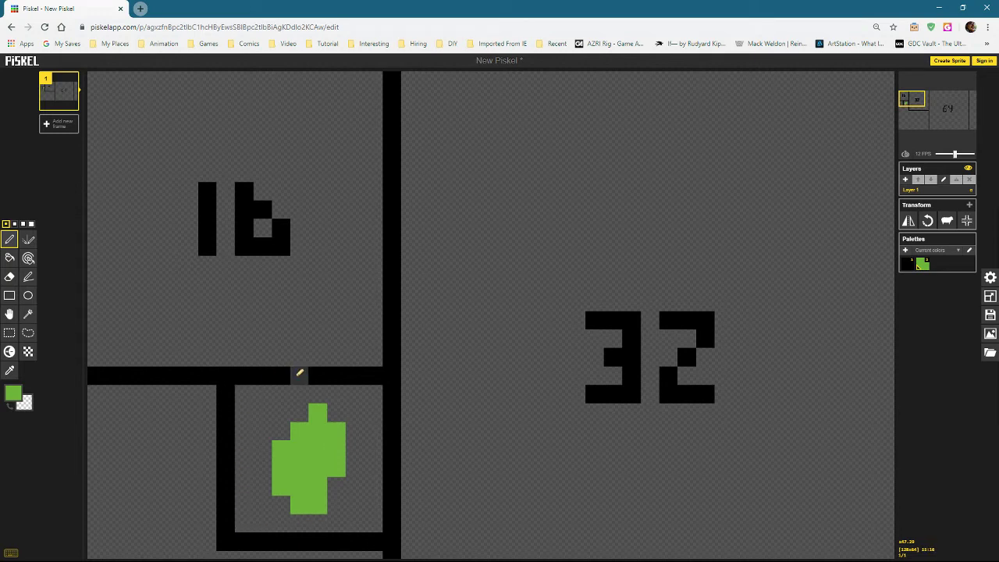
pyautogui.moveTo(270, 471); pyautogui.dragTo(263, 450)
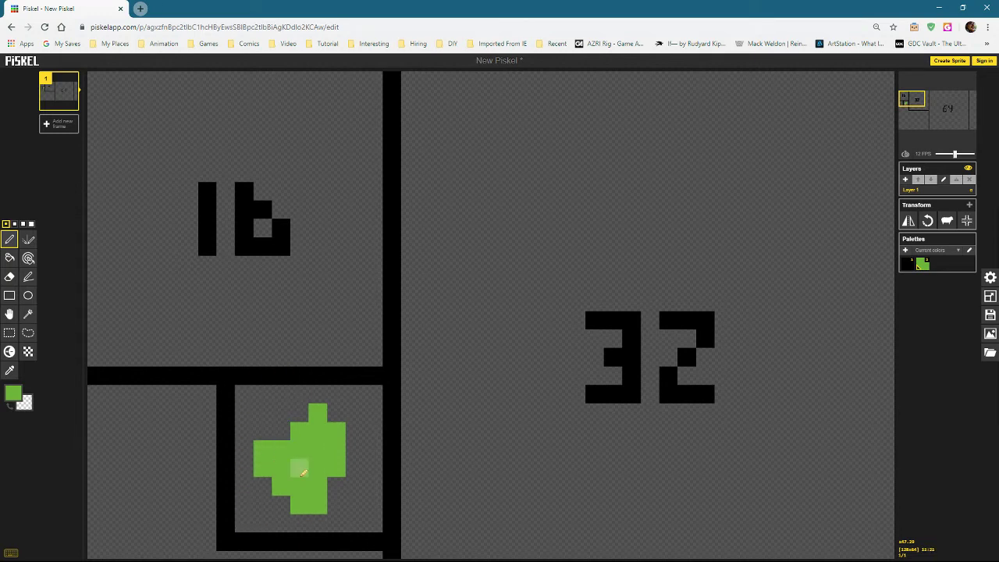
pyautogui.moveTo(357, 485)
pyautogui.mouseDown()
pyautogui.moveTo(355, 461)
pyautogui.moveTo(283, 429)
pyautogui.moveTo(357, 447)
pyautogui.moveTo(356, 434)
pyautogui.moveTo(297, 410)
pyautogui.moveTo(335, 410)
pyautogui.moveTo(319, 397)
pyautogui.moveTo(328, 395)
pyautogui.mouseUp()
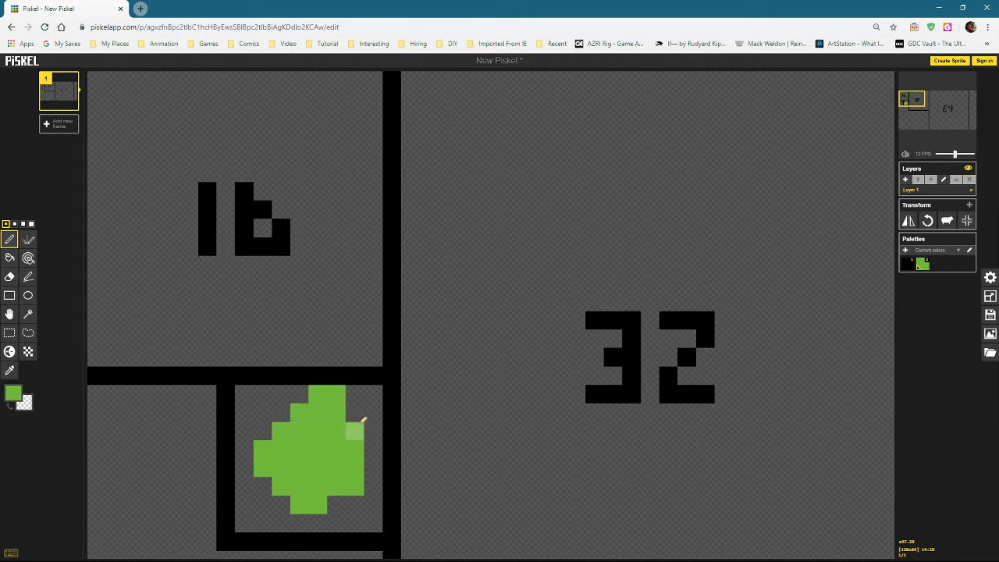
pyautogui.hotkey('ctrl', 'z')
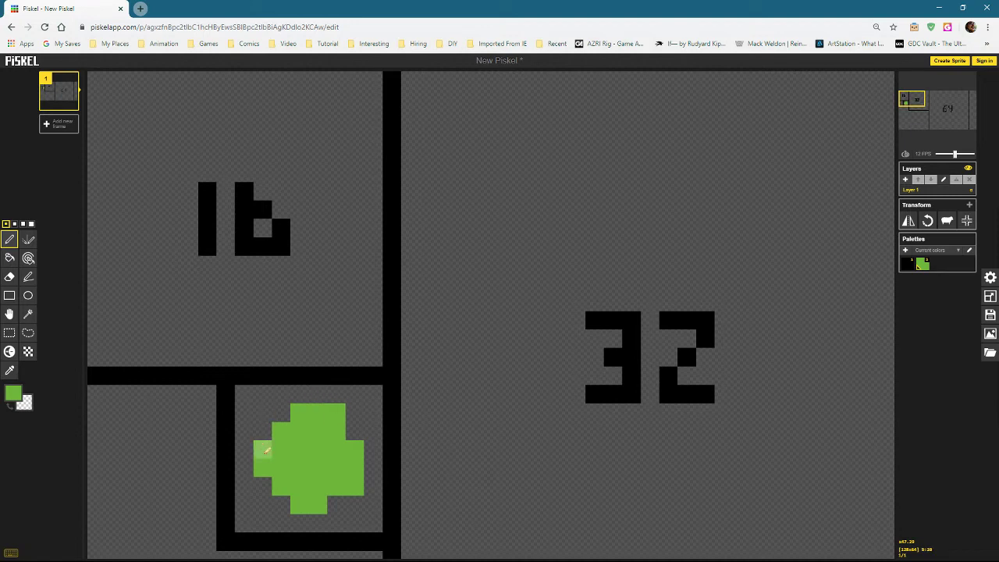
pyautogui.click(286, 506)
pyautogui.click(318, 521)
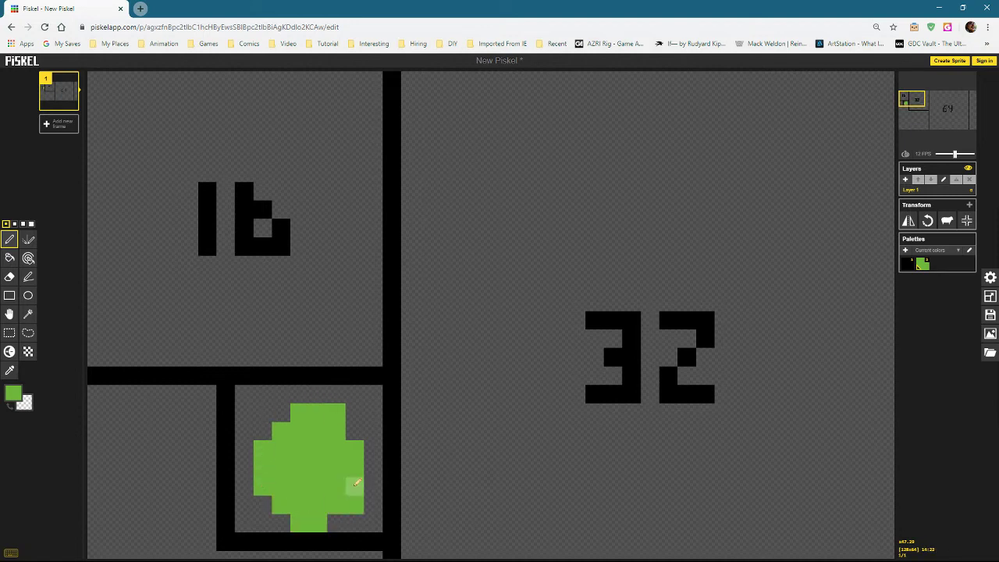
pyautogui.click(335, 523)
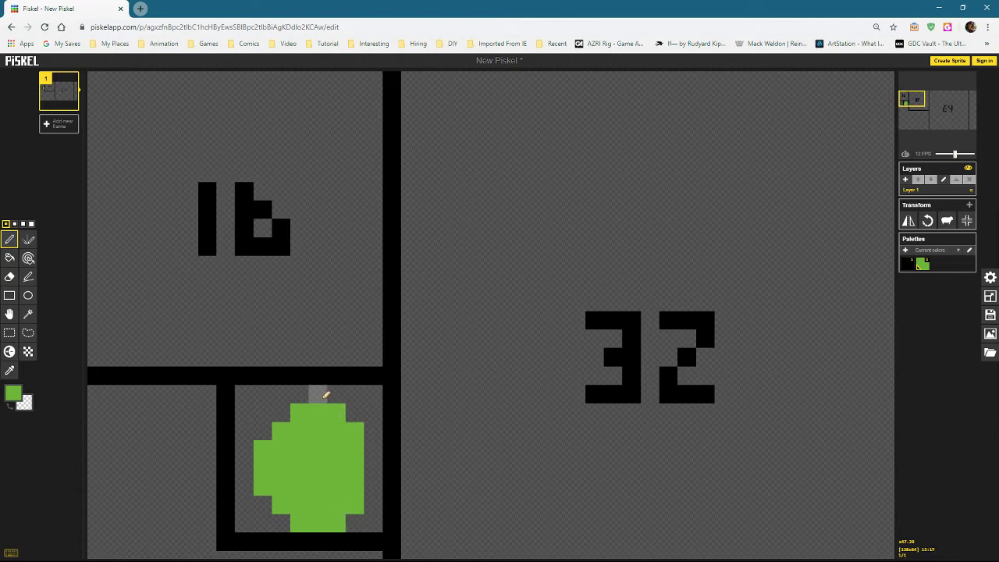
# Try a two-pixel row above the green shape and erase it again.
pyautogui.moveTo(325, 394); pyautogui.dragTo(336, 394)
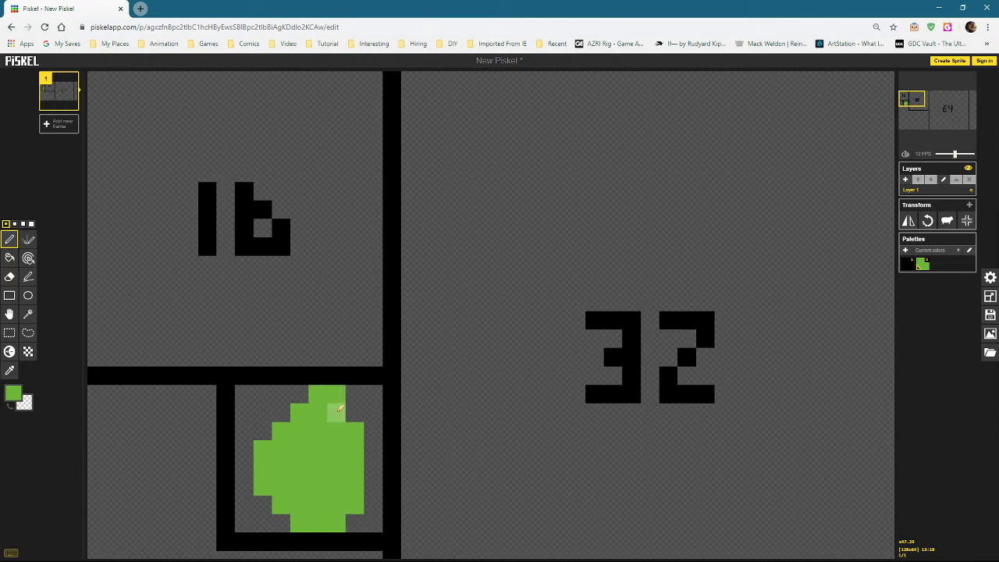
pyautogui.rightClick(316, 394)
pyautogui.rightClick(335, 395)
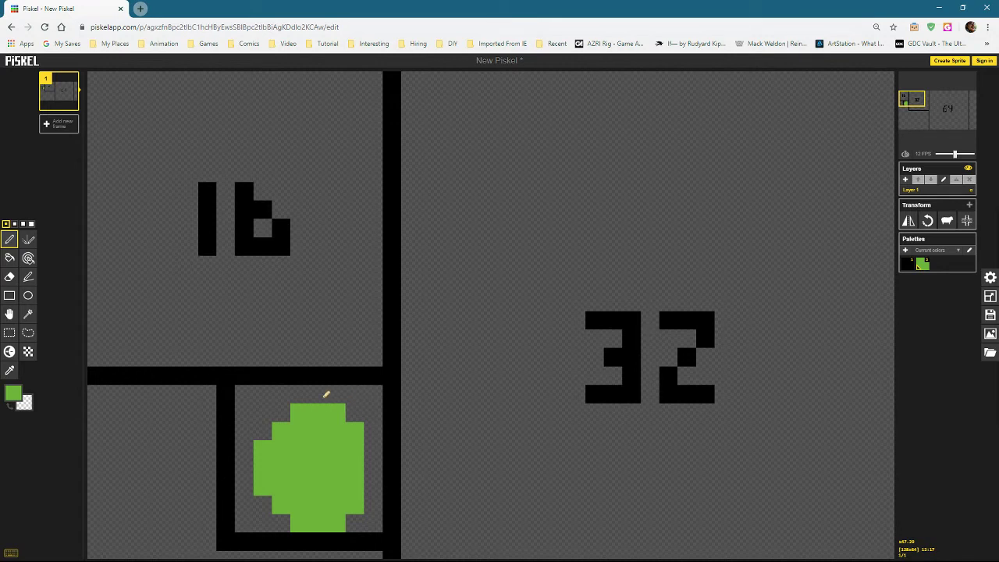
# Erase edge pixels along the green shape's left side and upper corners to taper it into a pear silhouette.
pyautogui.rightClick(300, 413)
pyautogui.rightClick(281, 431)
pyautogui.rightClick(263, 449)
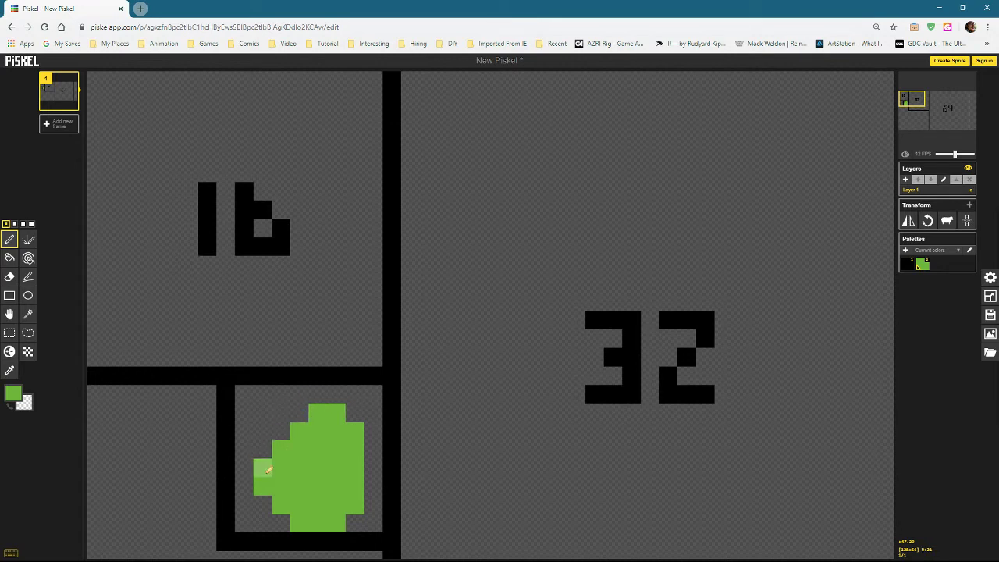
pyautogui.rightClick(262, 468)
pyautogui.rightClick(262, 487)
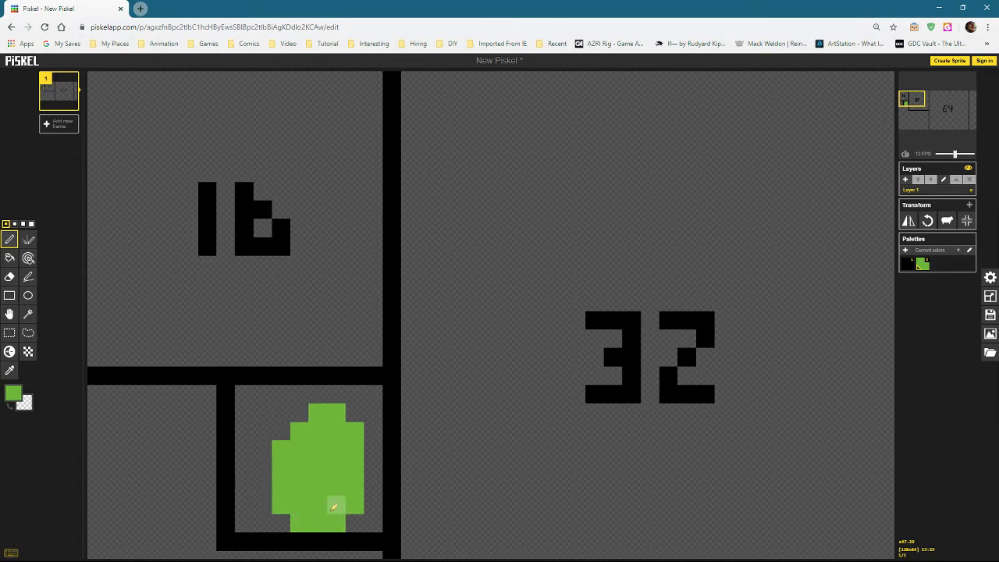
pyautogui.rightClick(335, 412)
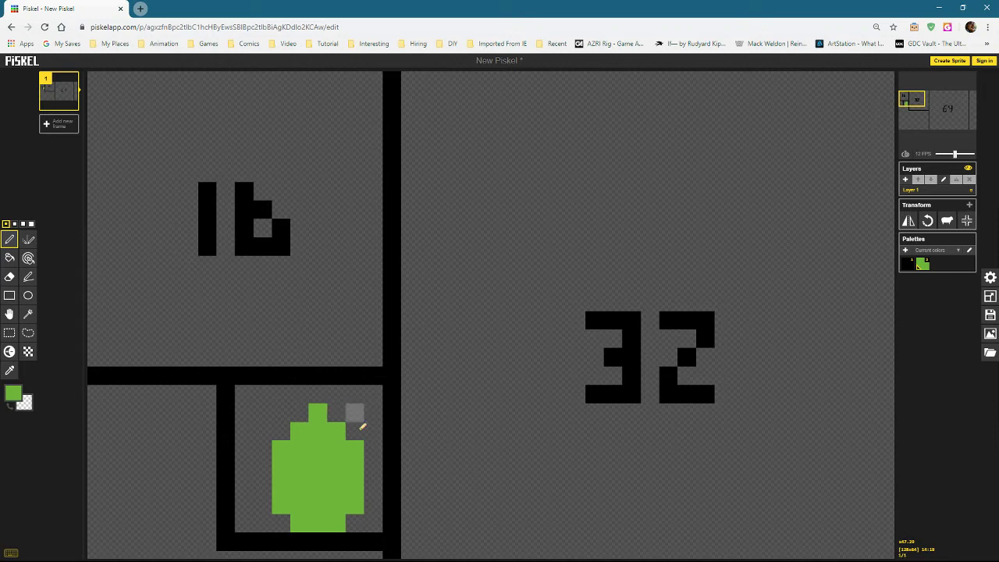
pyautogui.rightClick(354, 449)
pyautogui.click(359, 455)
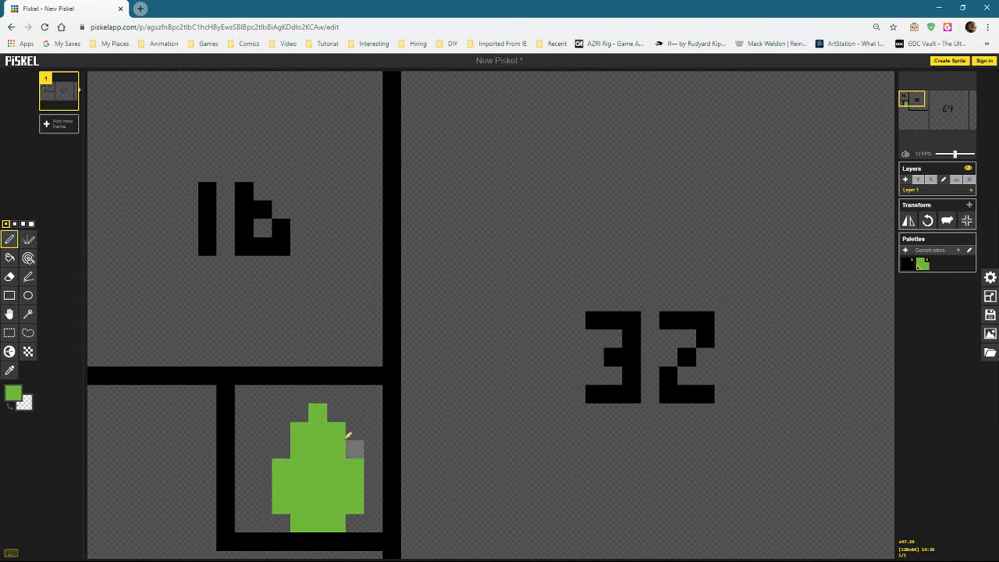
# Fill out the pear silhouette with green pixels at its neck, right shoulder, left side and lower-left corner.
pyautogui.click(337, 413)
pyautogui.click(355, 449)
pyautogui.click(281, 523)
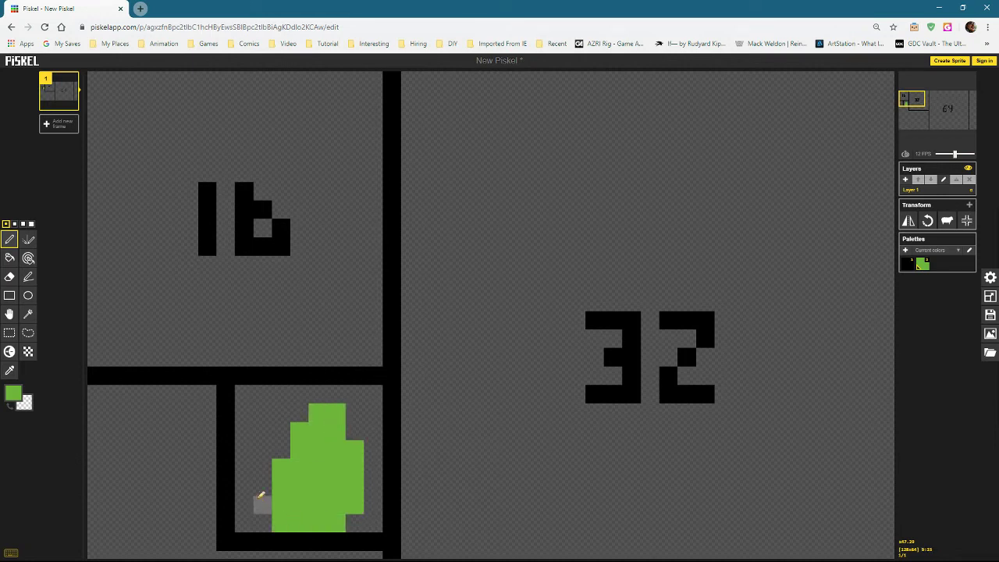
pyautogui.moveTo(262, 504); pyautogui.dragTo(262, 469)
pyautogui.click(287, 444)
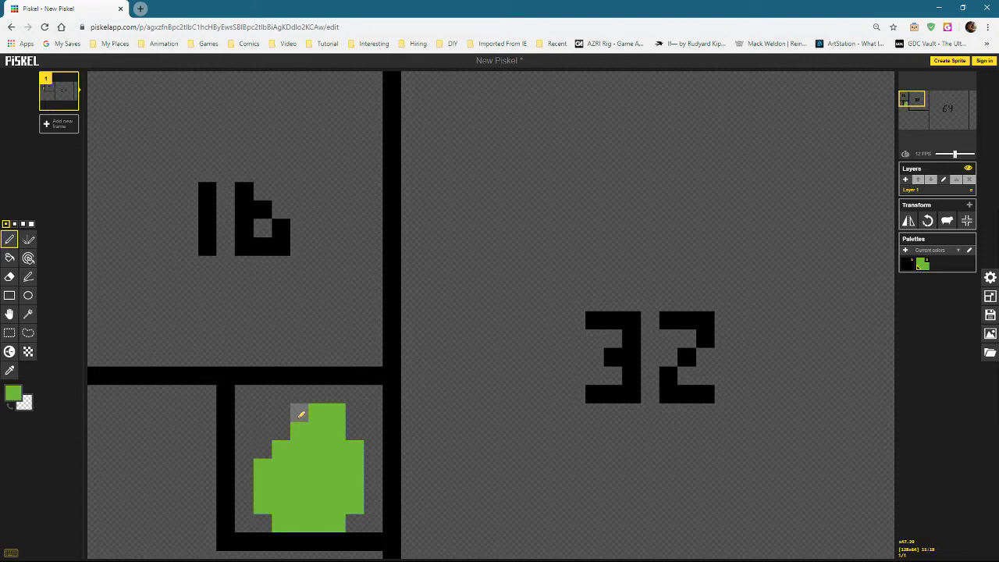
# Mix an olive-brown colour and draw a vertical two-pixel stem atop the small pear, erasing the green pixel beside it.
pyautogui.click(13, 393)
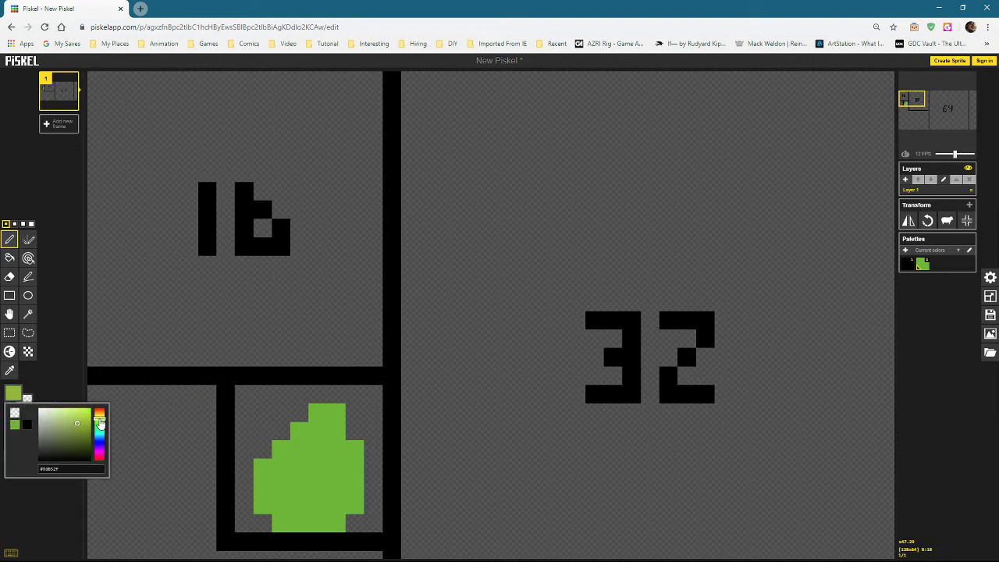
pyautogui.moveTo(78, 427); pyautogui.dragTo(72, 438)
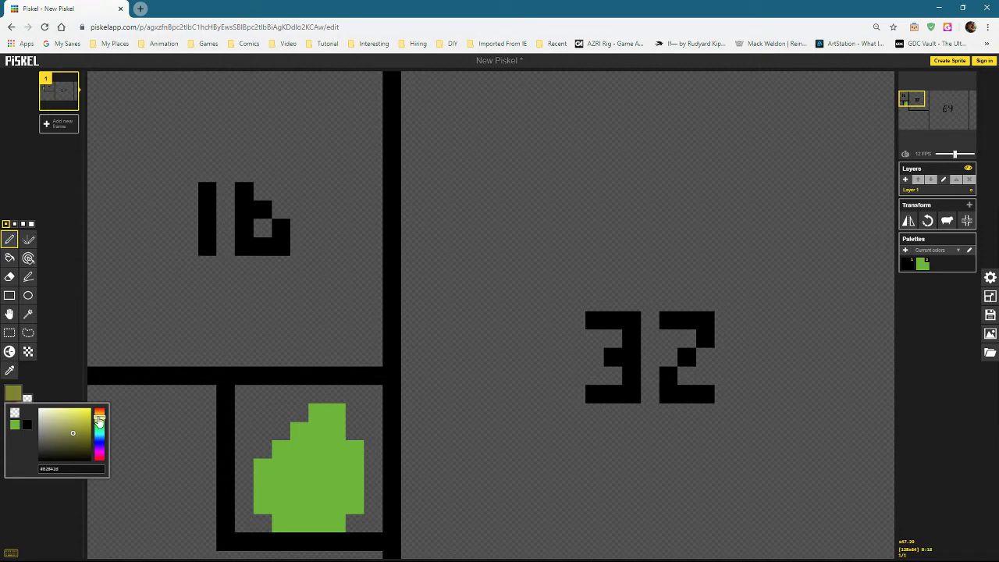
pyautogui.click(335, 394)
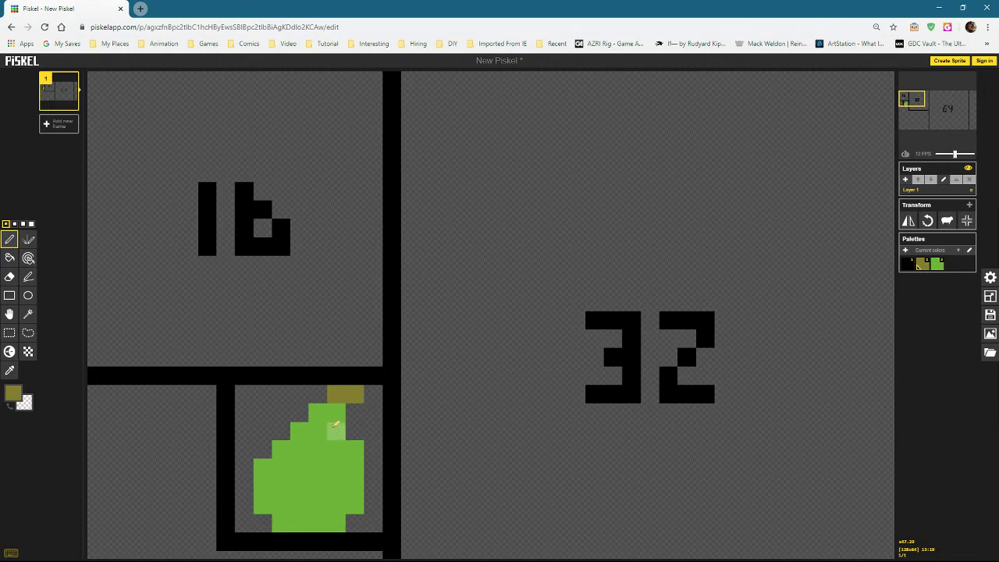
pyautogui.click(338, 405)
pyautogui.rightClick(354, 394)
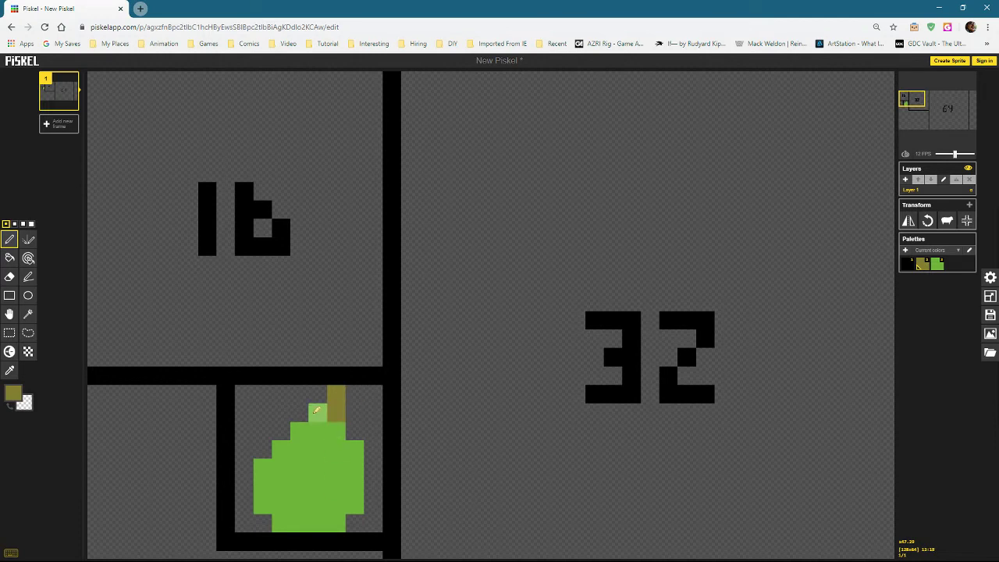
pyautogui.rightClick(318, 413)
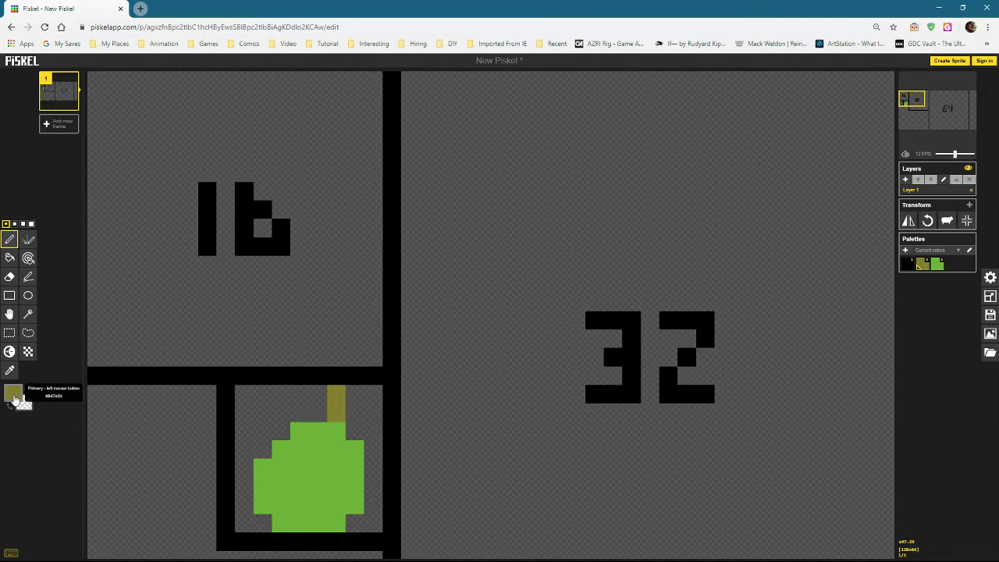
# Slim the small pear by erasing green pixels along its left side, right shoulder and lower-left corner.
pyautogui.click(936, 265)
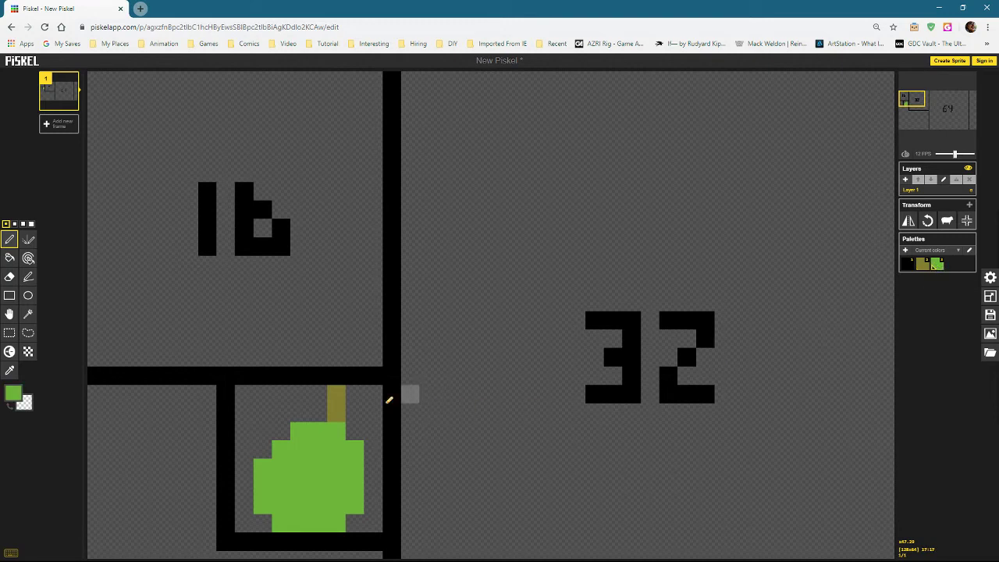
pyautogui.rightClick(299, 431)
pyautogui.rightClick(281, 450)
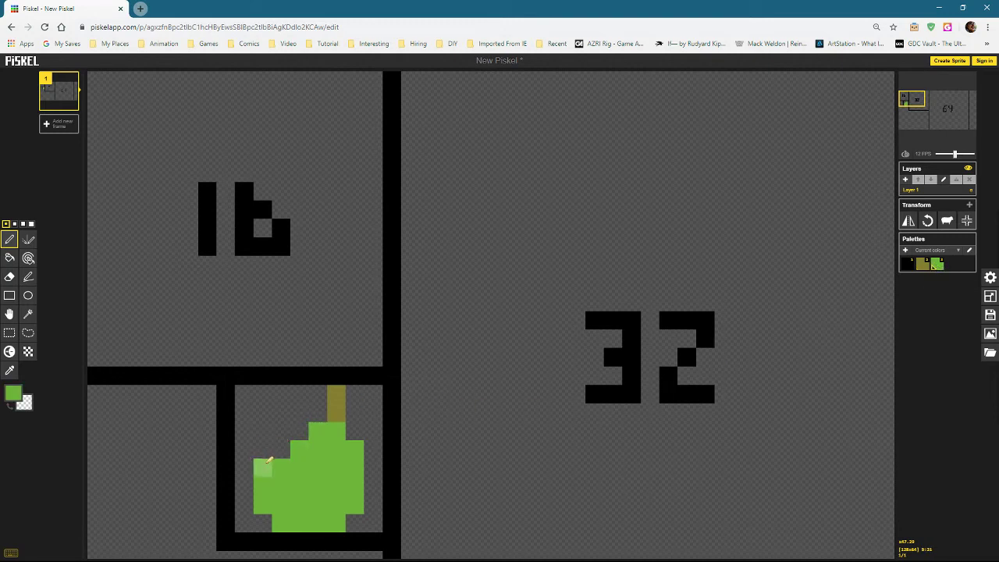
pyautogui.rightClick(262, 469)
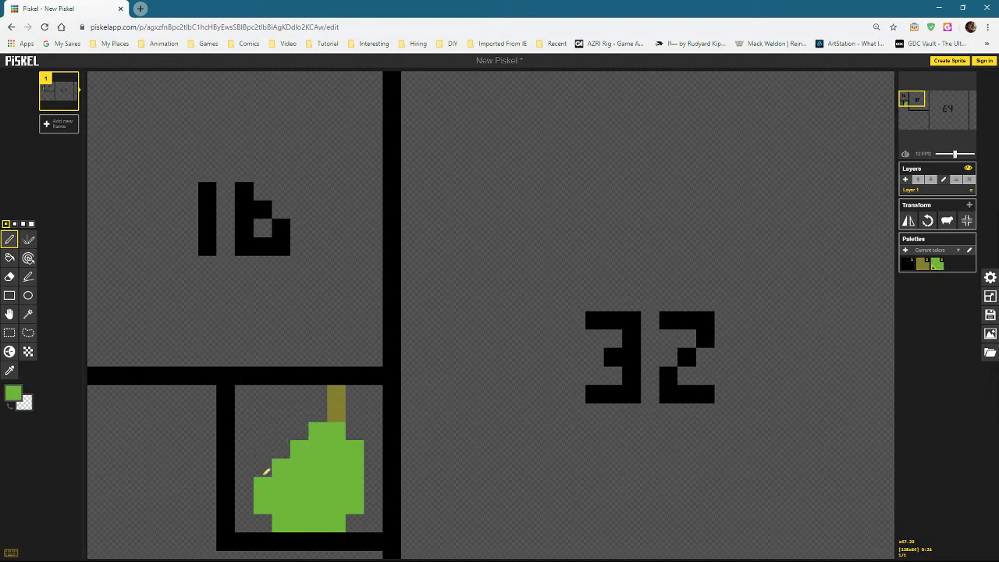
pyautogui.rightClick(362, 448)
pyautogui.rightClick(263, 487)
pyautogui.rightClick(263, 506)
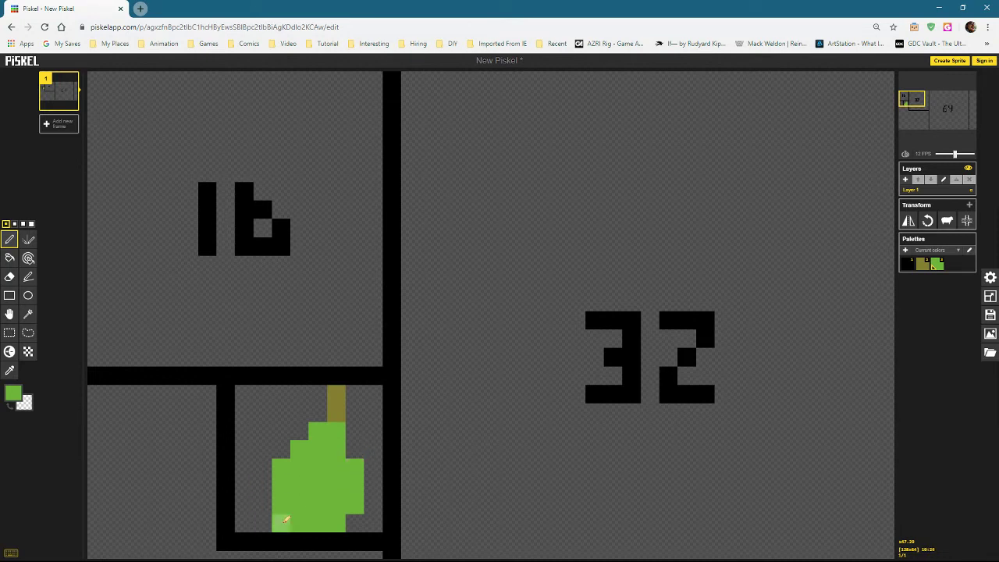
pyautogui.rightClick(284, 520)
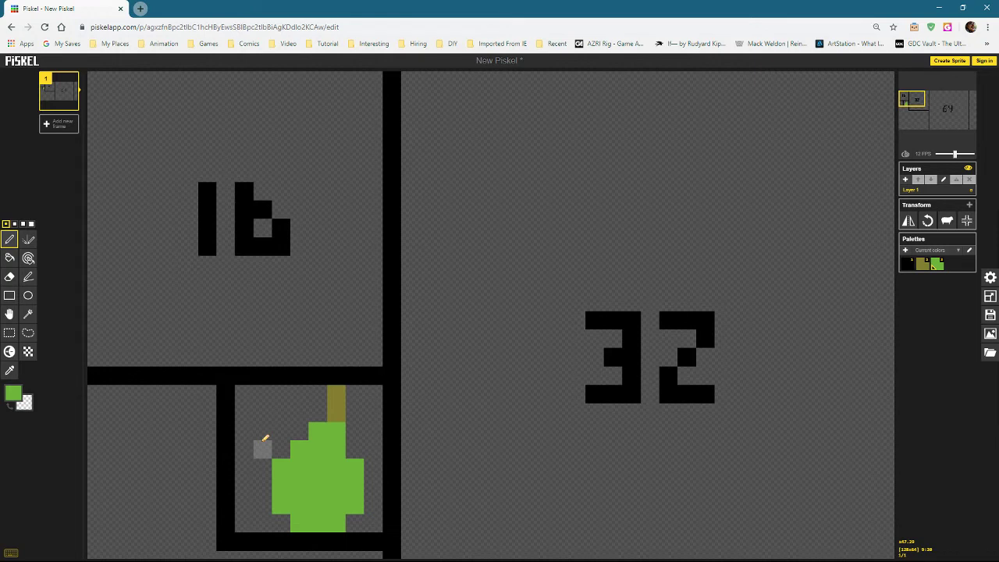
# Bend the small pear's stem by adding one olive-brown pixel to the left of its tip.
pyautogui.click(923, 266)
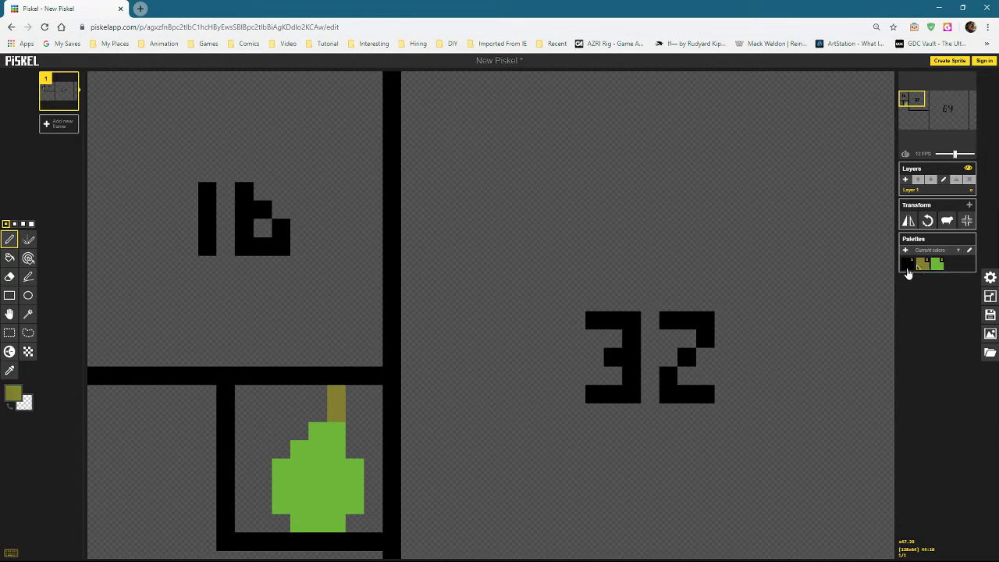
pyautogui.click(317, 394)
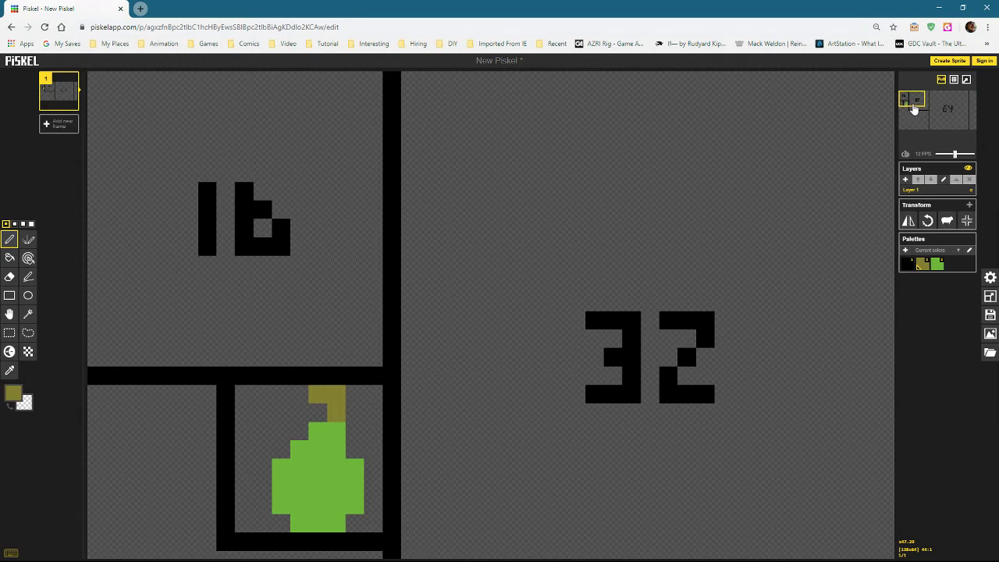
pyautogui.scroll(-3, 500, 325)
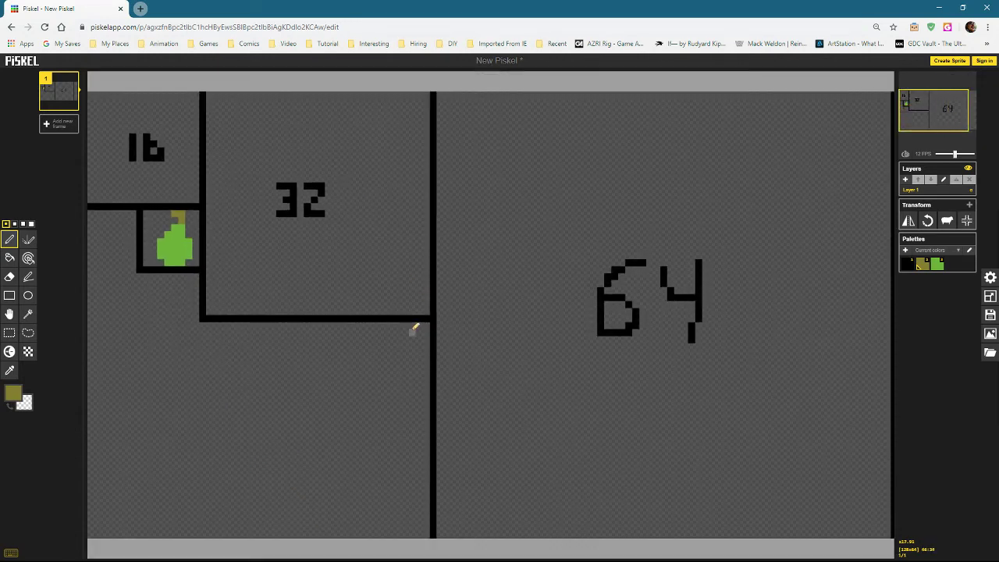
pyautogui.scroll(-2, 414, 329)
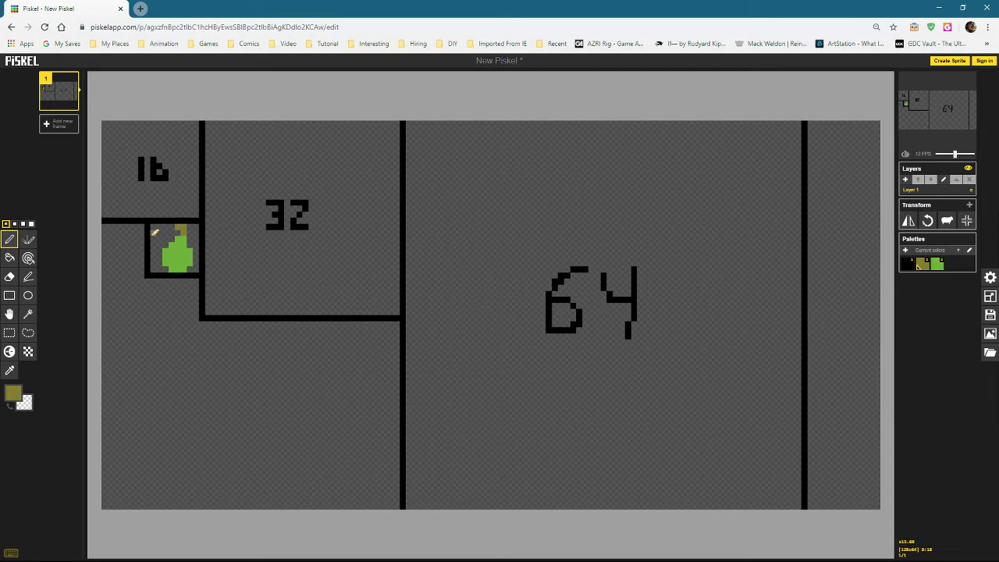
pyautogui.scroll(5, 154, 233)
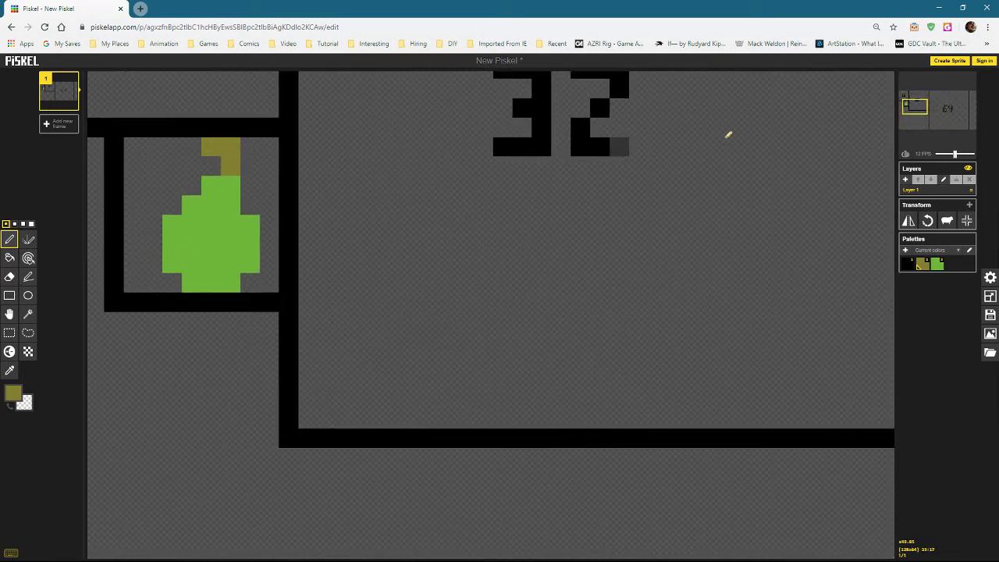
pyautogui.moveTo(924, 112)
pyautogui.mouseDown()
pyautogui.moveTo(911, 98)
pyautogui.moveTo(912, 108)
pyautogui.mouseUp()
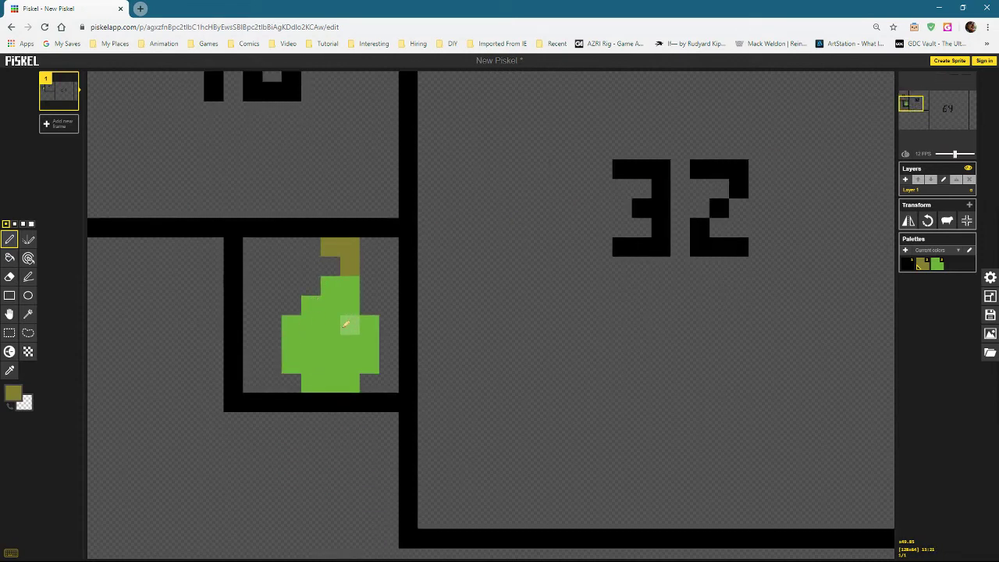
pyautogui.scroll(-1, 329, 322)
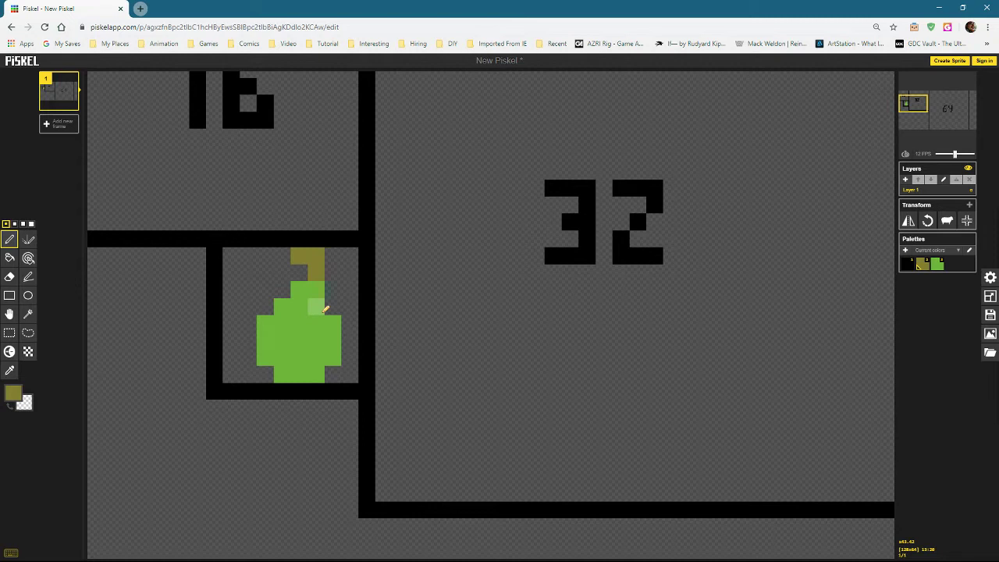
# Pick the pear green again and erase the number 64 from the 64-pixel square.
pyautogui.click(937, 266)
pyautogui.scroll(-5, 469, 350)
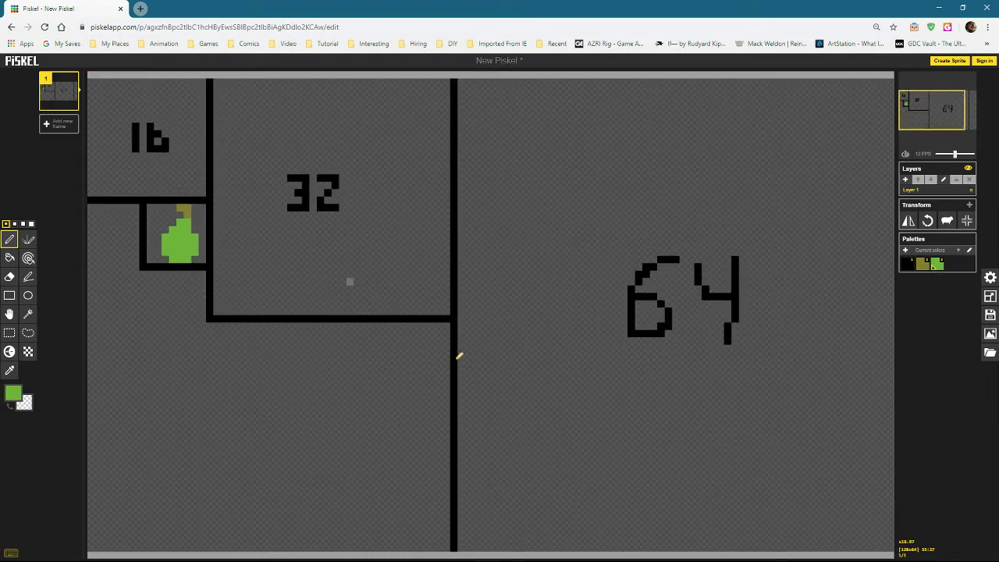
pyautogui.scroll(-2, 458, 356)
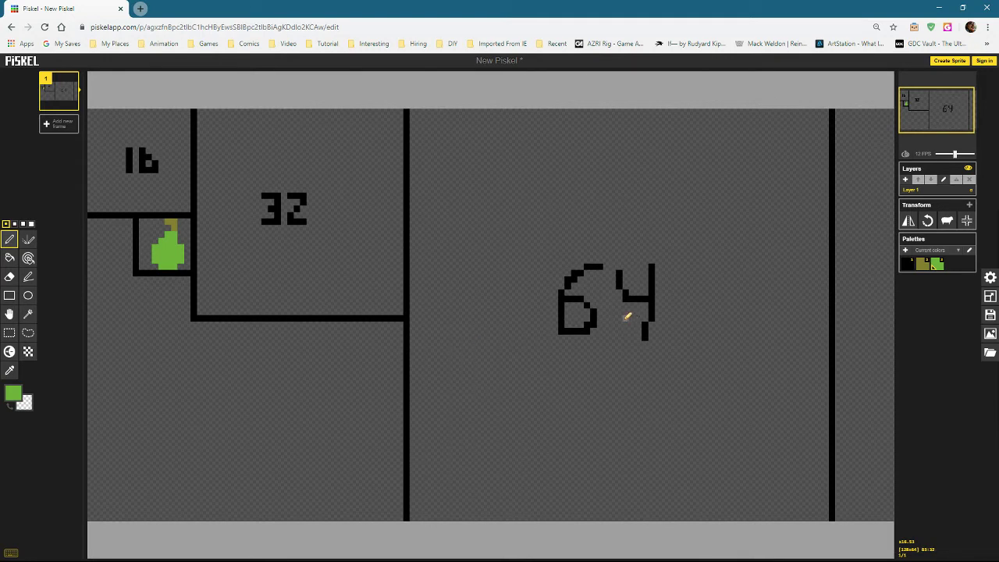
pyautogui.moveTo(605, 263); pyautogui.dragTo(567, 299)
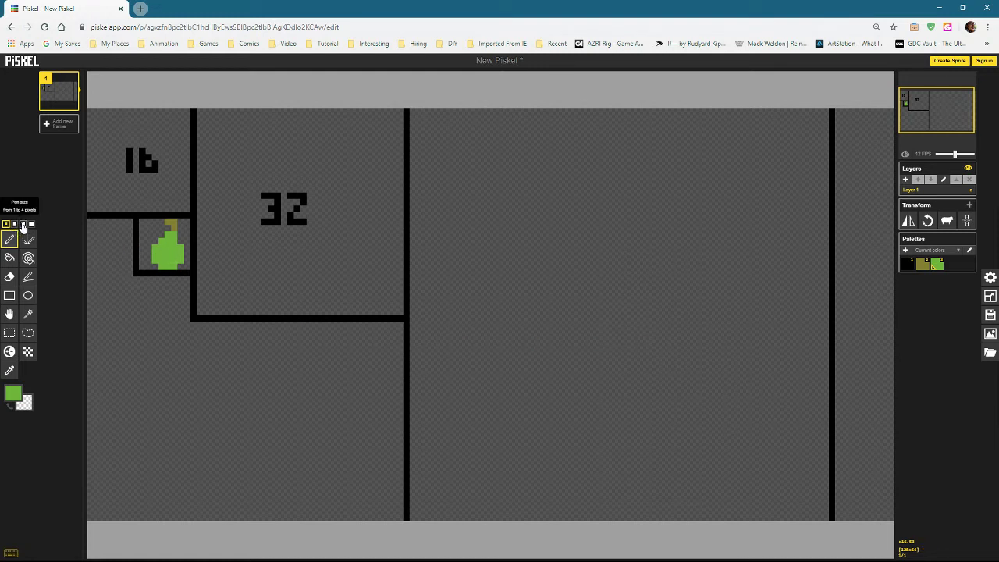
# Draw a large solid green pear body in the 64-pixel square with a 3-pixel pen, broad at the base and narrower above.
pyautogui.click(23, 223)
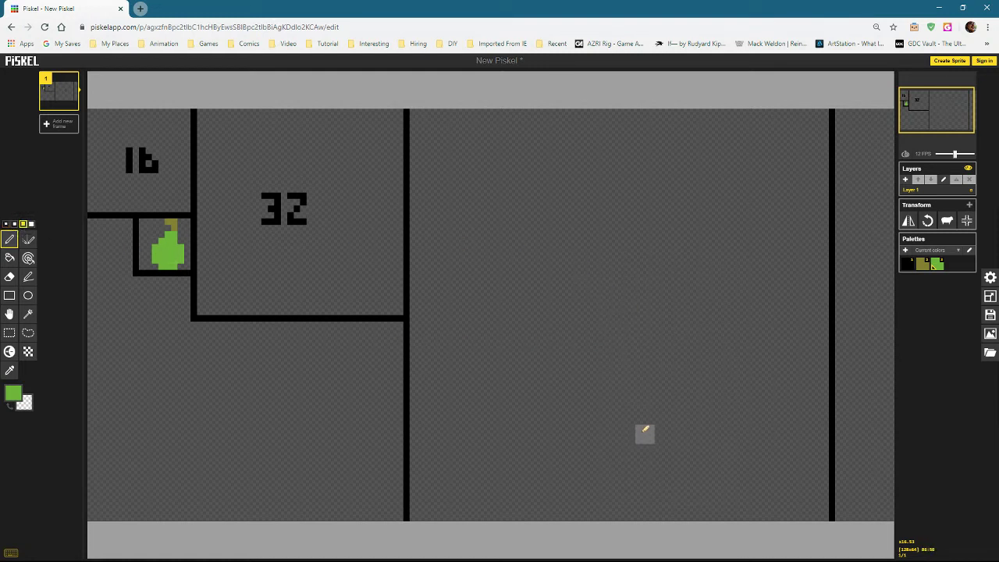
pyautogui.moveTo(645, 434)
pyautogui.mouseDown()
pyautogui.moveTo(618, 453)
pyautogui.moveTo(578, 278)
pyautogui.moveTo(703, 439)
pyautogui.moveTo(699, 269)
pyautogui.moveTo(648, 246)
pyautogui.moveTo(702, 328)
pyautogui.moveTo(709, 411)
pyautogui.moveTo(591, 341)
pyautogui.moveTo(561, 379)
pyautogui.moveTo(624, 413)
pyautogui.moveTo(606, 355)
pyautogui.moveTo(675, 260)
pyautogui.moveTo(671, 304)
pyautogui.moveTo(694, 371)
pyautogui.moveTo(672, 299)
pyautogui.moveTo(625, 340)
pyautogui.moveTo(613, 309)
pyautogui.mouseUp()
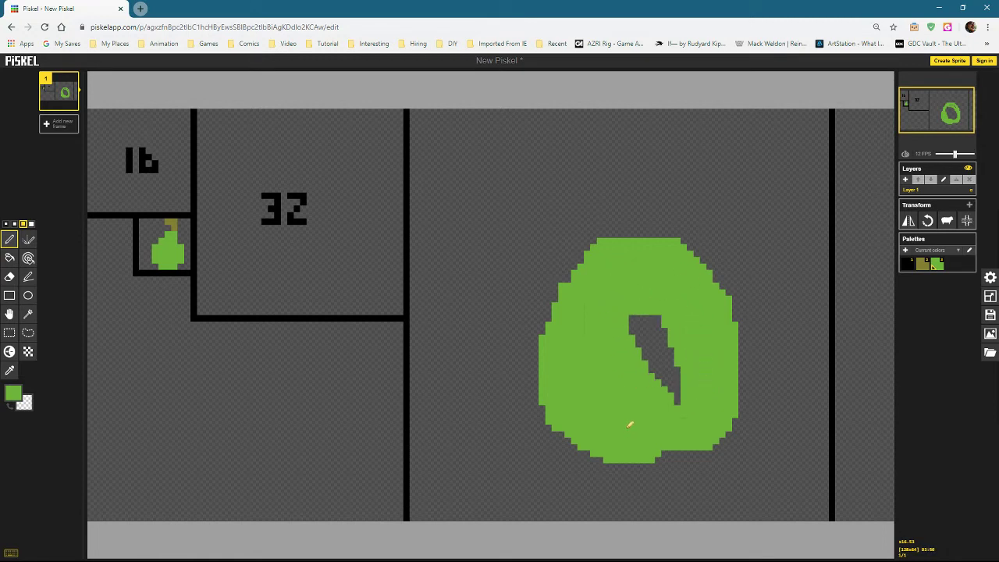
pyautogui.moveTo(630, 425)
pyautogui.mouseDown()
pyautogui.moveTo(663, 375)
pyautogui.moveTo(640, 316)
pyautogui.moveTo(655, 317)
pyautogui.mouseUp()
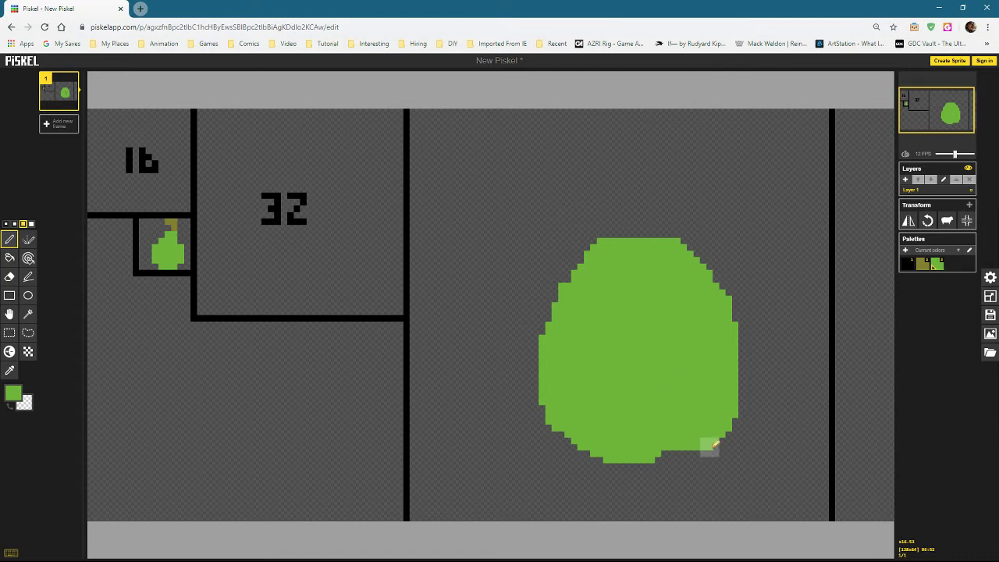
pyautogui.moveTo(722, 413)
pyautogui.mouseDown()
pyautogui.moveTo(691, 453)
pyautogui.moveTo(608, 450)
pyautogui.moveTo(632, 439)
pyautogui.moveTo(583, 451)
pyautogui.moveTo(527, 412)
pyautogui.moveTo(548, 325)
pyautogui.mouseUp()
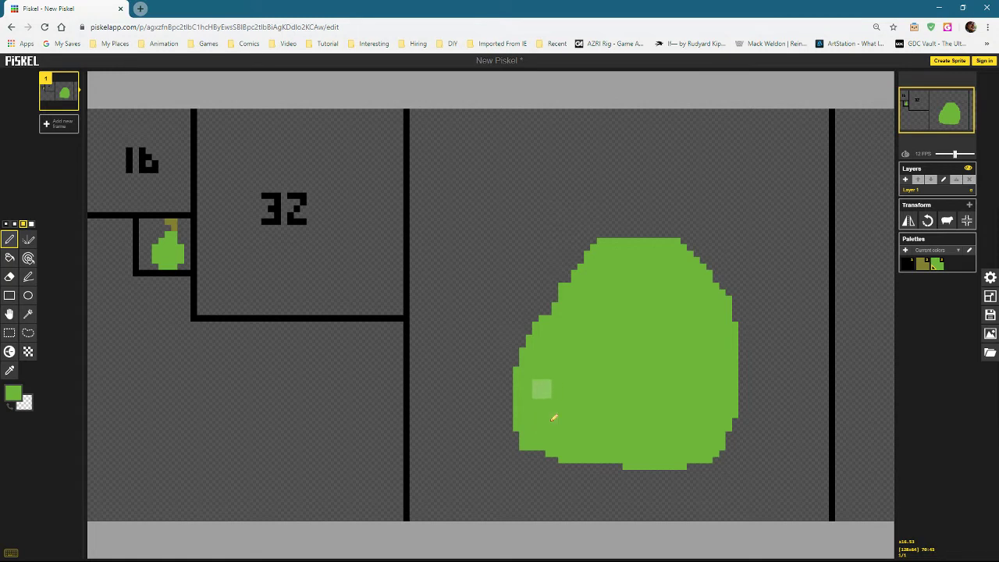
pyautogui.moveTo(545, 457)
pyautogui.mouseDown()
pyautogui.moveTo(625, 460)
pyautogui.moveTo(632, 472)
pyautogui.moveTo(587, 481)
pyautogui.moveTo(692, 482)
pyautogui.moveTo(703, 473)
pyautogui.moveTo(729, 424)
pyautogui.moveTo(744, 343)
pyautogui.moveTo(663, 247)
pyautogui.moveTo(679, 242)
pyautogui.moveTo(631, 250)
pyautogui.moveTo(612, 241)
pyautogui.moveTo(529, 413)
pyautogui.mouseUp()
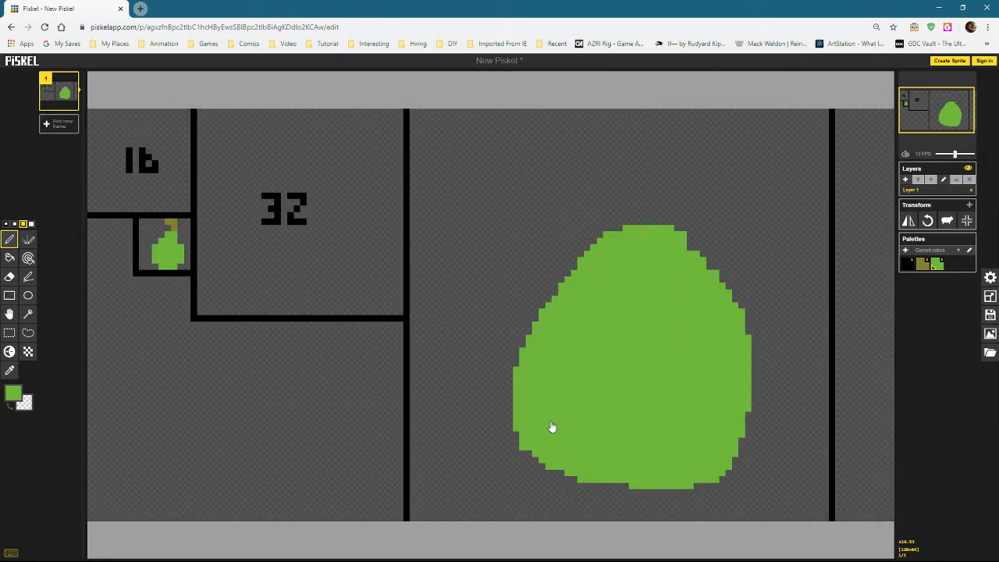
# Draw a curved olive-brown stem bending left on top of the large pear, refining its base with a 1-pixel pen.
pyautogui.click(921, 264)
pyautogui.moveTo(652, 214); pyautogui.dragTo(631, 151)
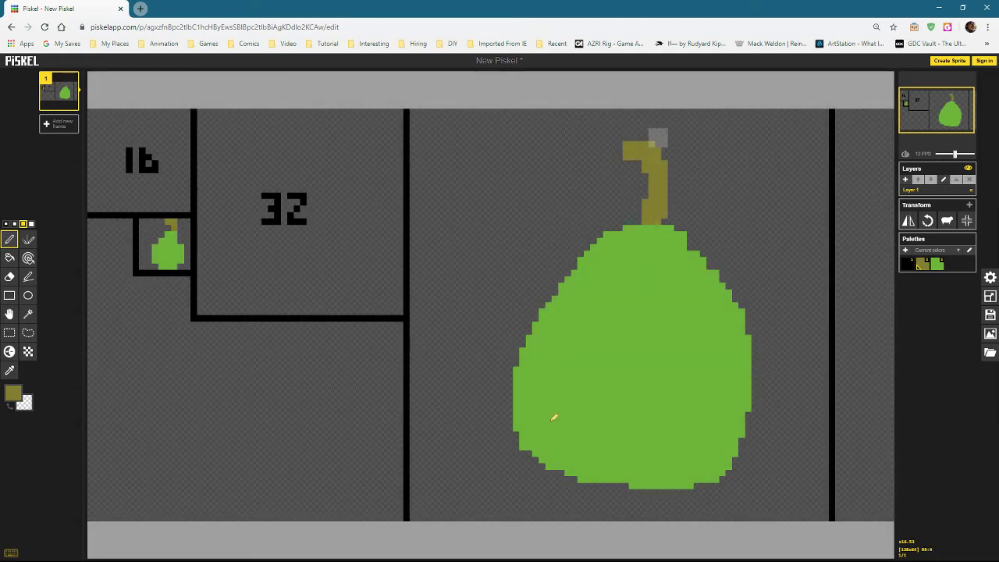
pyautogui.click(645, 138)
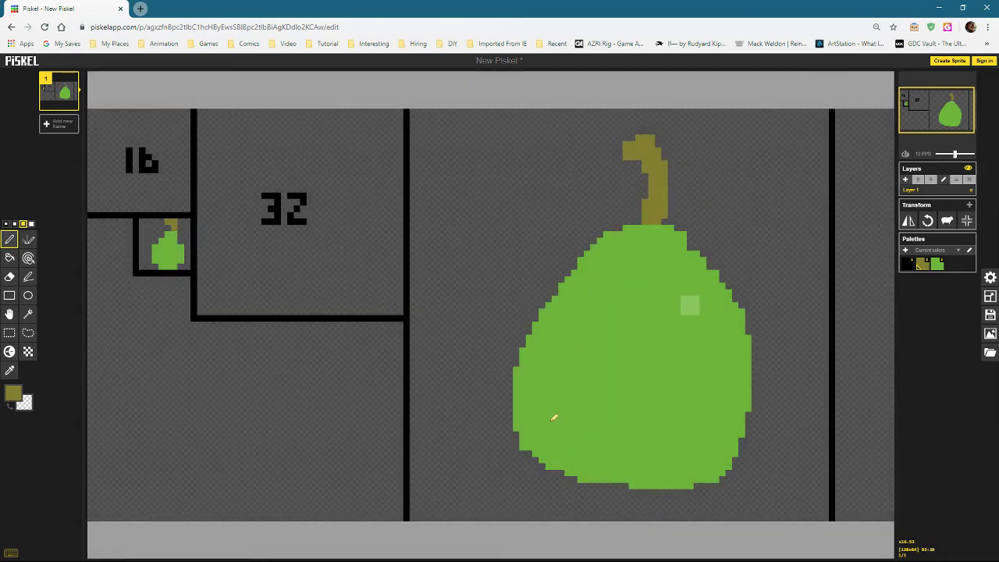
pyautogui.press('[')
pyautogui.press('[')
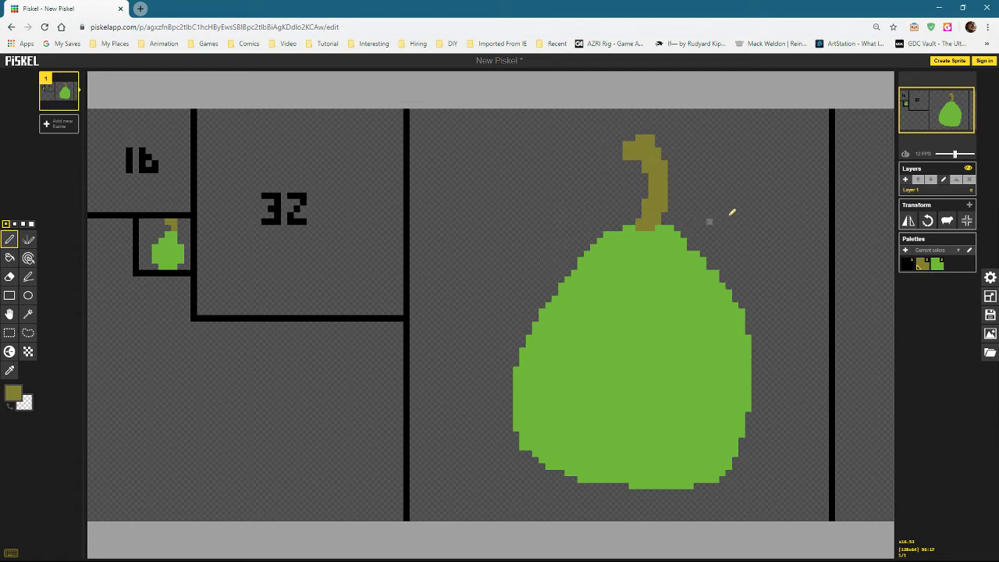
# Pick the pear green and erase the numbers 16 and 32 from their squares.
pyautogui.click(937, 265)
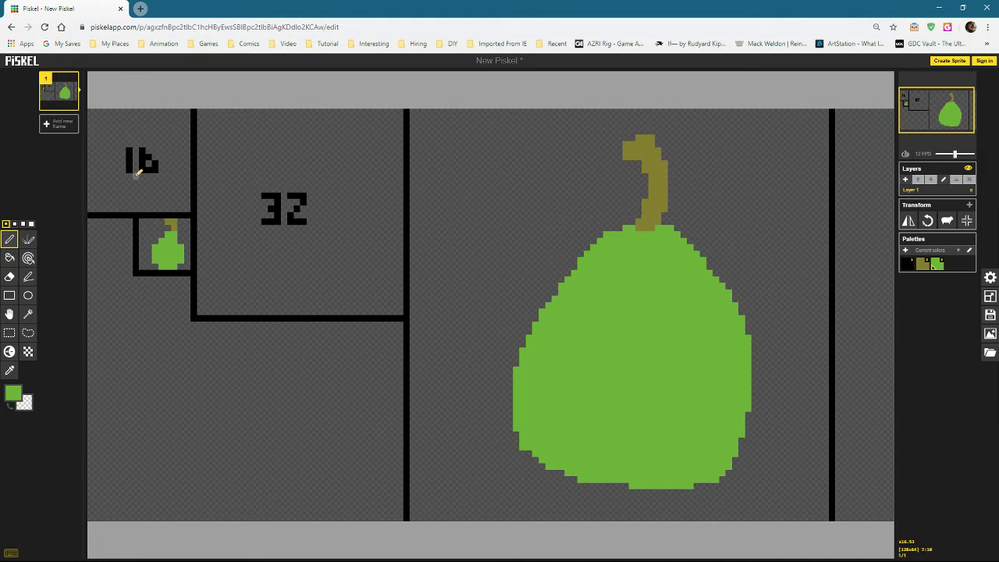
pyautogui.scroll(3, 138, 170)
pyautogui.scroll(-1, 190, 184)
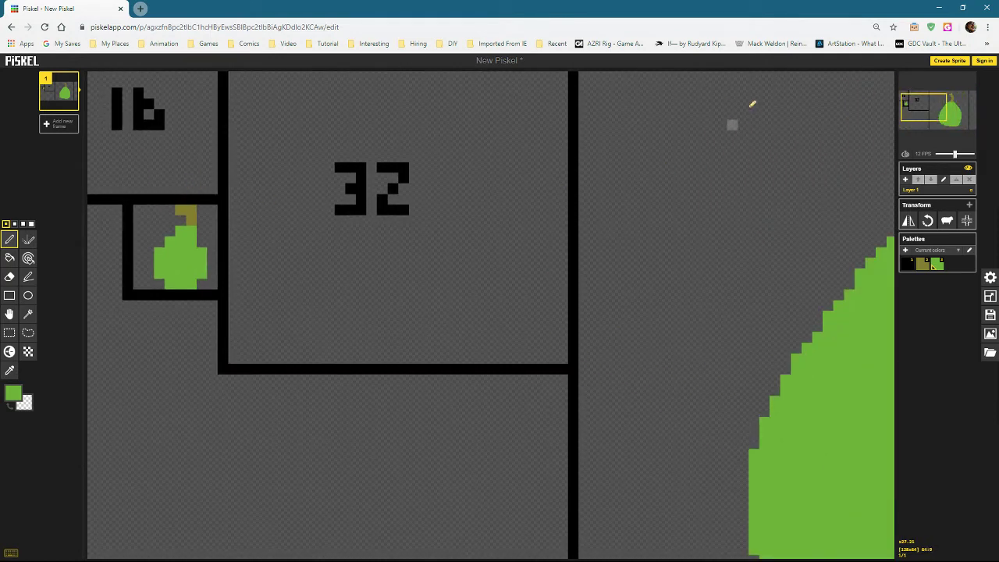
pyautogui.moveTo(936, 113)
pyautogui.mouseDown()
pyautogui.moveTo(948, 108)
pyautogui.moveTo(932, 110)
pyautogui.mouseUp()
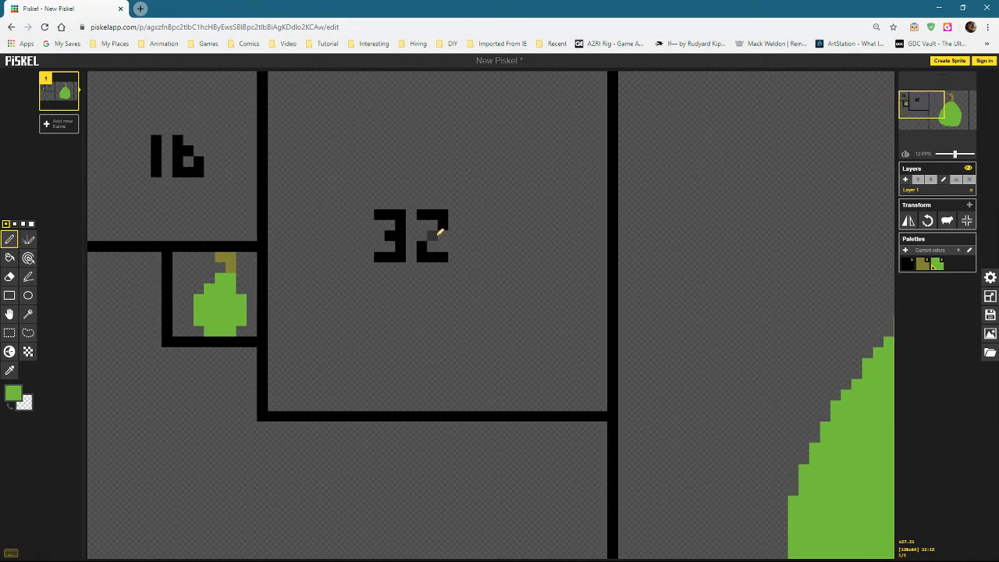
pyautogui.moveTo(161, 134)
pyautogui.mouseDown()
pyautogui.moveTo(168, 178)
pyautogui.moveTo(201, 158)
pyautogui.moveTo(185, 138)
pyautogui.mouseUp()
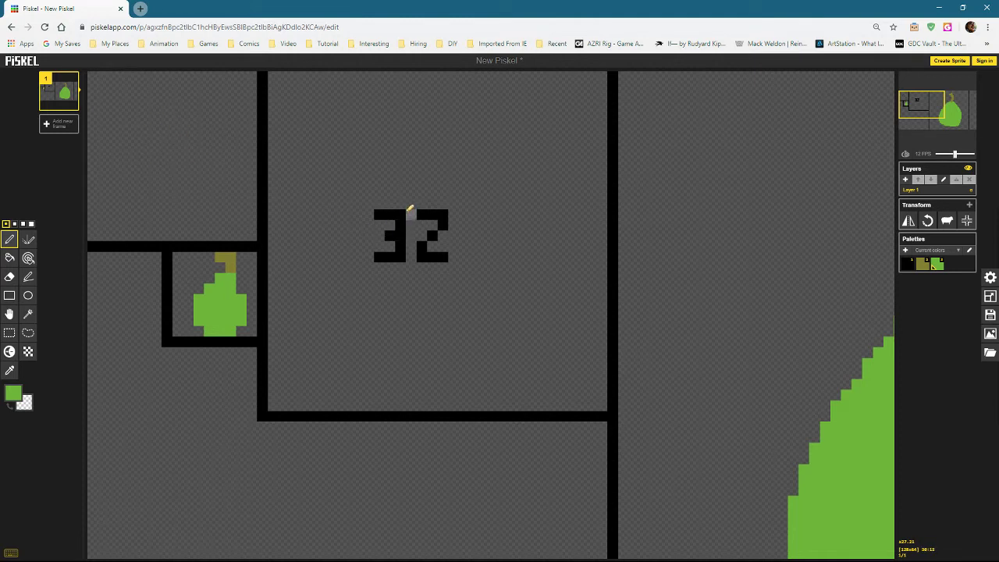
pyautogui.moveTo(410, 211)
pyautogui.mouseDown()
pyautogui.moveTo(384, 230)
pyautogui.moveTo(446, 258)
pyautogui.moveTo(442, 217)
pyautogui.mouseUp()
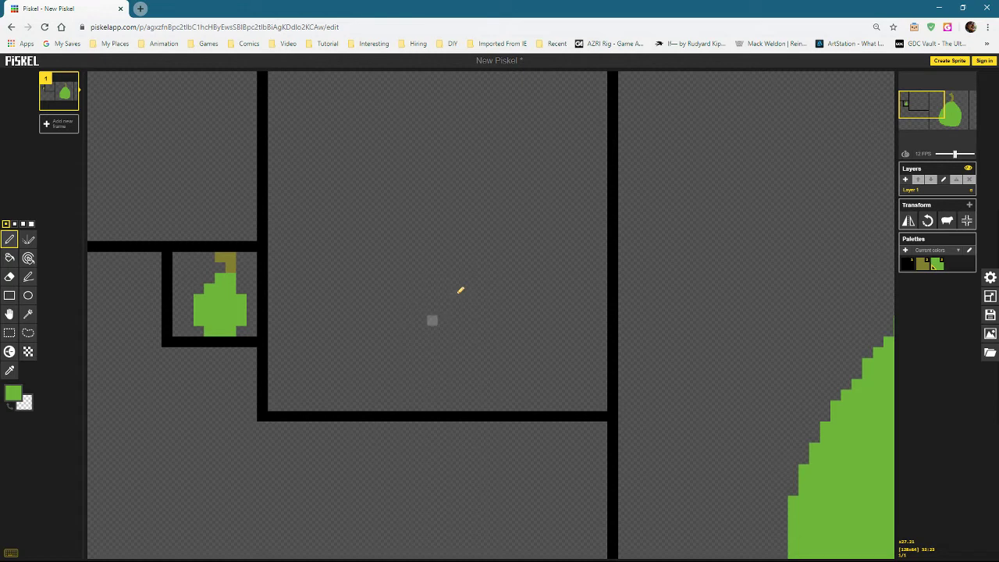
# Sketch a green outline in the 32-pixel square and build it into a solid egg-shaped pear body with a 2-pixel pen.
pyautogui.moveTo(433, 341)
pyautogui.mouseDown()
pyautogui.moveTo(394, 331)
pyautogui.moveTo(428, 341)
pyautogui.mouseUp()
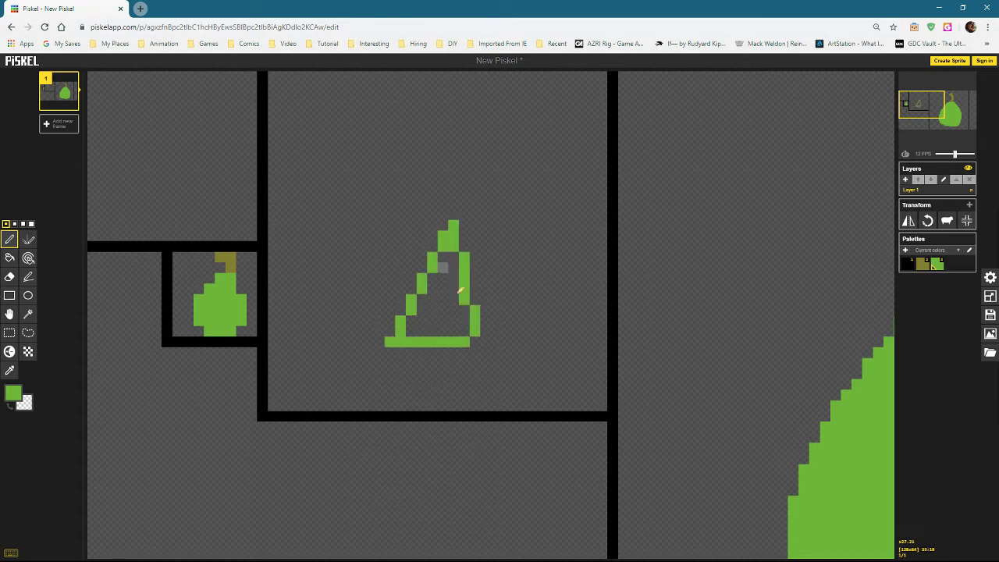
pyautogui.moveTo(432, 236)
pyautogui.mouseDown()
pyautogui.moveTo(412, 235)
pyautogui.moveTo(400, 332)
pyautogui.moveTo(411, 331)
pyautogui.moveTo(380, 283)
pyautogui.moveTo(401, 235)
pyautogui.moveTo(448, 225)
pyautogui.moveTo(433, 322)
pyautogui.moveTo(444, 246)
pyautogui.moveTo(466, 331)
pyautogui.moveTo(422, 331)
pyautogui.moveTo(460, 291)
pyautogui.moveTo(469, 222)
pyautogui.mouseUp()
pyautogui.click(14, 223)
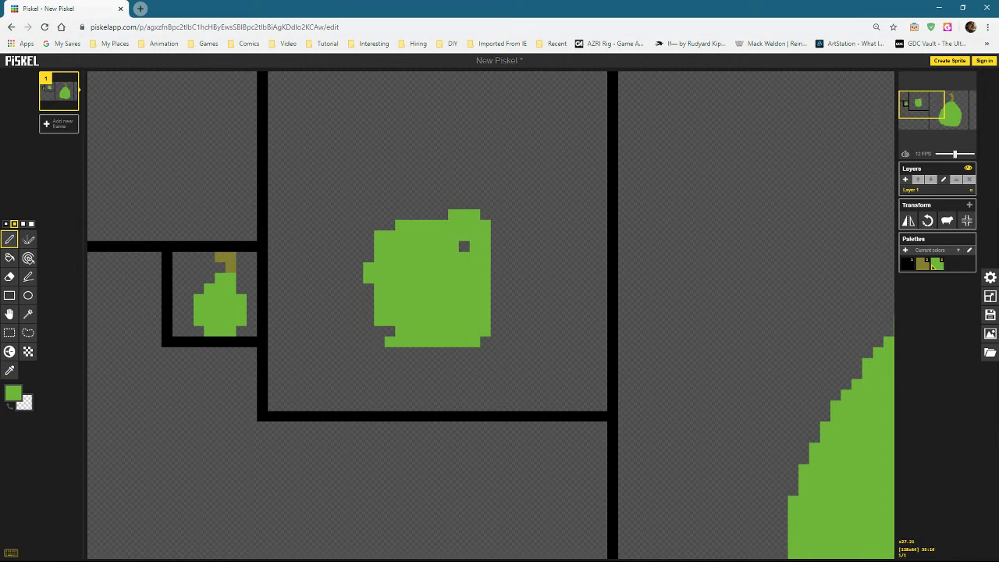
pyautogui.click(464, 247)
pyautogui.moveTo(427, 337); pyautogui.dragTo(456, 352)
pyautogui.moveTo(501, 326)
pyautogui.mouseDown()
pyautogui.moveTo(512, 238)
pyautogui.moveTo(470, 160)
pyautogui.moveTo(422, 156)
pyautogui.moveTo(373, 209)
pyautogui.moveTo(386, 344)
pyautogui.mouseUp()
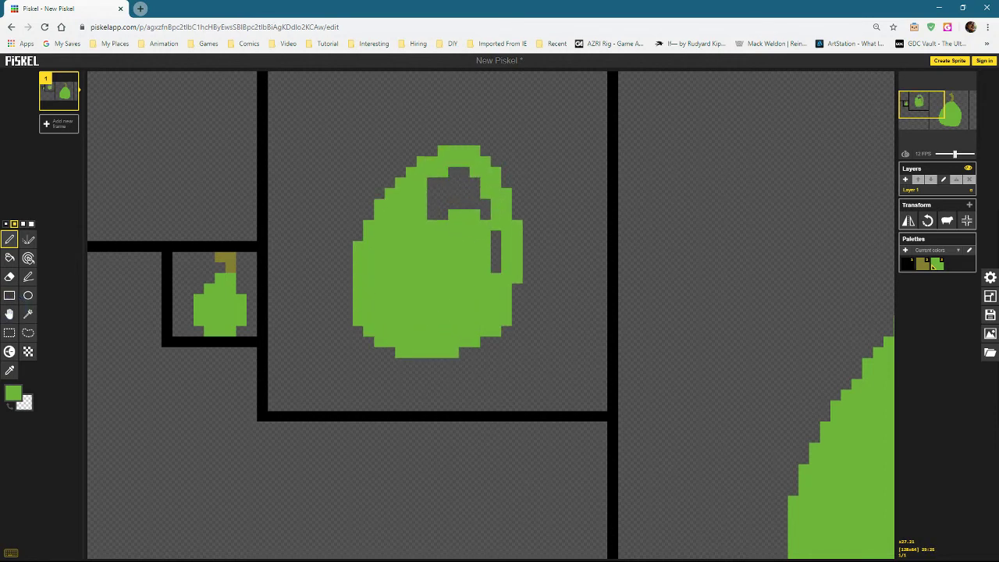
pyautogui.moveTo(495, 269)
pyautogui.mouseDown()
pyautogui.moveTo(495, 233)
pyautogui.moveTo(462, 186)
pyautogui.moveTo(446, 205)
pyautogui.mouseUp()
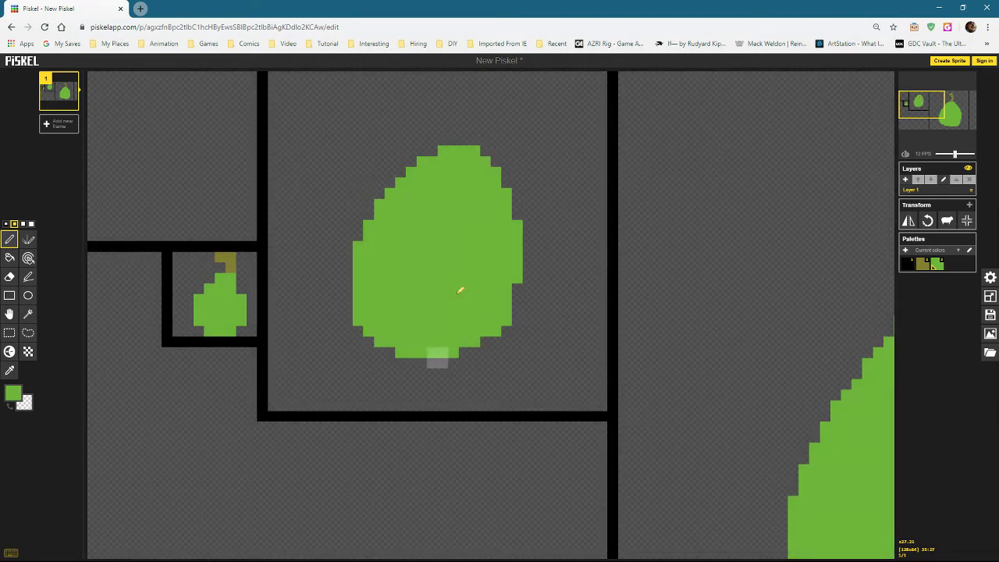
# Enlarge the green body in the 32-pixel square downward and on both sides, and broaden its top.
pyautogui.click(406, 363)
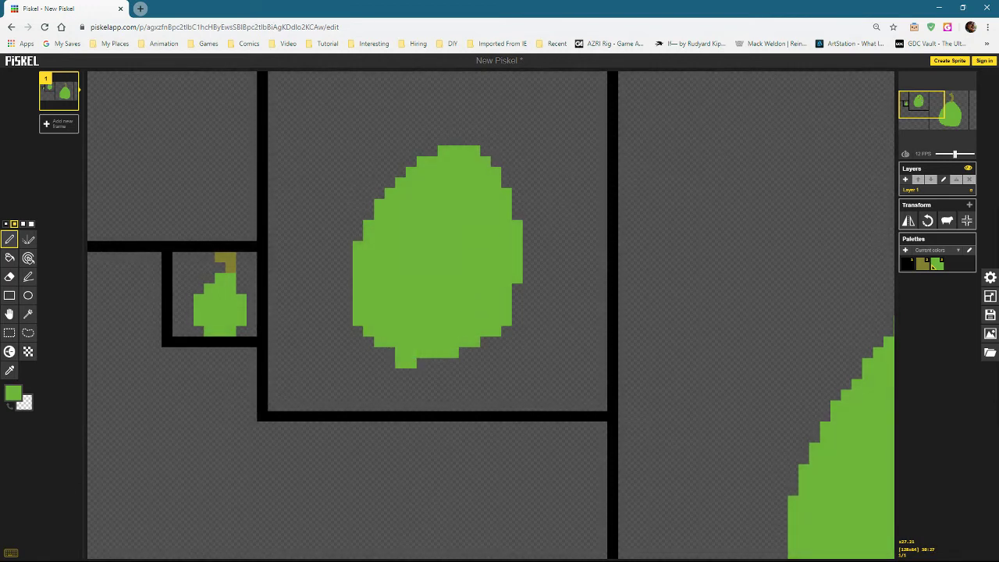
pyautogui.moveTo(422, 363)
pyautogui.mouseDown()
pyautogui.moveTo(499, 343)
pyautogui.moveTo(468, 363)
pyautogui.mouseUp()
pyautogui.moveTo(490, 326)
pyautogui.mouseDown()
pyautogui.moveTo(503, 363)
pyautogui.moveTo(398, 374)
pyautogui.moveTo(375, 336)
pyautogui.moveTo(379, 363)
pyautogui.moveTo(342, 289)
pyautogui.moveTo(360, 228)
pyautogui.moveTo(449, 131)
pyautogui.moveTo(501, 187)
pyautogui.mouseUp()
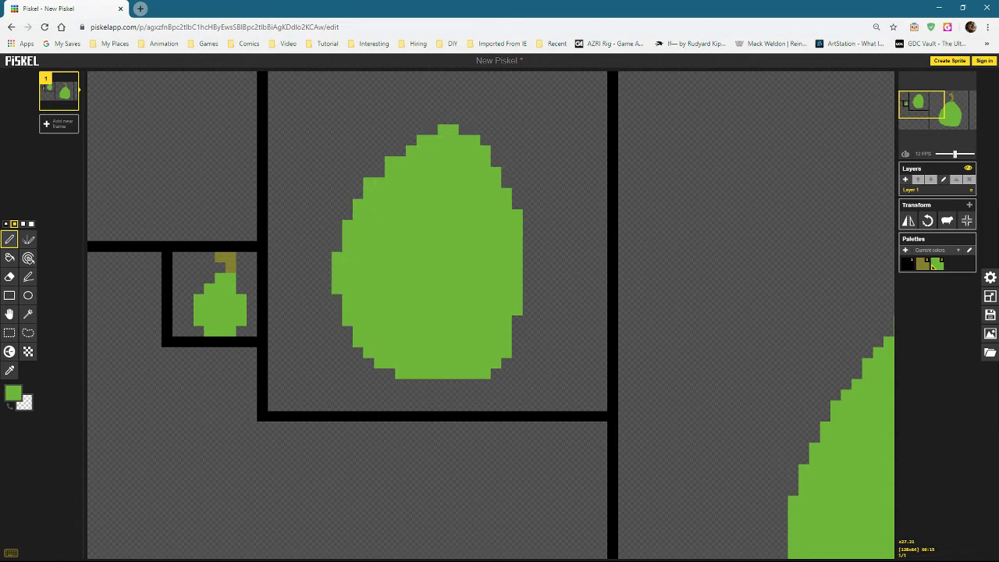
pyautogui.moveTo(523, 234)
pyautogui.mouseDown()
pyautogui.moveTo(490, 357)
pyautogui.moveTo(528, 236)
pyautogui.moveTo(490, 156)
pyautogui.moveTo(535, 272)
pyautogui.moveTo(534, 297)
pyautogui.moveTo(531, 249)
pyautogui.moveTo(470, 135)
pyautogui.moveTo(490, 134)
pyautogui.mouseUp()
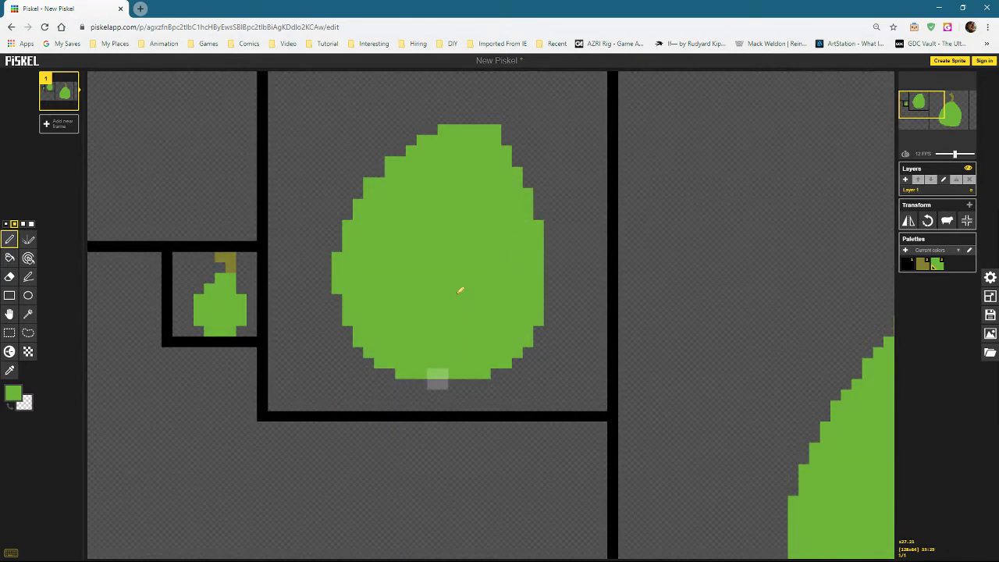
# Draw an olive-brown stem with a 1-pixel pen on the pear in the 32-pixel square, and trim the body's upper sides.
pyautogui.click(922, 264)
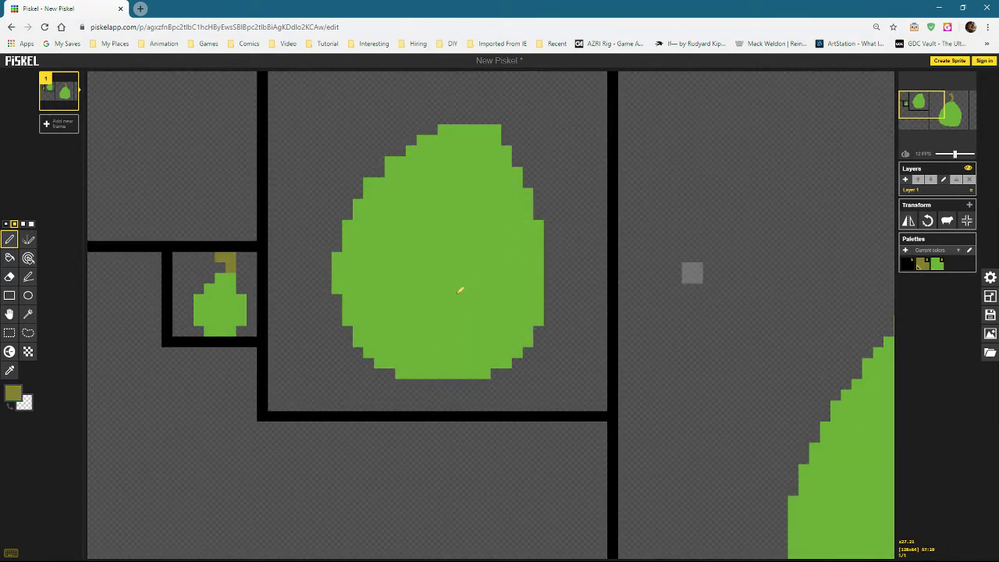
pyautogui.click(5, 224)
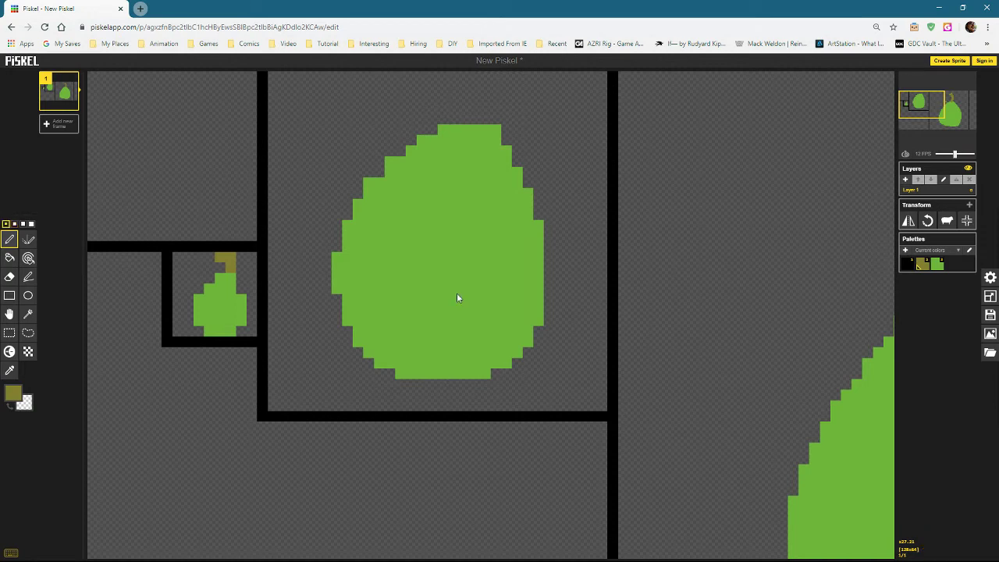
pyautogui.moveTo(475, 118); pyautogui.dragTo(475, 86)
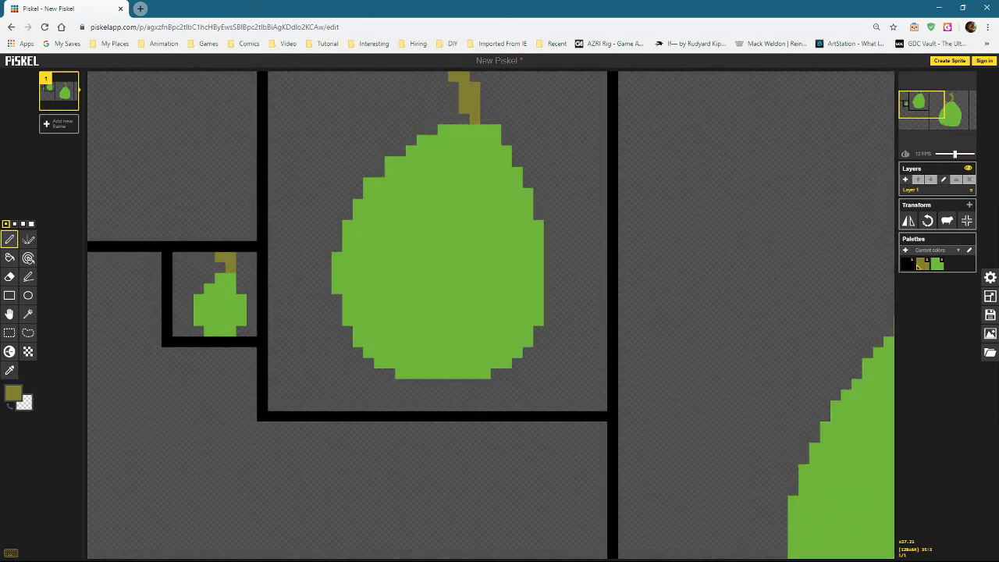
pyautogui.moveTo(464, 88); pyautogui.dragTo(469, 129)
pyautogui.click(390, 162)
pyautogui.moveTo(349, 195)
pyautogui.mouseDown()
pyautogui.moveTo(380, 160)
pyautogui.moveTo(352, 203)
pyautogui.moveTo(404, 149)
pyautogui.mouseUp()
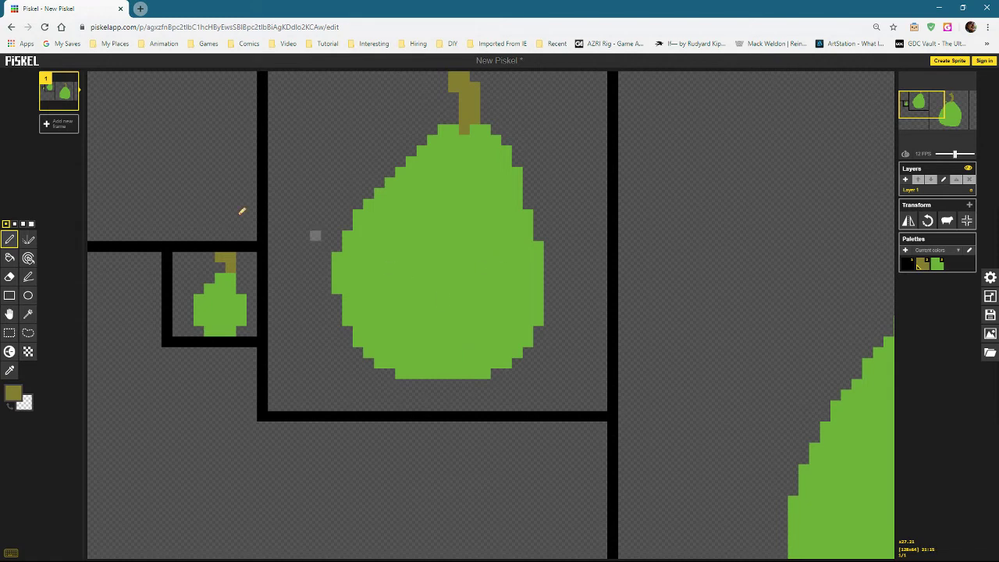
# Try to shift the pear in the 32-pixel square down one pixel with a rectangular selection.
pyautogui.click(10, 333)
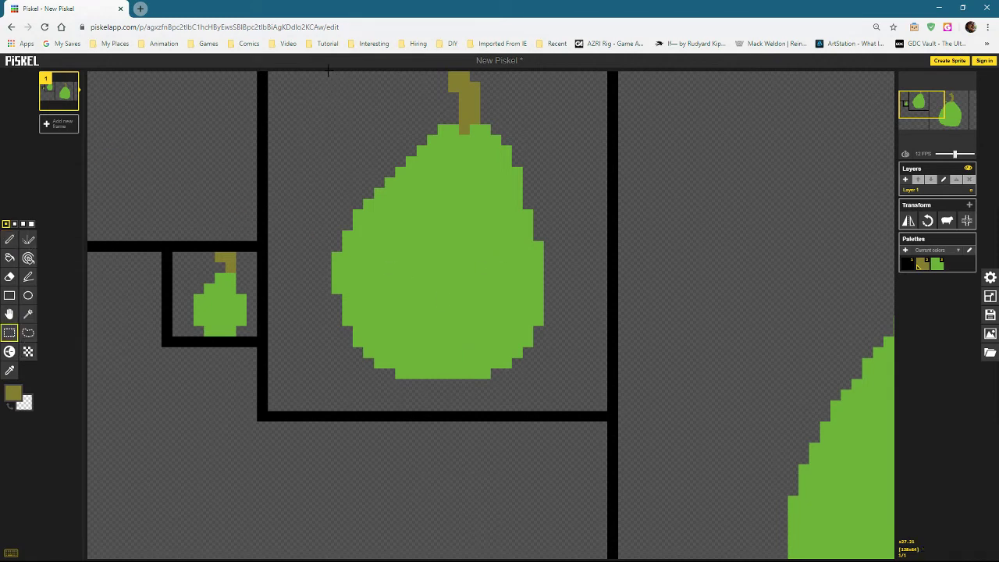
pyautogui.moveTo(312, 75); pyautogui.dragTo(570, 376)
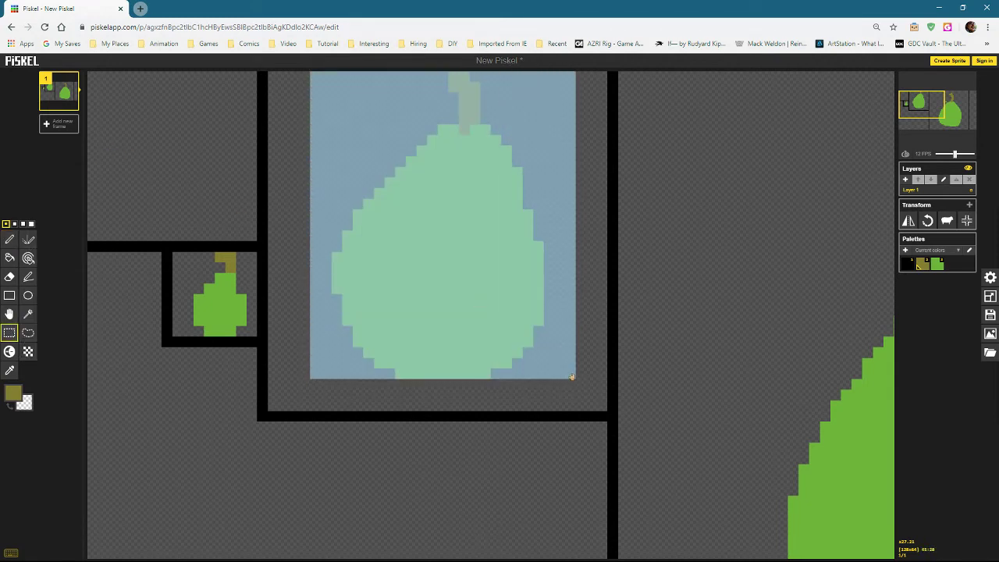
pyautogui.hotkey('ctrl', 'x')
pyautogui.moveTo(460, 224); pyautogui.dragTo(456, 235)
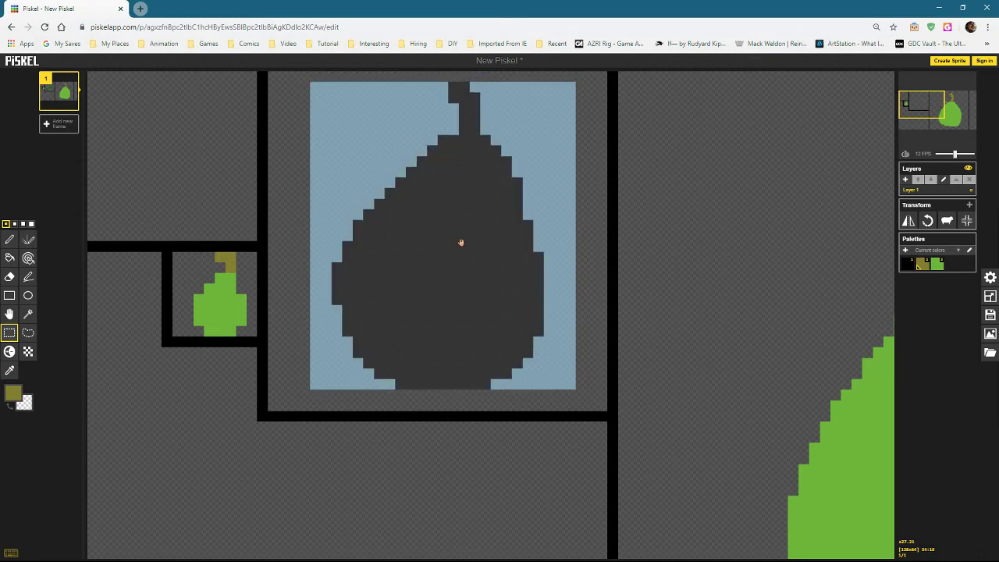
pyautogui.click(598, 268)
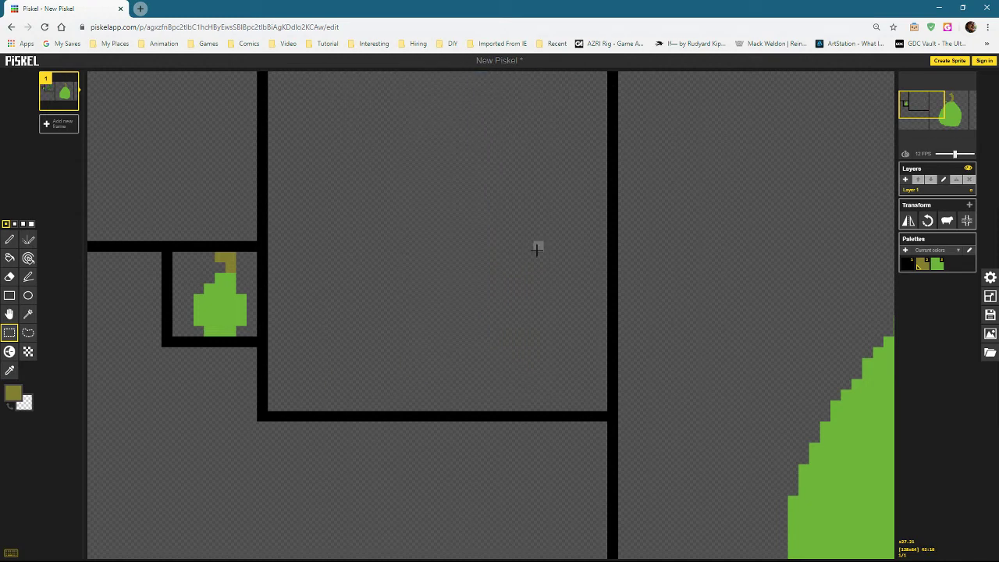
pyautogui.hotkey('ctrl', 'v')
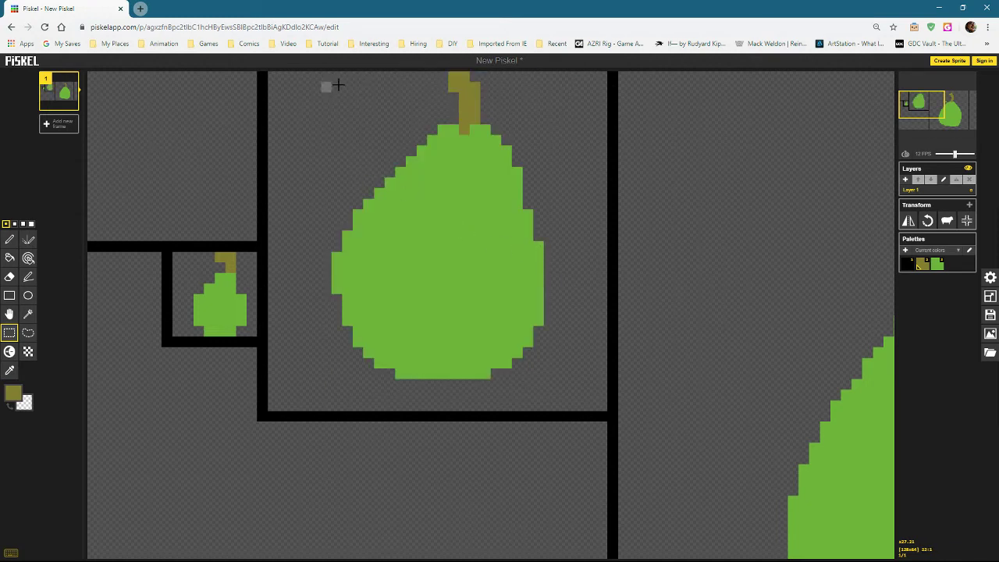
pyautogui.moveTo(321, 72); pyautogui.dragTo(560, 378)
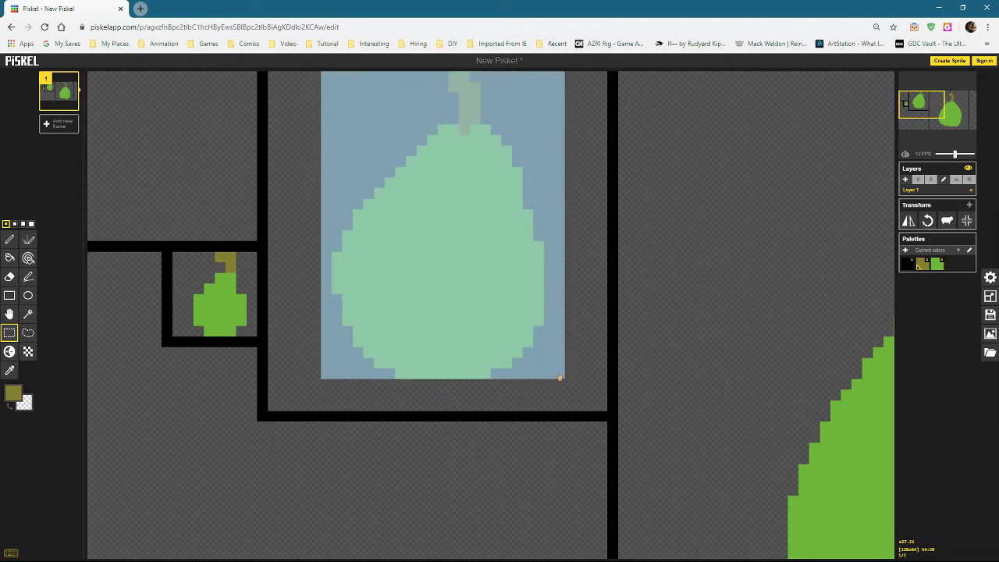
pyautogui.hotkey('ctrl', 'x')
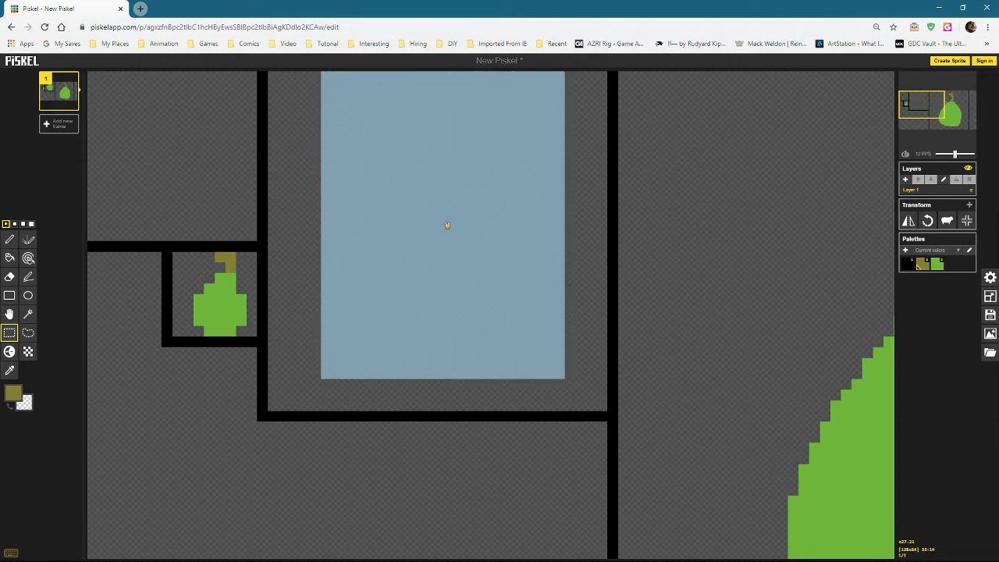
pyautogui.hotkey('ctrl', 'v')
pyautogui.moveTo(447, 225); pyautogui.dragTo(447, 238)
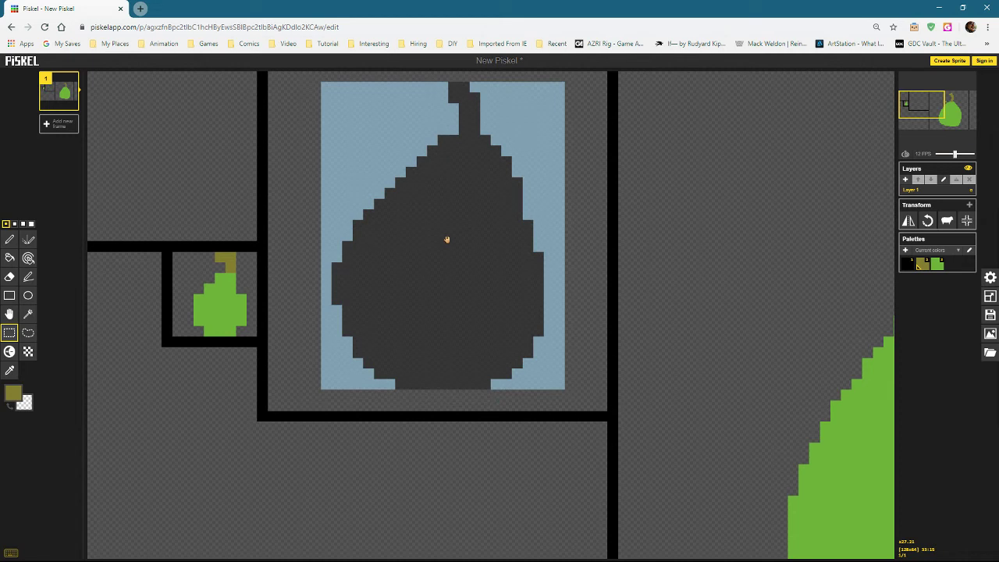
pyautogui.press('Delete')
pyautogui.hotkey('ctrl', 'z')
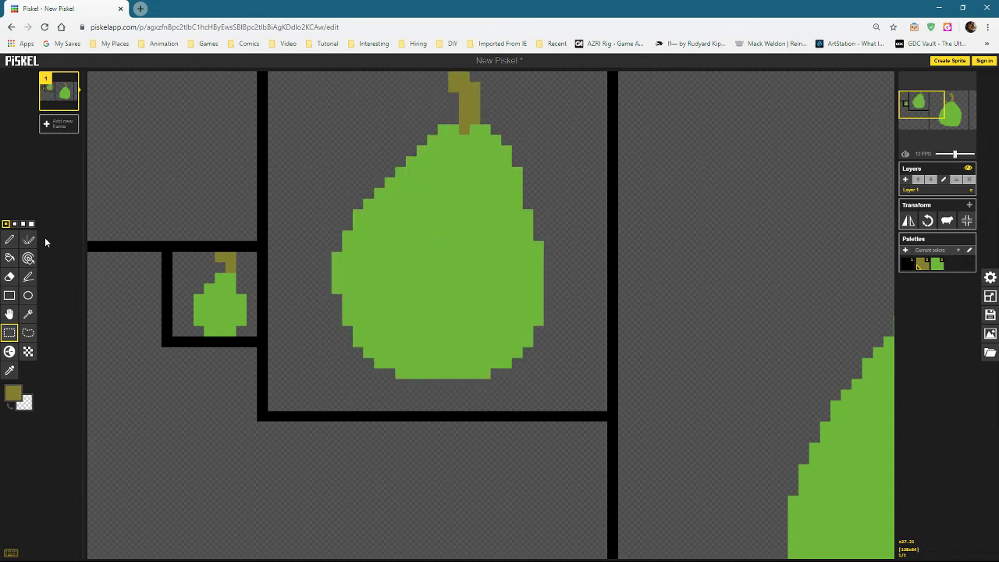
# Draw a solid pear-green body in the 16-pixel square with the 1-pixel pen.
pyautogui.click(11, 240)
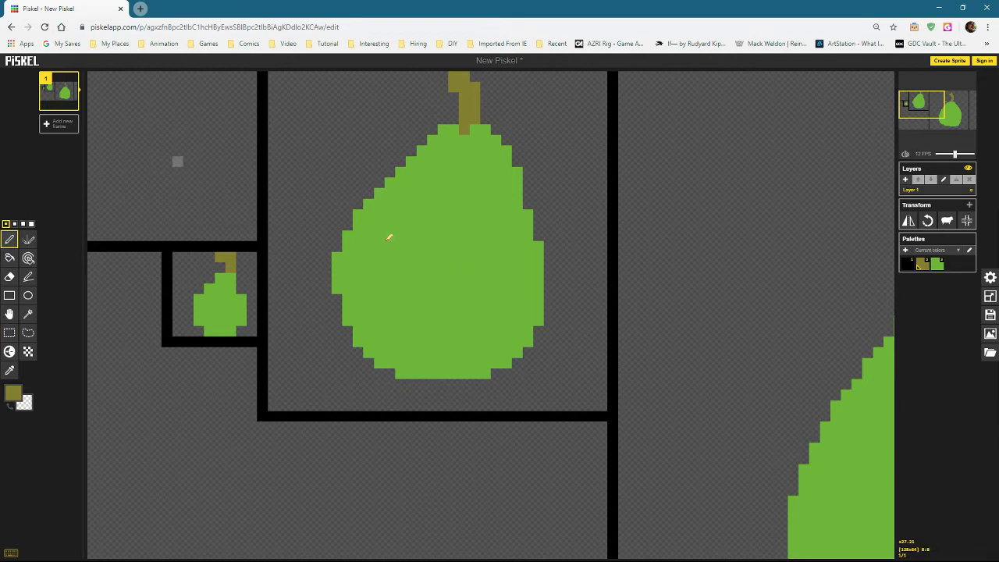
pyautogui.scroll(3, 187, 131)
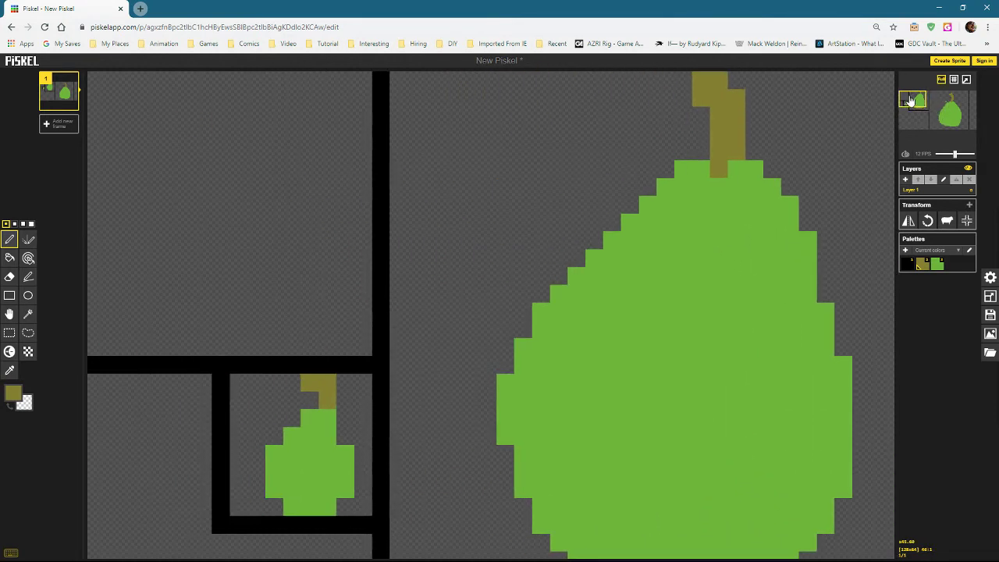
pyautogui.moveTo(920, 108); pyautogui.dragTo(917, 105)
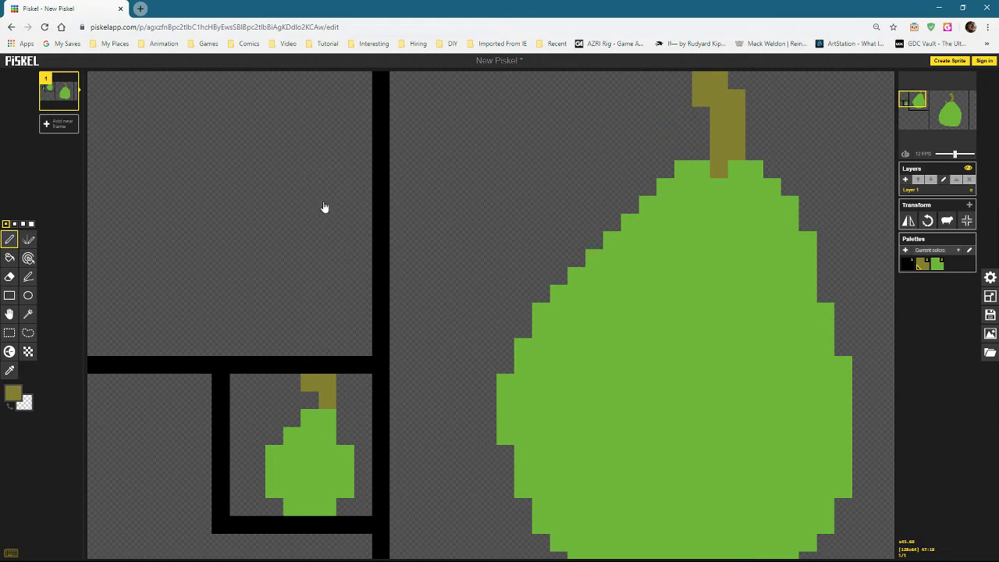
pyautogui.moveTo(203, 310)
pyautogui.mouseDown()
pyautogui.moveTo(167, 267)
pyautogui.moveTo(221, 187)
pyautogui.moveTo(256, 293)
pyautogui.moveTo(256, 187)
pyautogui.mouseUp()
pyautogui.moveTo(275, 277); pyautogui.dragTo(275, 204)
pyautogui.moveTo(167, 276)
pyautogui.mouseDown()
pyautogui.moveTo(167, 204)
pyautogui.moveTo(203, 276)
pyautogui.moveTo(239, 205)
pyautogui.moveTo(221, 277)
pyautogui.mouseUp()
pyautogui.click(203, 241)
pyautogui.click(185, 276)
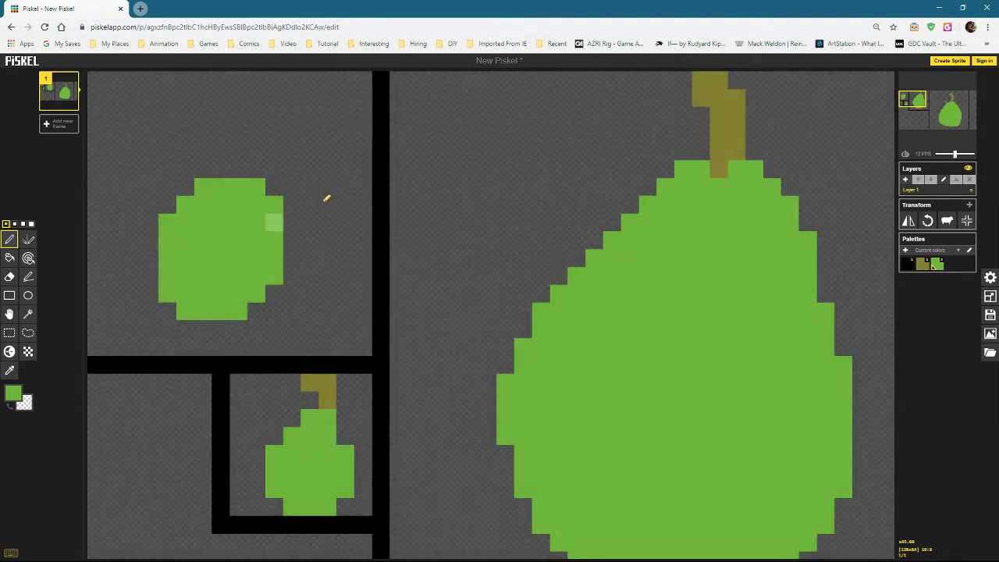
pyautogui.moveTo(256, 311)
pyautogui.mouseDown()
pyautogui.moveTo(292, 258)
pyautogui.moveTo(292, 204)
pyautogui.moveTo(256, 152)
pyautogui.moveTo(256, 186)
pyautogui.mouseUp()
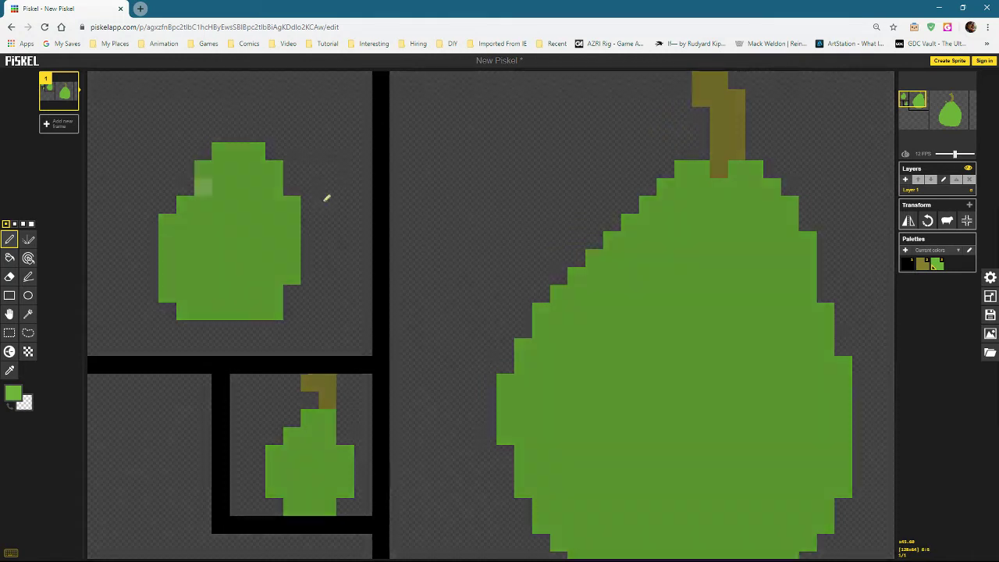
# Refine the pear body in the 16-pixel square by filling its upper-left shoulder and erasing pixels to round the lower corners.
pyautogui.click(185, 187)
pyautogui.moveTo(167, 241)
pyautogui.mouseDown()
pyautogui.moveTo(150, 277)
pyautogui.moveTo(150, 223)
pyautogui.mouseUp()
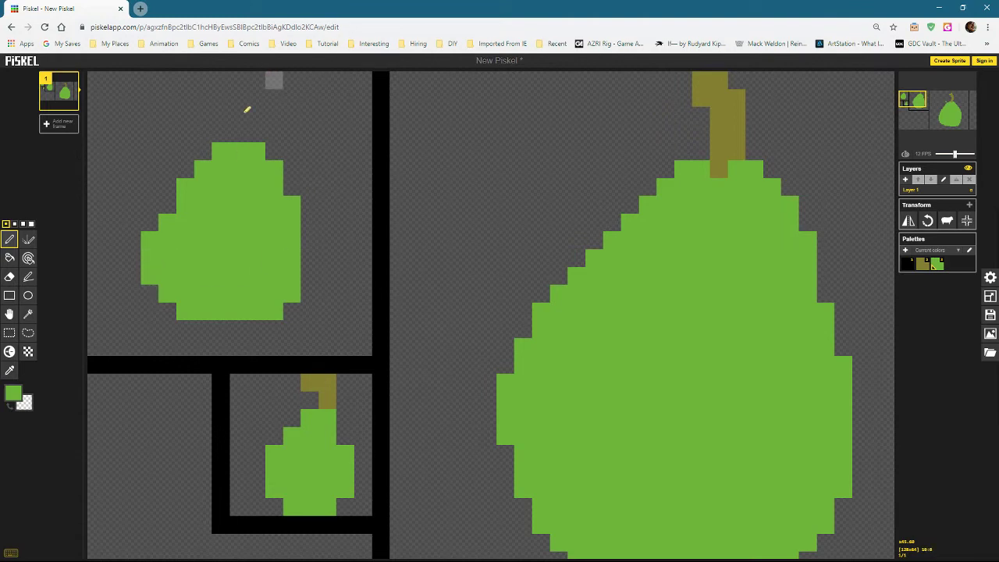
pyautogui.moveTo(146, 238); pyautogui.dragTo(153, 281)
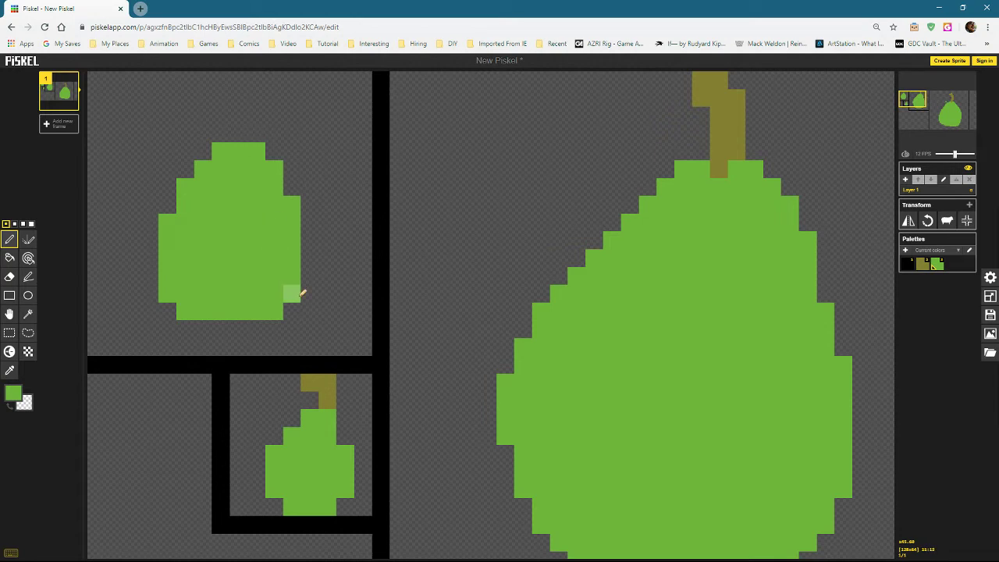
pyautogui.rightClick(183, 311)
pyautogui.rightClick(167, 289)
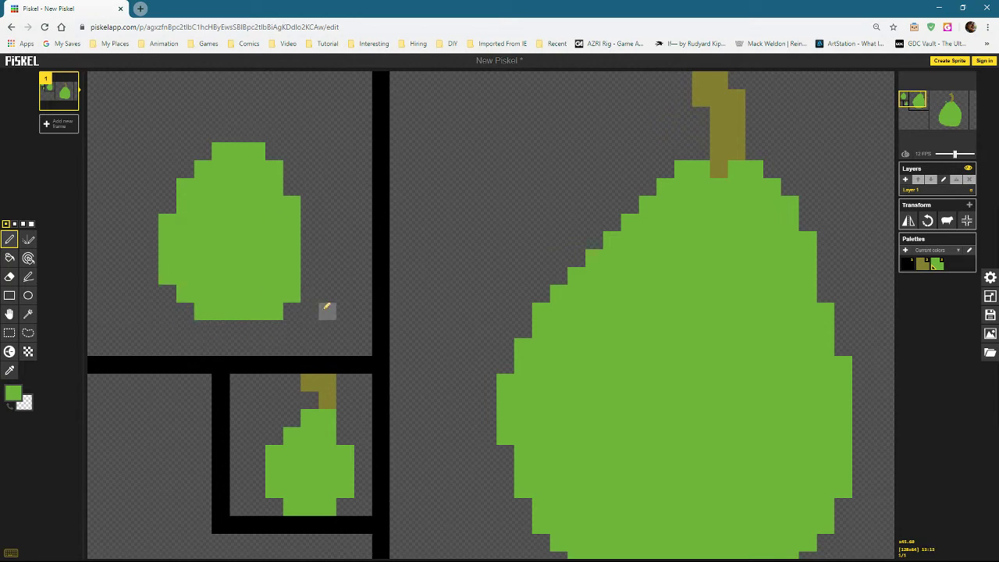
pyautogui.rightClick(292, 293)
pyautogui.rightClick(274, 310)
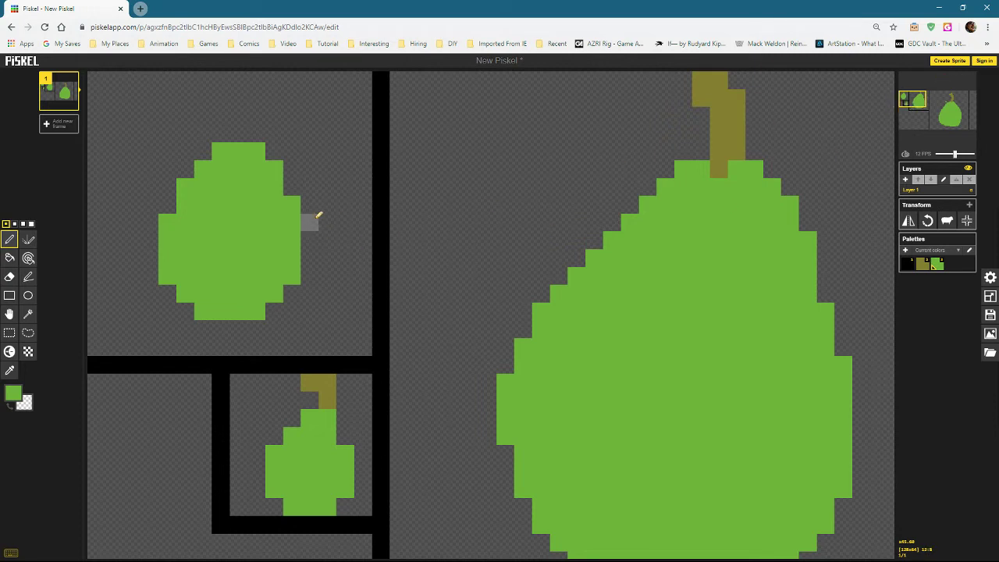
# Draw a short olive-brown stem bending left on the pear in the 16-pixel square, and undo the stray green pixel.
pyautogui.click(928, 263)
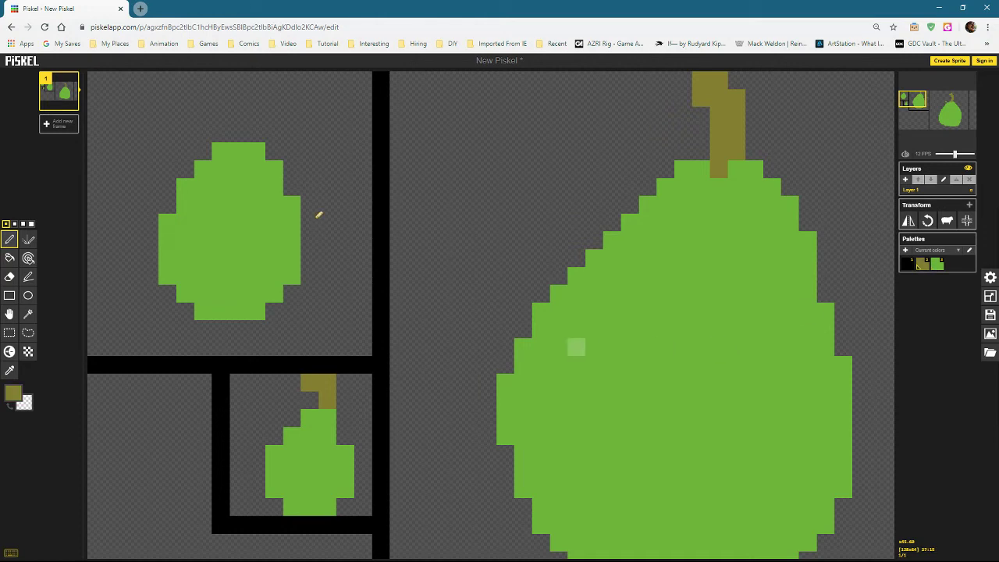
pyautogui.moveTo(238, 134); pyautogui.dragTo(239, 116)
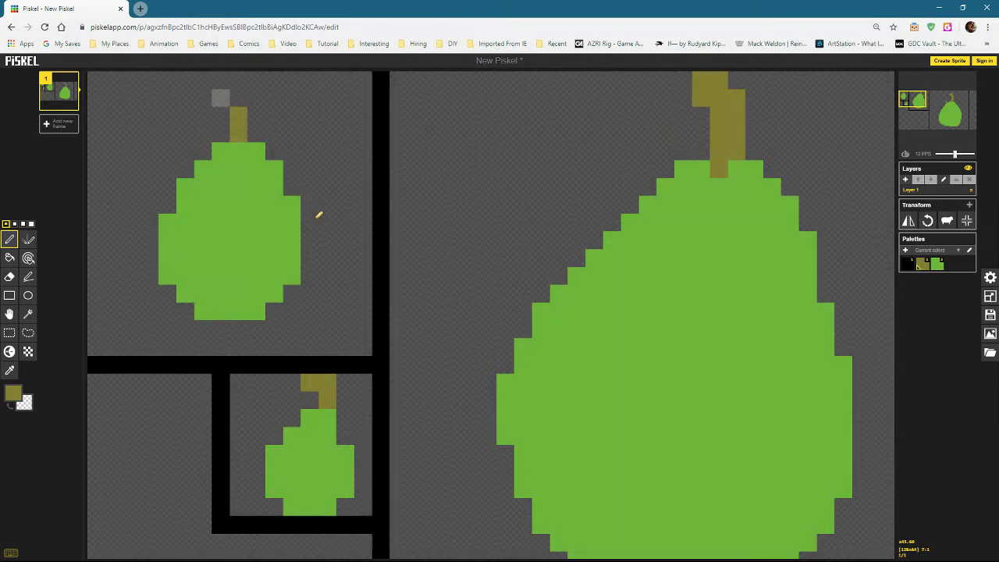
pyautogui.click(220, 97)
pyautogui.scroll(-5, 544, 345)
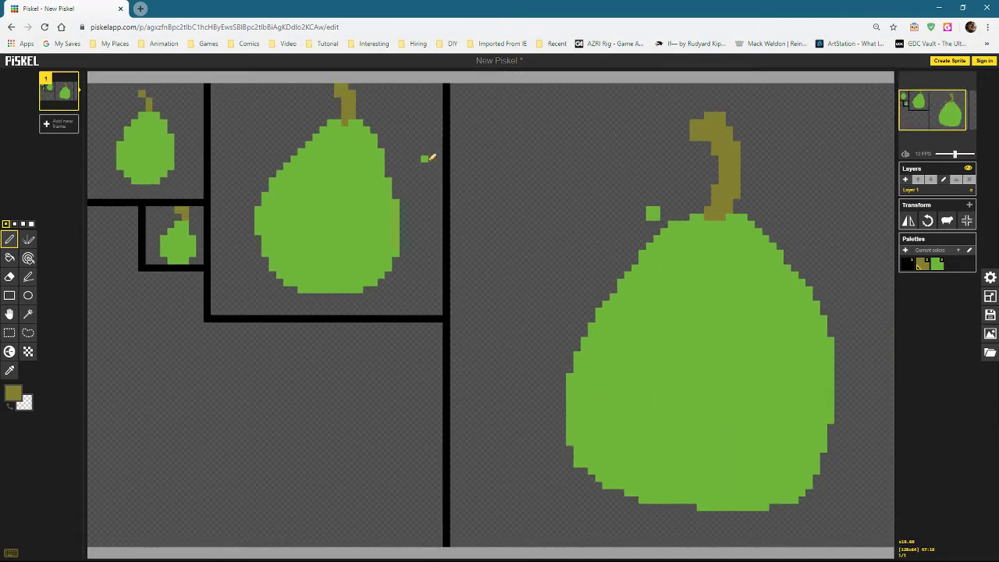
pyautogui.hotkey('ctrl', 'z')
pyautogui.scroll(3, 224, 352)
pyautogui.scroll(2, 224, 353)
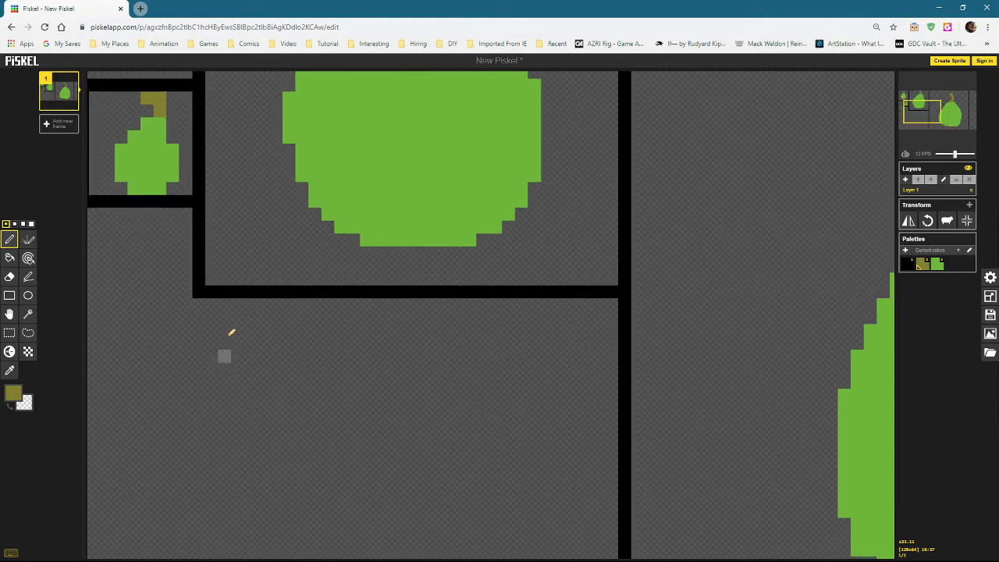
pyautogui.click(918, 107)
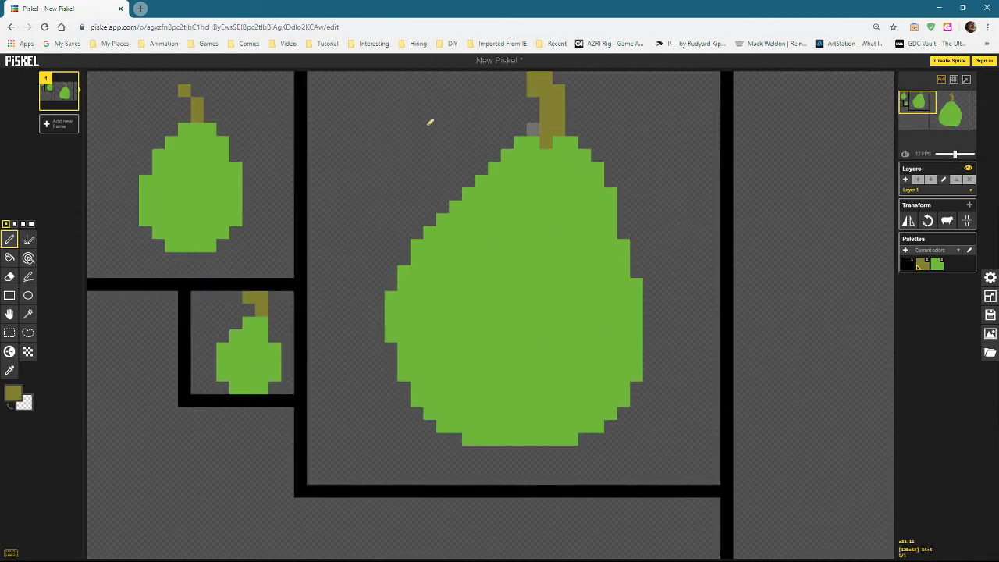
pyautogui.scroll(1, 302, 194)
pyautogui.click(919, 106)
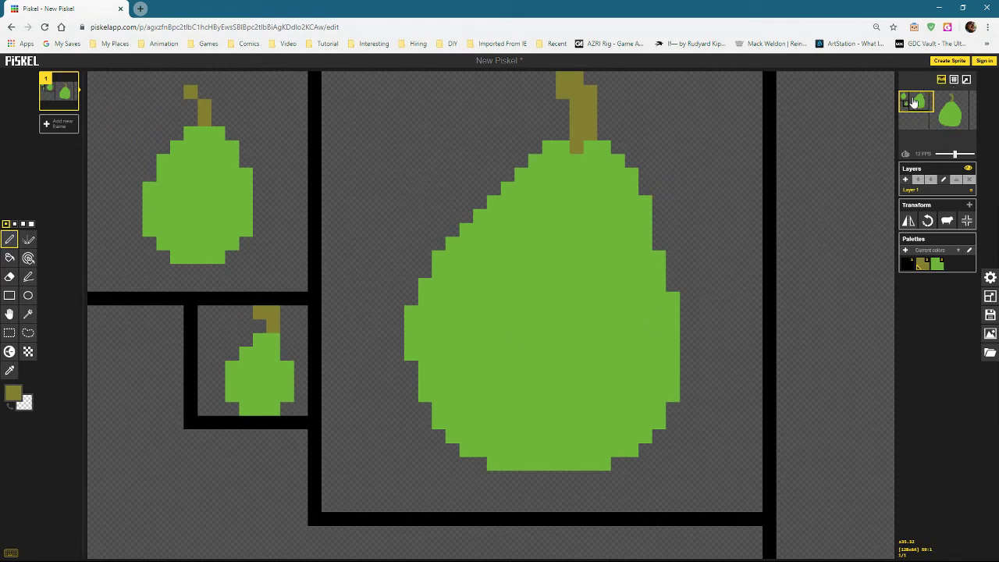
# Sketch a rounded pear-body outline in pear green in the empty area below the 32-pixel square.
pyautogui.moveTo(914, 102); pyautogui.dragTo(915, 124)
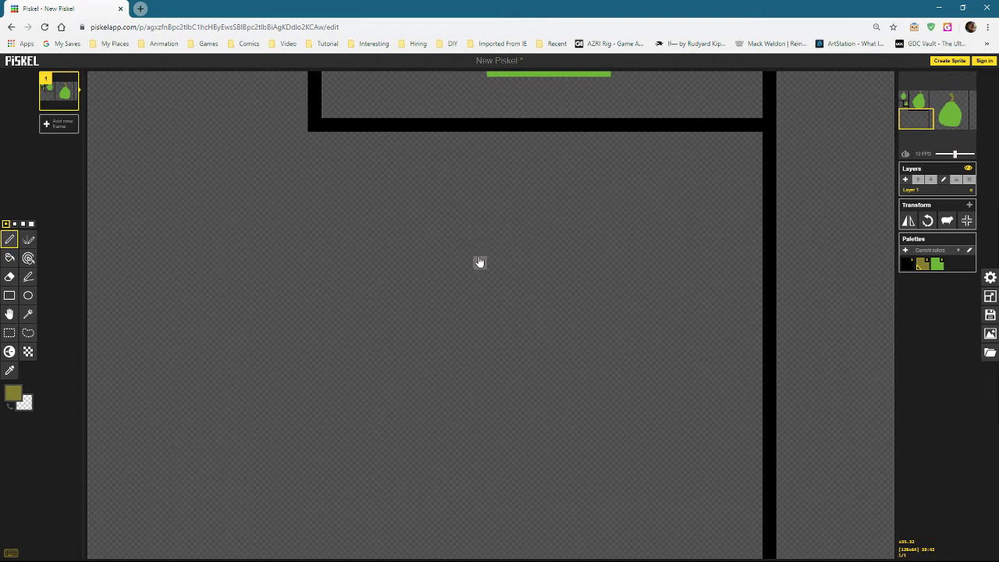
pyautogui.press('3')
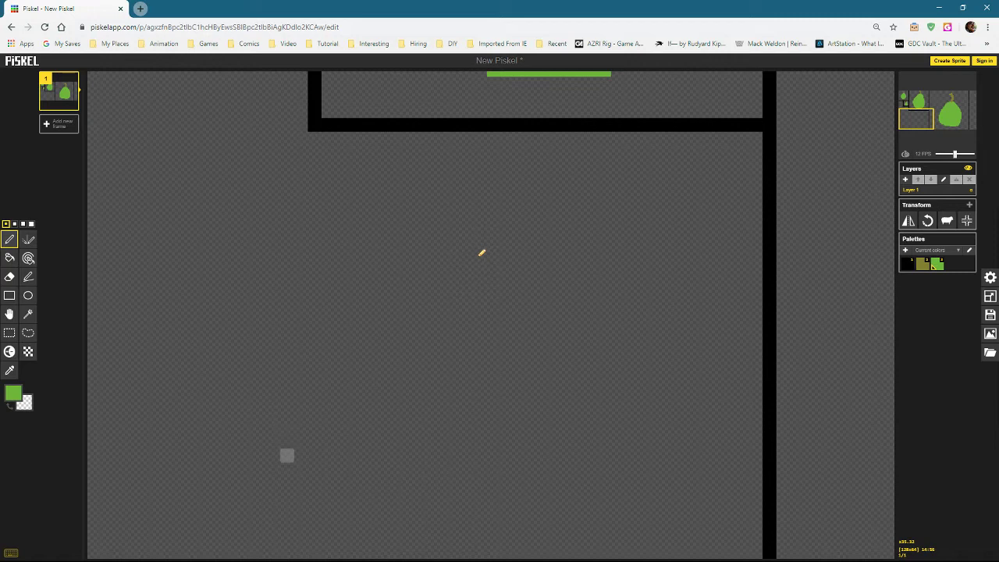
pyautogui.moveTo(287, 455)
pyautogui.mouseDown()
pyautogui.moveTo(246, 427)
pyautogui.moveTo(315, 276)
pyautogui.mouseUp()
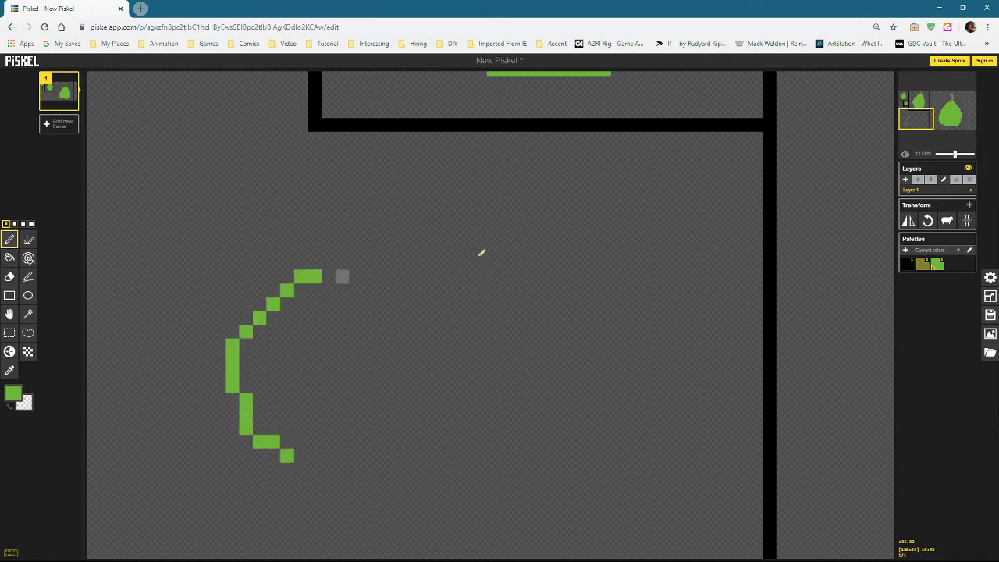
pyautogui.moveTo(315, 455)
pyautogui.mouseDown()
pyautogui.moveTo(329, 455)
pyautogui.moveTo(371, 398)
pyautogui.moveTo(355, 290)
pyautogui.mouseUp()
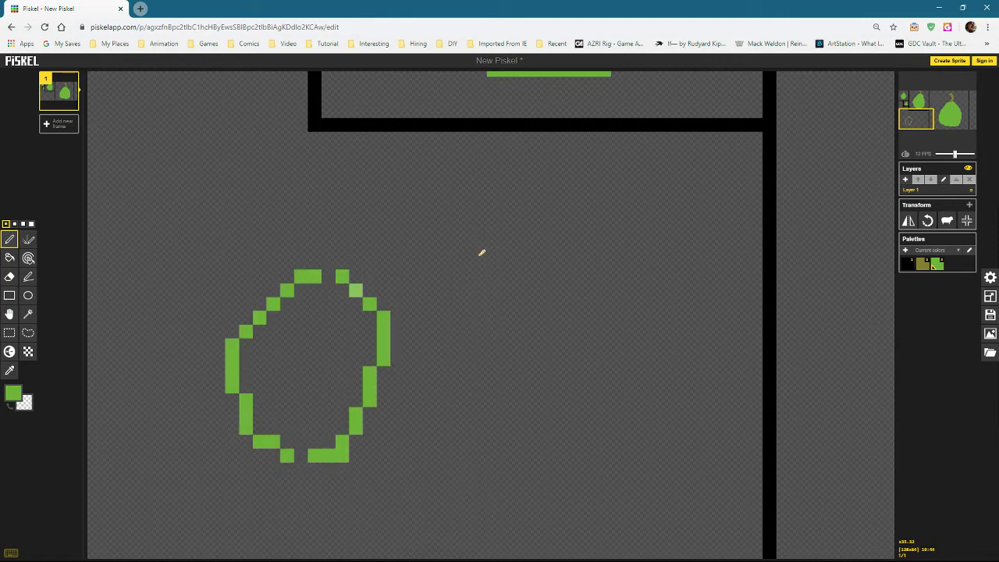
# Smooth the green outline's lower-right edge and close the gaps in its base and top.
pyautogui.moveTo(357, 445)
pyautogui.mouseDown()
pyautogui.moveTo(352, 436)
pyautogui.moveTo(370, 422)
pyautogui.mouseUp()
pyautogui.moveTo(382, 372); pyautogui.dragTo(383, 387)
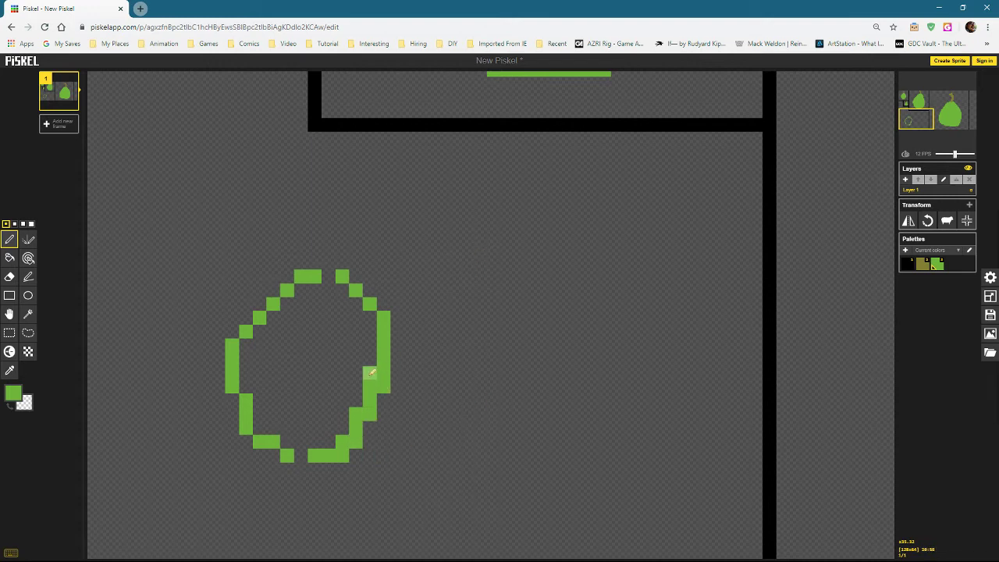
pyautogui.rightClick(370, 372)
pyautogui.rightClick(370, 387)
pyautogui.rightClick(342, 442)
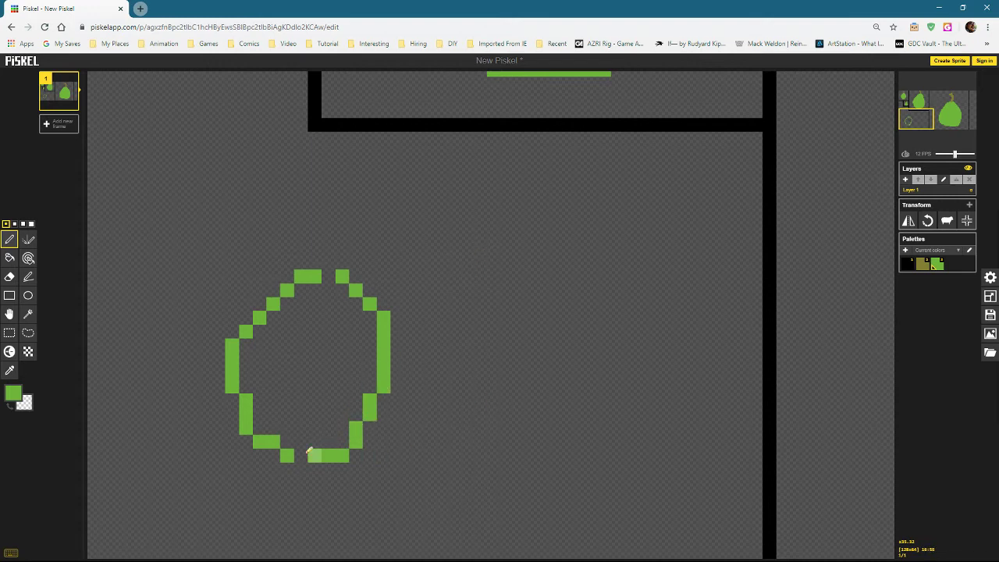
pyautogui.click(300, 456)
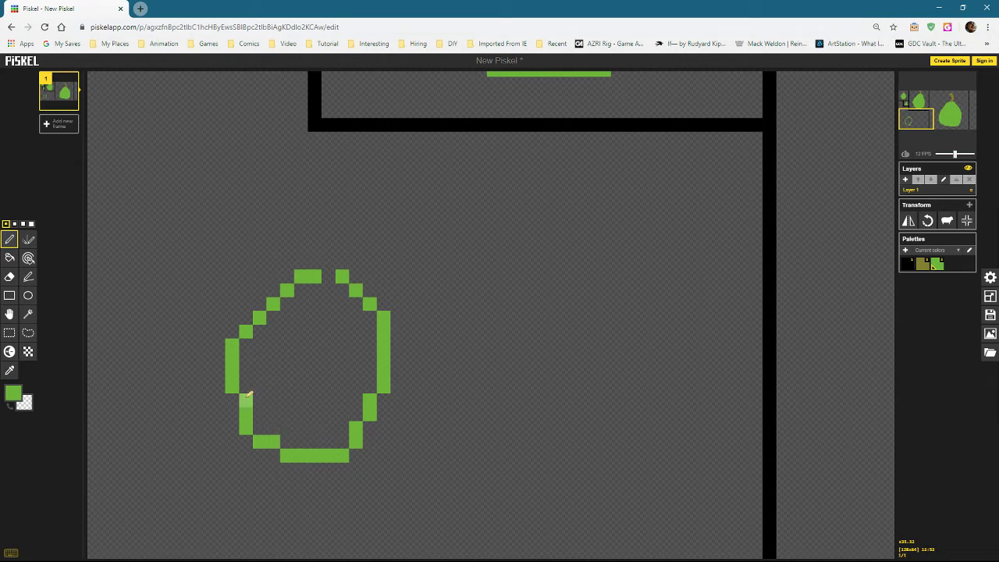
pyautogui.click(329, 277)
# Straighten the green outline's left side by shifting its lower pixels outward and its uppermost pixel inward.
pyautogui.click(232, 415)
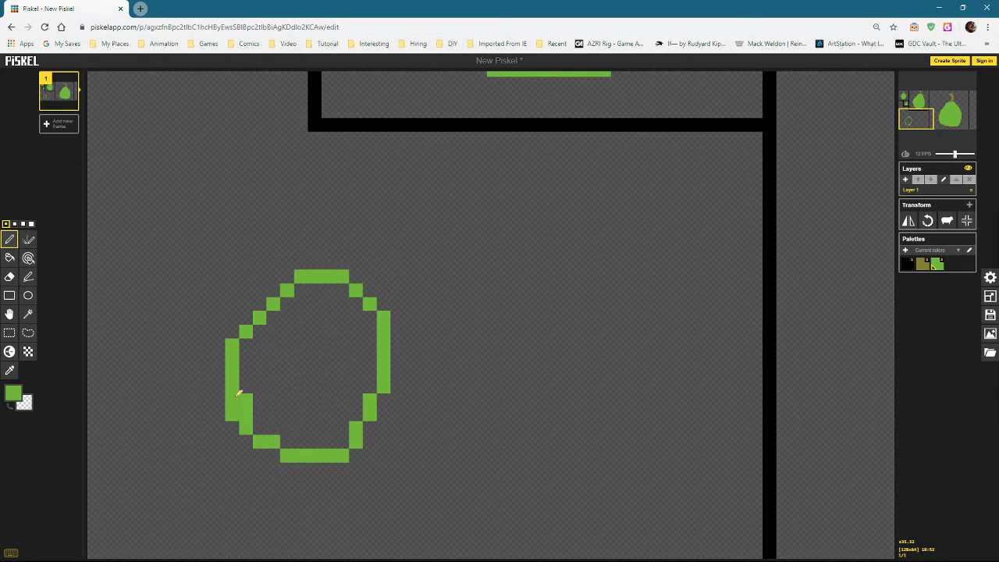
pyautogui.click(232, 401)
pyautogui.rightClick(246, 400)
pyautogui.rightClick(246, 415)
pyautogui.click(246, 345)
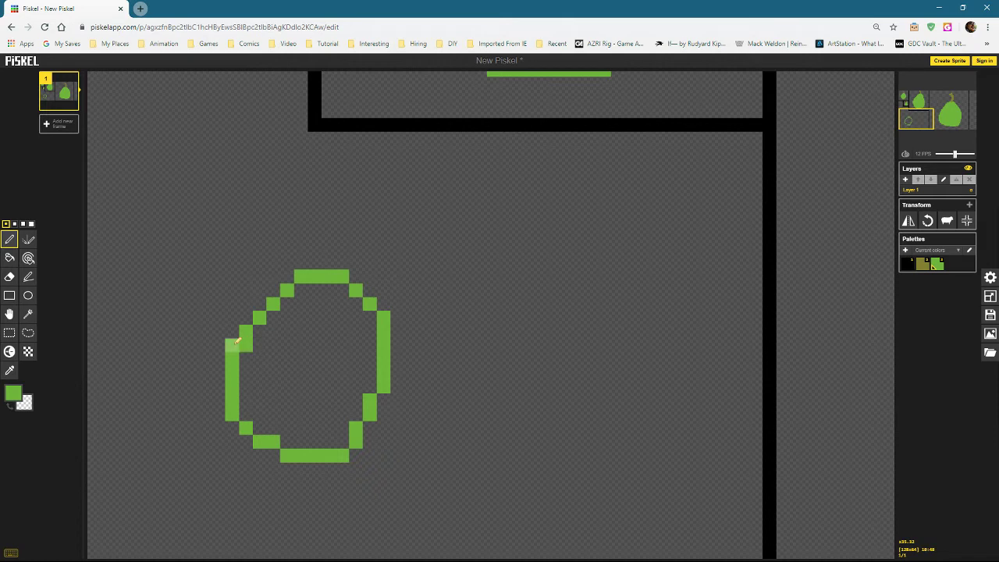
pyautogui.rightClick(231, 345)
# Even out the lower corners of the green outline by moving single pixels on both sides.
pyautogui.click(369, 427)
pyautogui.rightClick(355, 428)
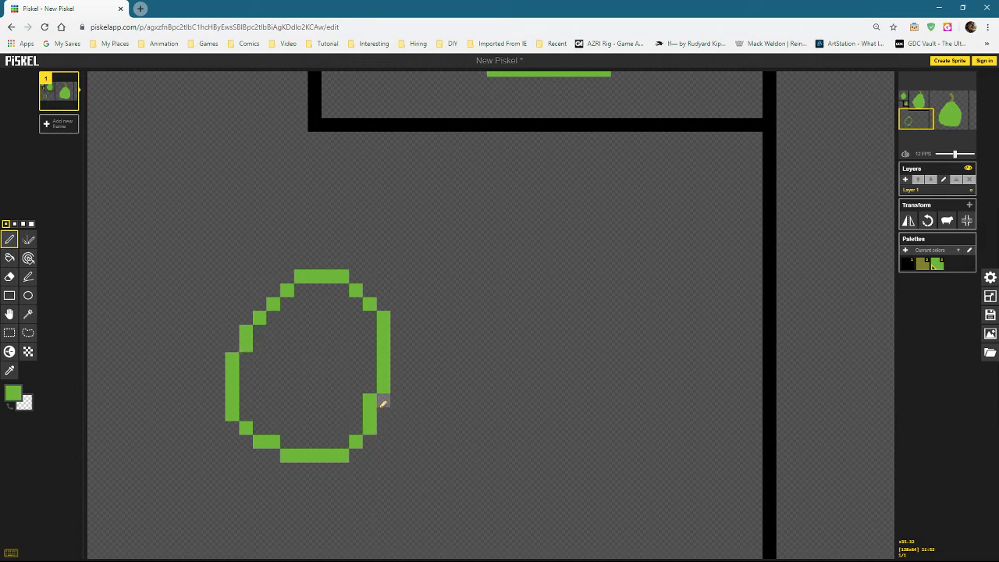
pyautogui.click(383, 399)
pyautogui.rightClick(369, 399)
pyautogui.click(246, 414)
pyautogui.rightClick(231, 414)
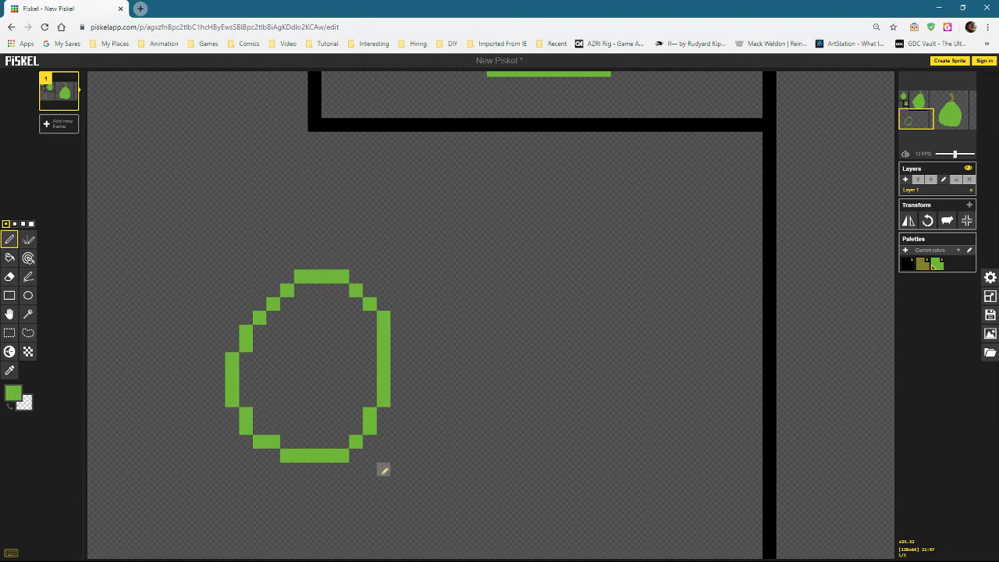
# Extend the green outline's straight right edge one pixel lower and move its topmost pixel inward at the shoulder.
pyautogui.scroll(-2, 377, 412)
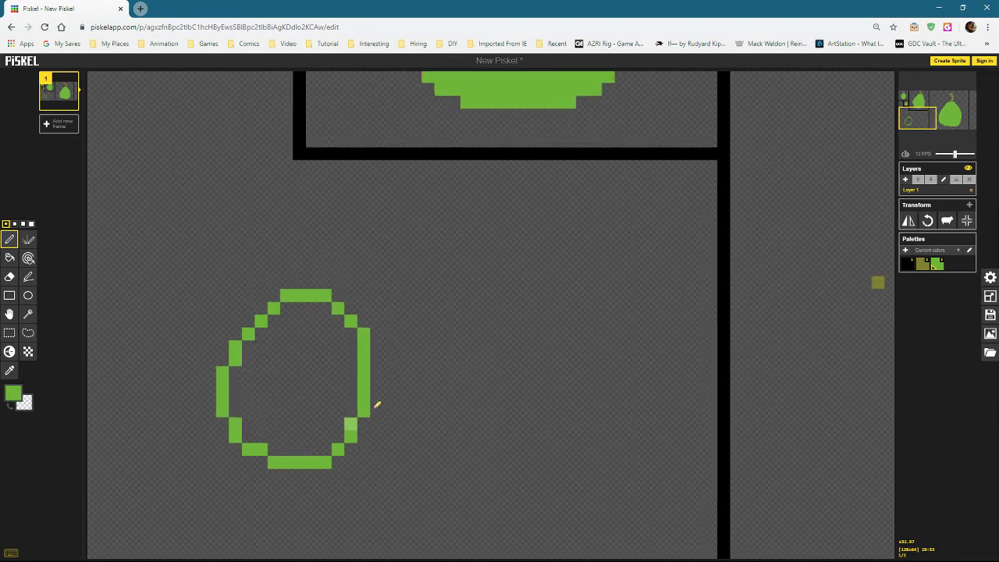
pyautogui.scroll(3, 241, 476)
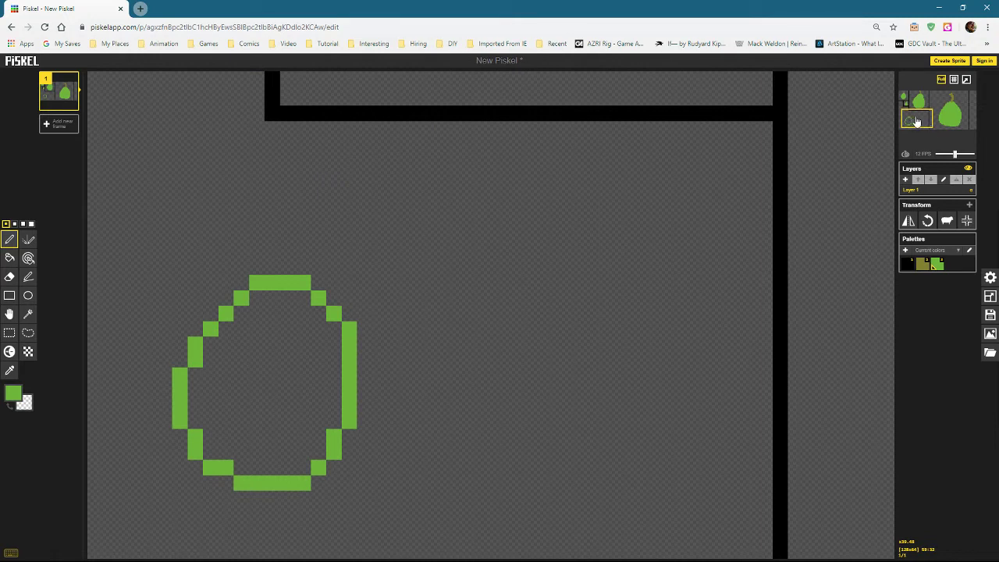
pyautogui.click(349, 437)
pyautogui.rightClick(334, 437)
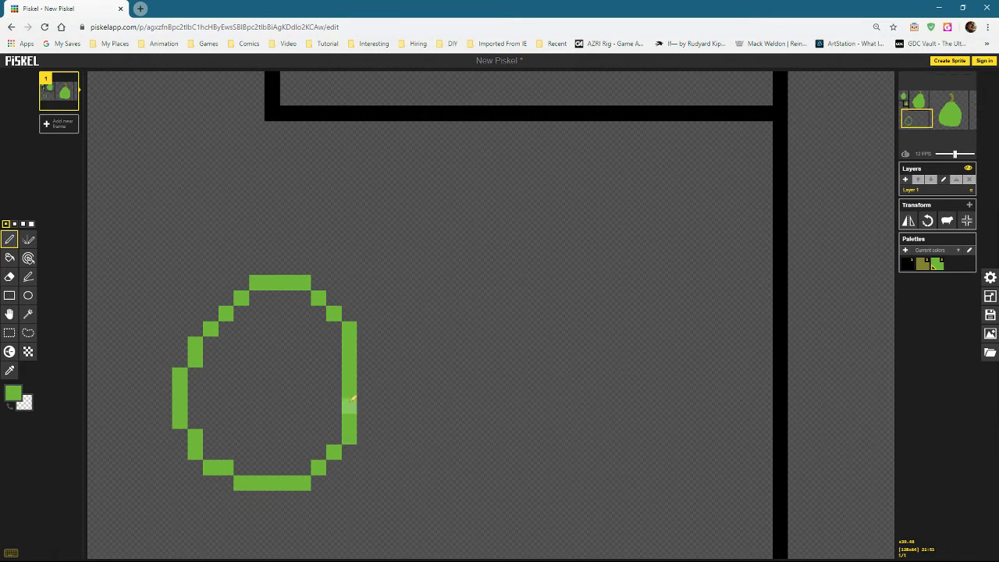
pyautogui.click(334, 329)
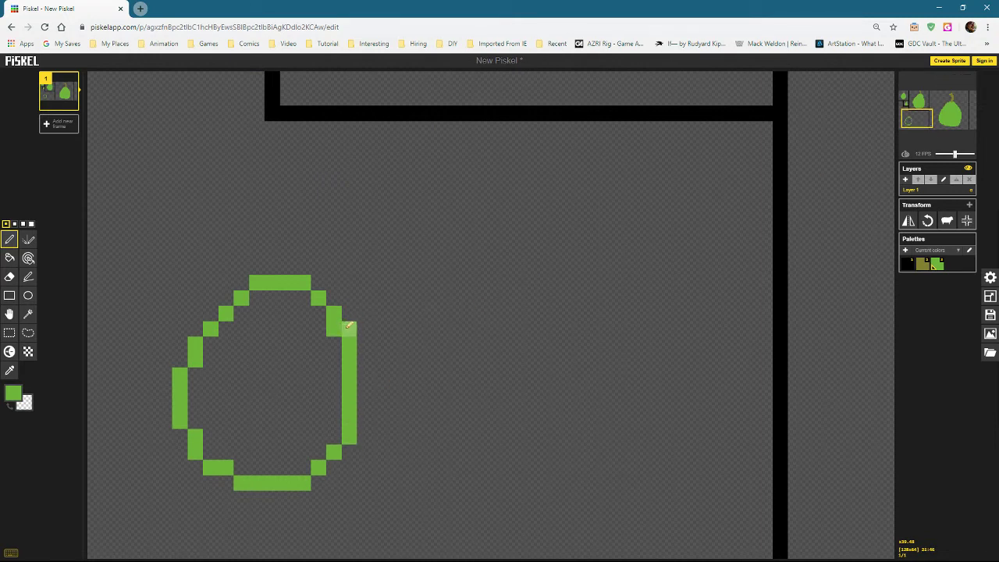
pyautogui.rightClick(349, 329)
# Raise the top of the green outline by one pixel to form a narrower pear neck.
pyautogui.click(318, 283)
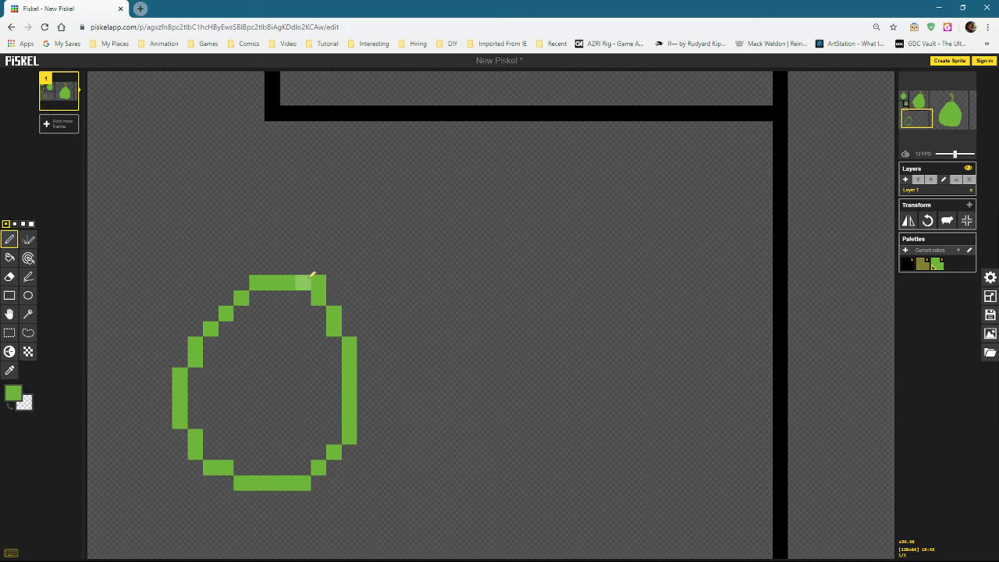
pyautogui.moveTo(303, 267); pyautogui.dragTo(275, 268)
pyautogui.rightClick(303, 283)
pyautogui.rightClick(287, 283)
pyautogui.rightClick(272, 283)
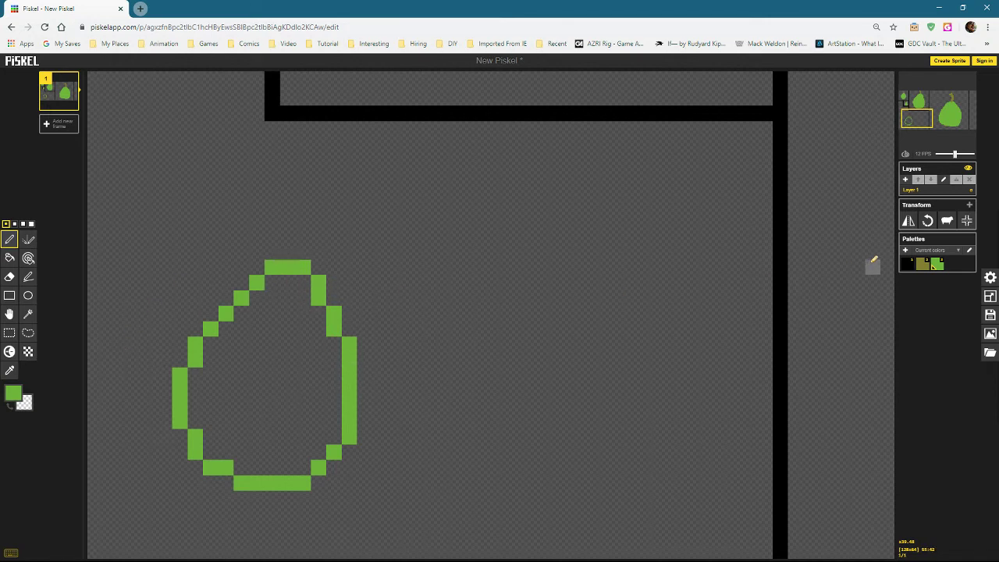
# Add a short olive-brown stem bending left on top of the outlined pear.
pyautogui.click(923, 263)
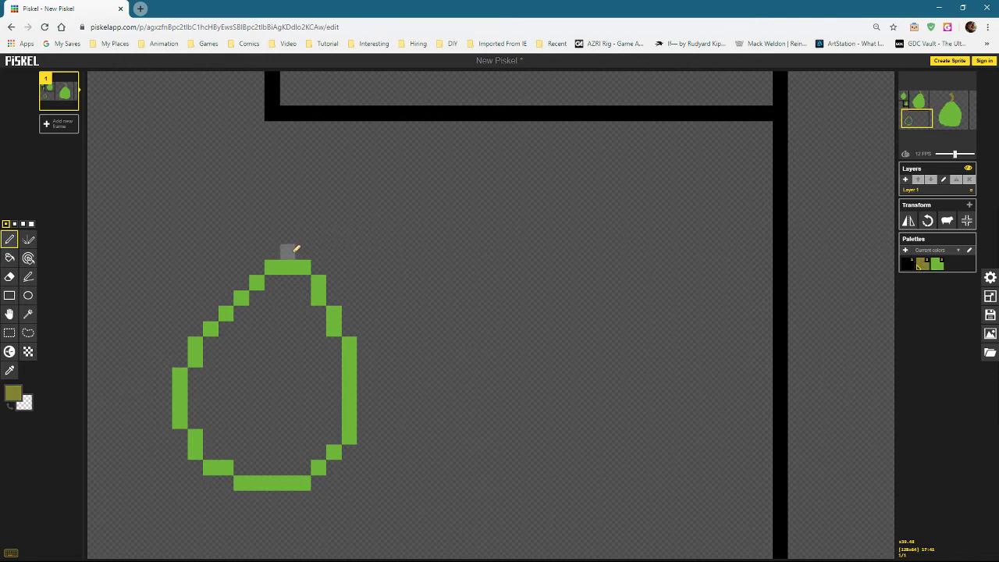
pyautogui.moveTo(287, 252); pyautogui.dragTo(287, 236)
pyautogui.click(276, 219)
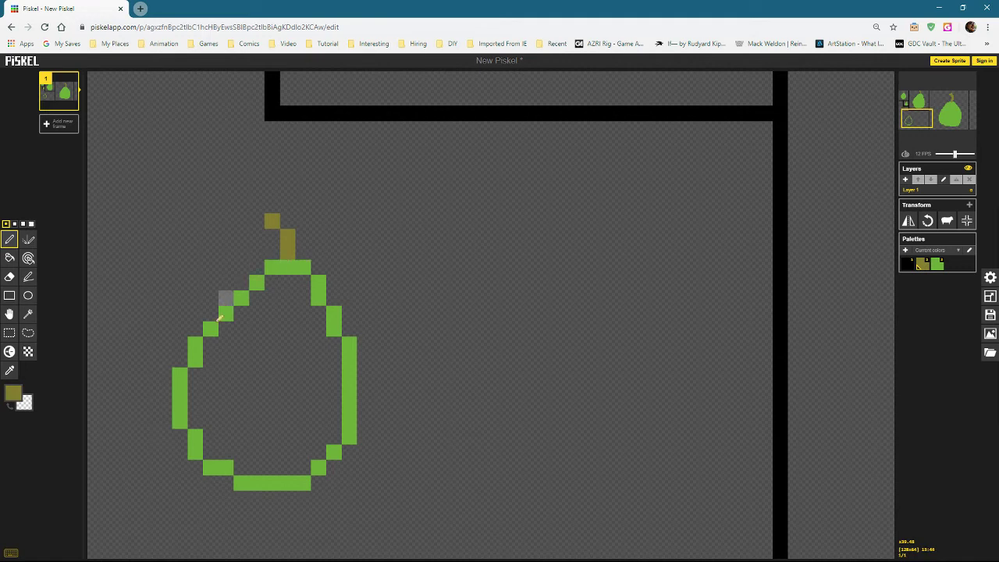
# Recolour the outlined pear's body contour and stem black.
pyautogui.click(905, 266)
pyautogui.click(9, 257)
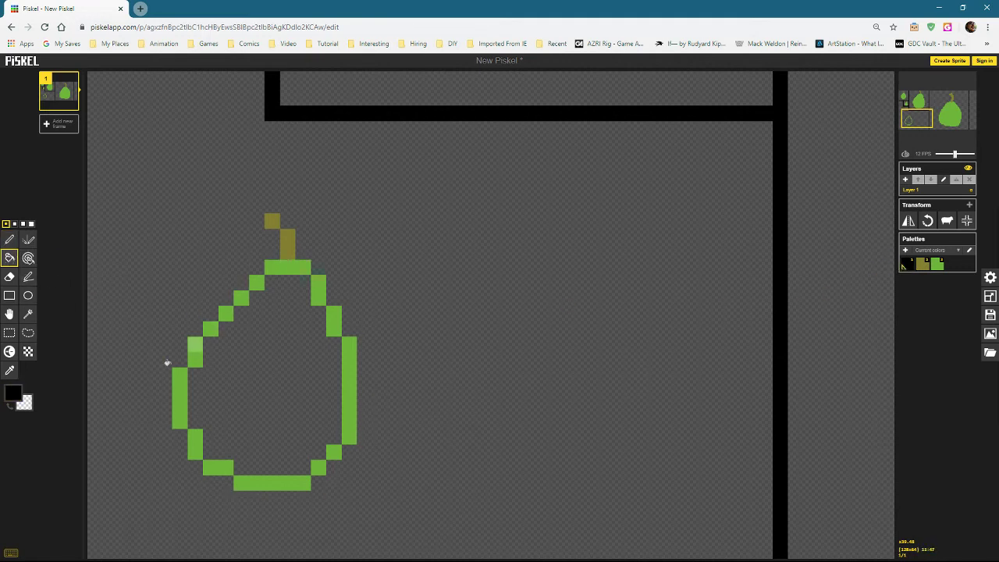
pyautogui.click(173, 389)
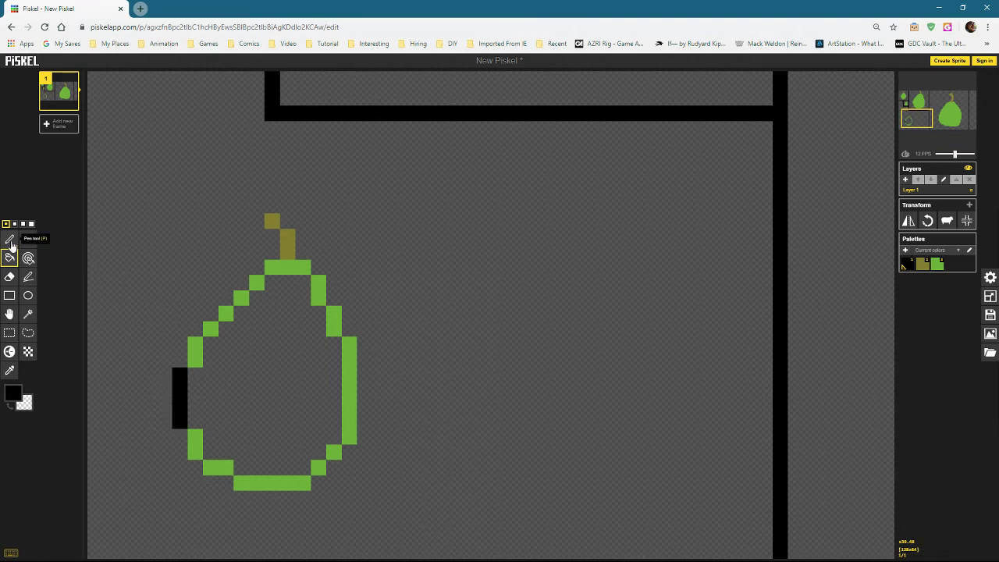
pyautogui.click(9, 239)
pyautogui.moveTo(195, 434)
pyautogui.mouseDown()
pyautogui.moveTo(220, 466)
pyautogui.moveTo(285, 478)
pyautogui.moveTo(306, 481)
pyautogui.moveTo(332, 453)
pyautogui.moveTo(350, 421)
pyautogui.moveTo(351, 344)
pyautogui.moveTo(319, 281)
pyautogui.mouseUp()
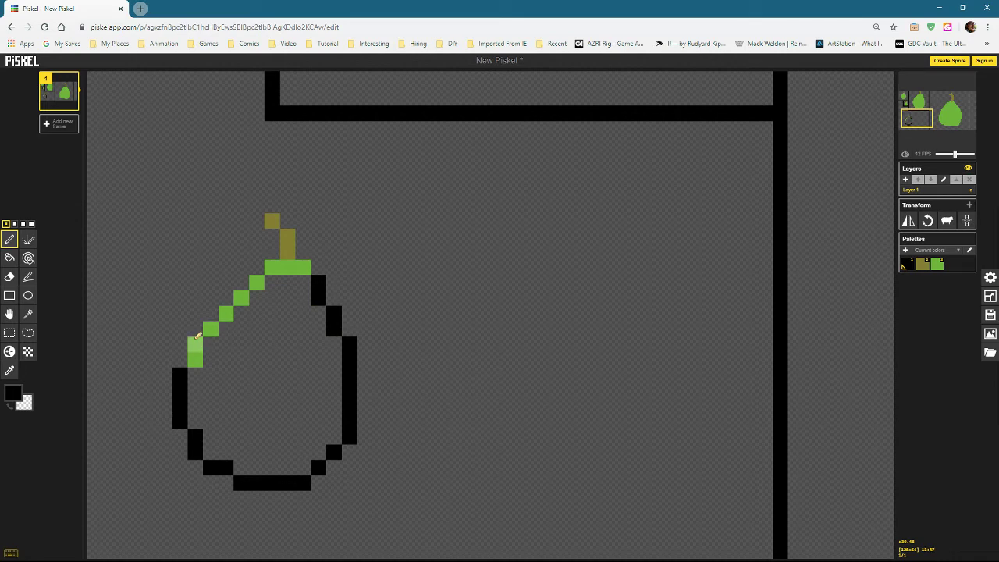
pyautogui.moveTo(195, 345)
pyautogui.mouseDown()
pyautogui.moveTo(196, 360)
pyautogui.moveTo(208, 329)
pyautogui.moveTo(278, 263)
pyautogui.moveTo(305, 267)
pyautogui.moveTo(291, 238)
pyautogui.mouseUp()
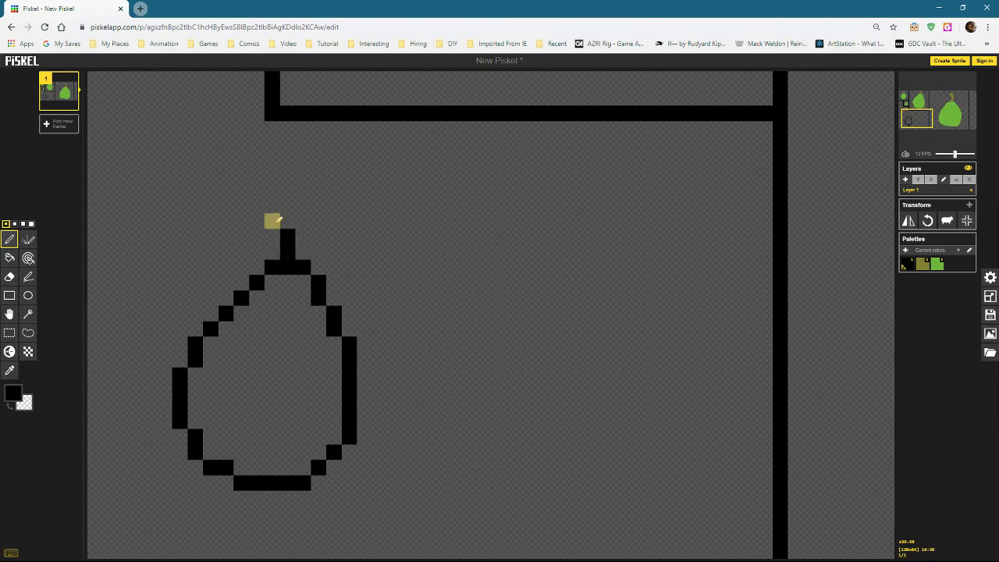
pyautogui.click(271, 220)
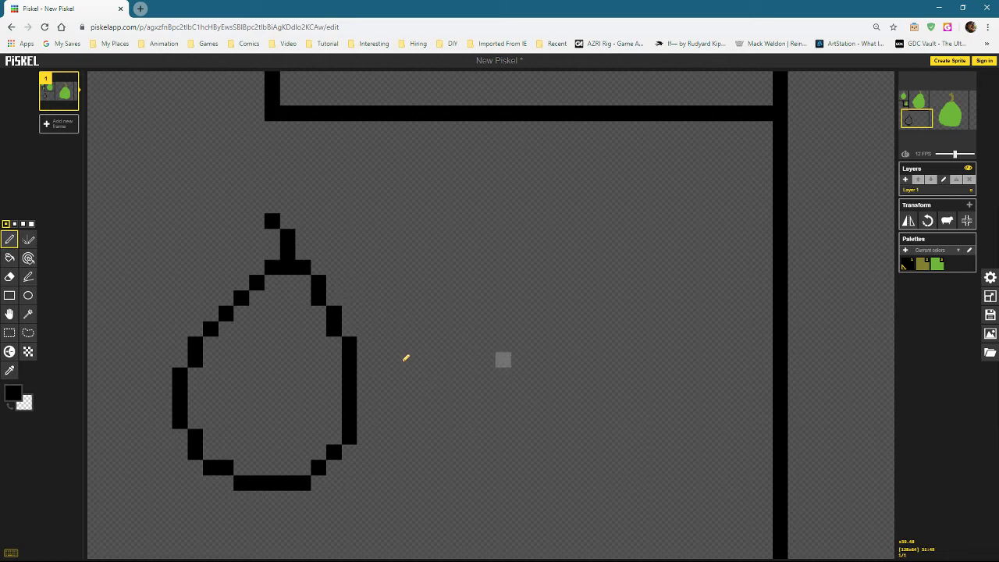
# Sketch a smaller pear-body outline in black to the right of the outlined pear and flatten its base.
pyautogui.moveTo(518, 329)
pyautogui.mouseDown()
pyautogui.moveTo(503, 360)
pyautogui.moveTo(565, 421)
pyautogui.moveTo(549, 328)
pyautogui.mouseUp()
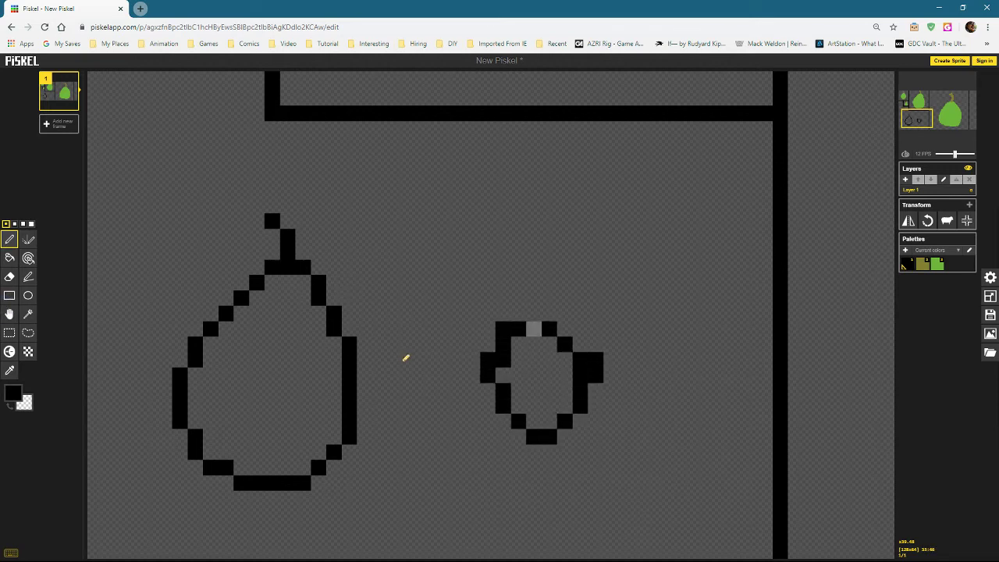
pyautogui.moveTo(534, 421); pyautogui.dragTo(549, 437)
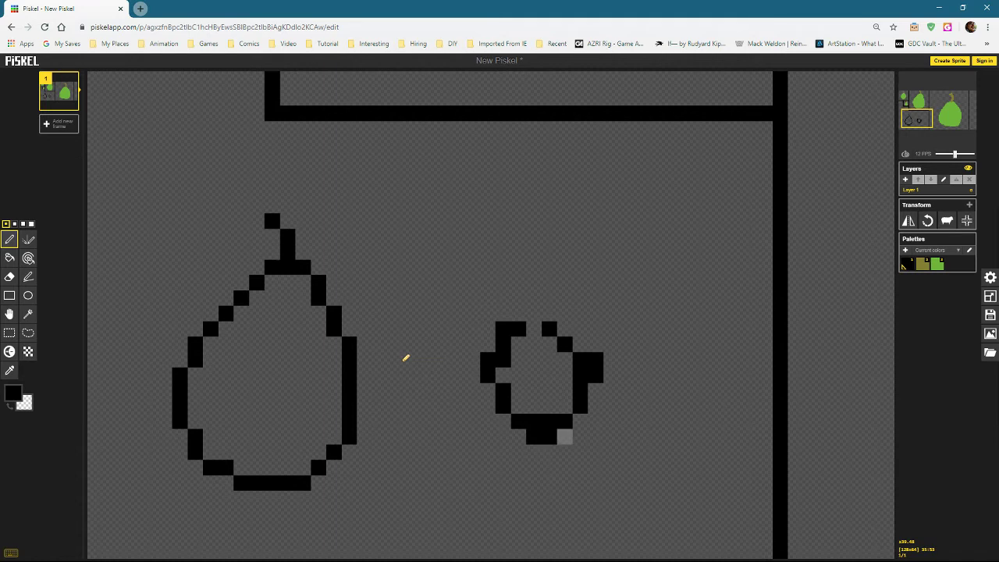
pyautogui.rightClick(534, 436)
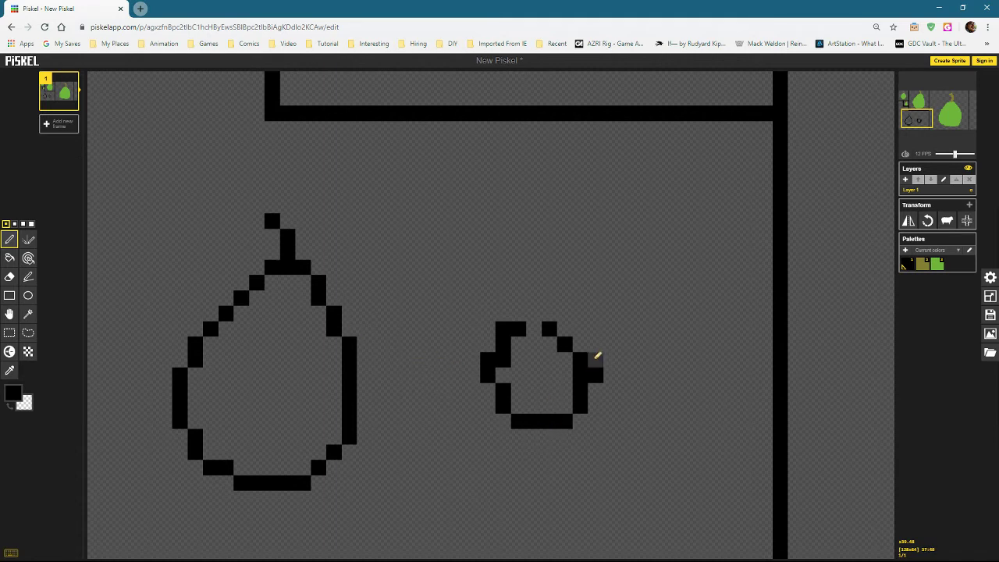
# Thin the small outline's lower-right side to a single pixel line along its outer edge.
pyautogui.click(595, 390)
pyautogui.rightClick(580, 360)
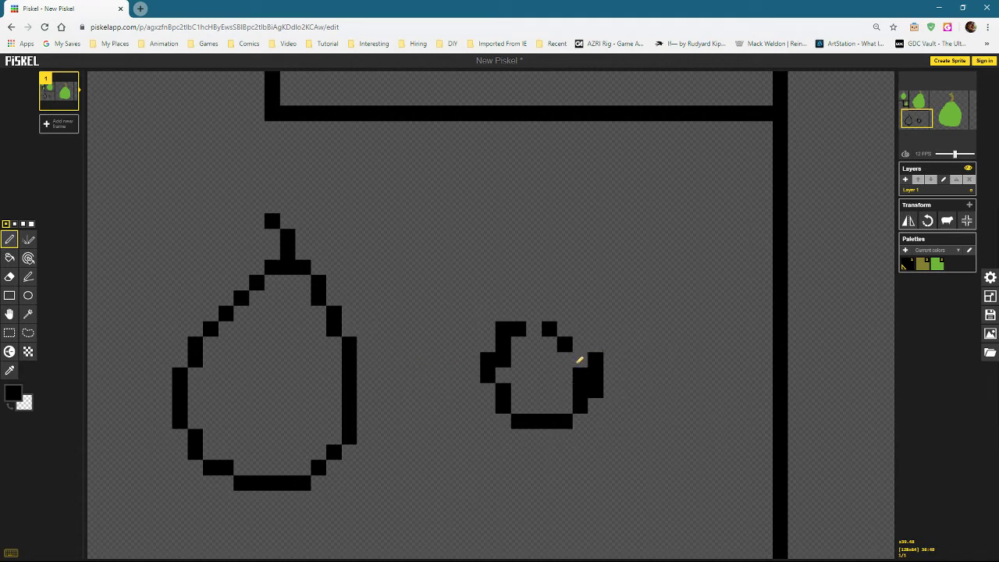
pyautogui.rightClick(580, 374)
pyautogui.rightClick(580, 390)
# Move the small outline's upper-right shoulder outward and raise its top edge by one pixel.
pyautogui.click(580, 344)
pyautogui.click(581, 328)
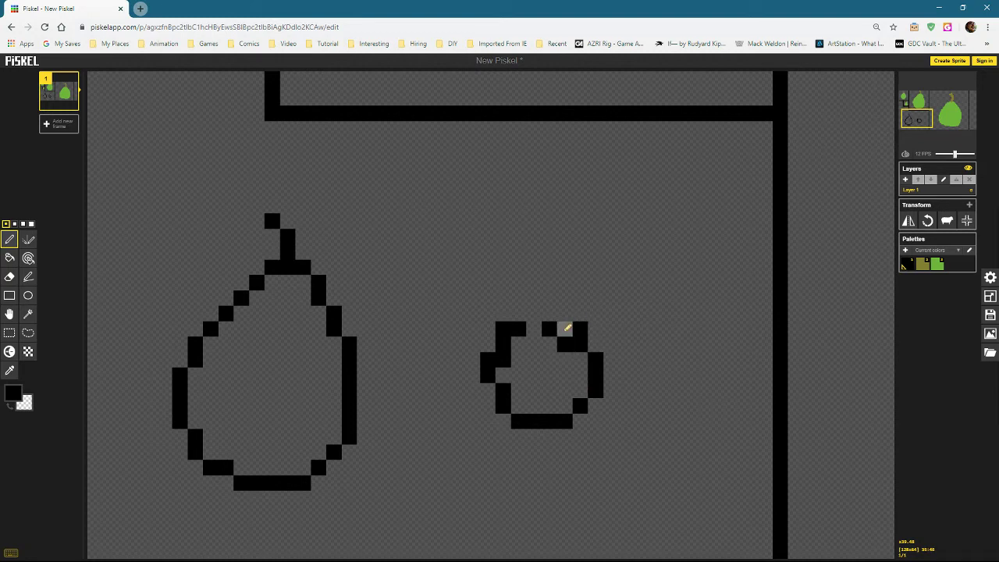
pyautogui.rightClick(564, 345)
pyautogui.rightClick(548, 329)
pyautogui.click(564, 314)
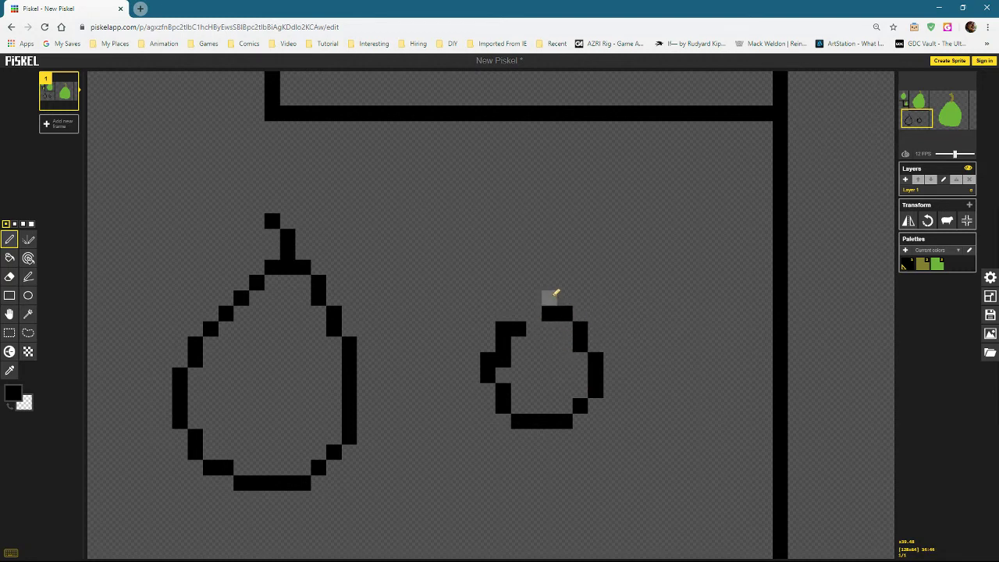
pyautogui.click(549, 314)
pyautogui.click(533, 314)
# Clean the small outline's left side into a smooth one-pixel curve by removing its doubled pixels.
pyautogui.rightClick(503, 329)
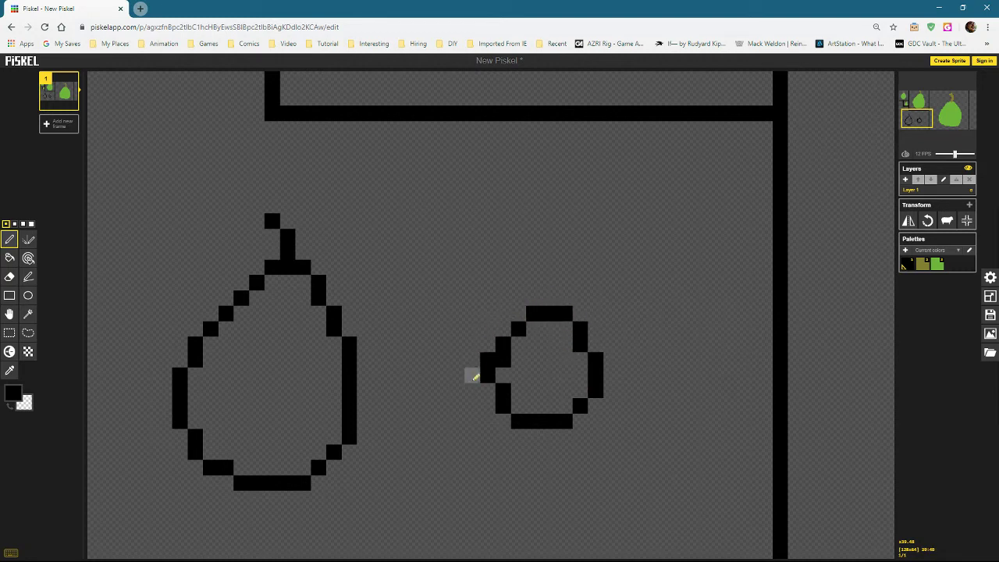
pyautogui.click(487, 390)
pyautogui.rightClick(503, 390)
pyautogui.rightClick(503, 361)
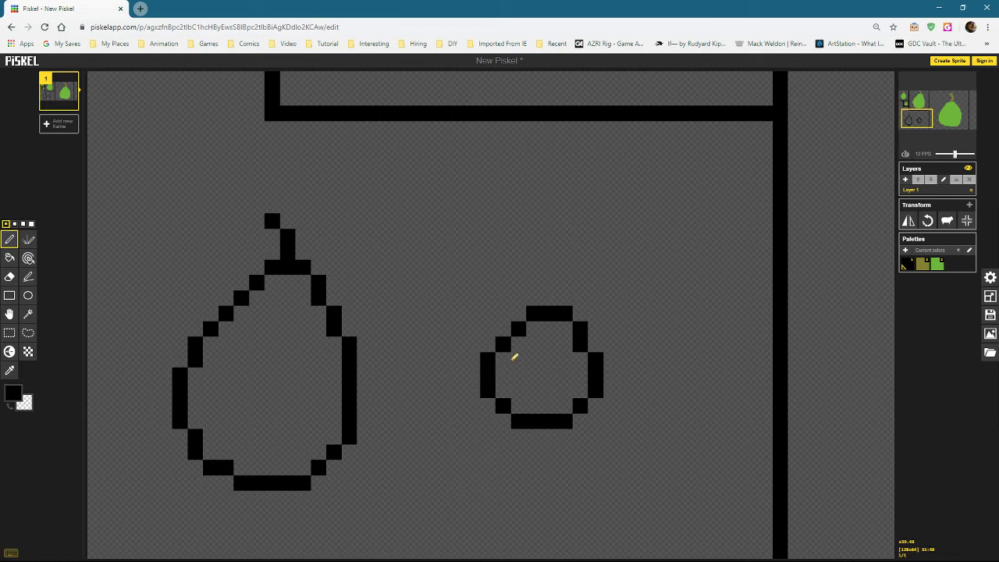
# Extend the small outline's top upward into a narrower pear neck and erase the old top edge beneath it.
pyautogui.click(502, 329)
pyautogui.click(519, 314)
pyautogui.rightClick(518, 329)
pyautogui.click(518, 299)
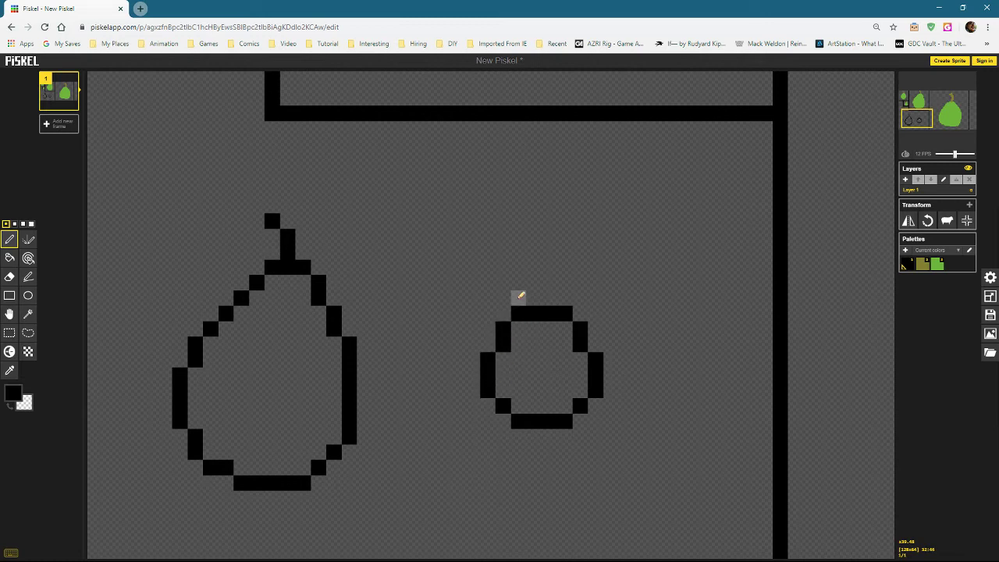
pyautogui.moveTo(534, 283); pyautogui.dragTo(550, 283)
pyautogui.rightClick(550, 314)
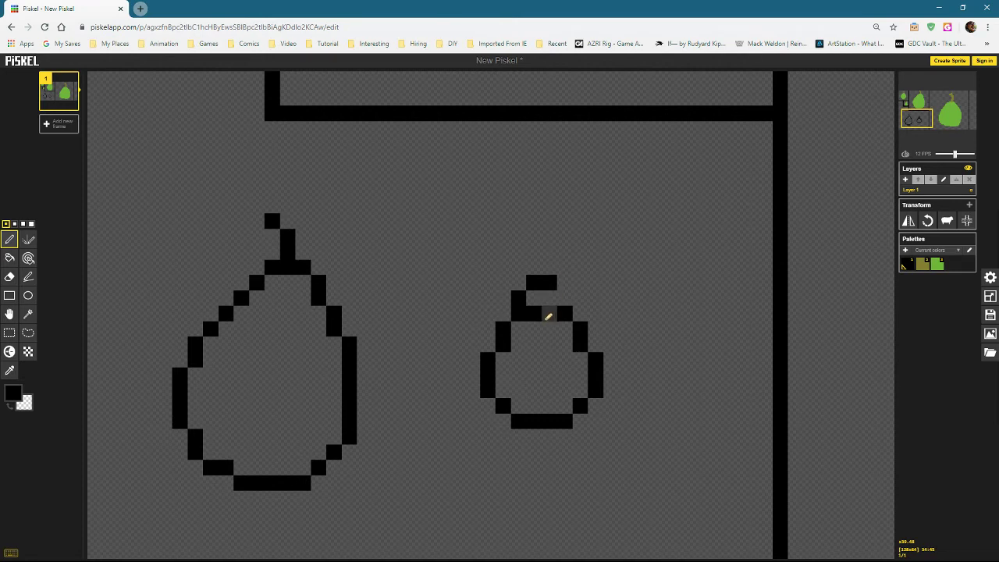
pyautogui.rightClick(534, 313)
pyautogui.rightClick(565, 314)
pyautogui.click(566, 298)
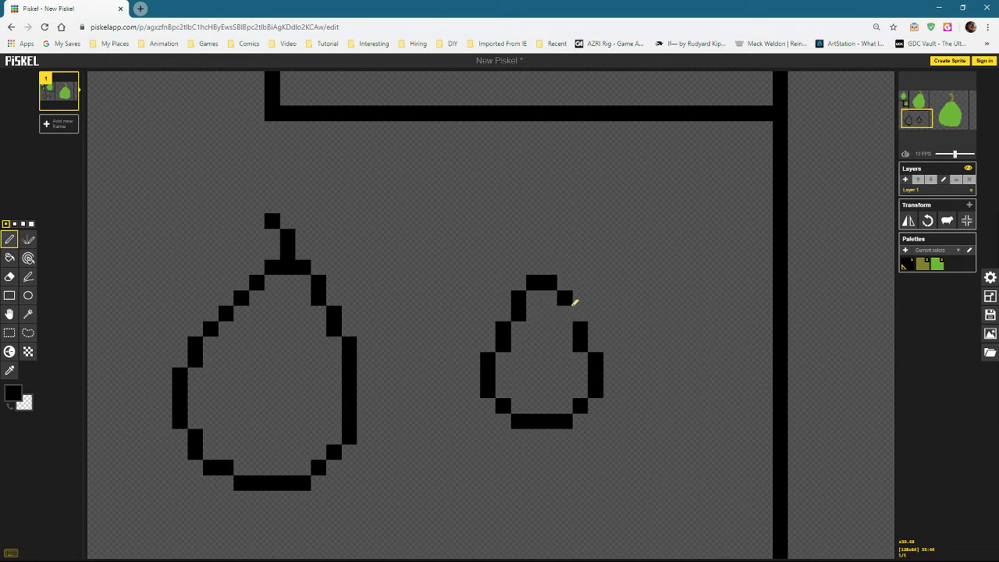
pyautogui.click(565, 313)
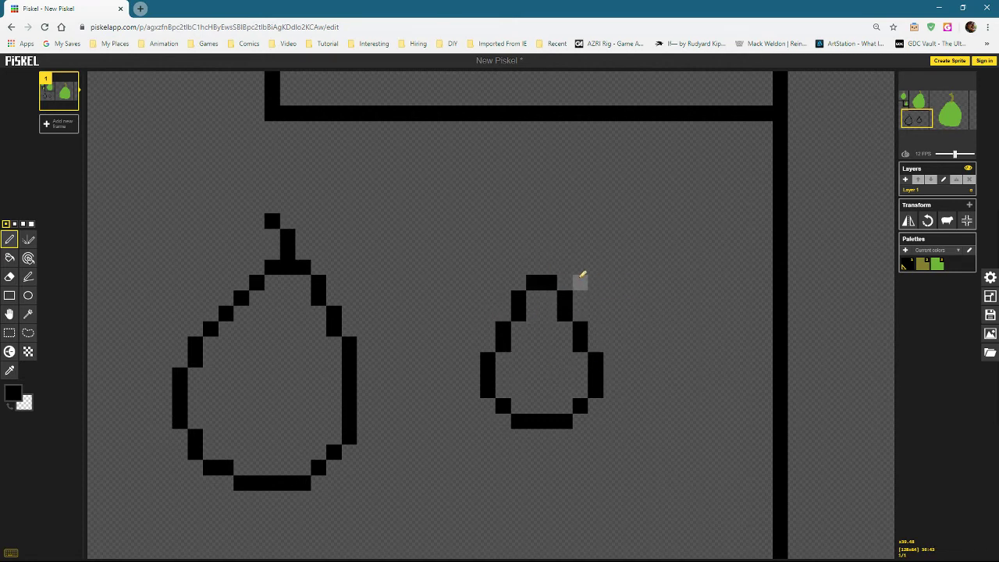
# Widen the small outline's neck by one pixel on its right side and smooth its join with the body.
pyautogui.click(565, 283)
pyautogui.moveTo(581, 298); pyautogui.dragTo(581, 313)
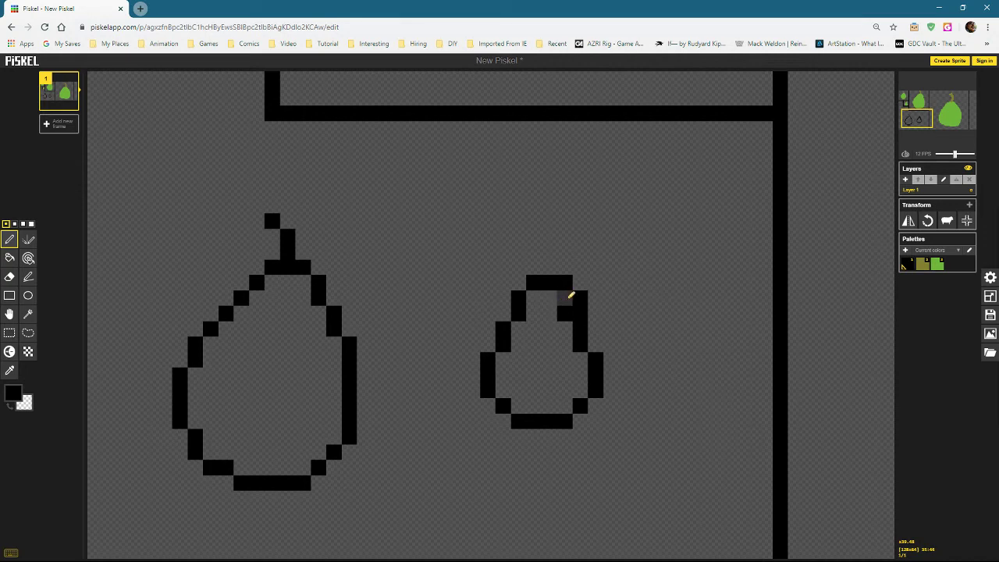
pyautogui.rightClick(565, 298)
pyautogui.rightClick(565, 313)
pyautogui.click(596, 344)
pyautogui.rightClick(580, 344)
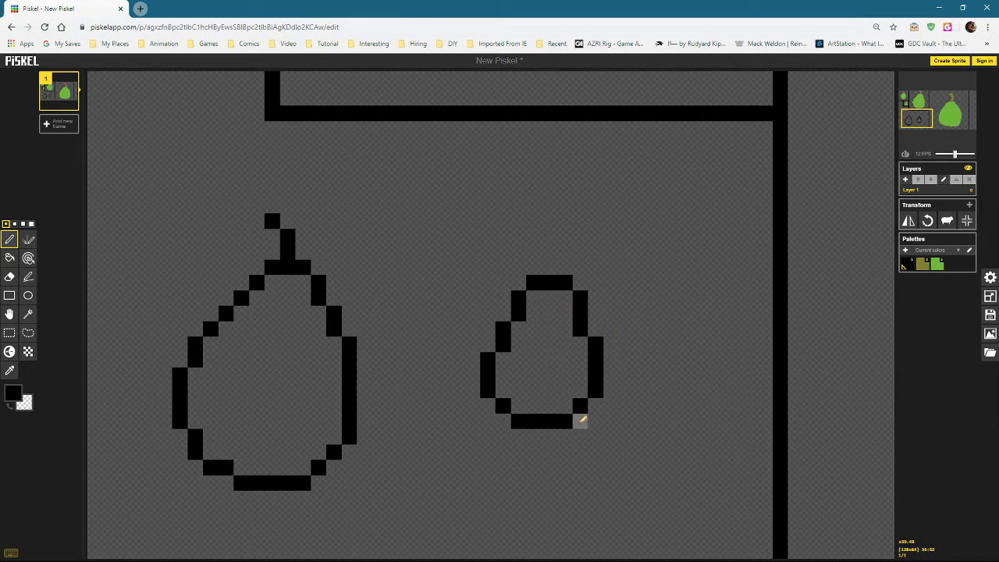
# Add a three-pixel black stem bending left at the top of the small pear outline.
pyautogui.click(550, 267)
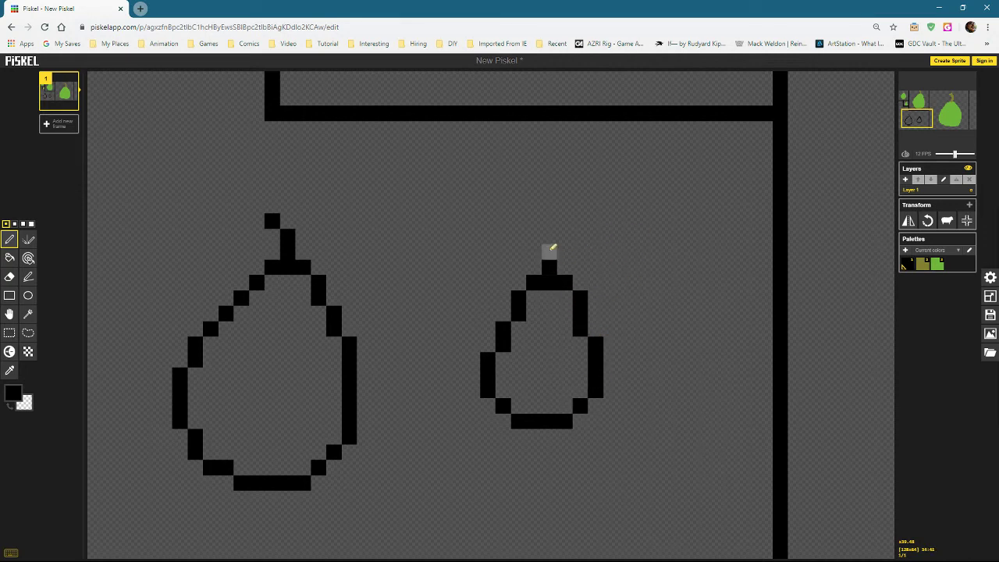
pyautogui.click(549, 251)
pyautogui.click(534, 236)
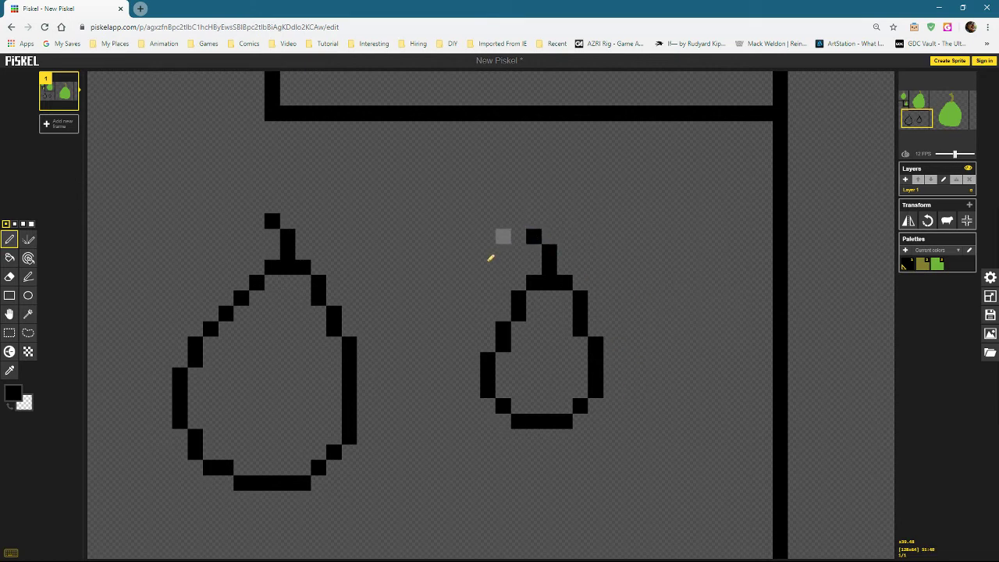
pyautogui.scroll(-4, 440, 357)
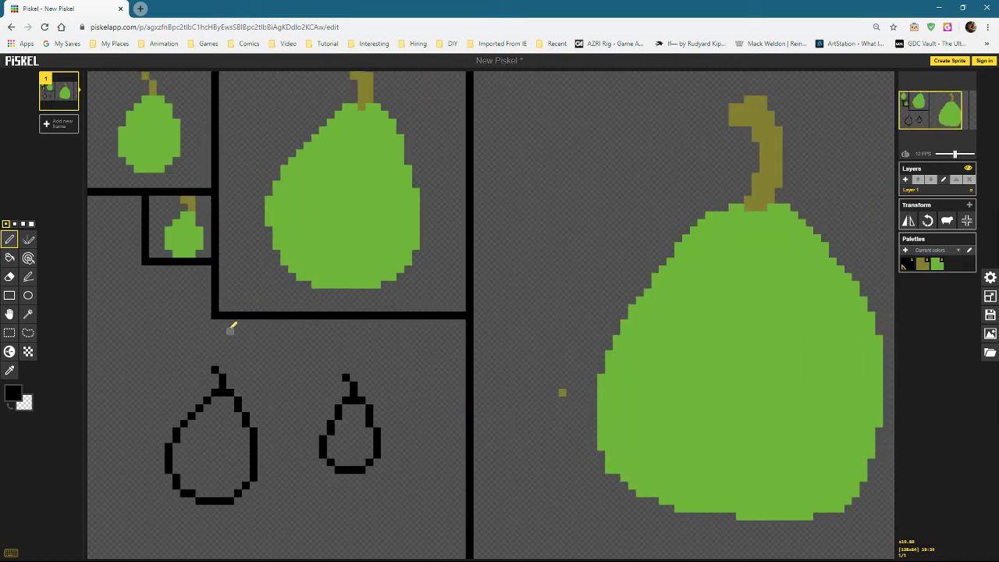
pyautogui.scroll(-1, 231, 336)
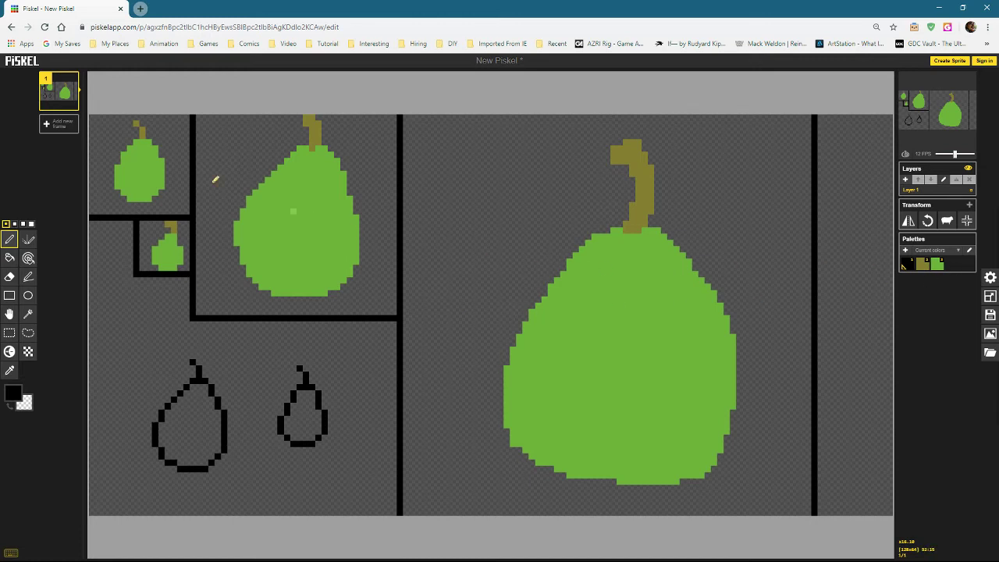
# Switch to the apple and pear reference photo in Photos, examine the pear's shading beside the drawings, and minimize the photo.
pyautogui.hotkey('alt', 'Tab')
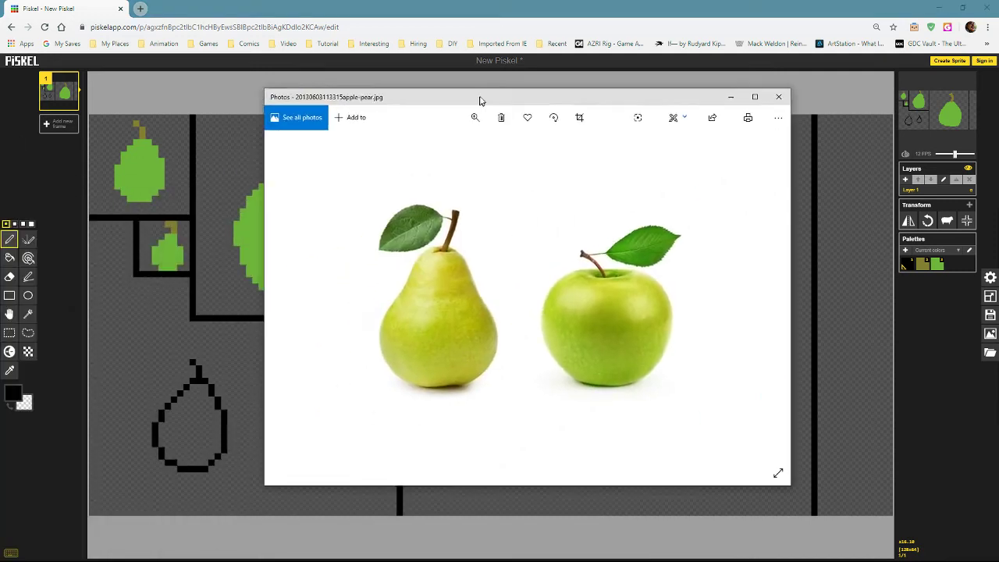
pyautogui.moveTo(479, 98); pyautogui.dragTo(434, 102)
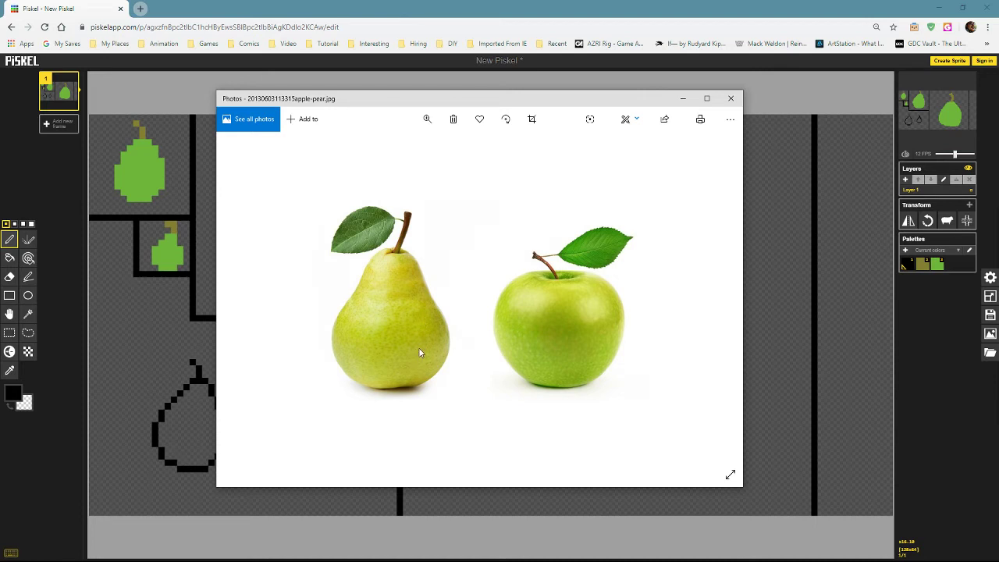
pyautogui.moveTo(521, 102)
pyautogui.mouseDown()
pyautogui.moveTo(443, 290)
pyautogui.moveTo(378, 374)
pyautogui.moveTo(415, 136)
pyautogui.moveTo(368, 112)
pyautogui.mouseUp()
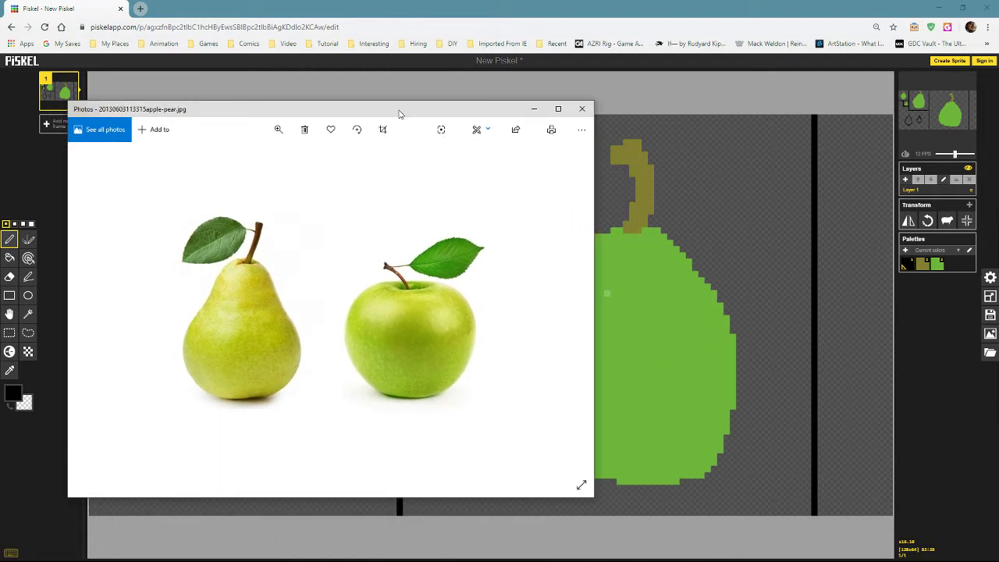
pyautogui.moveTo(399, 114); pyautogui.dragTo(714, 145)
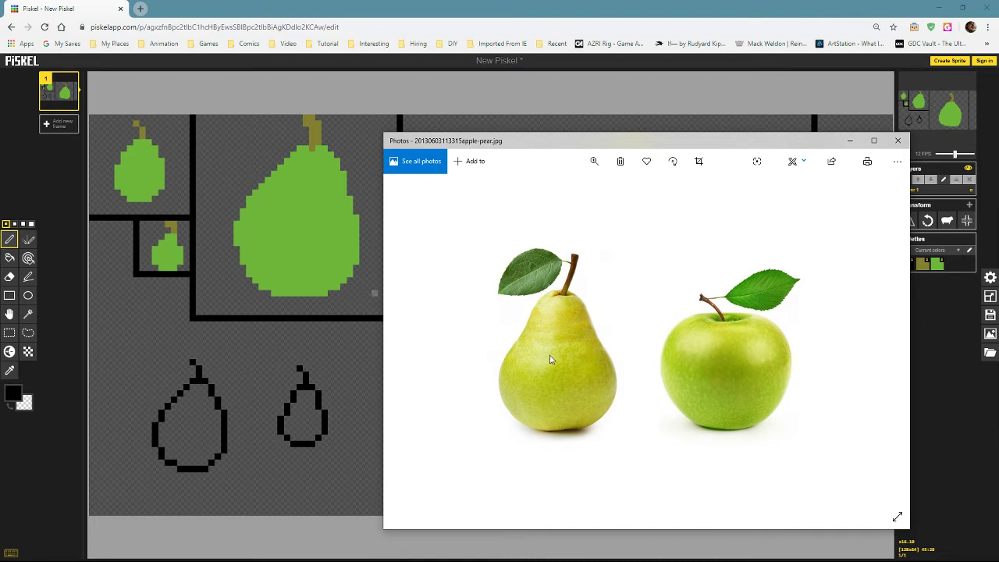
pyautogui.click(850, 140)
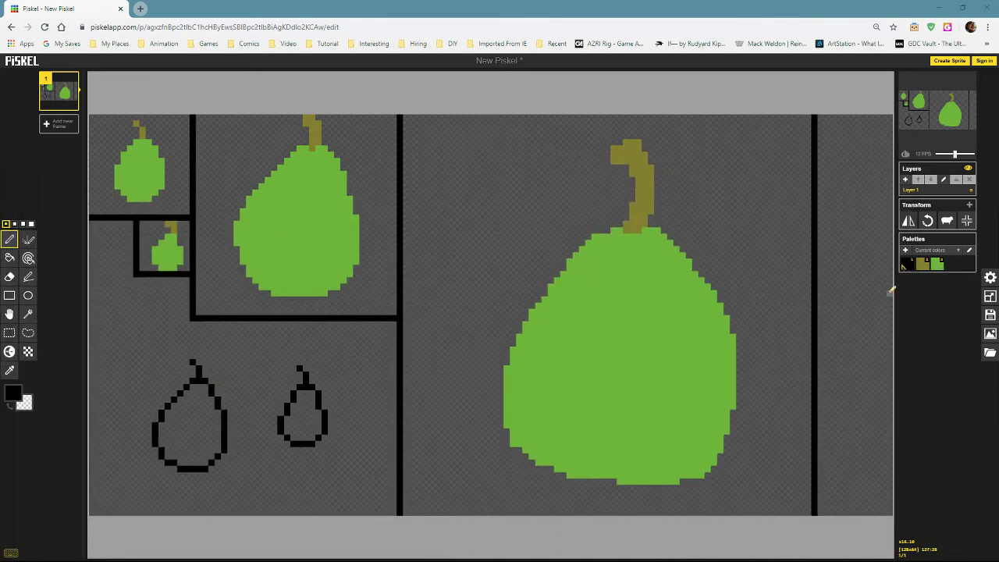
# Mix a darker shadow green, #569126, starting from the pear's body green.
pyautogui.click(936, 265)
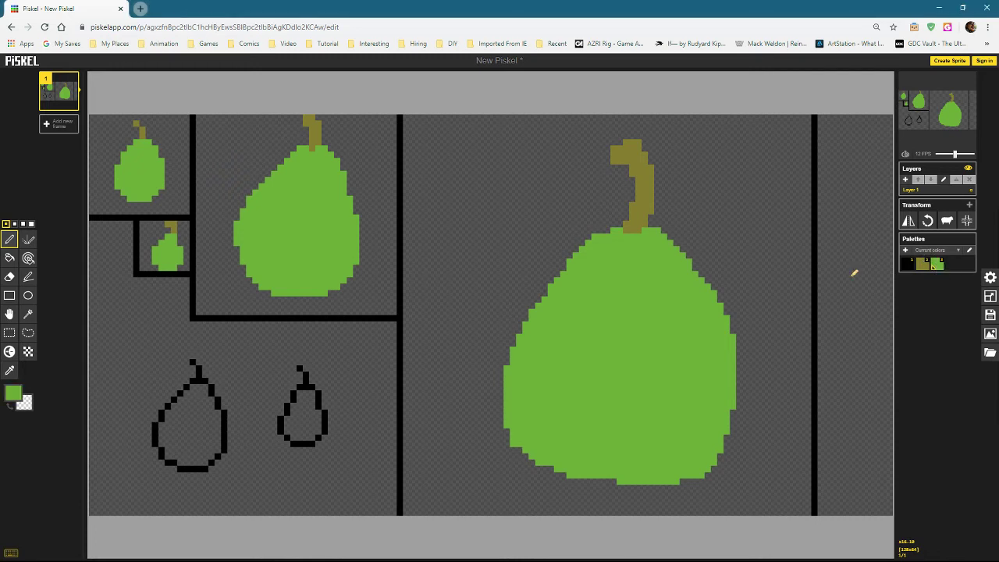
pyautogui.click(12, 392)
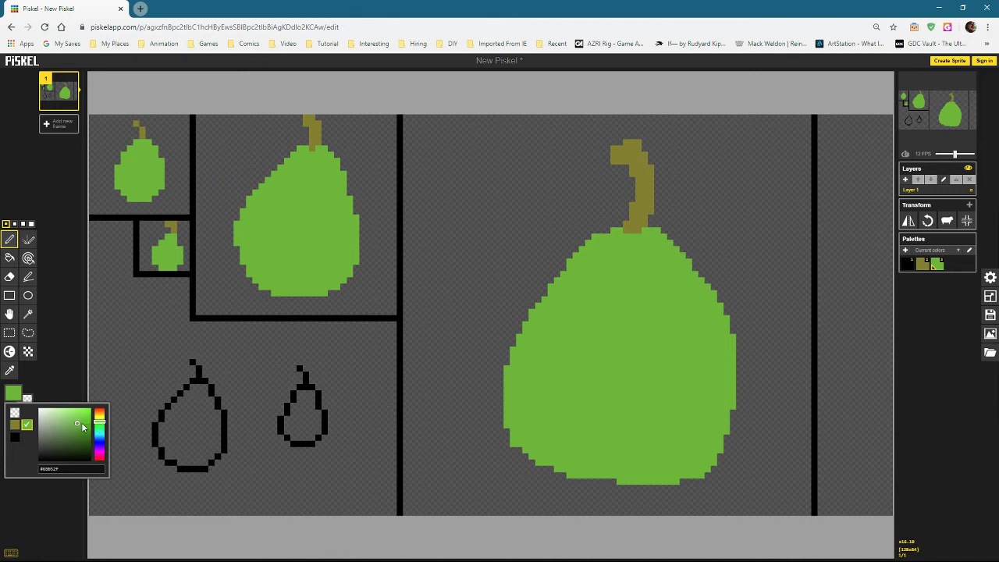
pyautogui.moveTo(81, 426)
pyautogui.mouseDown()
pyautogui.moveTo(78, 416)
pyautogui.moveTo(77, 442)
pyautogui.moveTo(78, 415)
pyautogui.moveTo(78, 434)
pyautogui.mouseUp()
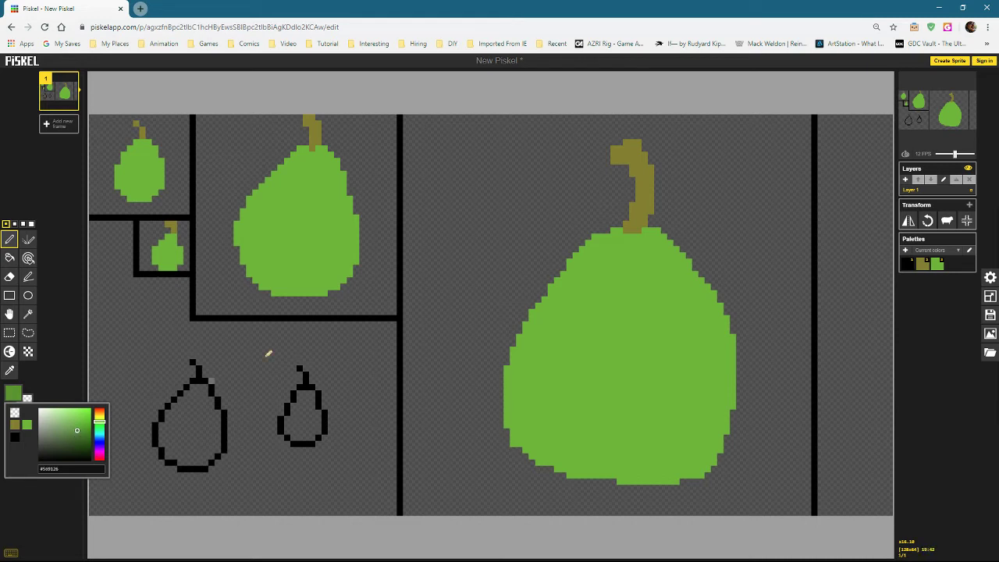
# Draw a curved shadow edge across the framed medium pear's lower and right sides and fill the area outside it with the darker green.
pyautogui.moveTo(298, 268); pyautogui.dragTo(319, 260)
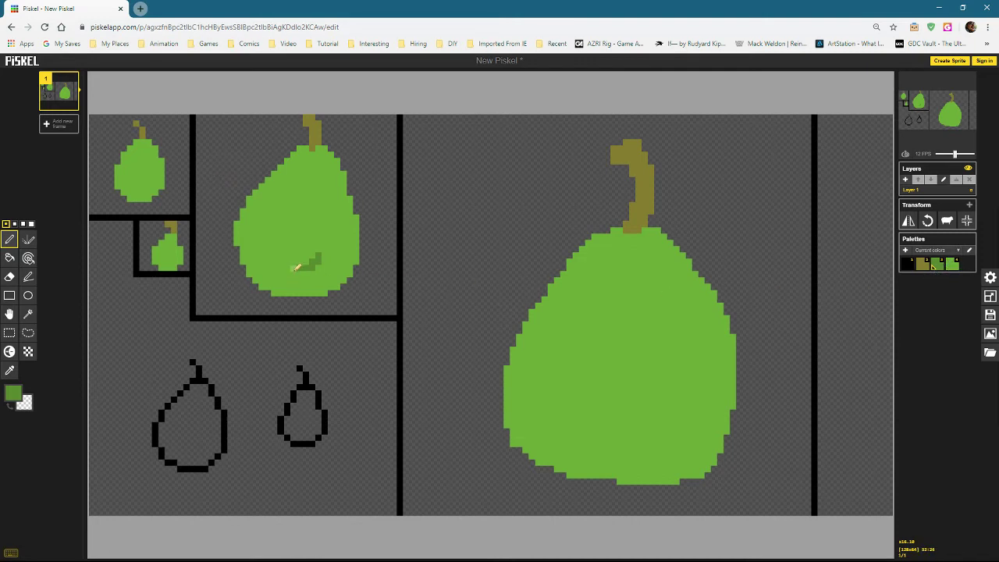
pyautogui.moveTo(294, 270)
pyautogui.mouseDown()
pyautogui.moveTo(243, 259)
pyautogui.moveTo(253, 259)
pyautogui.mouseUp()
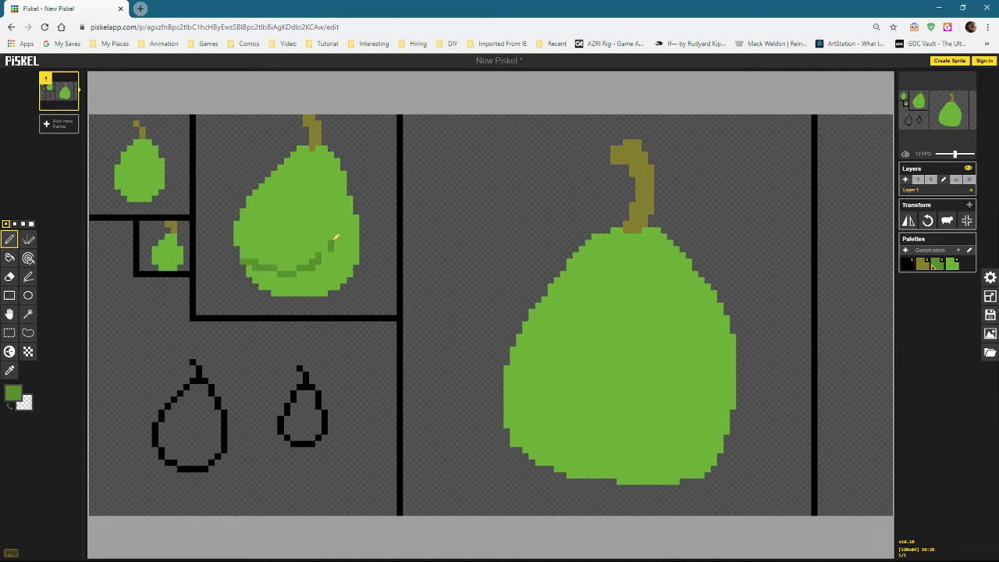
pyautogui.moveTo(336, 237); pyautogui.dragTo(348, 195)
pyautogui.moveTo(334, 236); pyautogui.dragTo(325, 256)
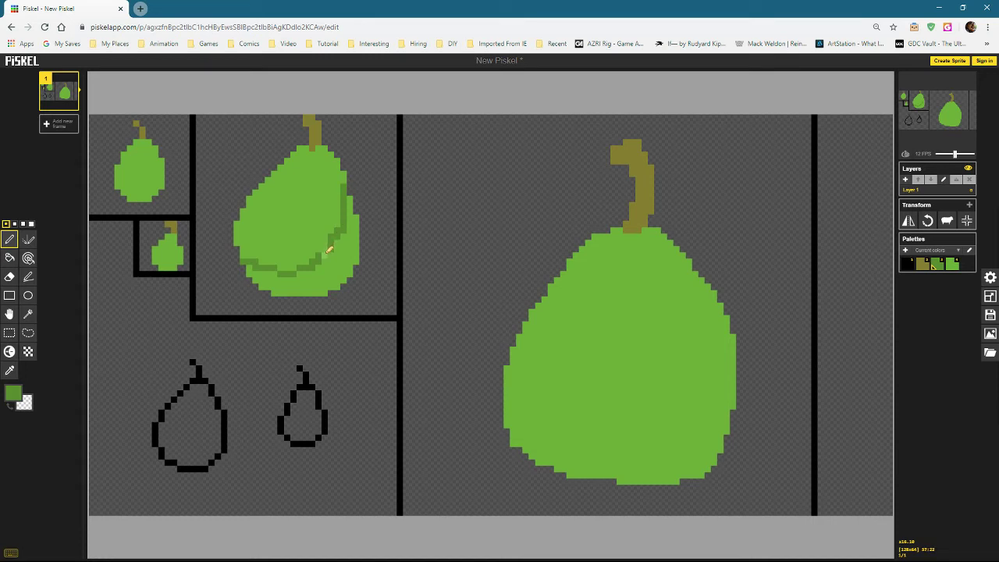
pyautogui.click(9, 257)
pyautogui.click(323, 263)
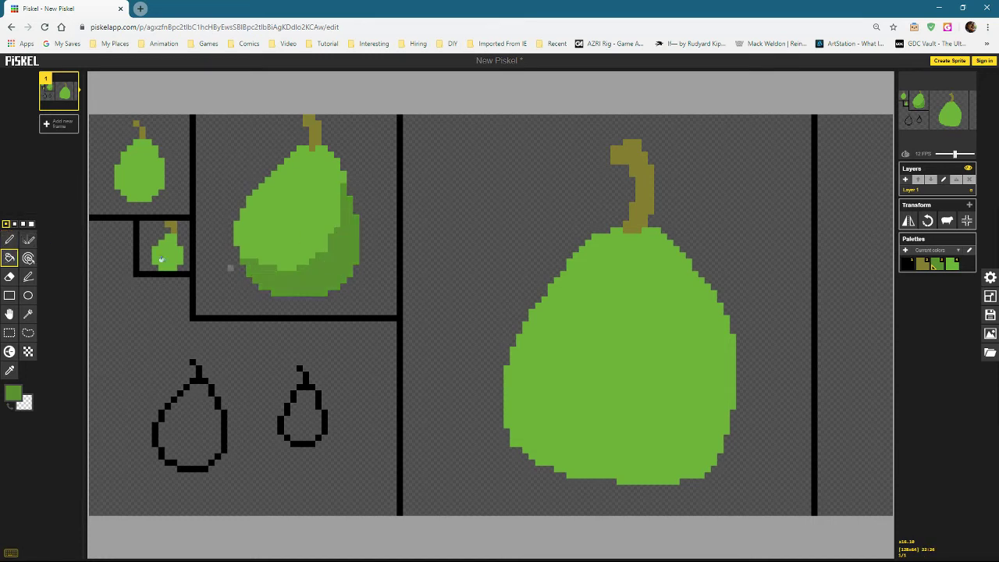
# Set the dark green as primary and the light green as secondary colour, and refine the medium pear's curved shadow edge.
pyautogui.click(10, 238)
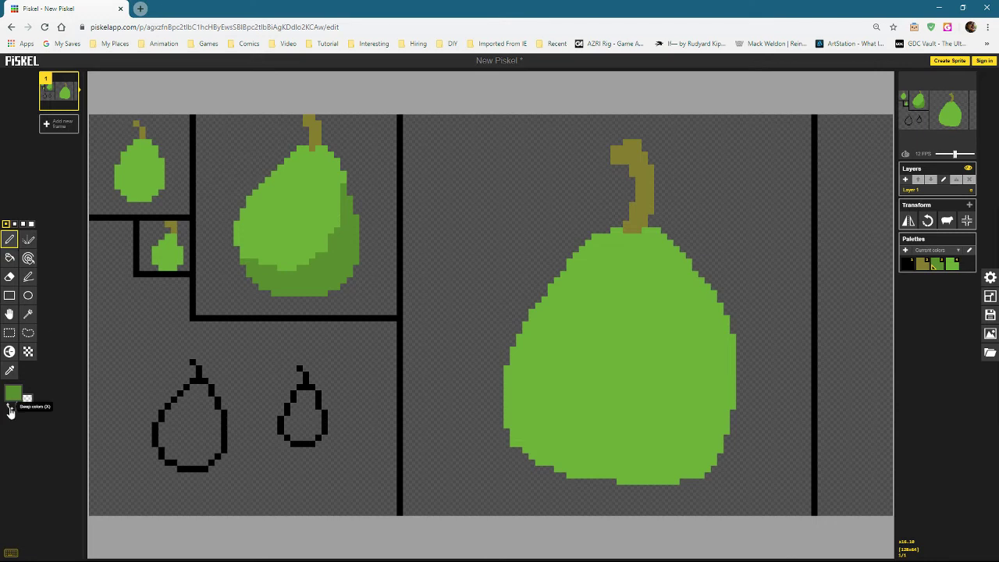
pyautogui.click(9, 407)
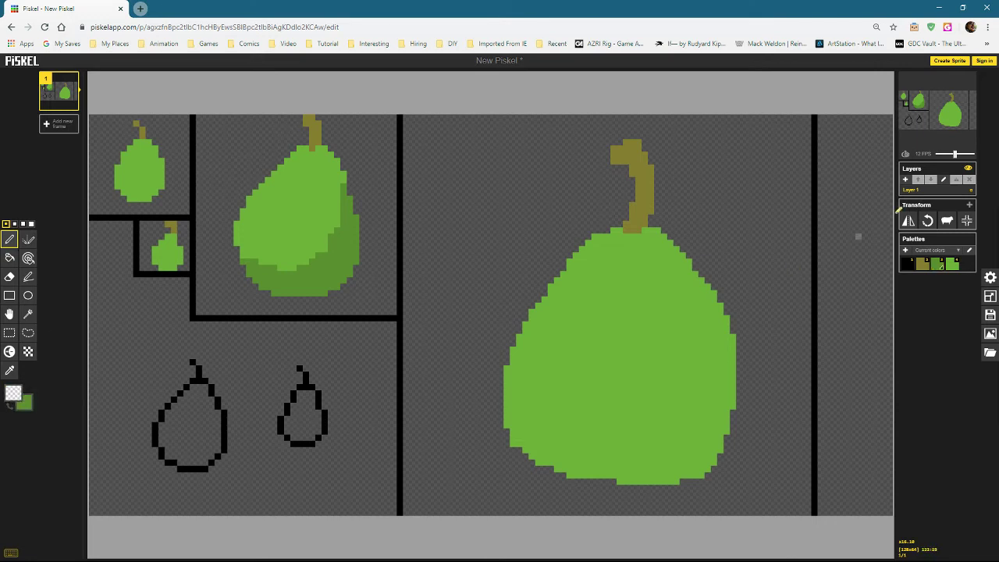
pyautogui.rightClick(952, 267)
pyautogui.click(949, 266)
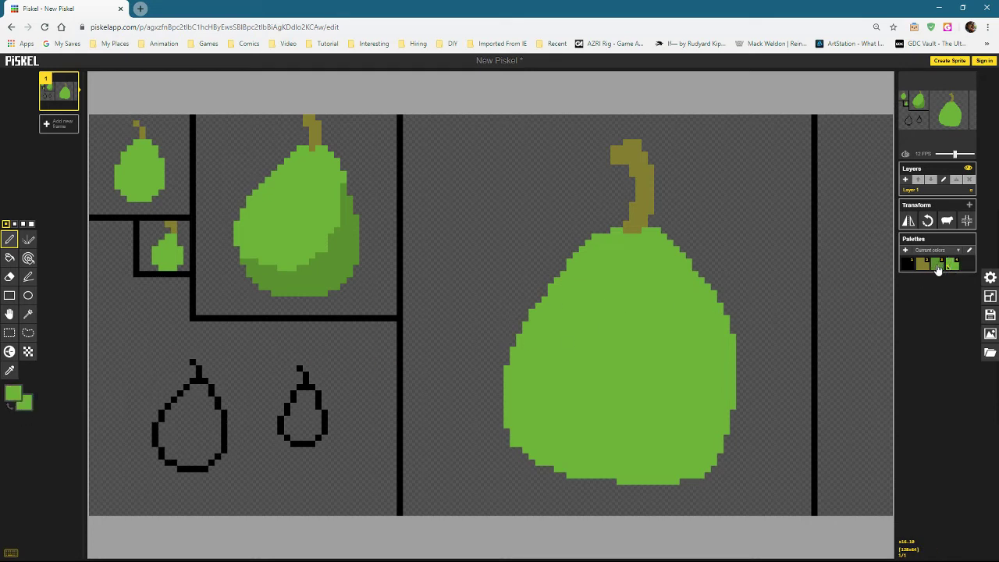
pyautogui.click(937, 265)
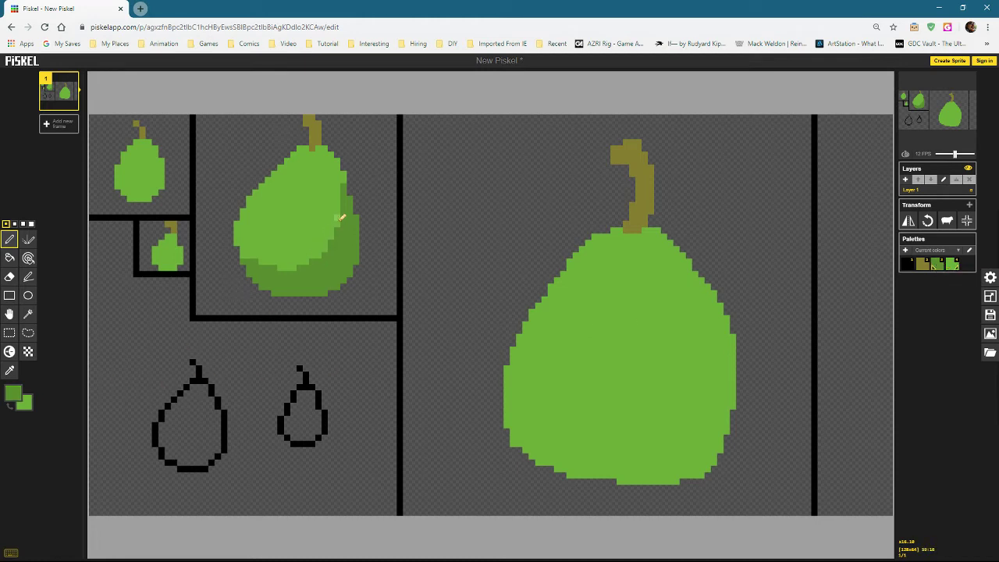
pyautogui.moveTo(348, 181)
pyautogui.mouseDown()
pyautogui.moveTo(338, 232)
pyautogui.moveTo(279, 260)
pyautogui.mouseUp()
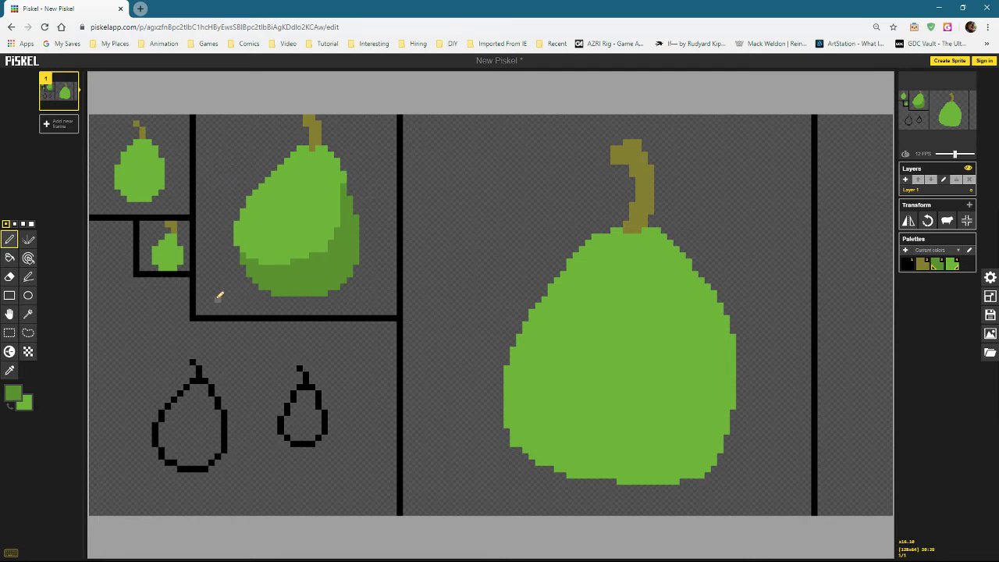
# Shift the shadow green's hue toward blue and paint a 2 by 4 pixel sample across the medium pear's shadow edge.
pyautogui.moveTo(925, 111)
pyautogui.click(16, 396)
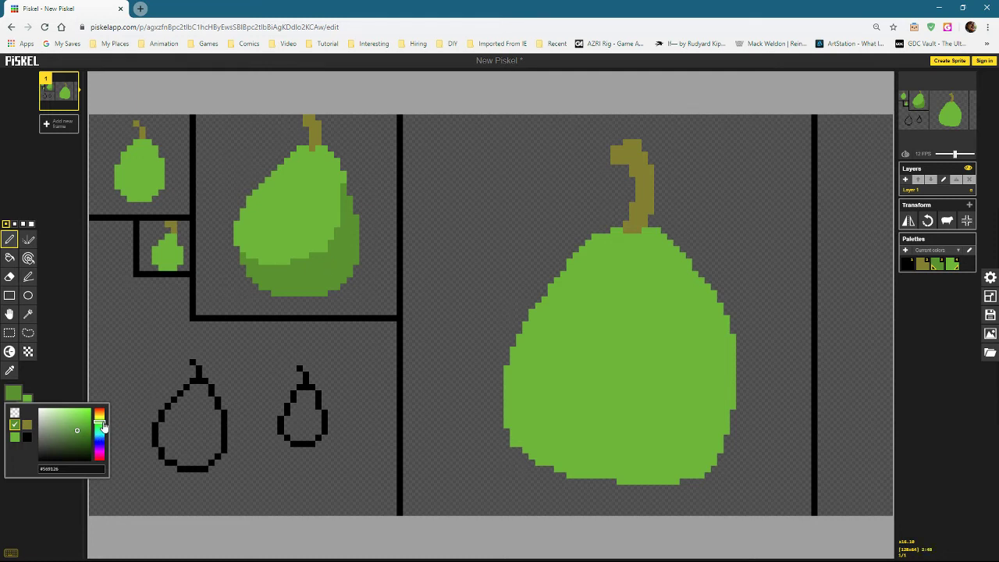
pyautogui.moveTo(104, 426); pyautogui.dragTo(103, 433)
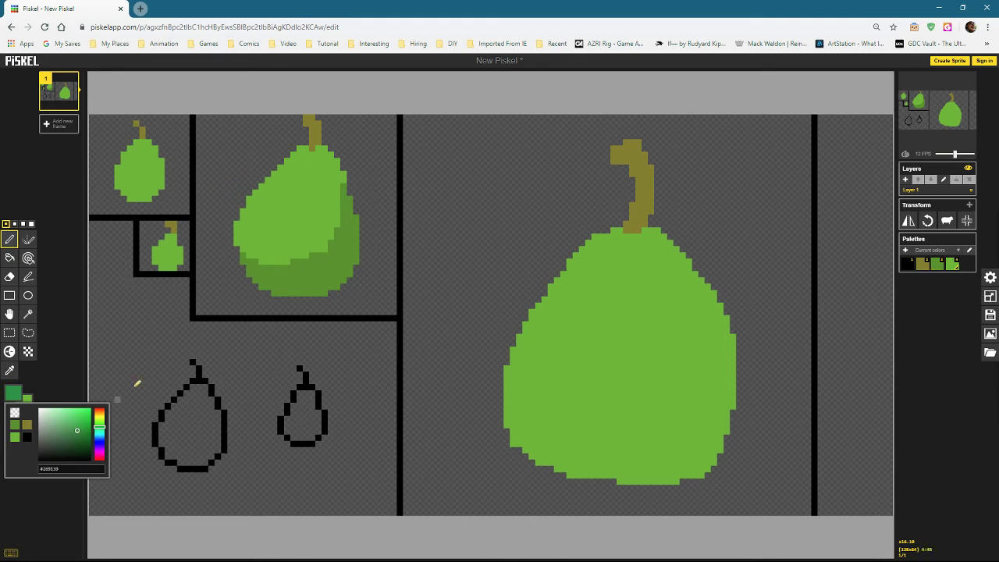
pyautogui.click(306, 250)
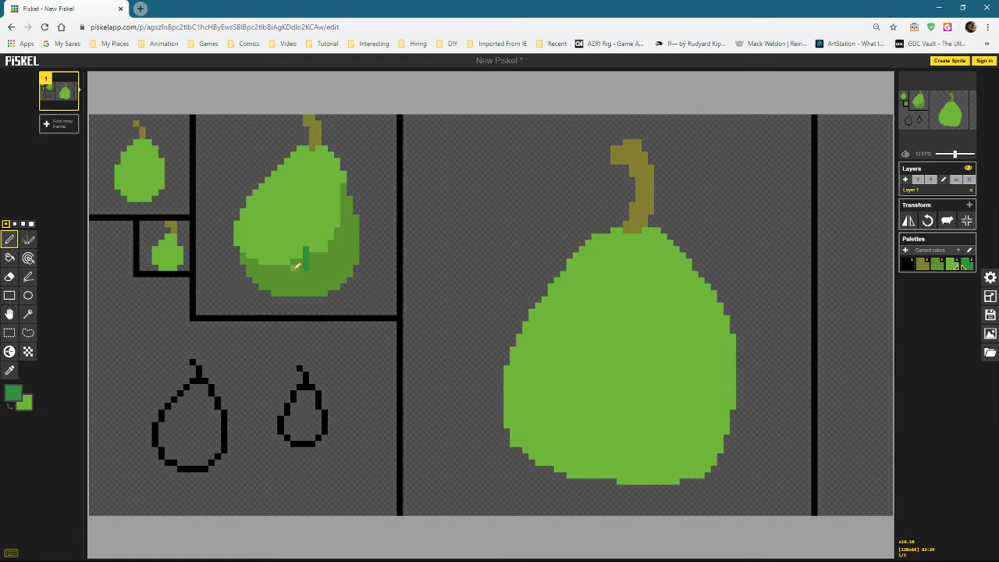
pyautogui.scroll(4, 302, 266)
pyautogui.moveTo(332, 246); pyautogui.dragTo(327, 213)
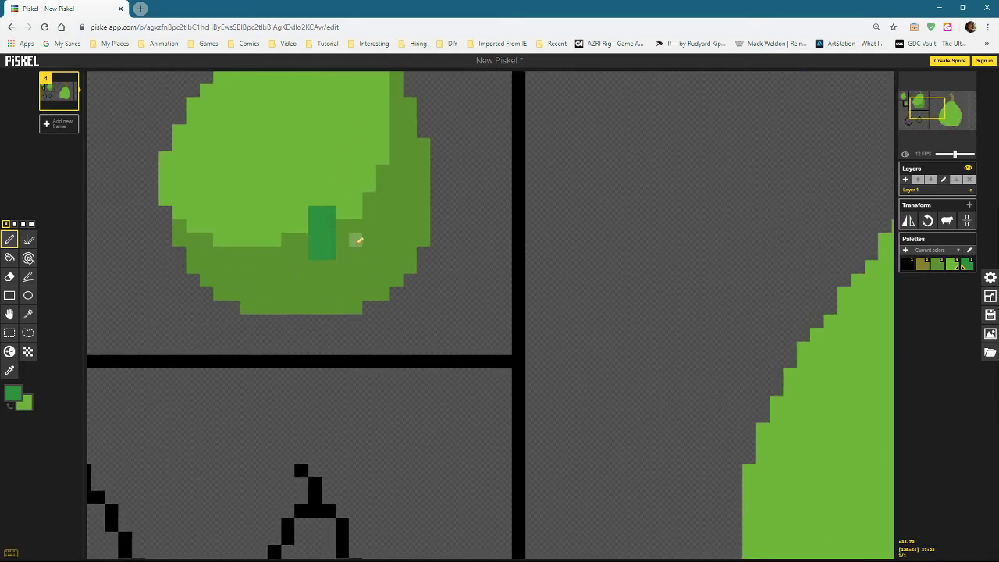
# Draw a curved bluish-green shadow edge across the small framed pear's lower and right sides and fill the area outside it.
pyautogui.scroll(-3, 364, 242)
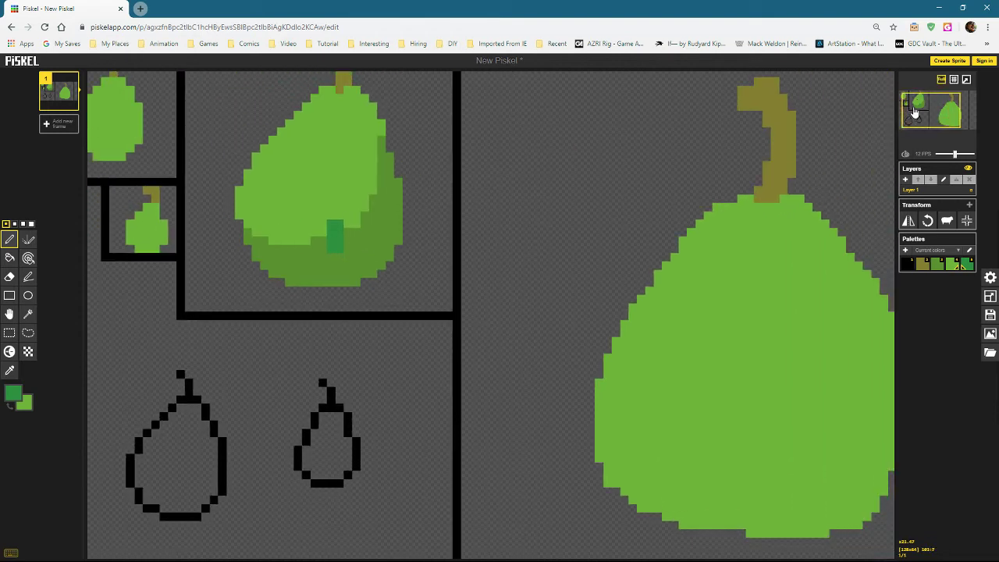
pyautogui.moveTo(915, 113); pyautogui.dragTo(885, 90)
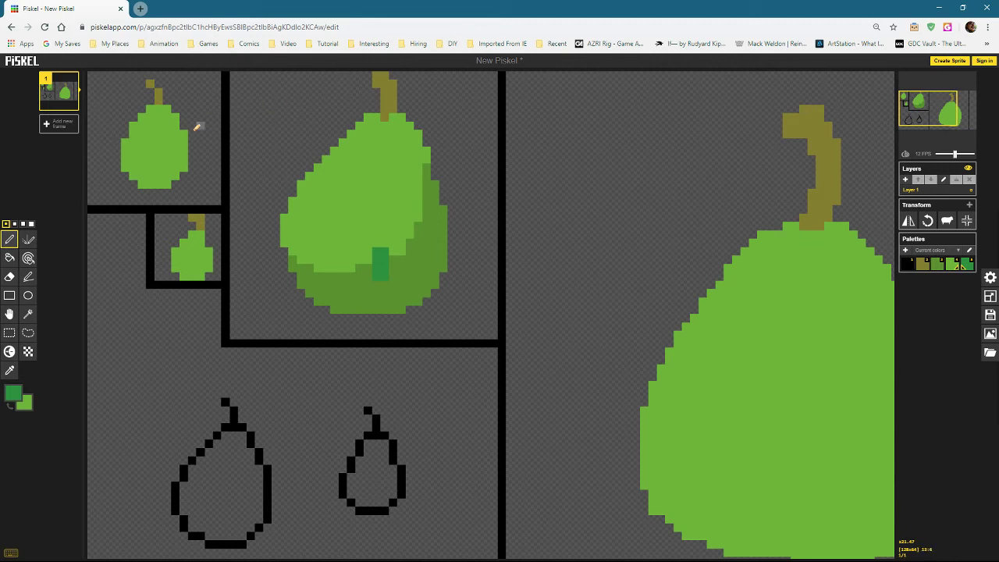
pyautogui.scroll(3, 107, 143)
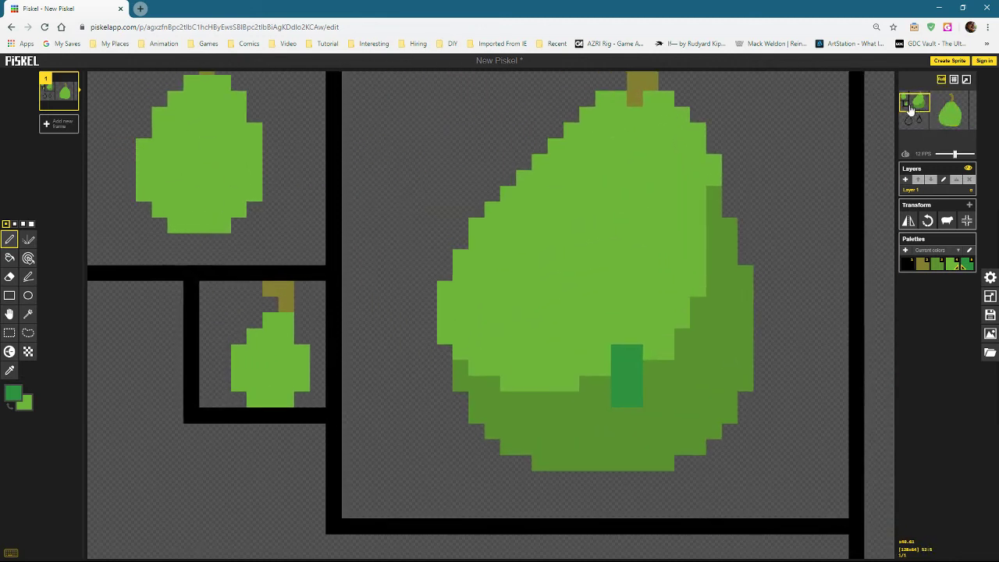
pyautogui.moveTo(911, 111); pyautogui.dragTo(906, 100)
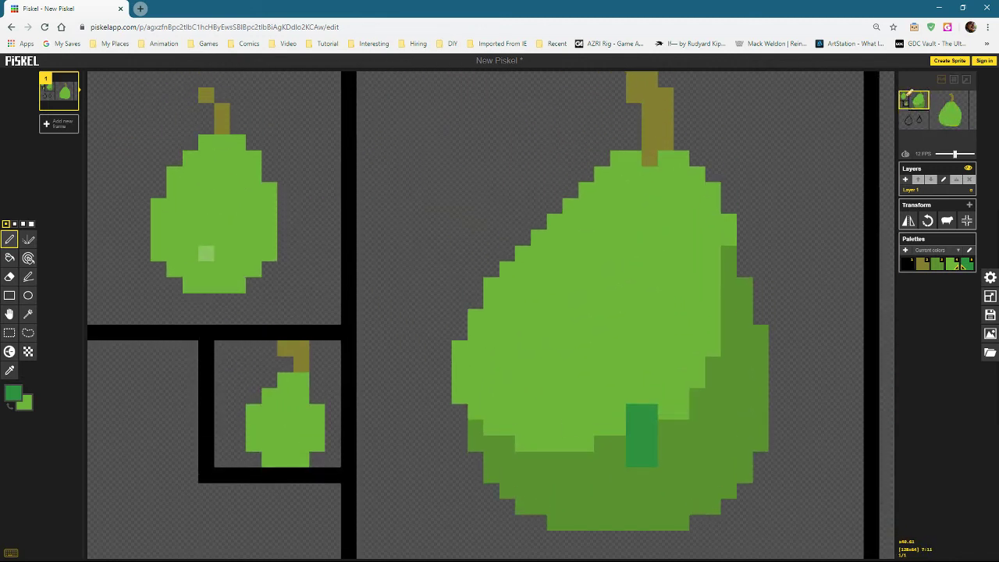
pyautogui.moveTo(206, 253)
pyautogui.mouseDown()
pyautogui.moveTo(237, 237)
pyautogui.moveTo(253, 191)
pyautogui.moveTo(237, 269)
pyautogui.moveTo(158, 253)
pyautogui.moveTo(158, 237)
pyautogui.mouseUp()
pyautogui.press('b')
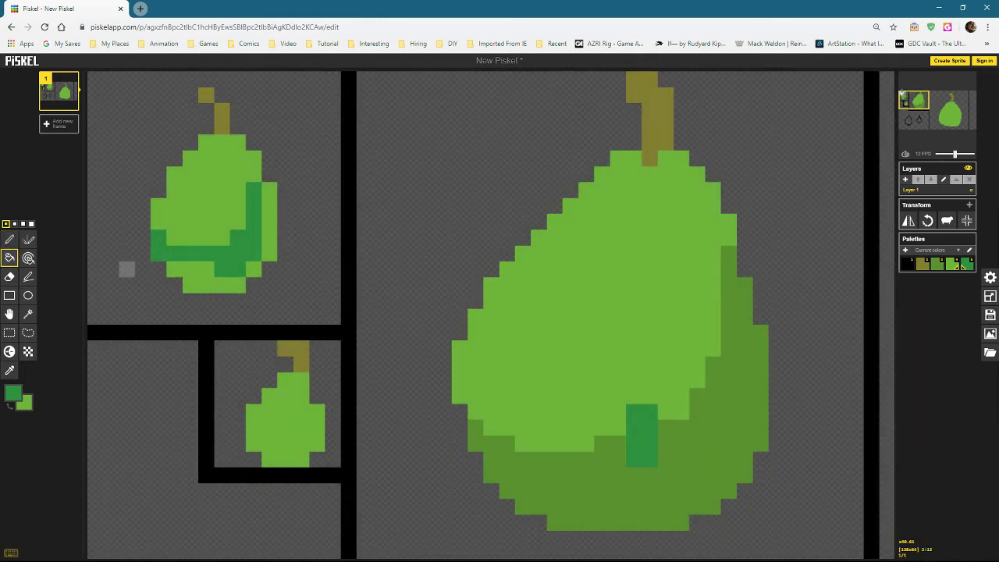
pyautogui.click(223, 285)
pyautogui.click(269, 238)
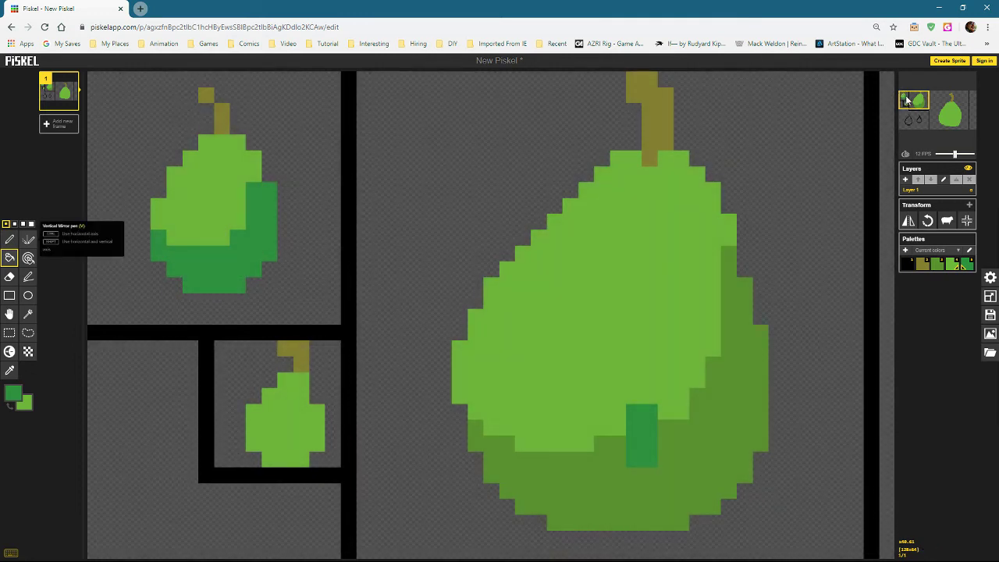
# Narrow the small pear's shadow by repainting pixels along its inner edge with the light body green.
pyautogui.click(9, 239)
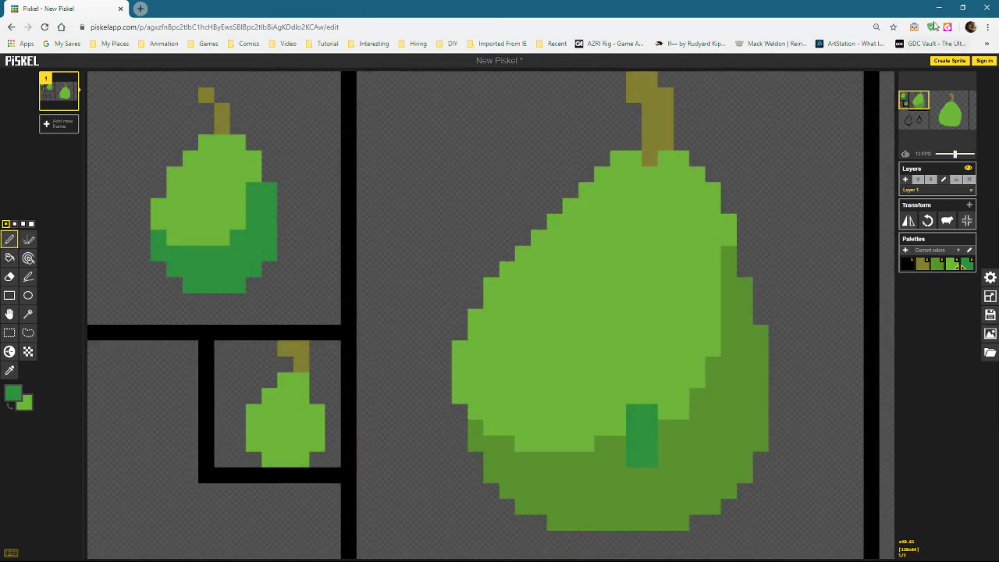
pyautogui.rightClick(257, 192)
pyautogui.rightClick(258, 205)
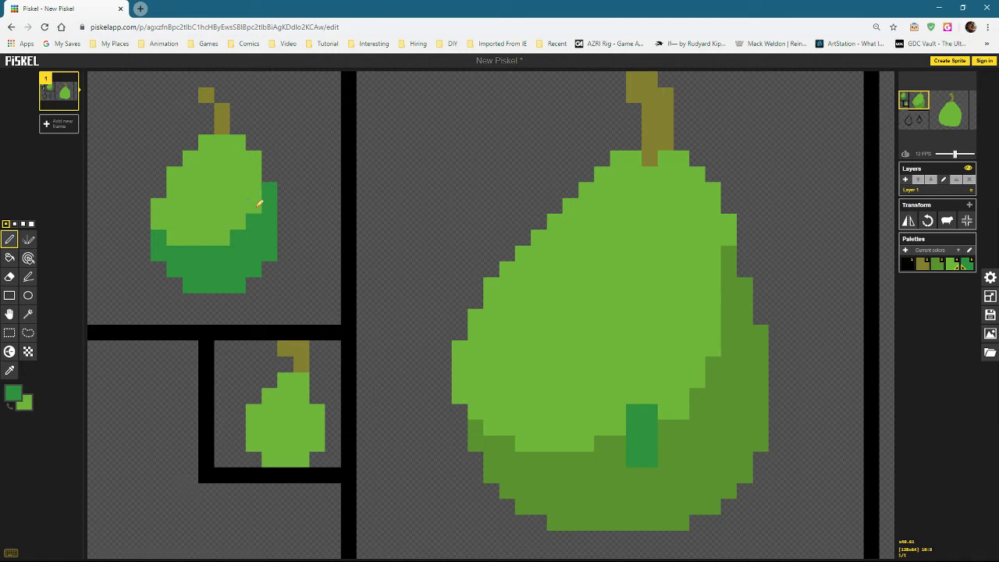
pyautogui.rightClick(222, 252)
pyautogui.rightClick(206, 251)
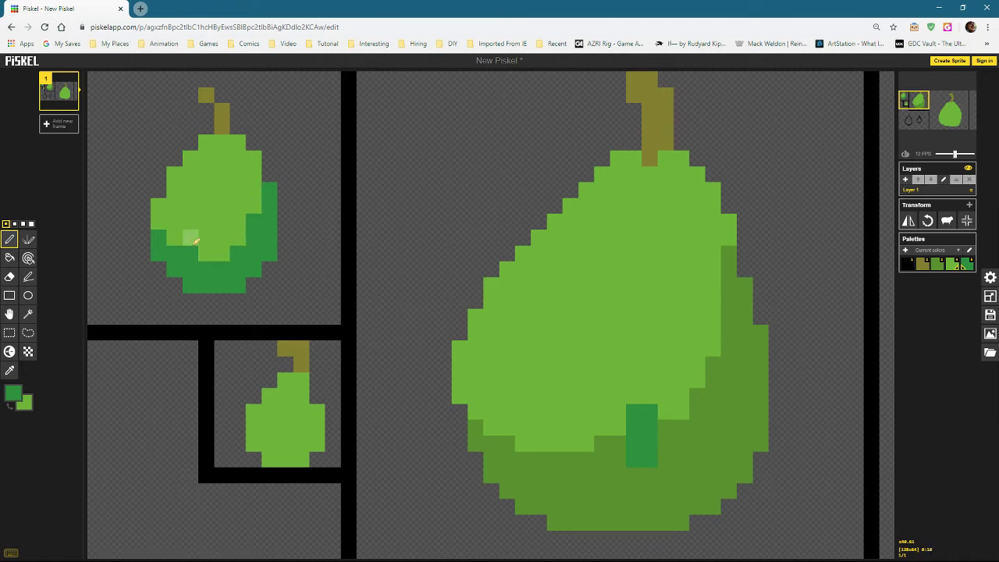
pyautogui.rightClick(192, 250)
pyautogui.rightClick(158, 237)
pyautogui.rightClick(175, 253)
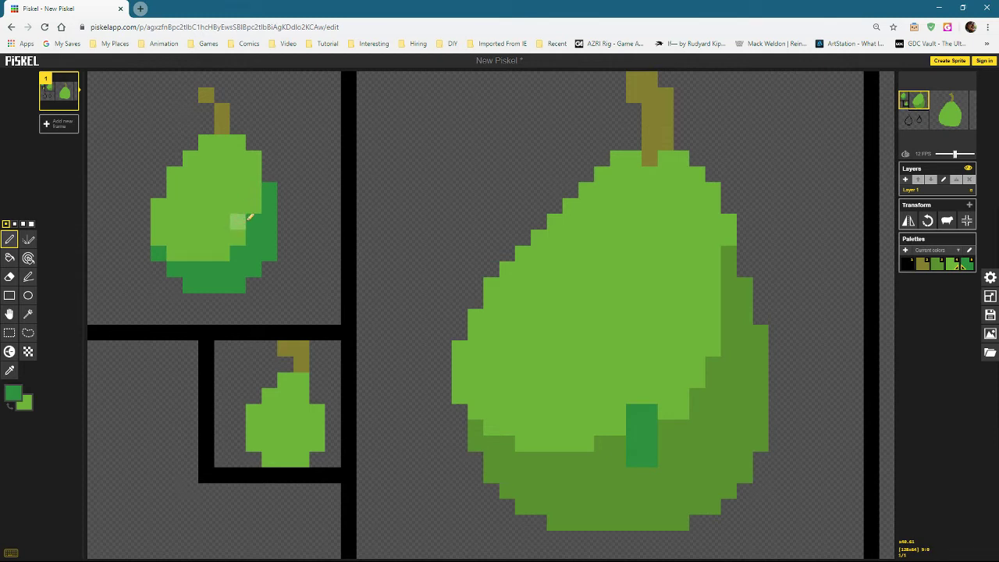
# Paint over the bluish-green sample on the medium pear with its original shadow green and body green, restoring the curved shadow edge.
pyautogui.scroll(-1, 574, 317)
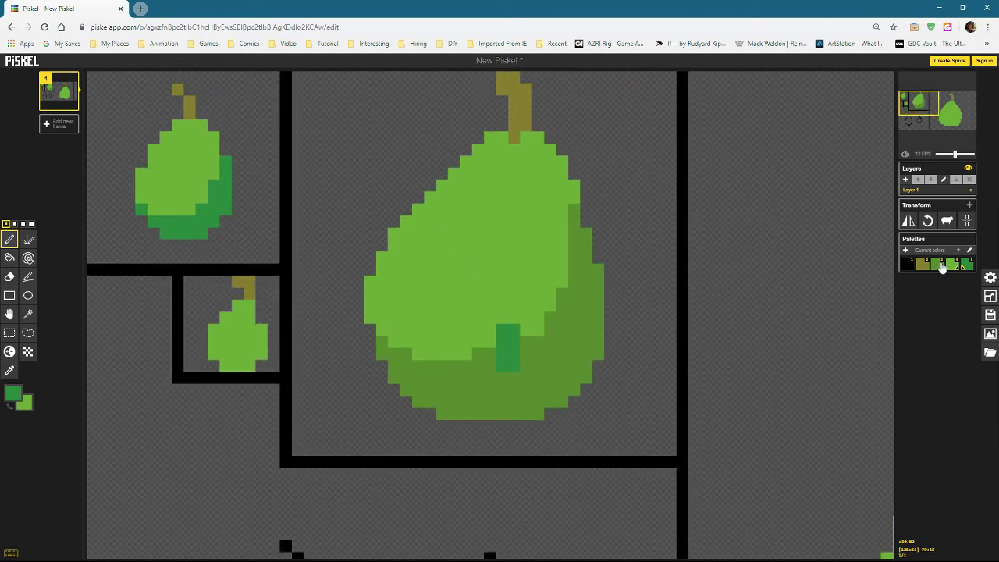
pyautogui.click(937, 267)
pyautogui.moveTo(538, 354); pyautogui.dragTo(503, 341)
pyautogui.rightClick(503, 329)
pyautogui.rightClick(510, 326)
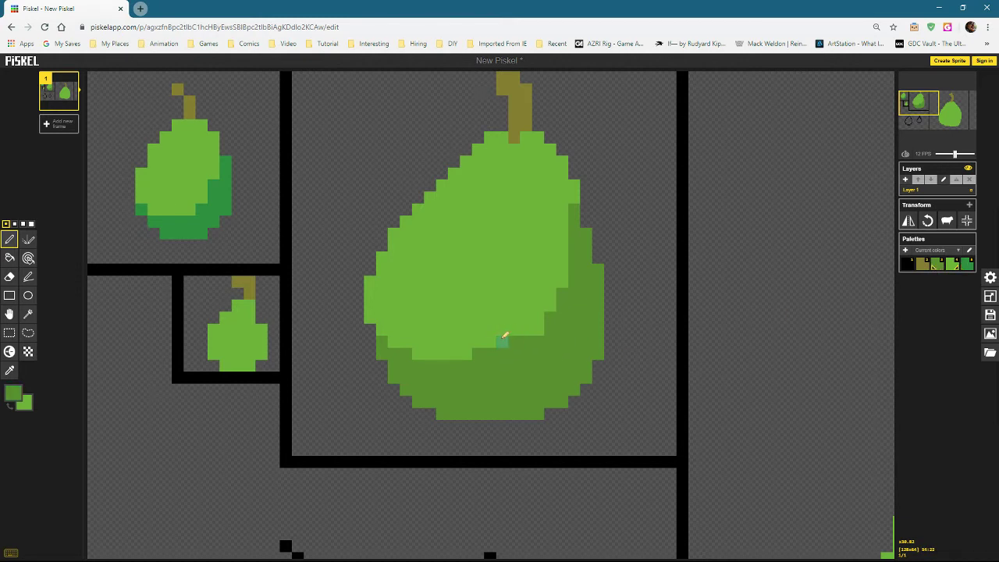
pyautogui.click(502, 342)
pyautogui.click(225, 221)
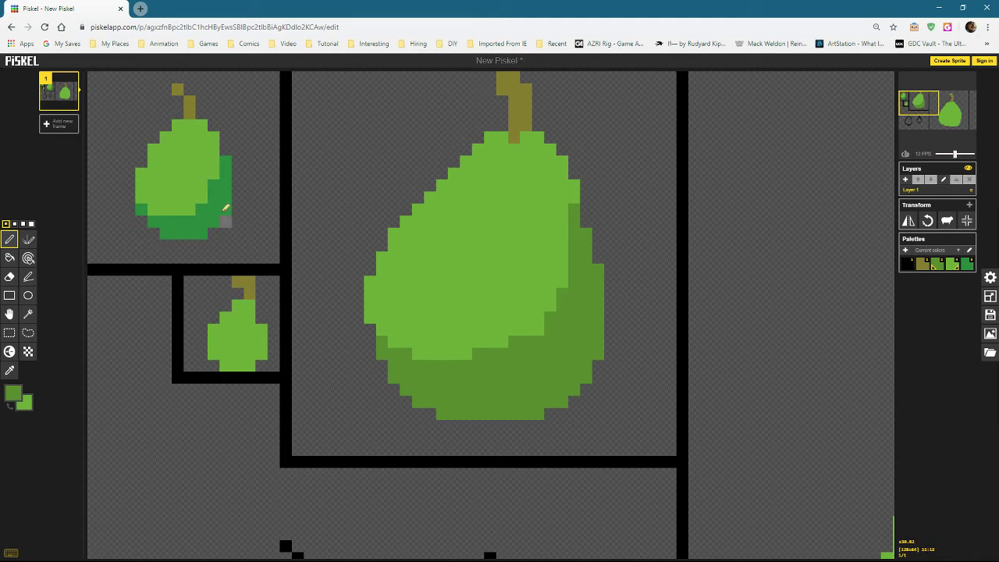
# Mix a brighter, yellower highlight green starting from the pear's body green.
pyautogui.click(952, 268)
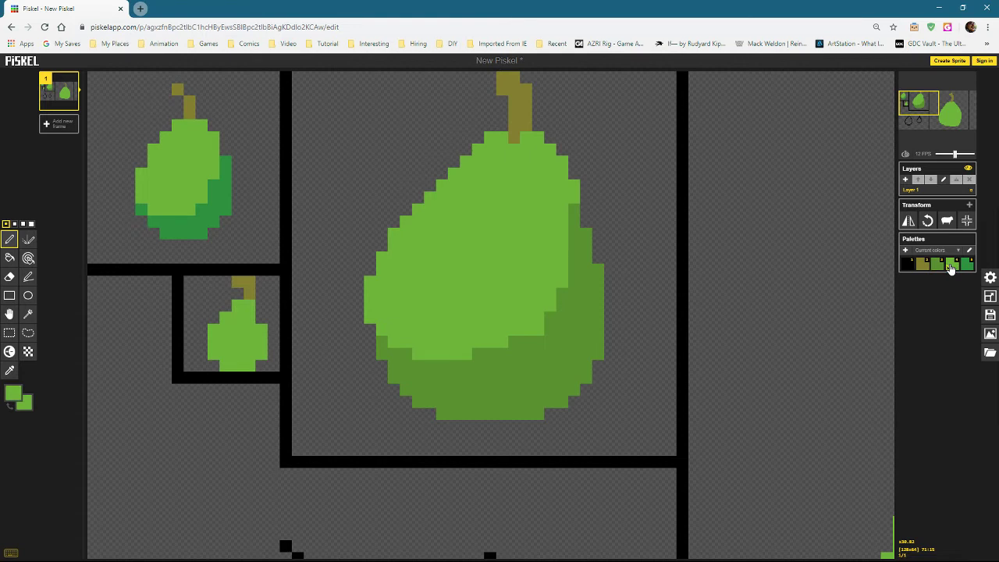
pyautogui.click(10, 394)
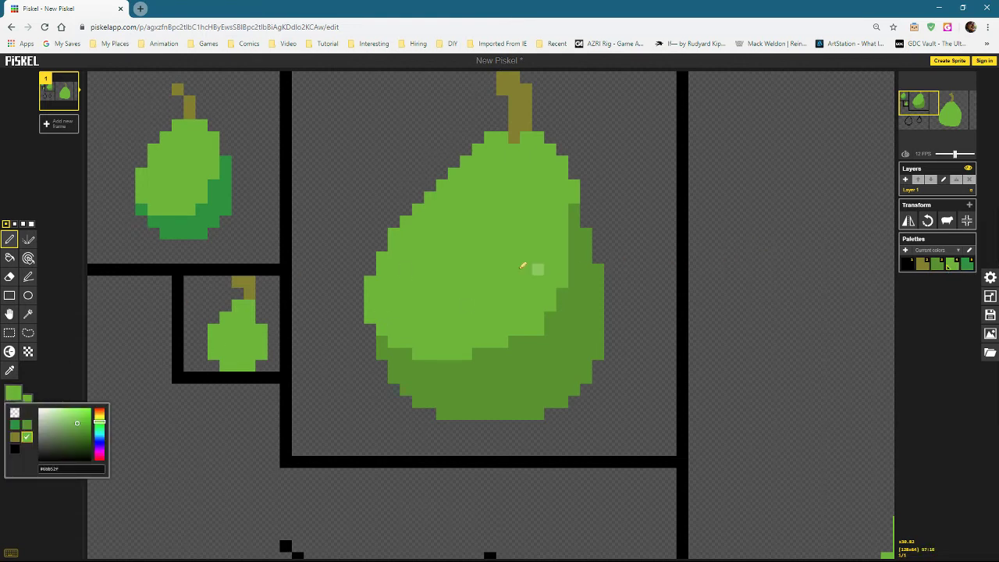
pyautogui.click(78, 421)
pyautogui.moveTo(78, 421)
pyautogui.mouseDown()
pyautogui.moveTo(69, 419)
pyautogui.moveTo(99, 423)
pyautogui.mouseUp()
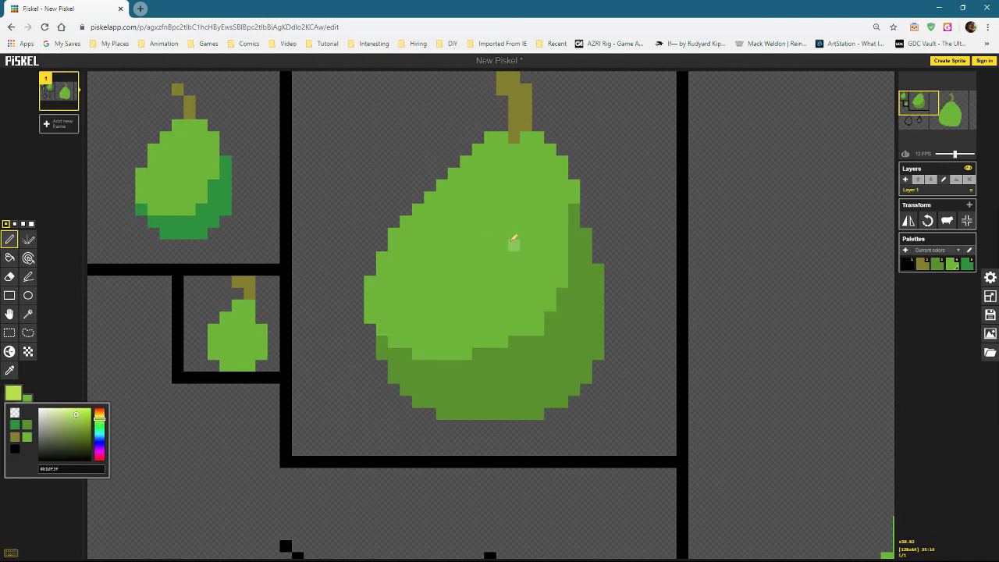
# Paint a yellow-green highlight on the small pear, from the stem's base down its upper left side with a short branch inward.
pyautogui.click(197, 147)
pyautogui.click(178, 156)
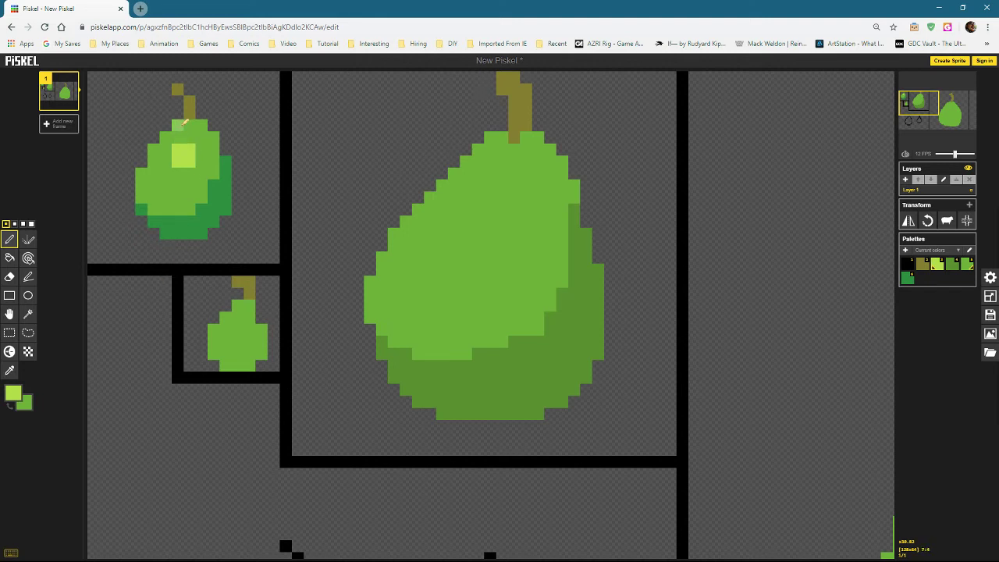
pyautogui.moveTo(186, 127); pyautogui.dragTo(173, 133)
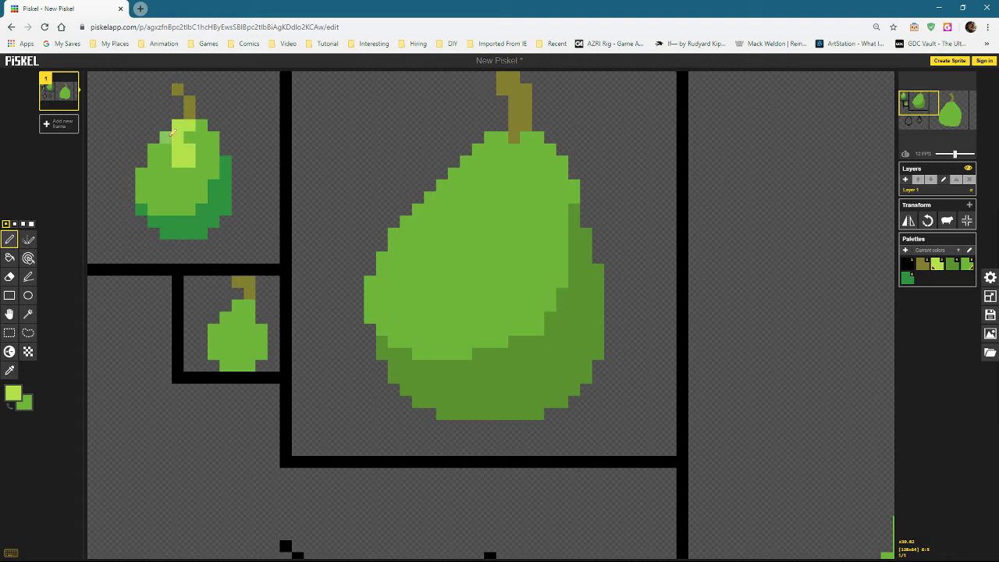
pyautogui.click(155, 173)
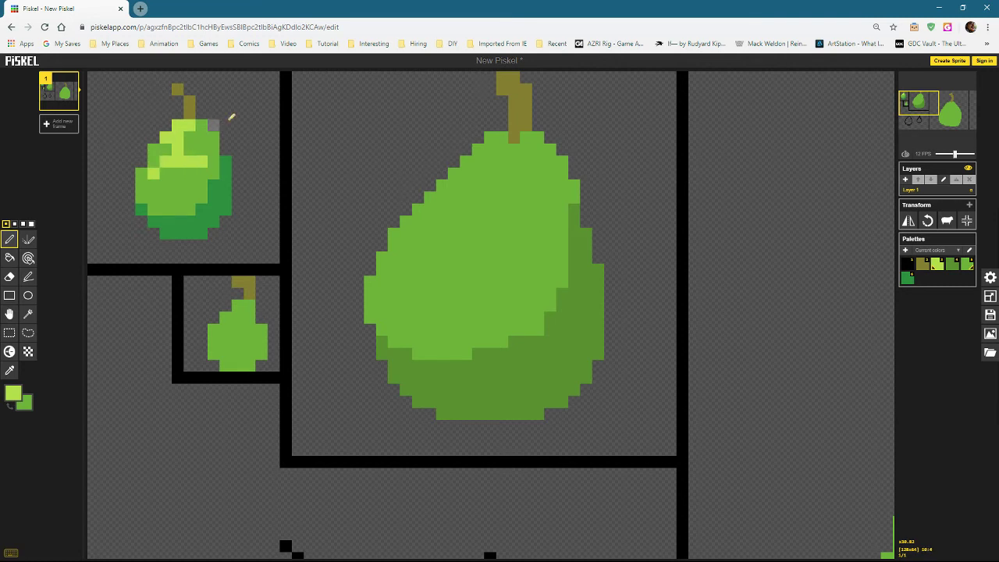
pyautogui.click(166, 148)
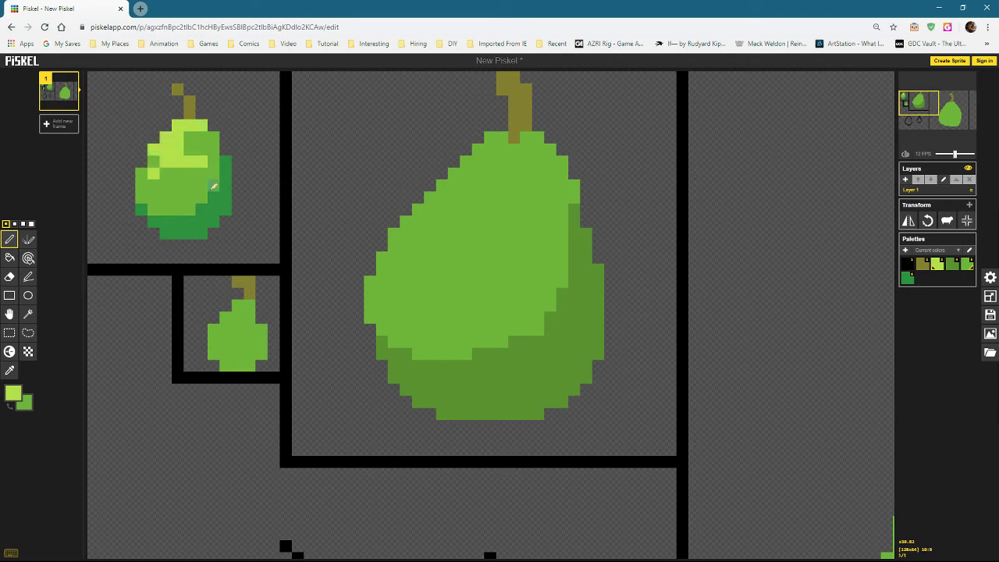
pyautogui.click(153, 162)
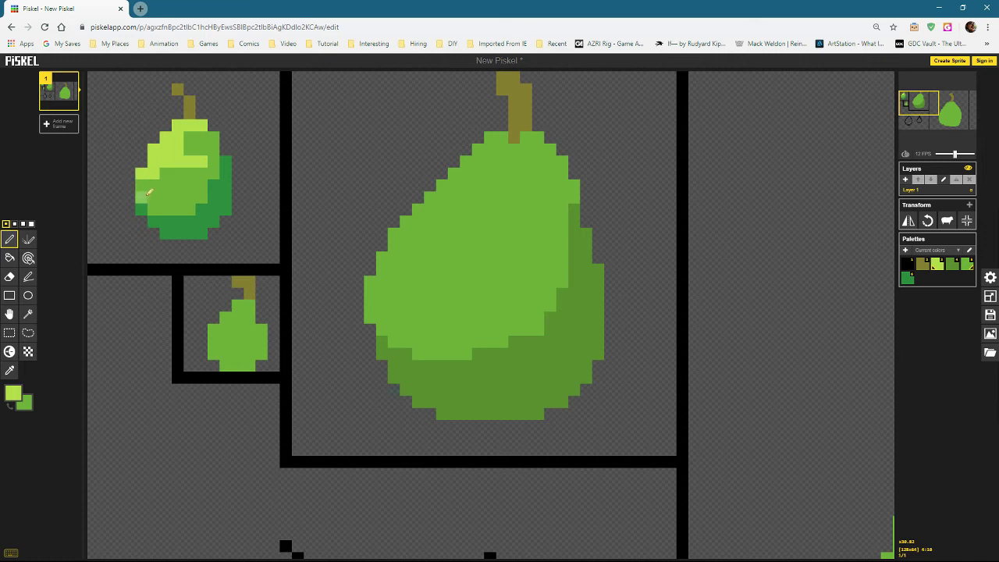
pyautogui.click(141, 186)
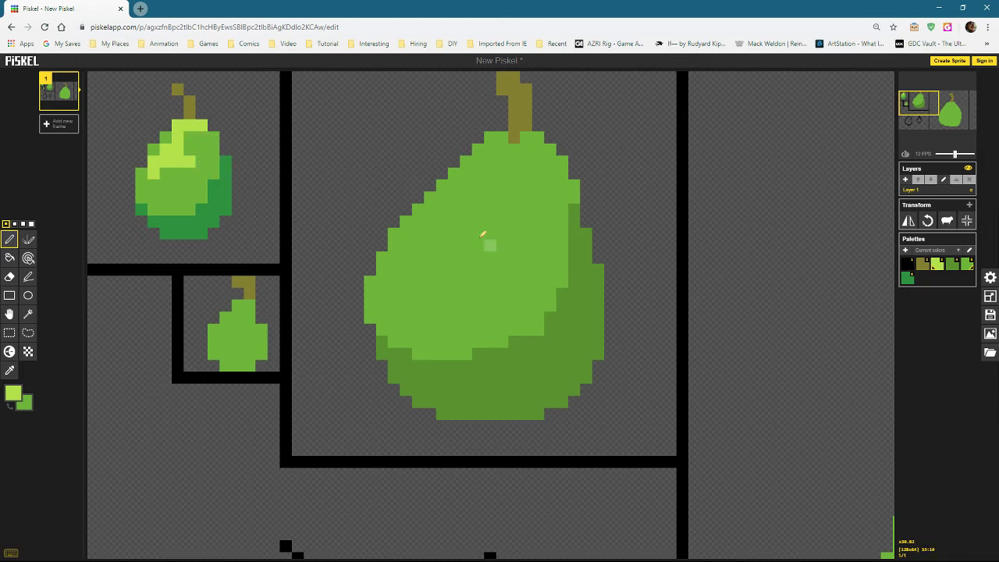
# Sketch the medium pear's highlight in yellow-green down its upper left side, with a branch inward and pixels around the stem's base.
pyautogui.moveTo(409, 257)
pyautogui.mouseDown()
pyautogui.moveTo(449, 221)
pyautogui.moveTo(513, 219)
pyautogui.moveTo(475, 212)
pyautogui.moveTo(463, 197)
pyautogui.moveTo(513, 138)
pyautogui.mouseUp()
pyautogui.click(503, 137)
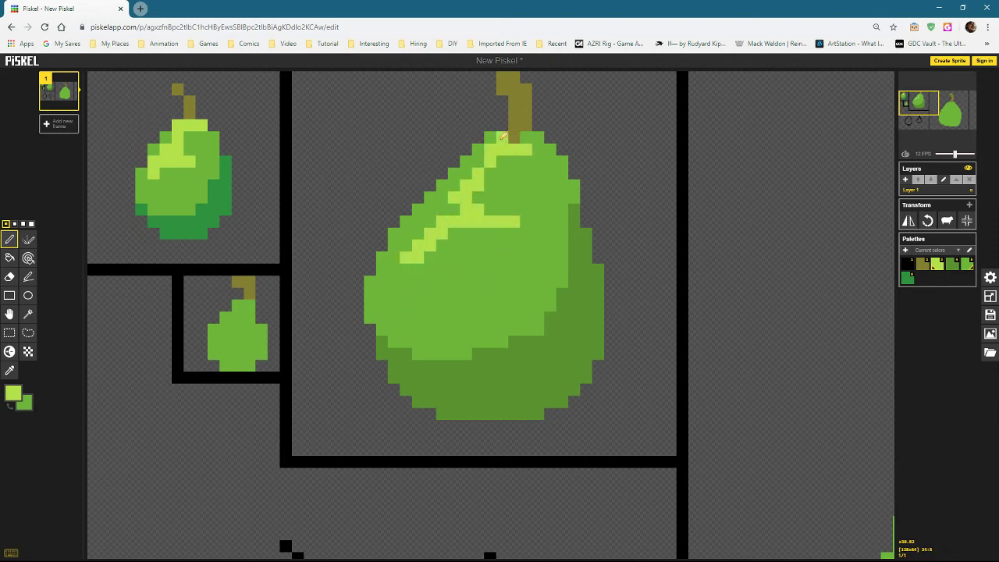
pyautogui.click(527, 137)
pyautogui.click(498, 137)
# Thicken the medium pear's highlight along the upper left side and round off and extend its inward branch.
pyautogui.moveTo(481, 149); pyautogui.dragTo(454, 187)
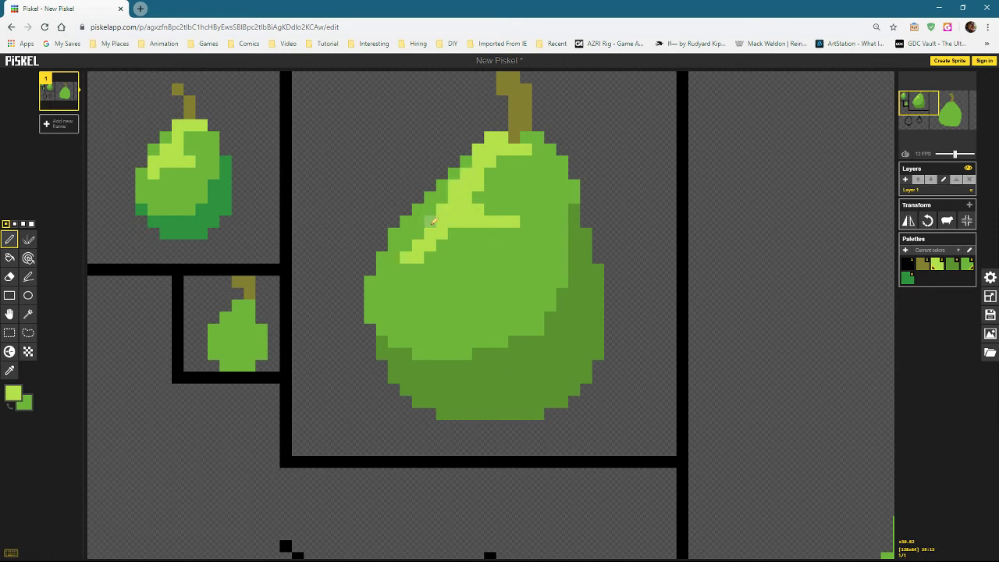
pyautogui.moveTo(433, 223); pyautogui.dragTo(406, 270)
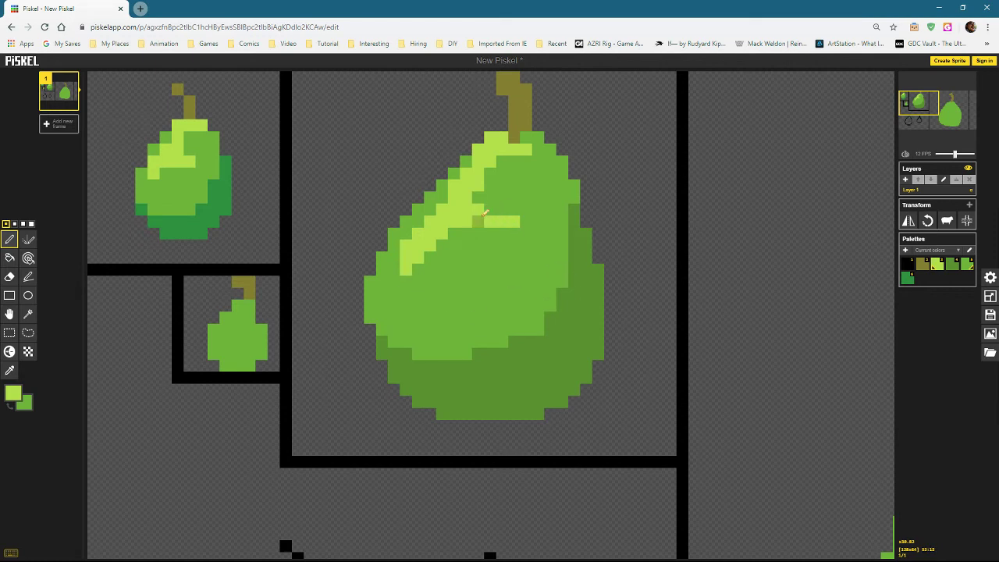
pyautogui.click(539, 234)
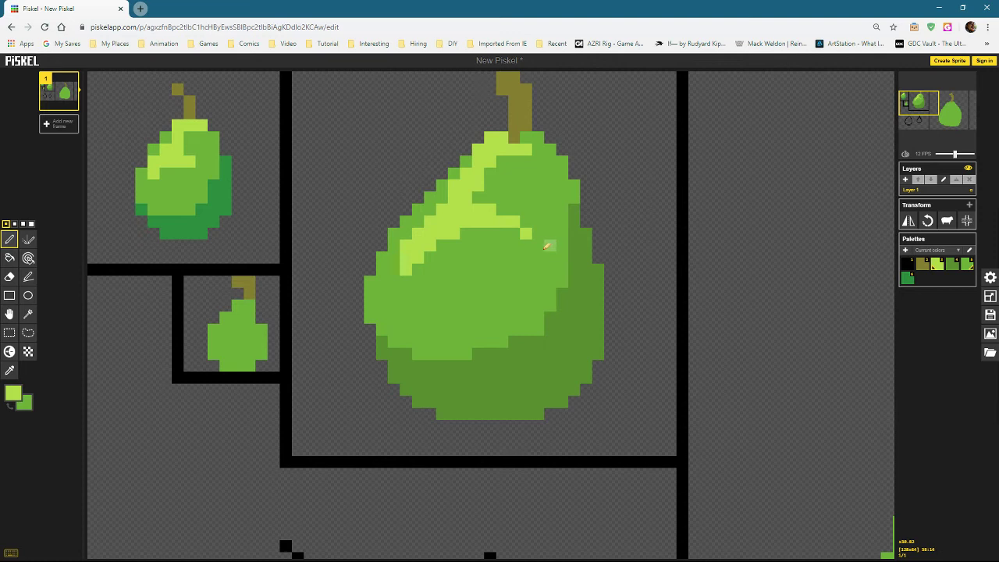
pyautogui.moveTo(468, 196); pyautogui.dragTo(499, 209)
pyautogui.click(515, 223)
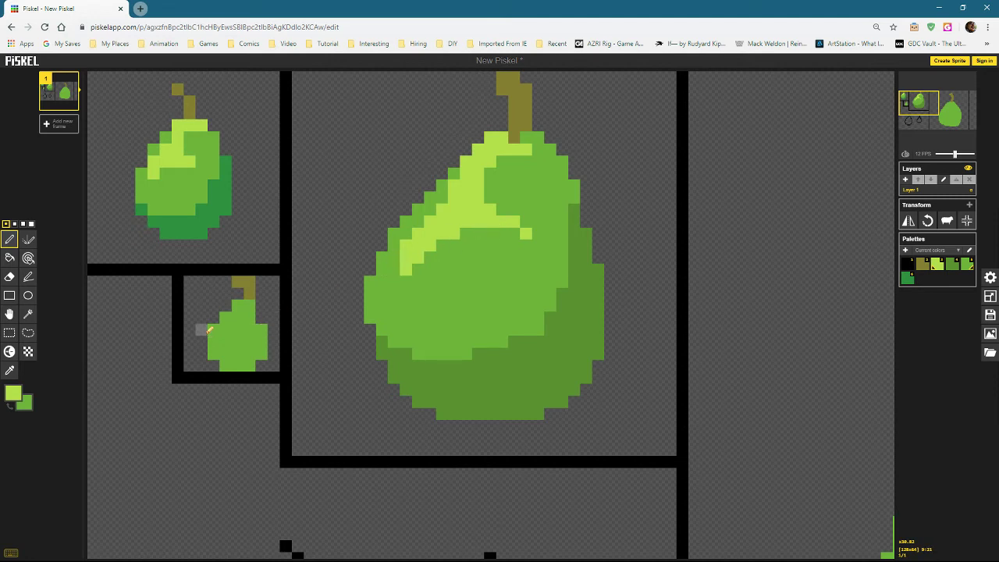
# Shade the smallest pear with the bluish green along its bottom row and lower right edge.
pyautogui.scroll(5, 208, 335)
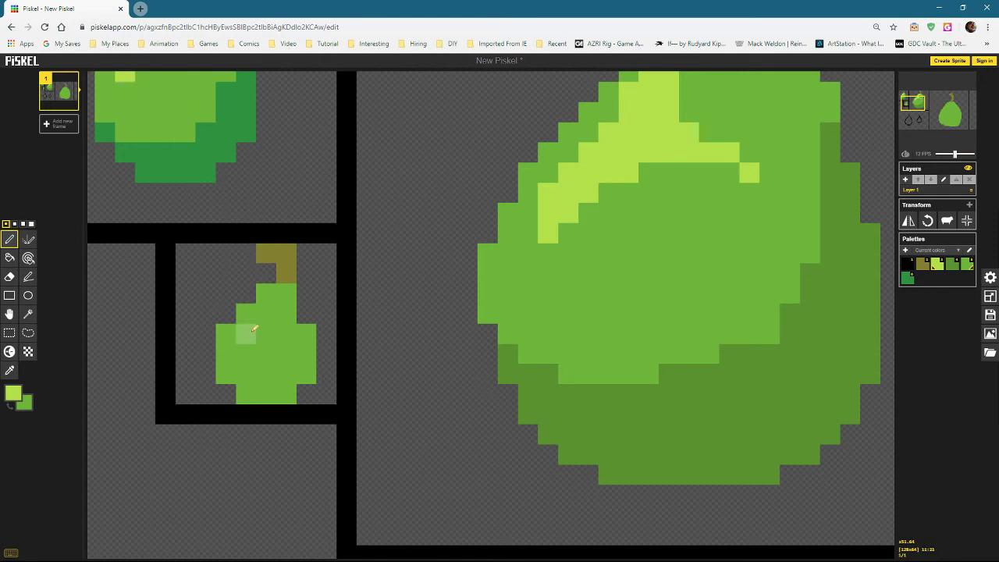
pyautogui.click(907, 280)
pyautogui.moveTo(265, 393); pyautogui.dragTo(286, 394)
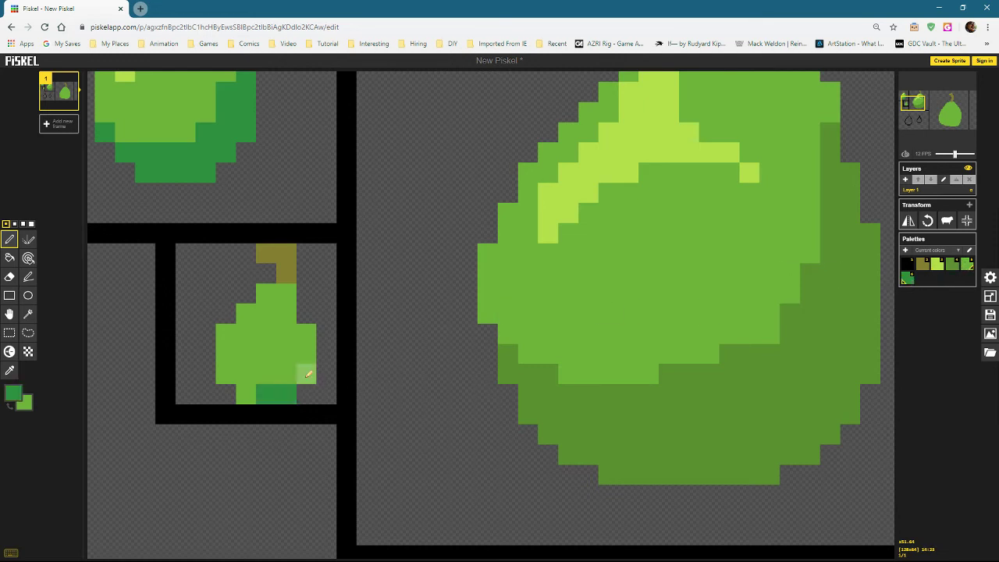
pyautogui.click(308, 375)
pyautogui.click(308, 353)
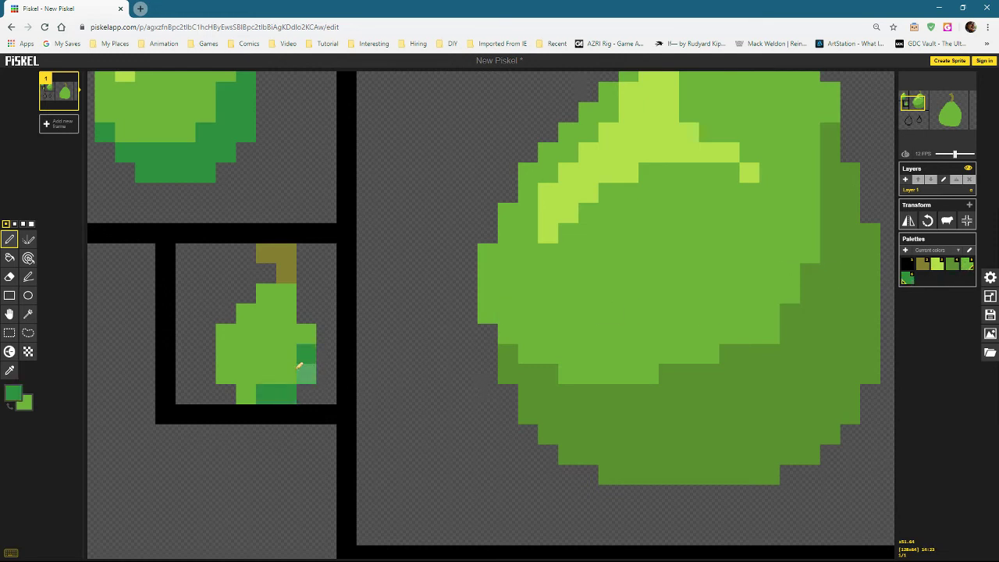
pyautogui.click(248, 392)
pyautogui.click(288, 373)
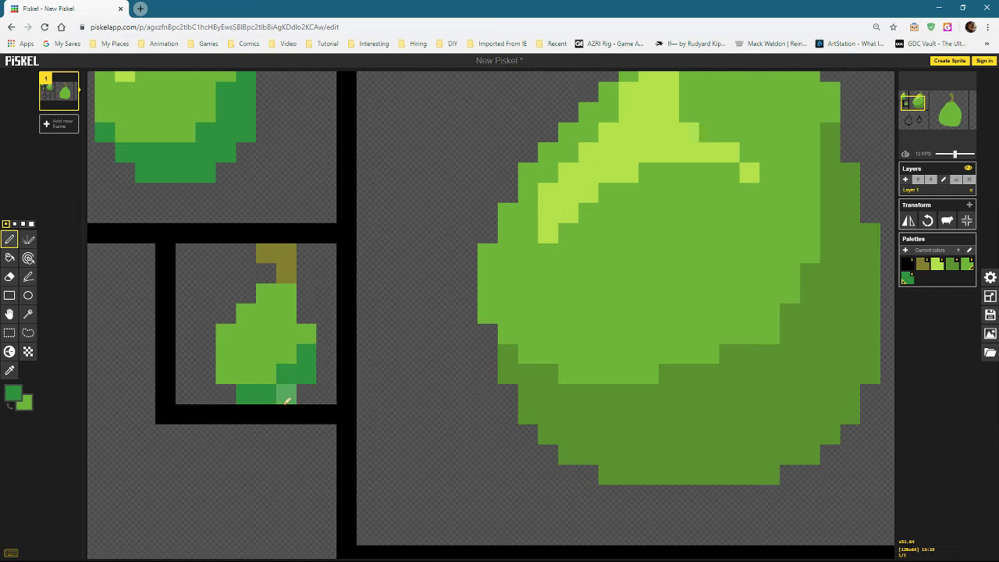
# Add two diagonal yellow-green highlight pixels on the smallest pear's upper left edge.
pyautogui.click(938, 265)
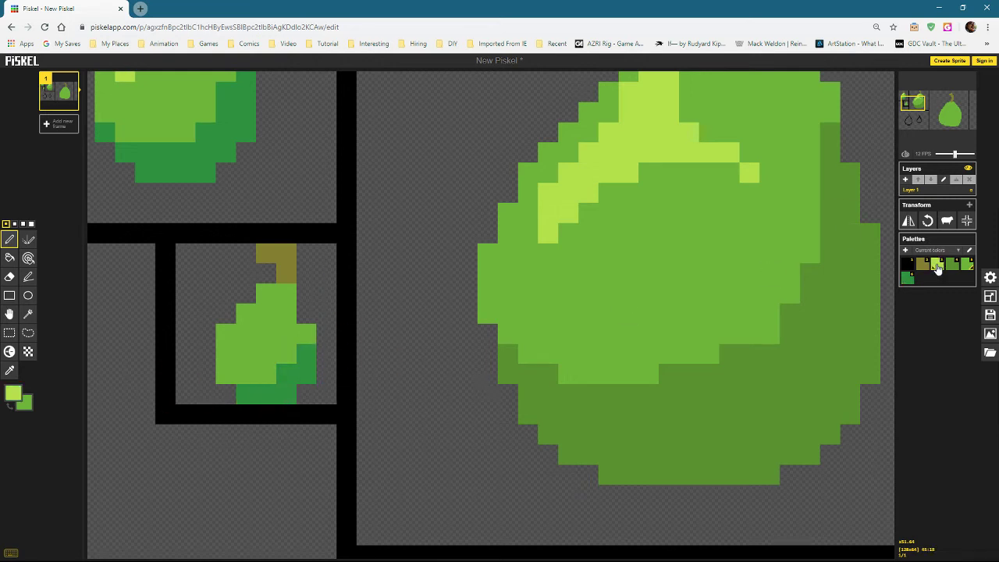
pyautogui.click(246, 313)
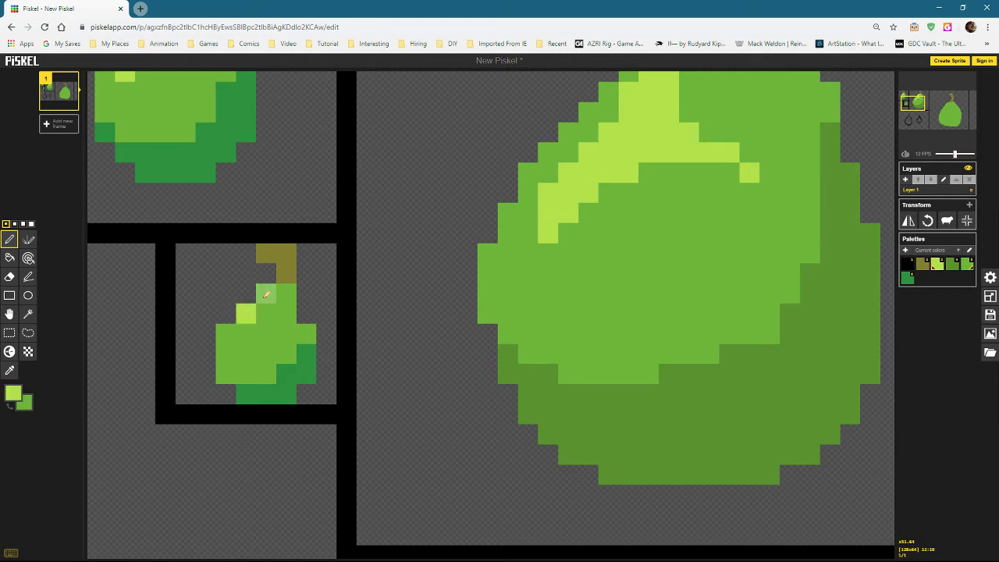
pyautogui.click(266, 293)
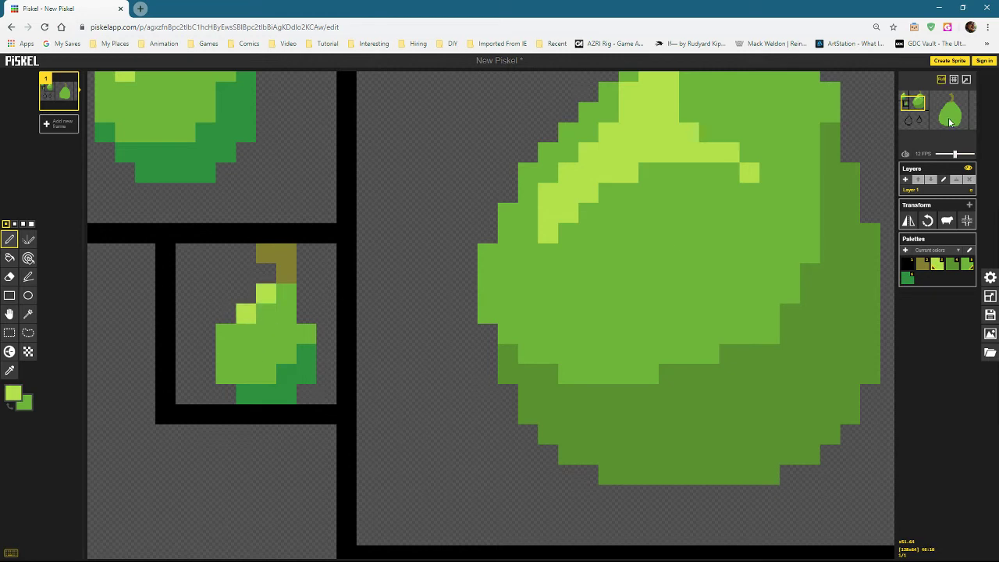
pyautogui.scroll(-5, 297, 250)
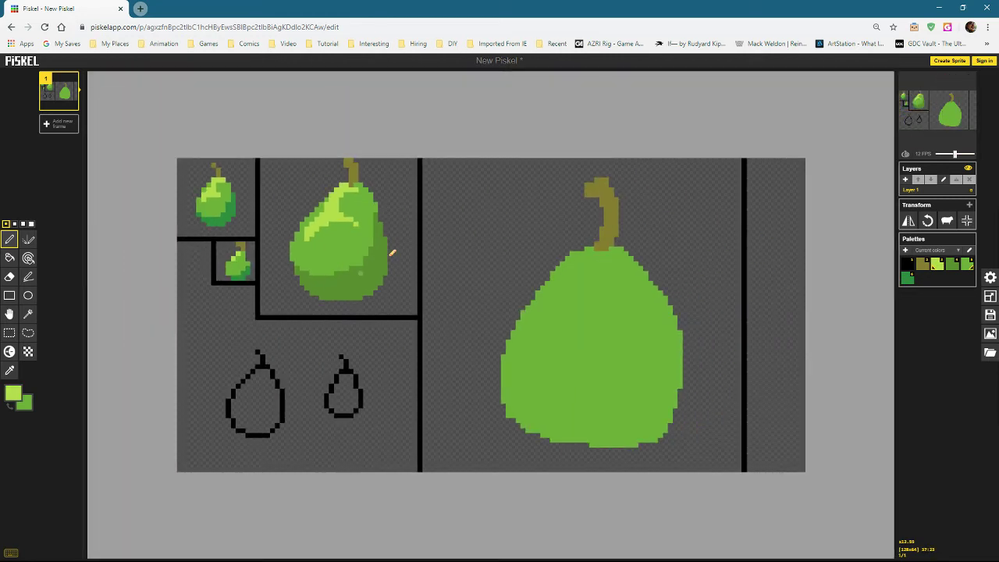
# Examine the shaded small and medium pears from a distance and close up.
pyautogui.scroll(-5, 391, 252)
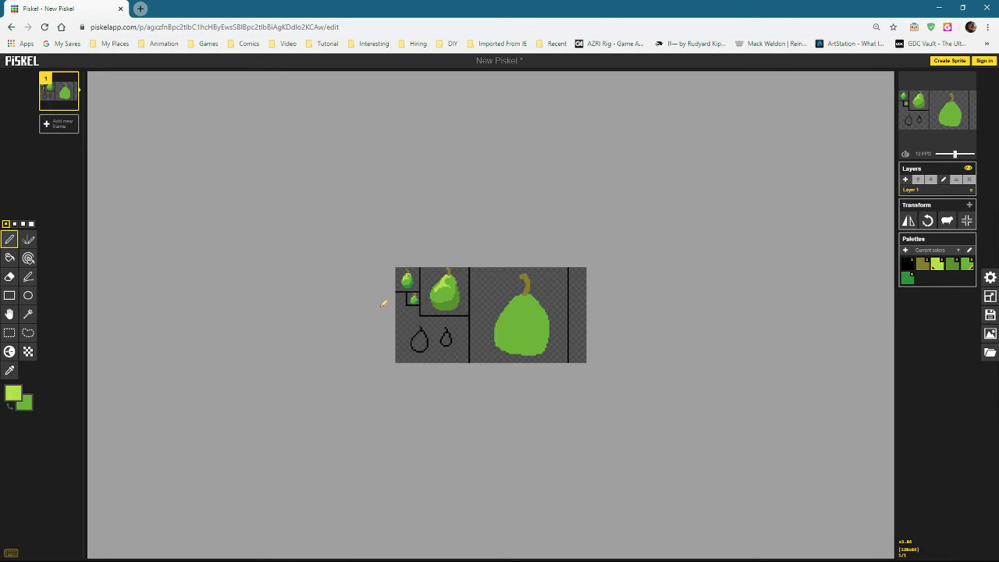
pyautogui.scroll(6, 424, 285)
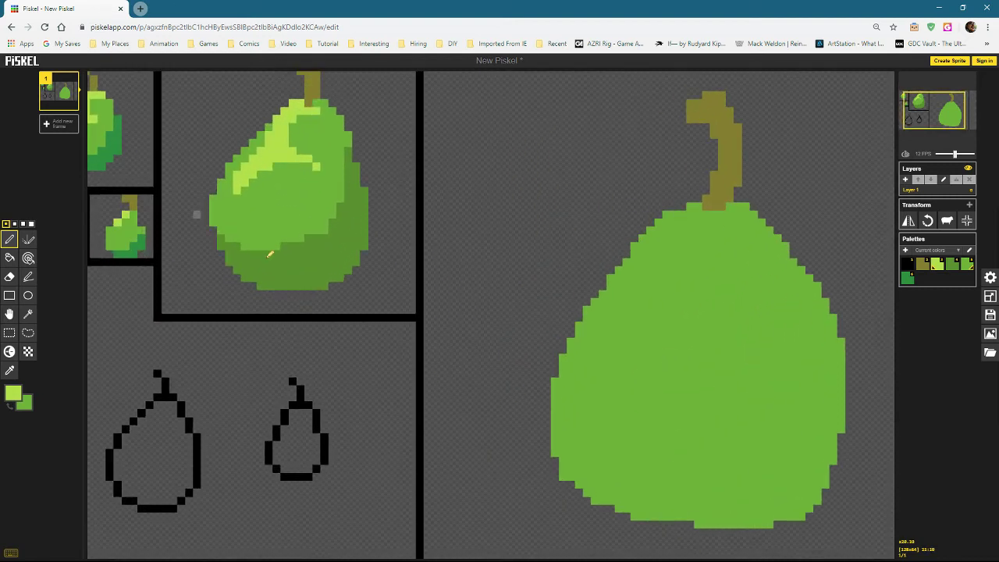
pyautogui.moveTo(952, 109); pyautogui.dragTo(950, 109)
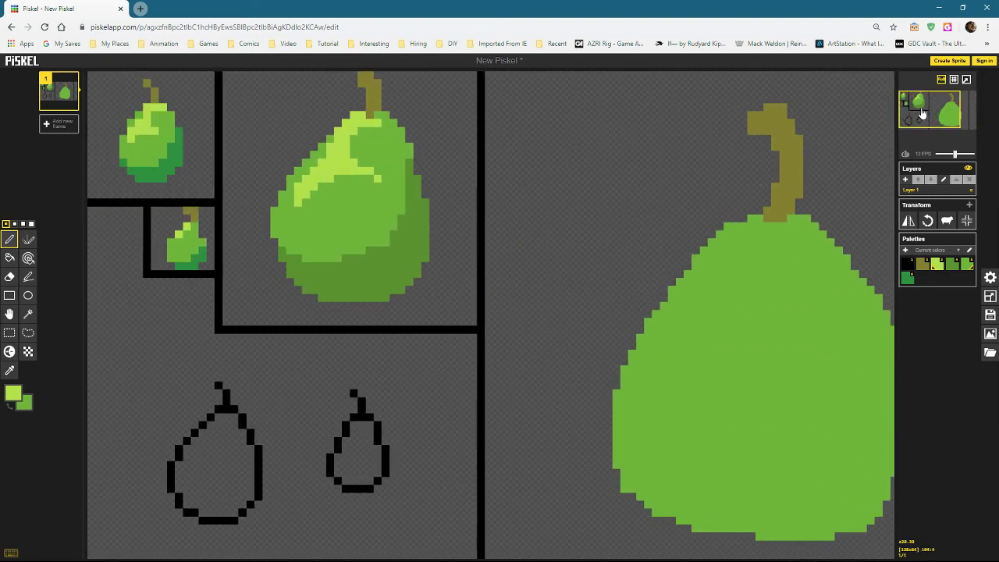
pyautogui.scroll(1, 181, 244)
pyautogui.click(919, 111)
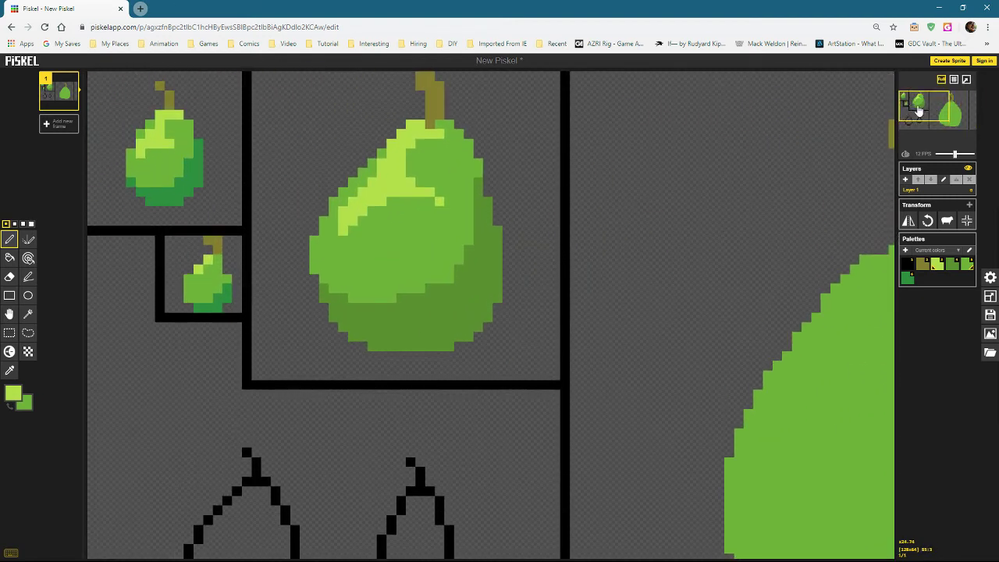
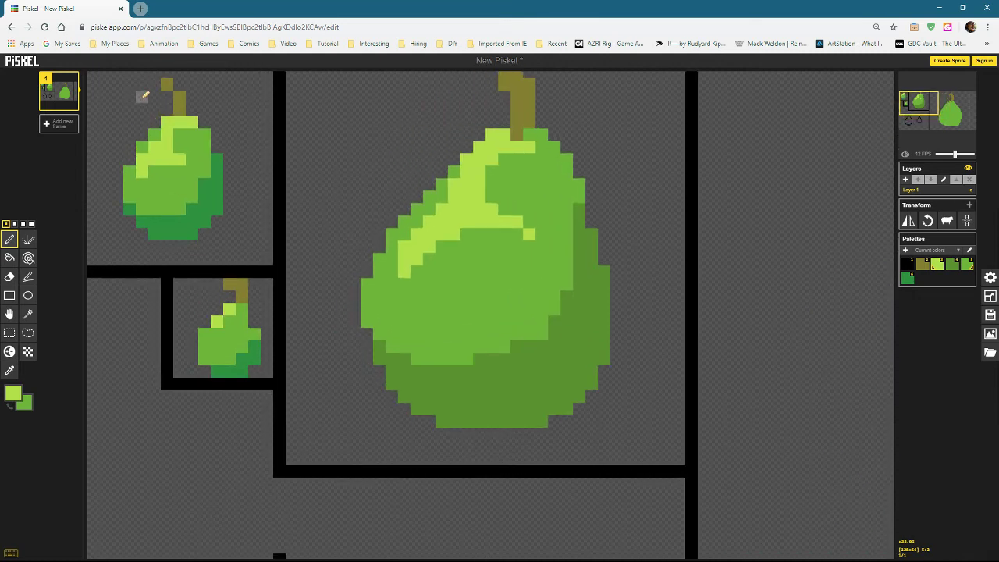
pyautogui.scroll(3, 142, 97)
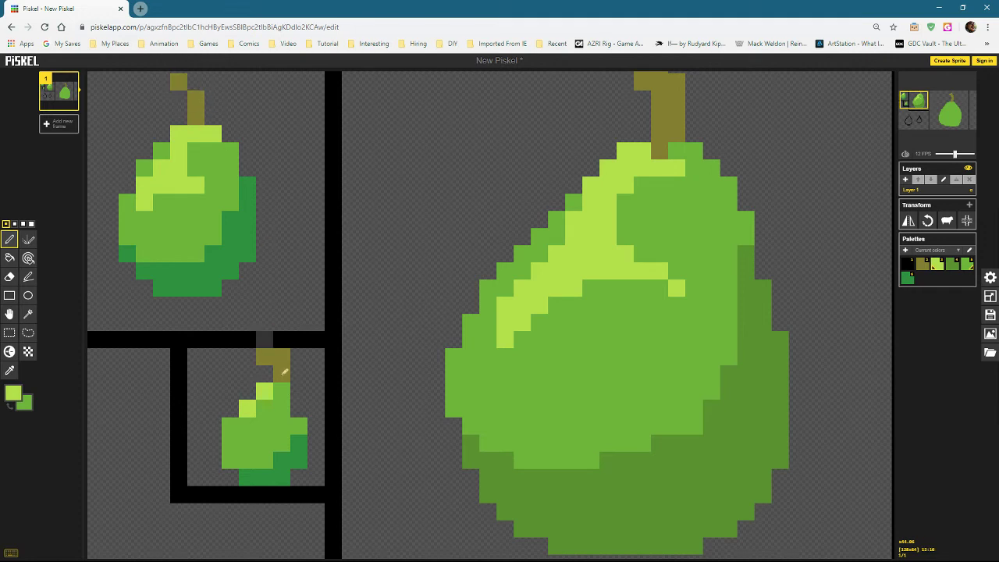
pyautogui.scroll(-1, 681, 173)
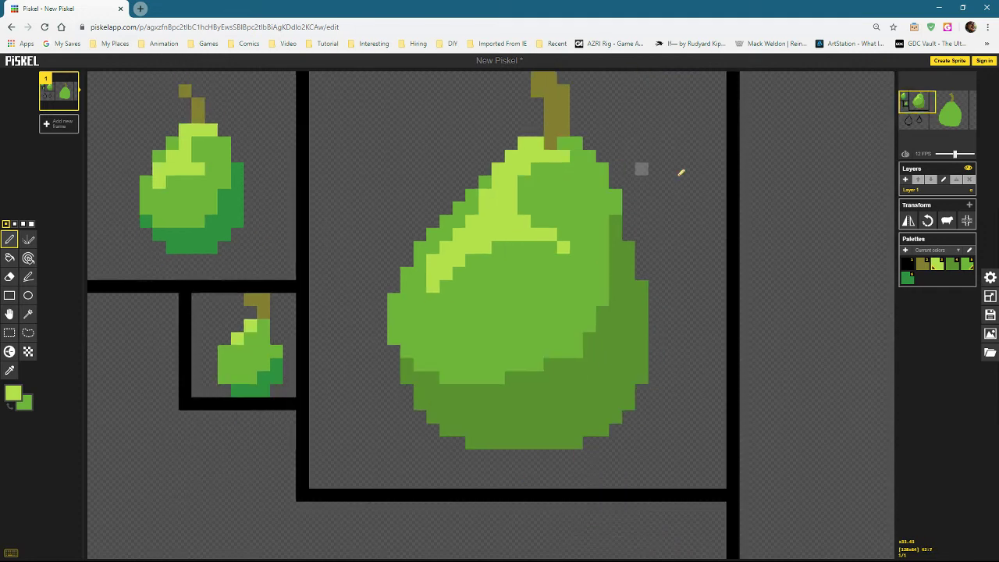
pyautogui.scroll(-1, 567, 138)
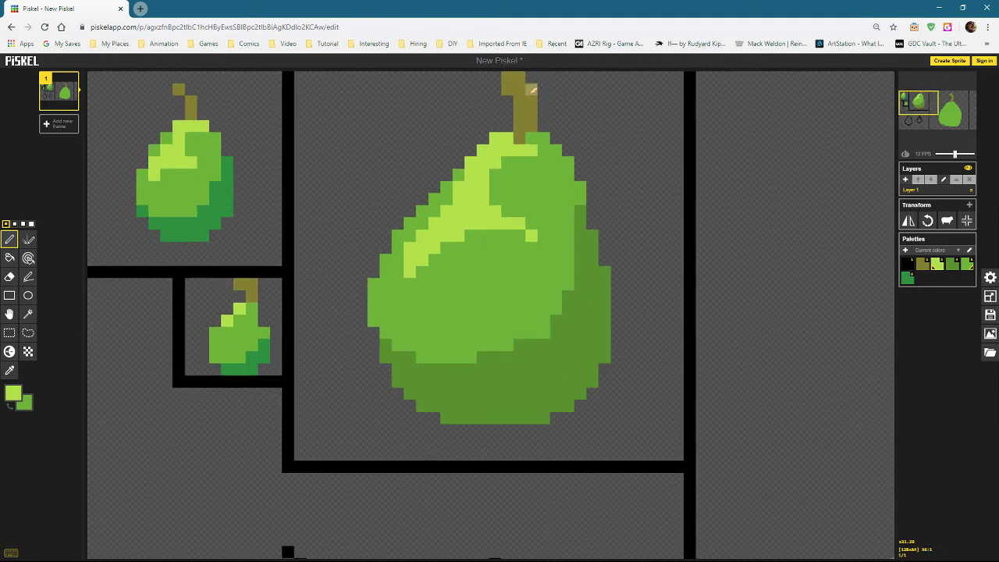
# Try a dark brown shadow, mixed from the stem's olive, down the right side of the medium pear's stem.
pyautogui.moveTo(531, 90); pyautogui.dragTo(531, 117)
pyautogui.hotkey('ctrl', 'z')
pyautogui.click(921, 265)
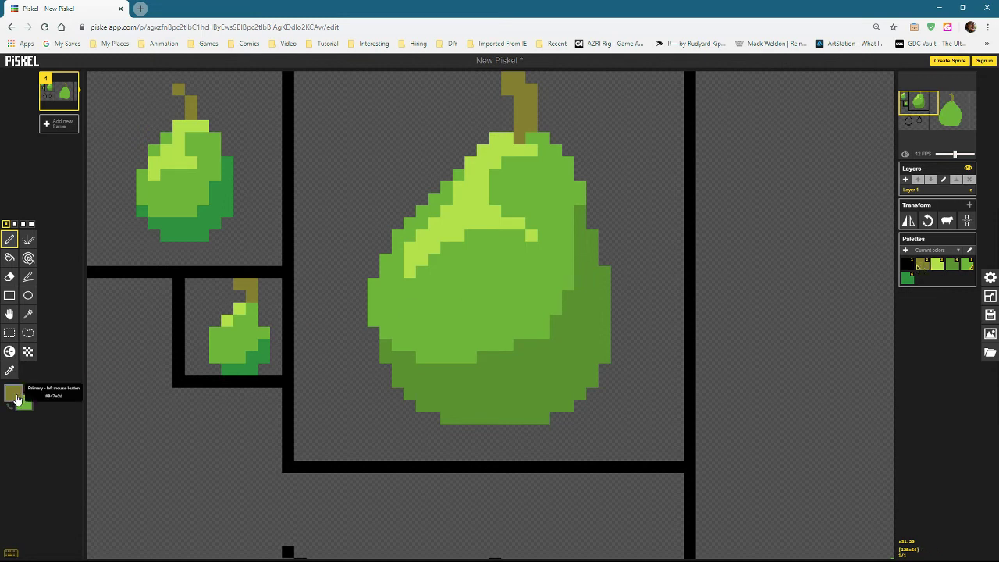
pyautogui.click(14, 394)
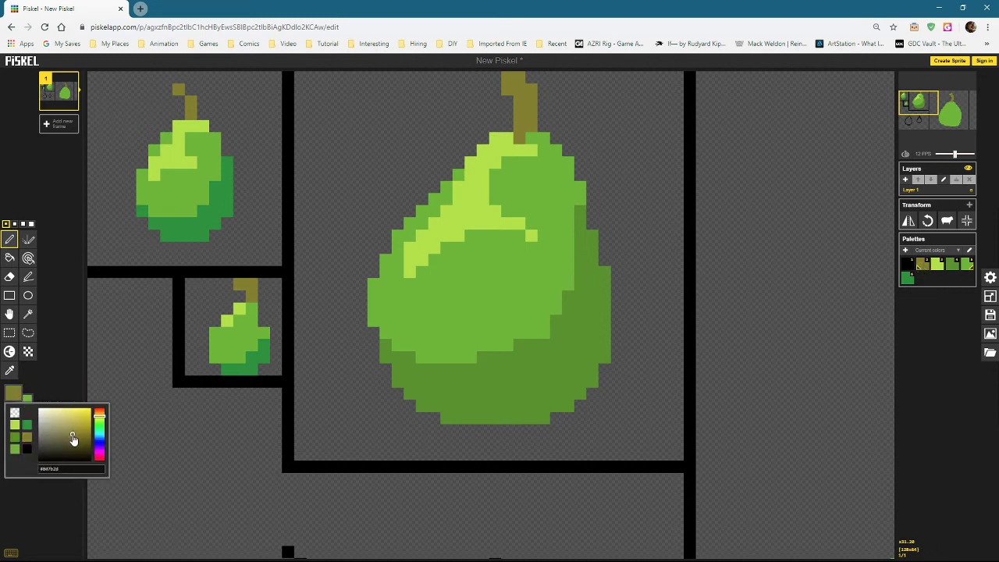
pyautogui.moveTo(73, 439); pyautogui.dragTo(74, 442)
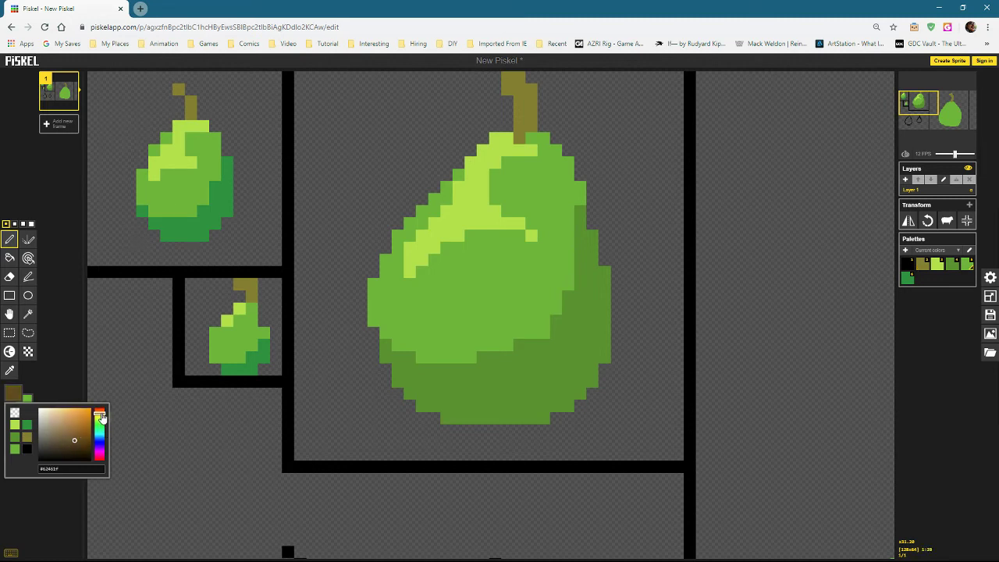
pyautogui.moveTo(102, 419); pyautogui.dragTo(100, 415)
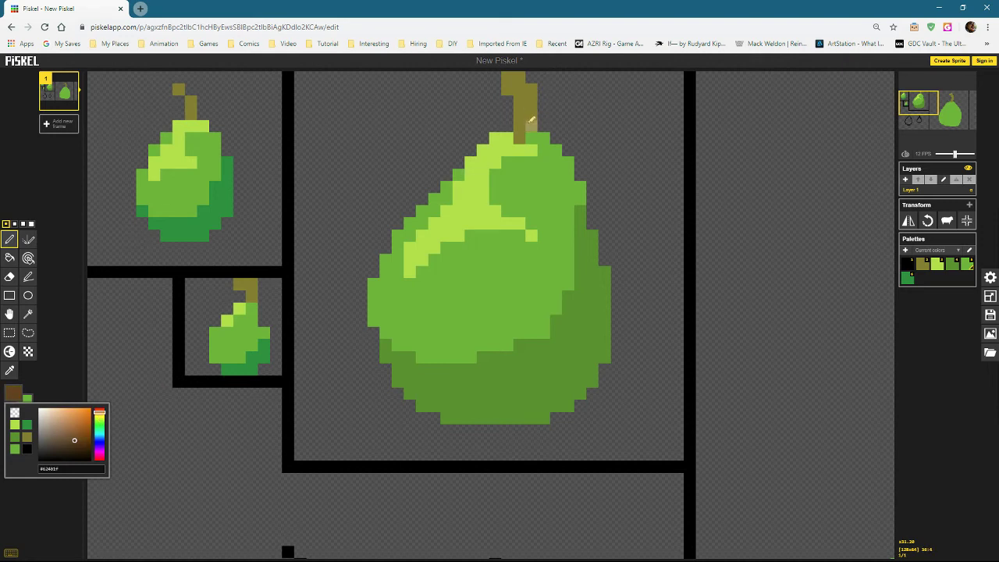
pyautogui.moveTo(533, 126); pyautogui.dragTo(533, 97)
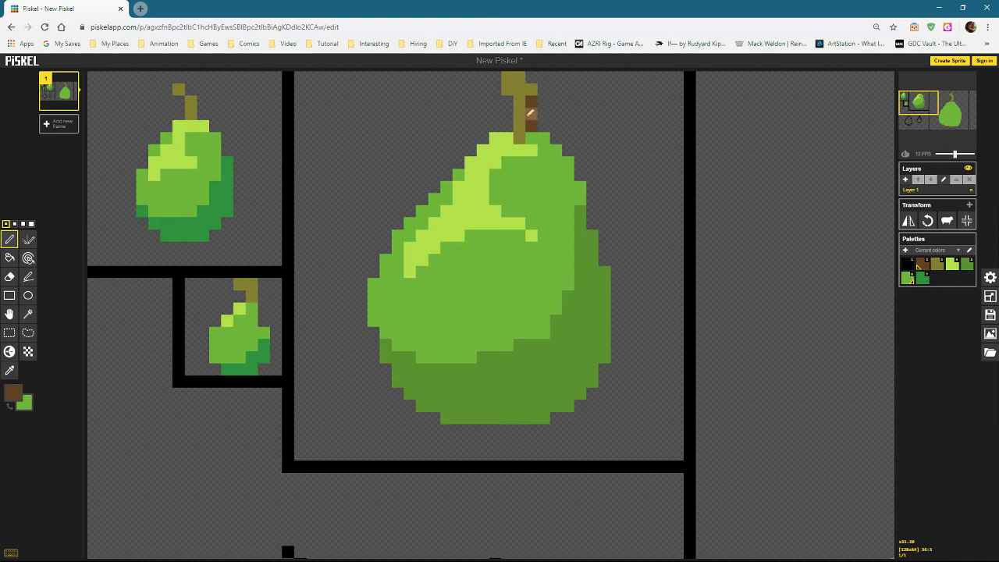
# Mix a lighter warm brown from the olive and repaint the medium stem's shadow along its right side and base.
pyautogui.click(18, 393)
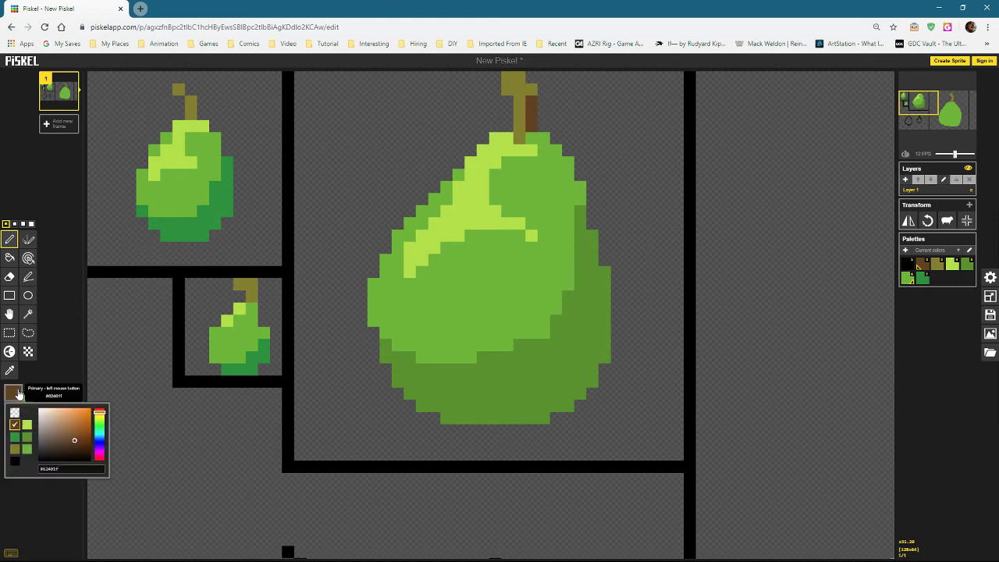
pyautogui.click(15, 452)
pyautogui.click(14, 392)
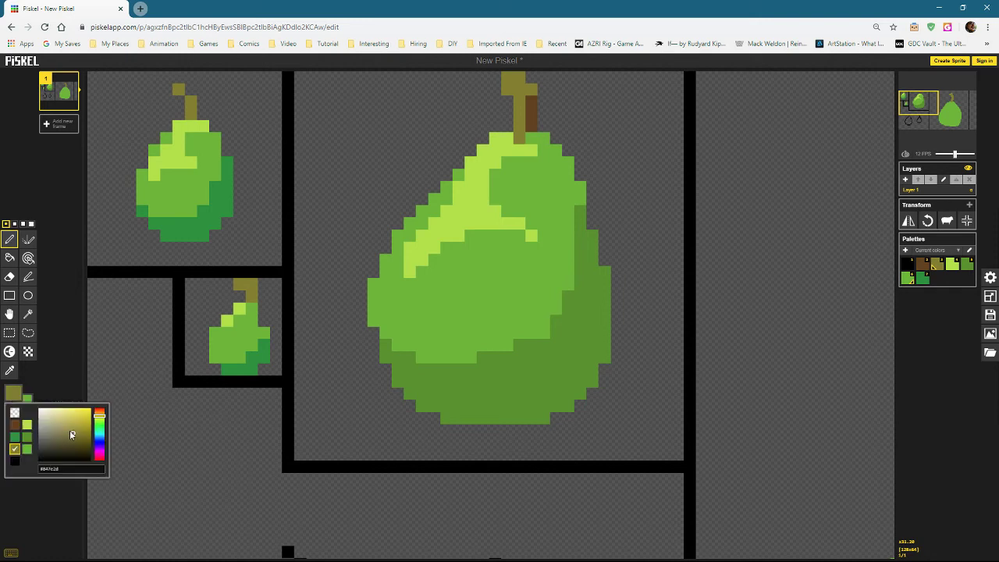
pyautogui.moveTo(74, 439); pyautogui.dragTo(100, 422)
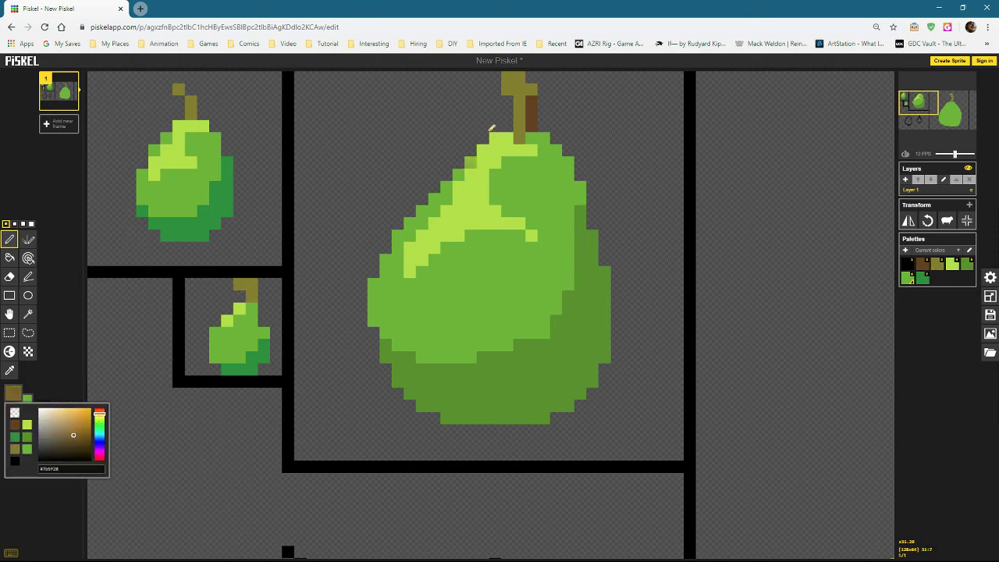
pyautogui.click(536, 121)
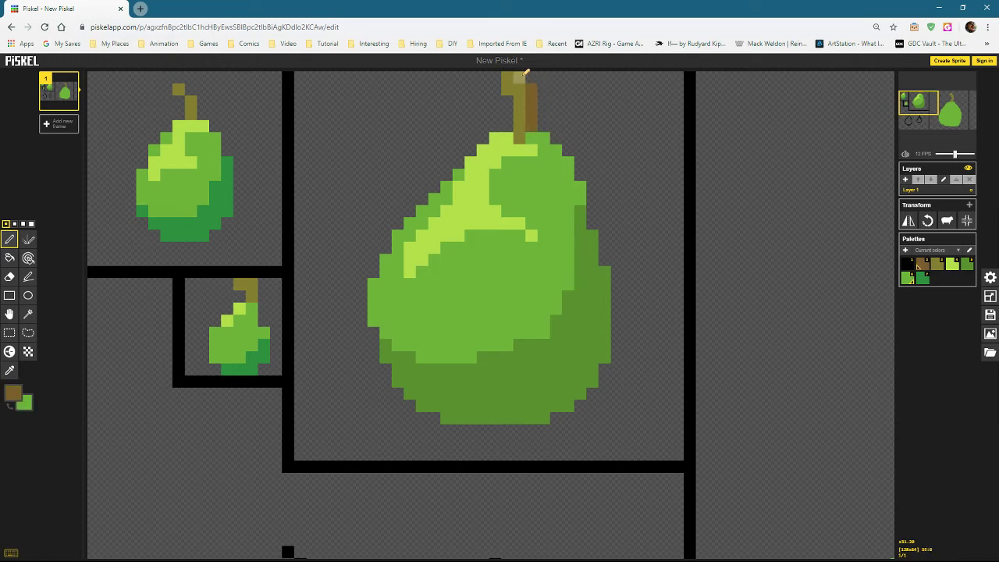
pyautogui.click(519, 138)
pyautogui.click(518, 125)
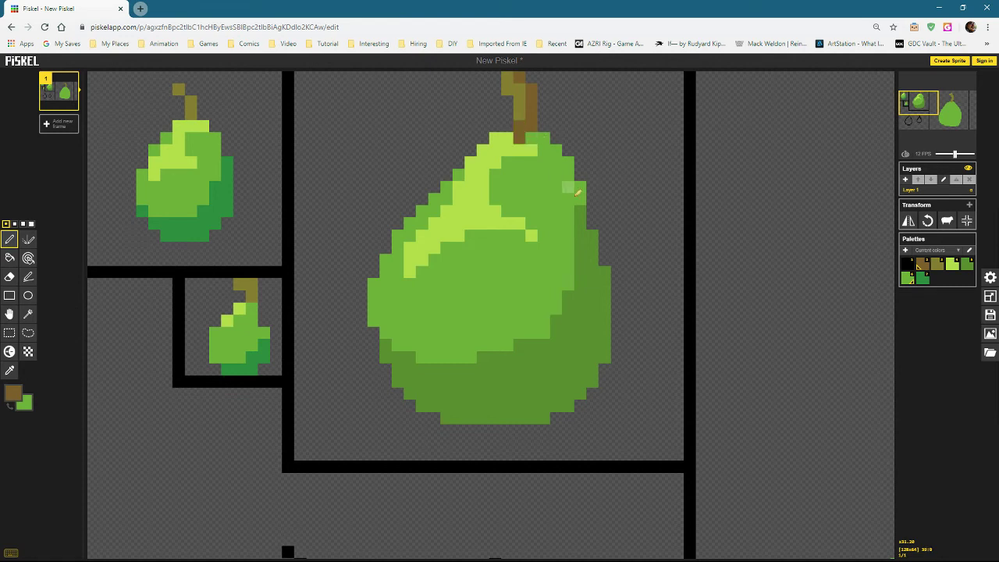
pyautogui.click(524, 148)
# Pair the brown with olive as secondary colour and restore olive on the medium stem, keeping brown only in its right column.
pyautogui.click(11, 406)
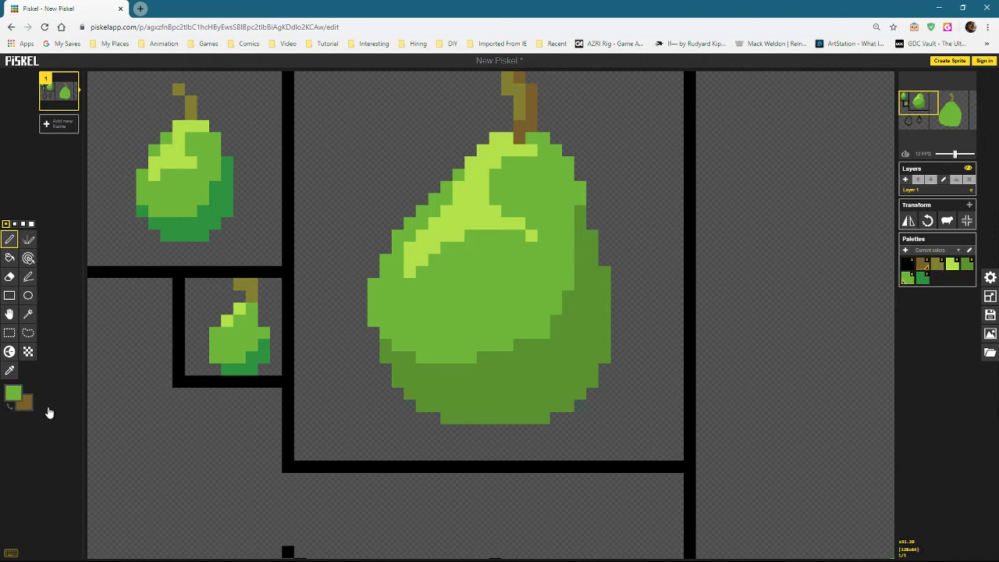
pyautogui.click(935, 267)
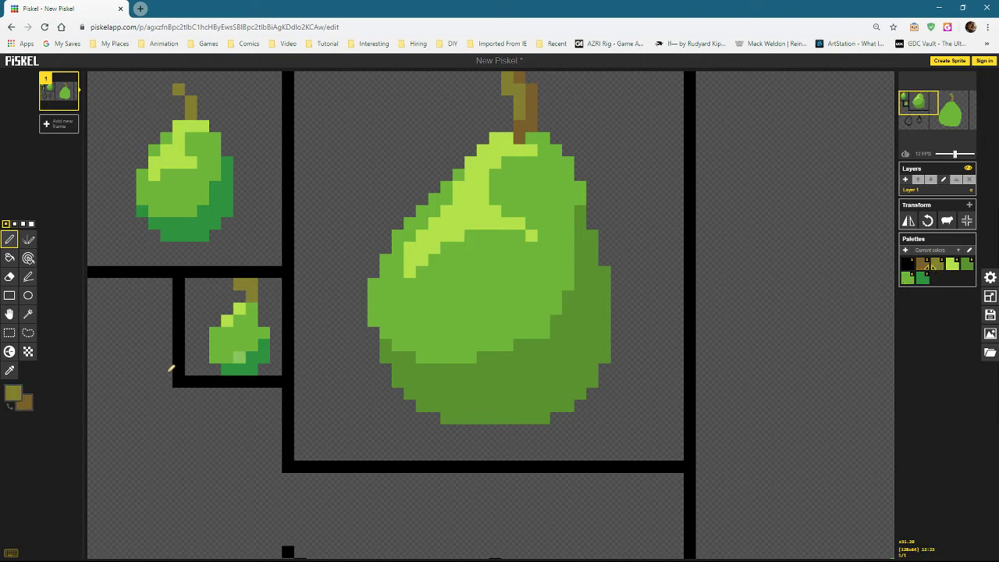
pyautogui.click(10, 405)
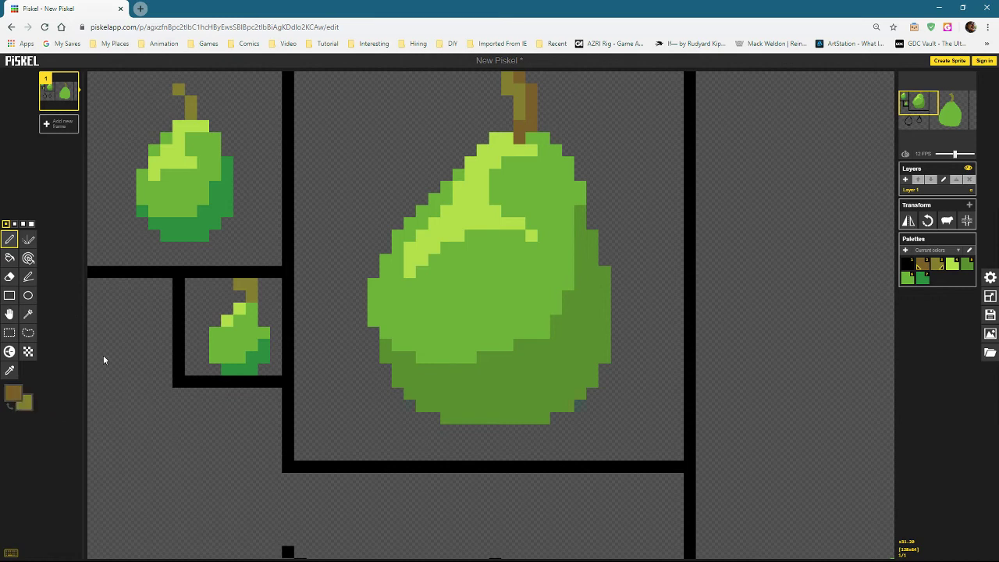
pyautogui.moveTo(521, 87)
pyautogui.mouseDown()
pyautogui.moveTo(532, 103)
pyautogui.moveTo(527, 134)
pyautogui.mouseUp()
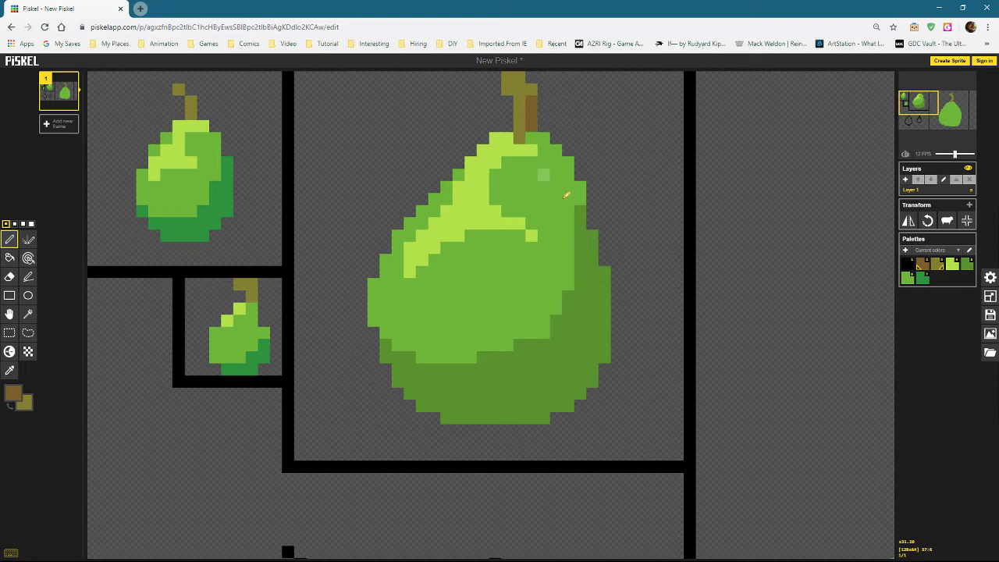
# Shade the large pear's stem with the brown along its right side, from the base up around the curve.
pyautogui.scroll(-3, 577, 254)
pyautogui.click(704, 206)
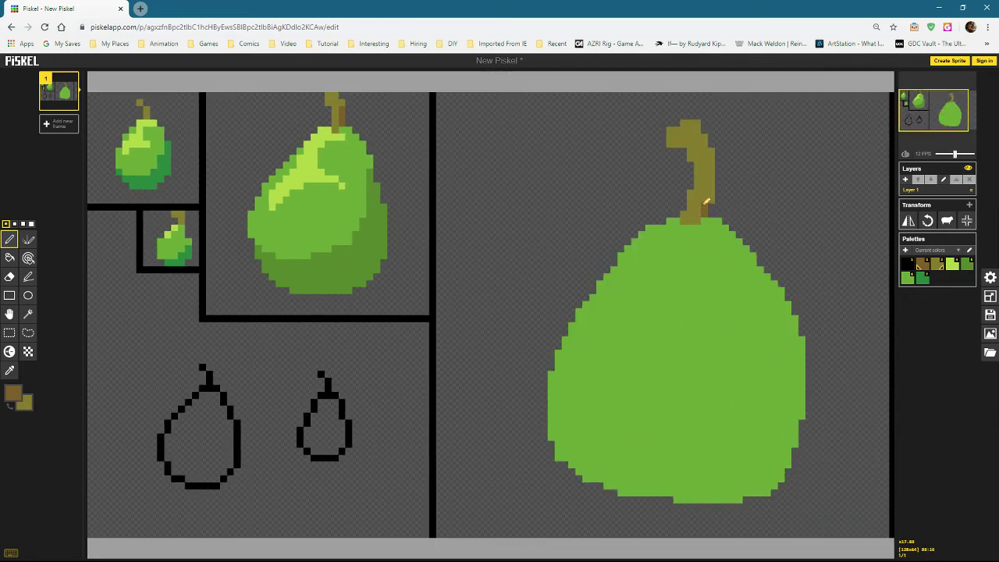
pyautogui.moveTo(710, 182); pyautogui.dragTo(697, 123)
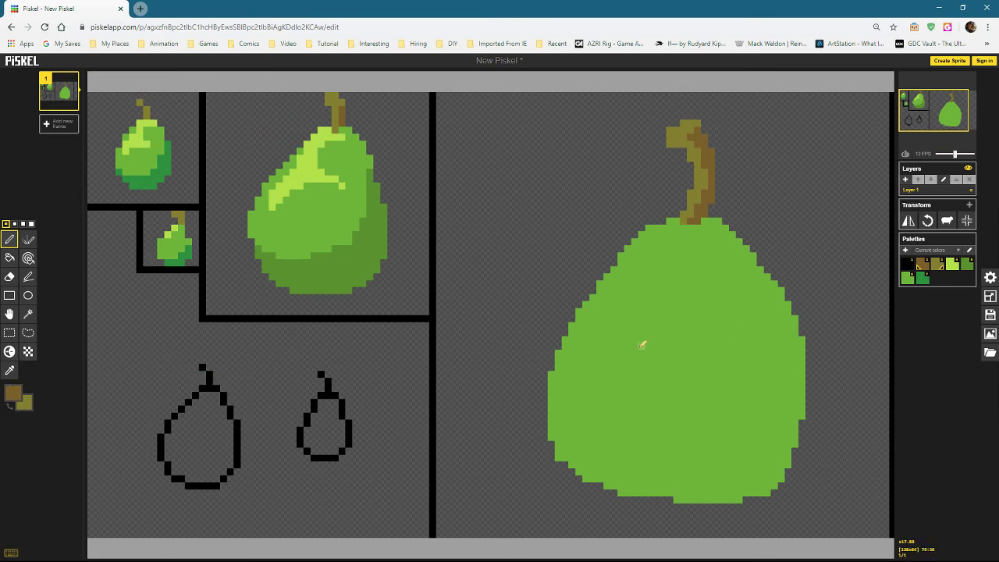
# Outline the large pear's shadow in bluish green, with base green as secondary colour, curving from the stem's base to the lower left edge.
pyautogui.click(908, 279)
pyautogui.click(10, 406)
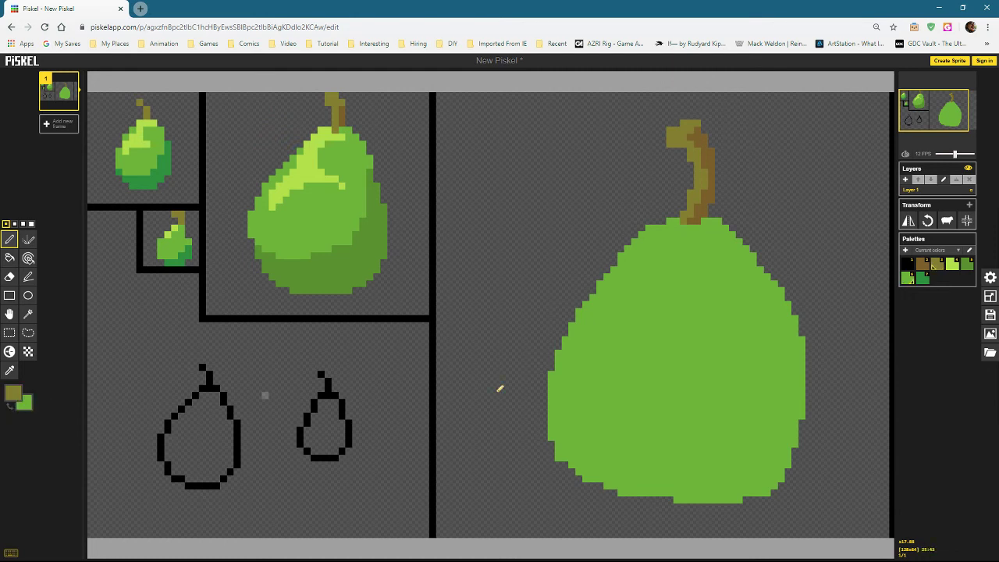
pyautogui.click(922, 279)
pyautogui.click(10, 406)
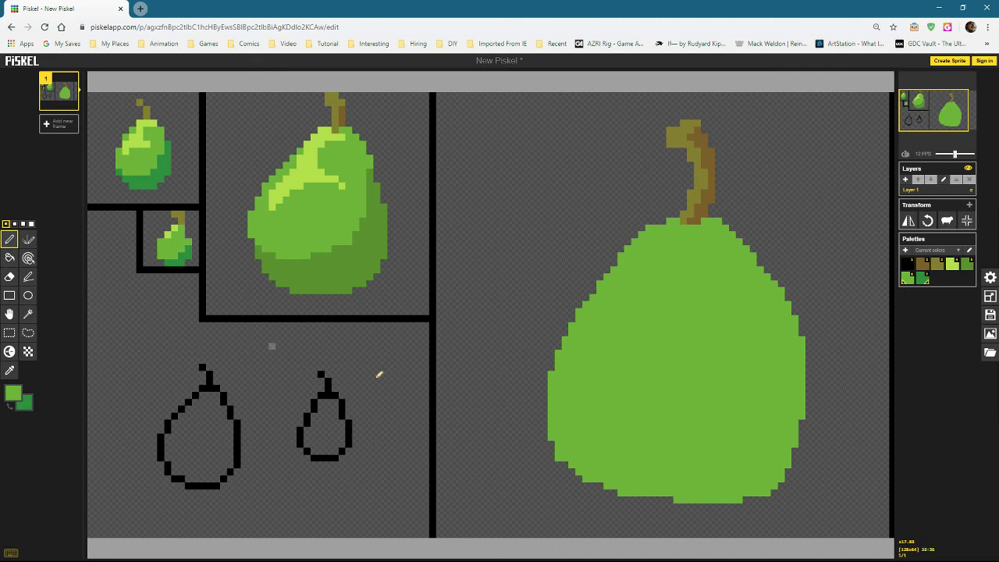
pyautogui.moveTo(967, 79)
pyautogui.press('x')
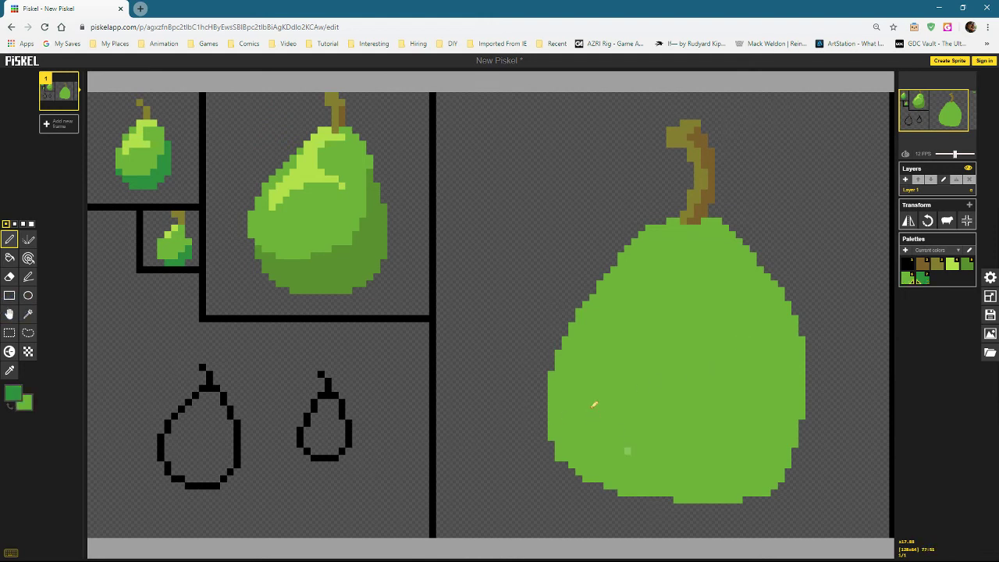
pyautogui.moveTo(624, 453)
pyautogui.mouseDown()
pyautogui.moveTo(663, 458)
pyautogui.moveTo(726, 338)
pyautogui.mouseUp()
pyautogui.moveTo(733, 373); pyautogui.dragTo(691, 445)
pyautogui.moveTo(719, 409); pyautogui.dragTo(681, 452)
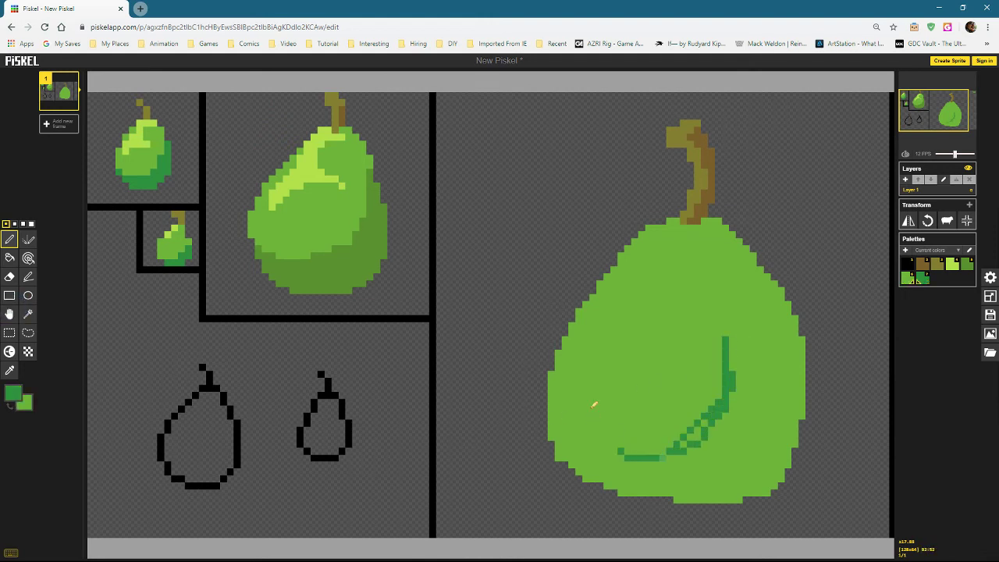
pyautogui.moveTo(726, 336)
pyautogui.mouseDown()
pyautogui.moveTo(738, 255)
pyautogui.moveTo(710, 228)
pyautogui.mouseUp()
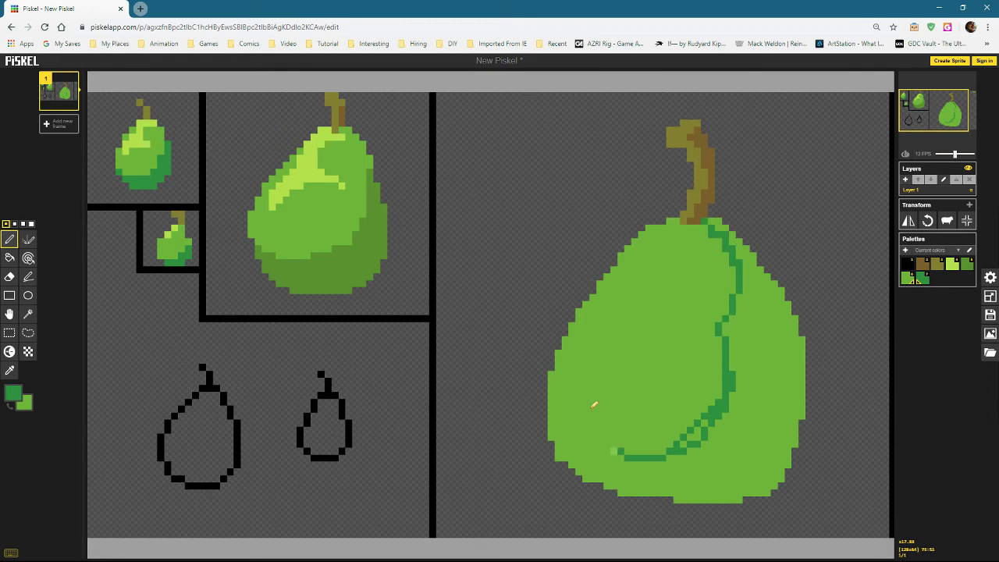
pyautogui.moveTo(614, 451); pyautogui.dragTo(557, 406)
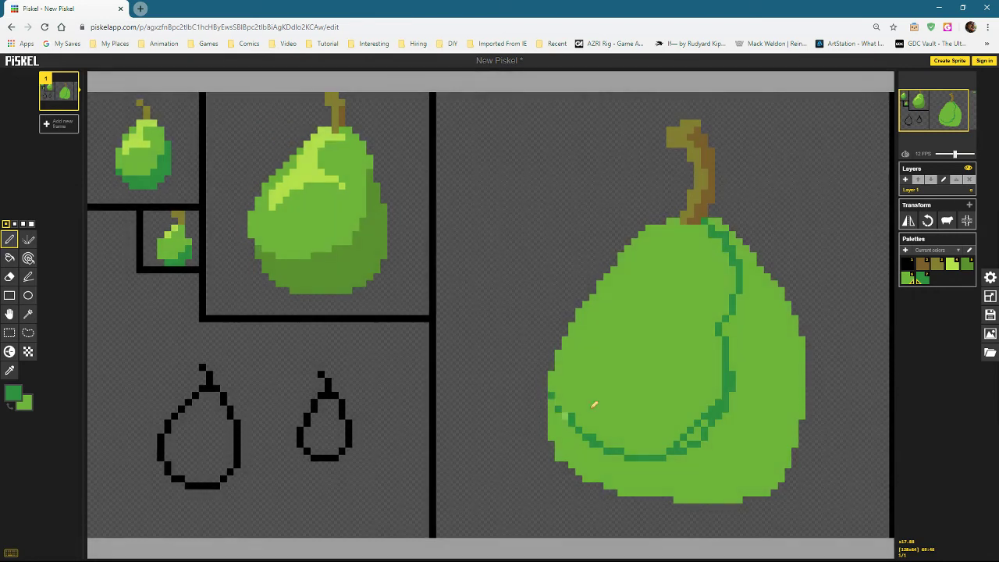
# Fill the large pear's outlined shadow area with the bluish green and clean up stray pixels along its inner edge.
pyautogui.press('b')
pyautogui.click(746, 479)
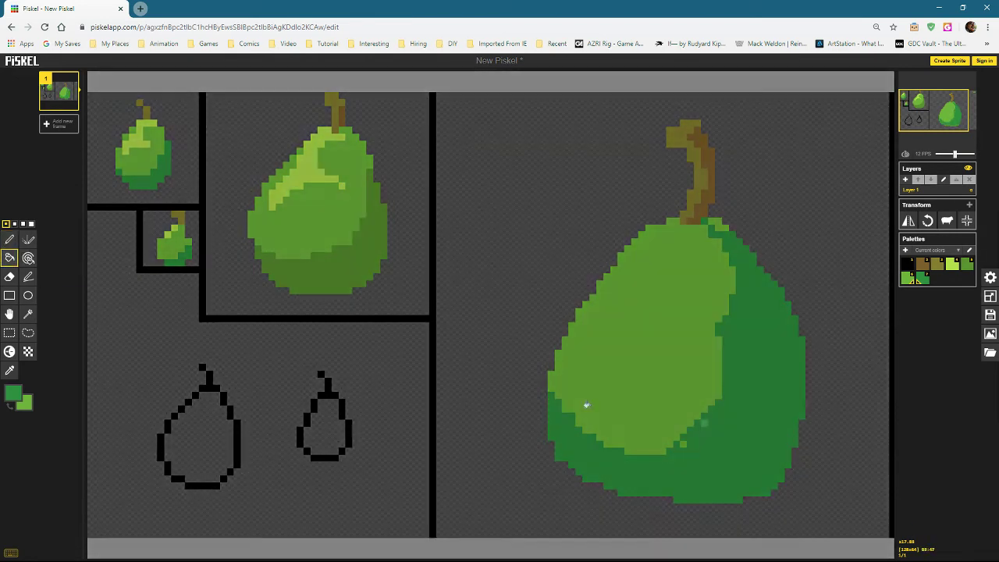
pyautogui.press('p')
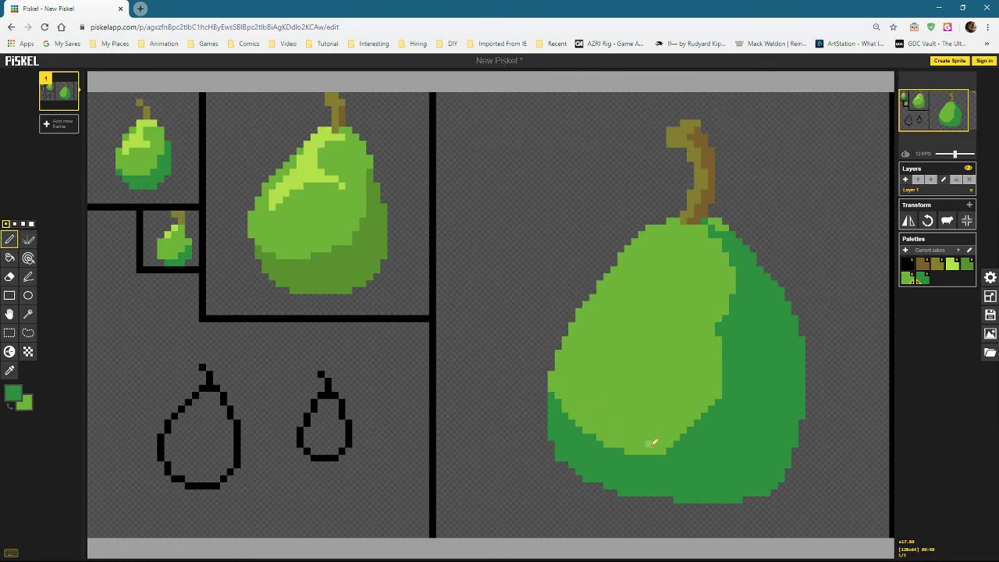
# Reshape the large pear's shadow so the light area bulges toward the lower right, and round out the pear's bottom edge in bluish green.
pyautogui.moveTo(672, 446)
pyautogui.mouseDown()
pyautogui.moveTo(725, 404)
pyautogui.moveTo(677, 442)
pyautogui.moveTo(725, 413)
pyautogui.moveTo(731, 352)
pyautogui.moveTo(737, 402)
pyautogui.moveTo(716, 439)
pyautogui.mouseUp()
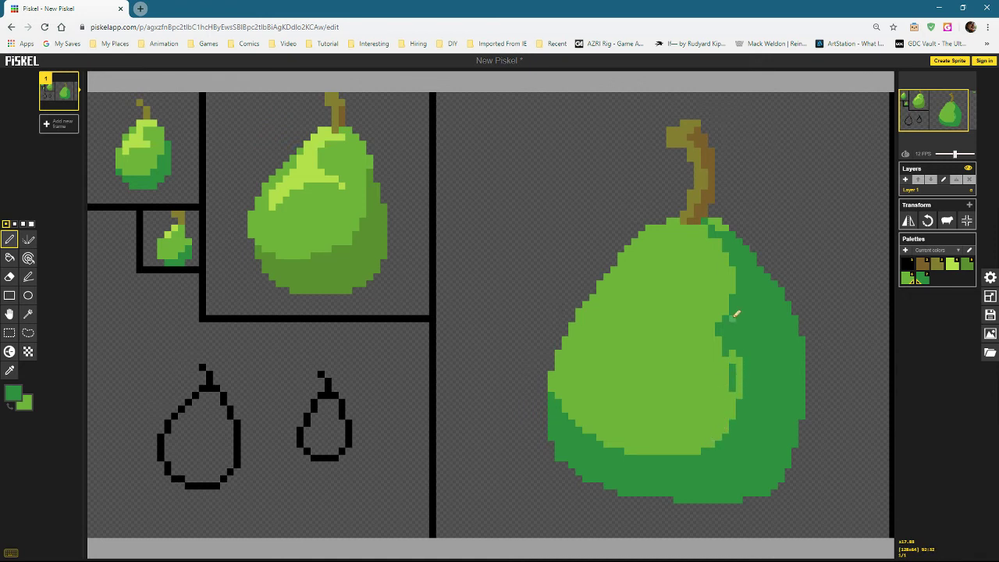
pyautogui.moveTo(736, 314)
pyautogui.mouseDown()
pyautogui.moveTo(725, 326)
pyautogui.moveTo(739, 365)
pyautogui.moveTo(731, 393)
pyautogui.mouseUp()
pyautogui.moveTo(728, 352)
pyautogui.mouseDown()
pyautogui.moveTo(734, 345)
pyautogui.moveTo(751, 368)
pyautogui.moveTo(748, 397)
pyautogui.moveTo(721, 434)
pyautogui.mouseUp()
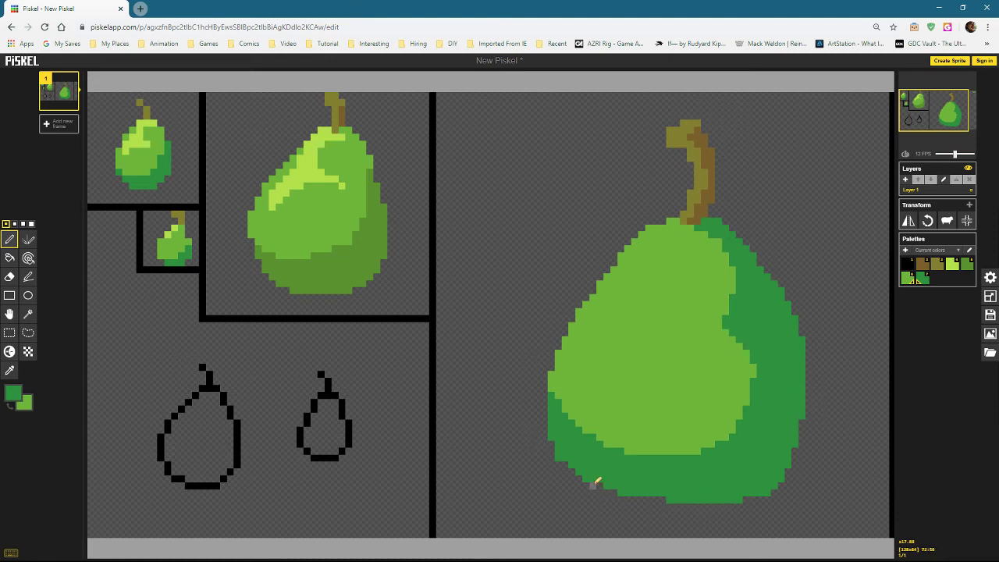
pyautogui.moveTo(617, 488)
pyautogui.mouseDown()
pyautogui.moveTo(698, 500)
pyautogui.moveTo(750, 492)
pyautogui.mouseUp()
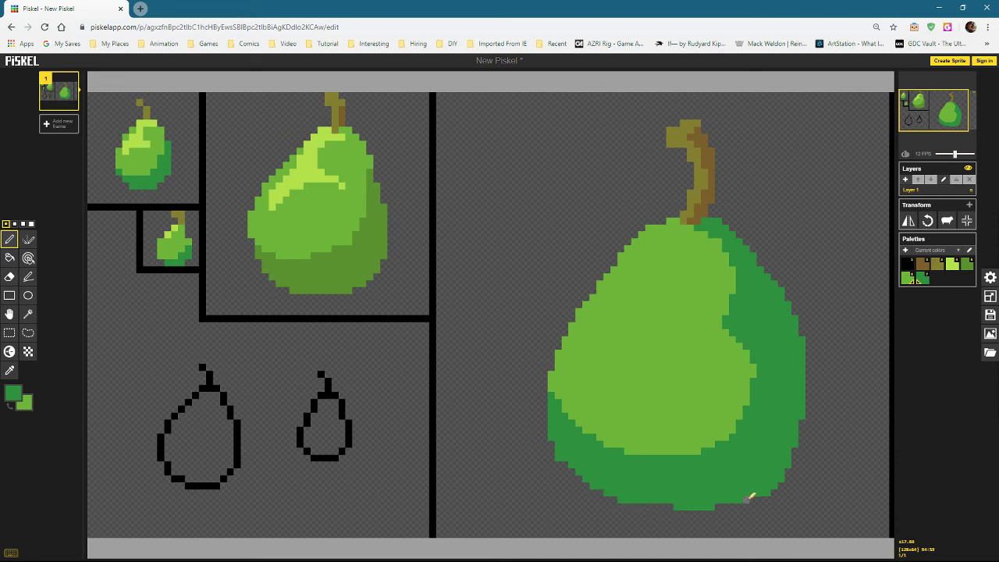
# Smooth the large pear's silhouette by rounding out its bottom edge in bluish green and trimming the pixels along its lower right edge.
pyautogui.moveTo(676, 504); pyautogui.dragTo(648, 502)
pyautogui.moveTo(951, 112)
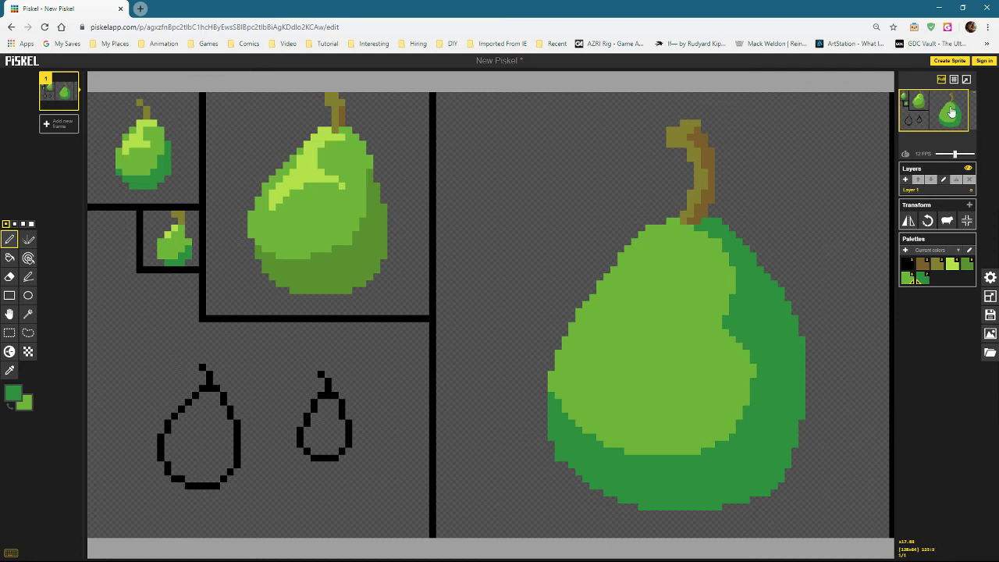
pyautogui.moveTo(798, 454); pyautogui.dragTo(782, 490)
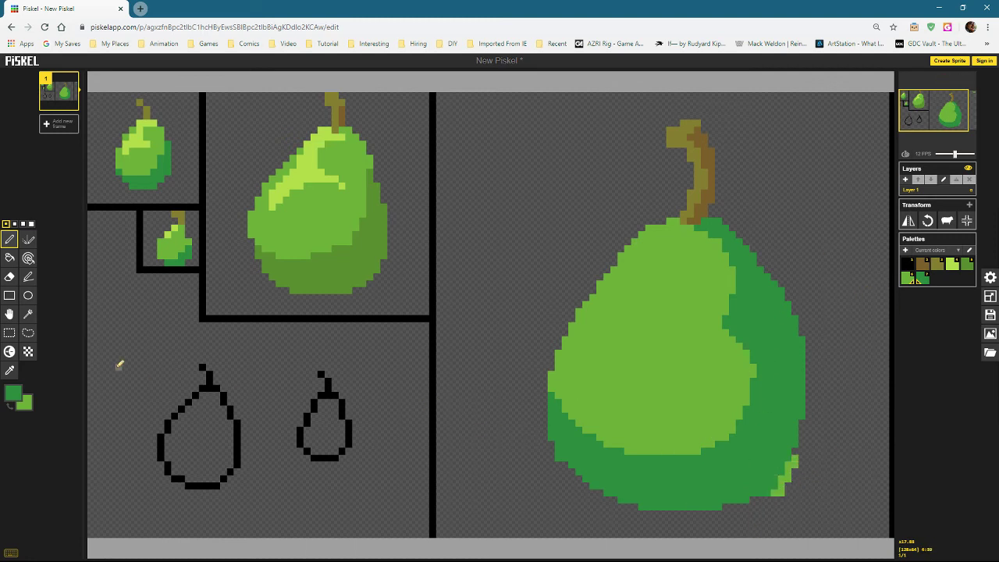
pyautogui.click(10, 277)
pyautogui.moveTo(800, 456); pyautogui.dragTo(776, 486)
pyautogui.click(6, 240)
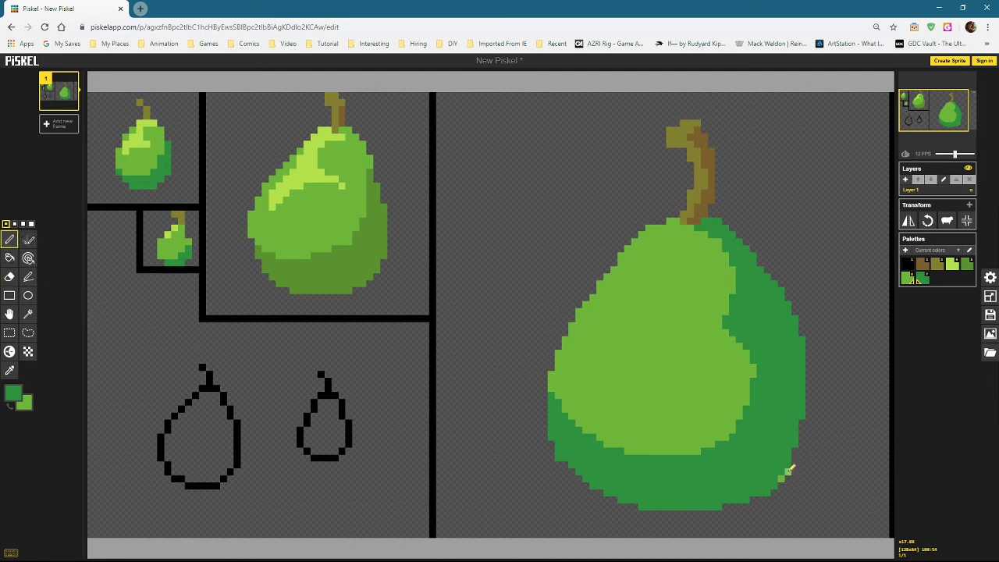
# Paint a light yellow-green highlight down the large pear's upper left side, with a short branch curving right across its middle.
pyautogui.moveTo(959, 129)
pyautogui.click(953, 266)
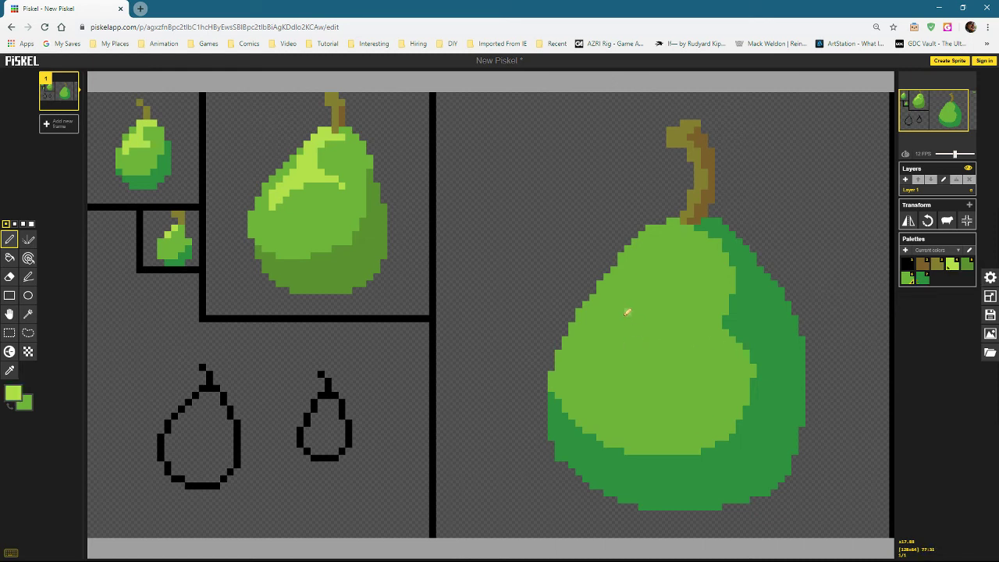
pyautogui.moveTo(608, 323)
pyautogui.mouseDown()
pyautogui.moveTo(658, 307)
pyautogui.moveTo(645, 298)
pyautogui.moveTo(587, 327)
pyautogui.moveTo(647, 297)
pyautogui.moveTo(677, 237)
pyautogui.moveTo(654, 235)
pyautogui.moveTo(636, 286)
pyautogui.moveTo(665, 239)
pyautogui.moveTo(650, 241)
pyautogui.moveTo(632, 301)
pyautogui.moveTo(700, 303)
pyautogui.moveTo(594, 331)
pyautogui.moveTo(583, 349)
pyautogui.moveTo(581, 337)
pyautogui.mouseUp()
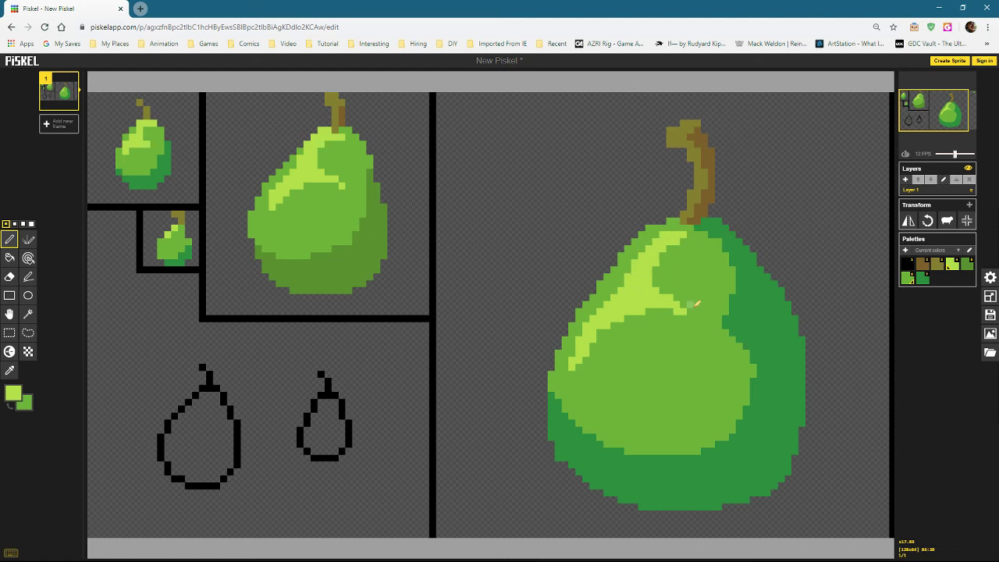
pyautogui.scroll(-4, 503, 297)
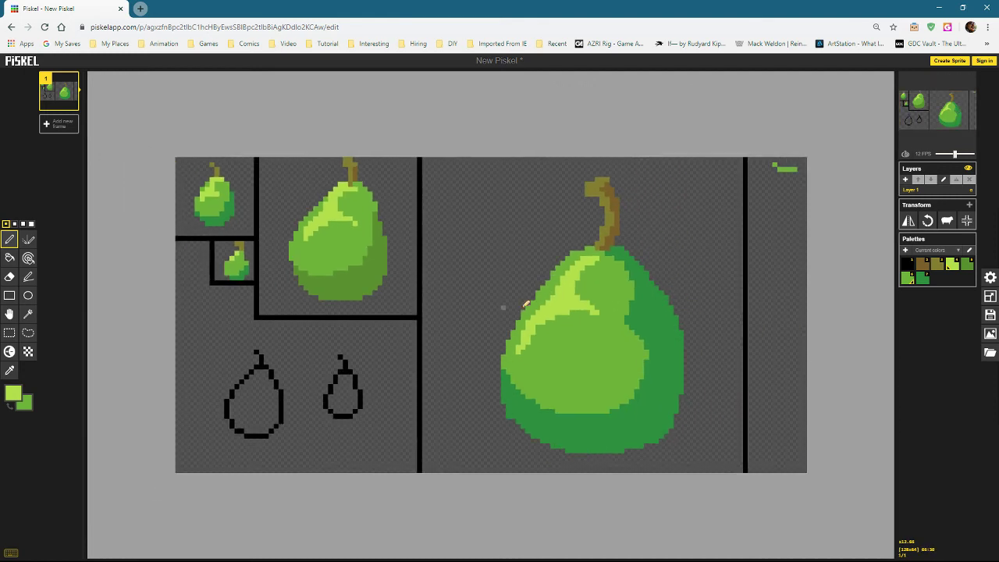
pyautogui.scroll(-2, 502, 297)
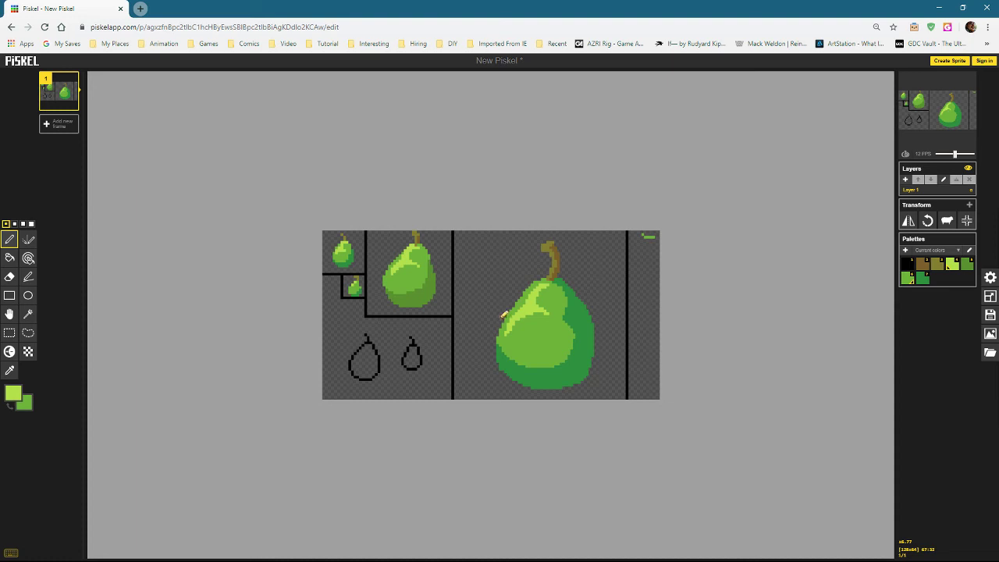
pyautogui.scroll(2, 508, 367)
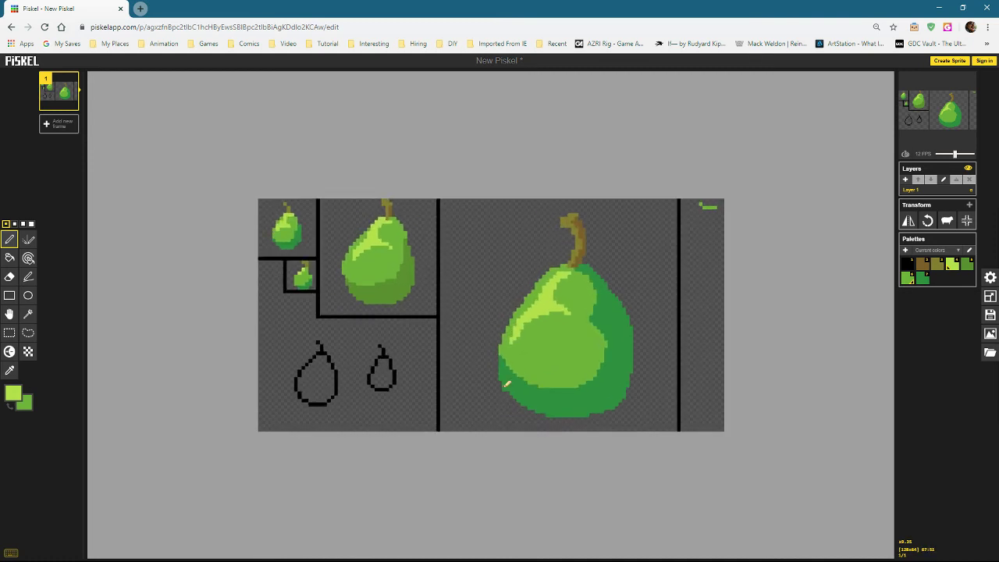
# Dither the large pear's lower right shadow boundary with a checkerboard of bluish green and base green.
pyautogui.click(9, 277)
pyautogui.scroll(3, 596, 346)
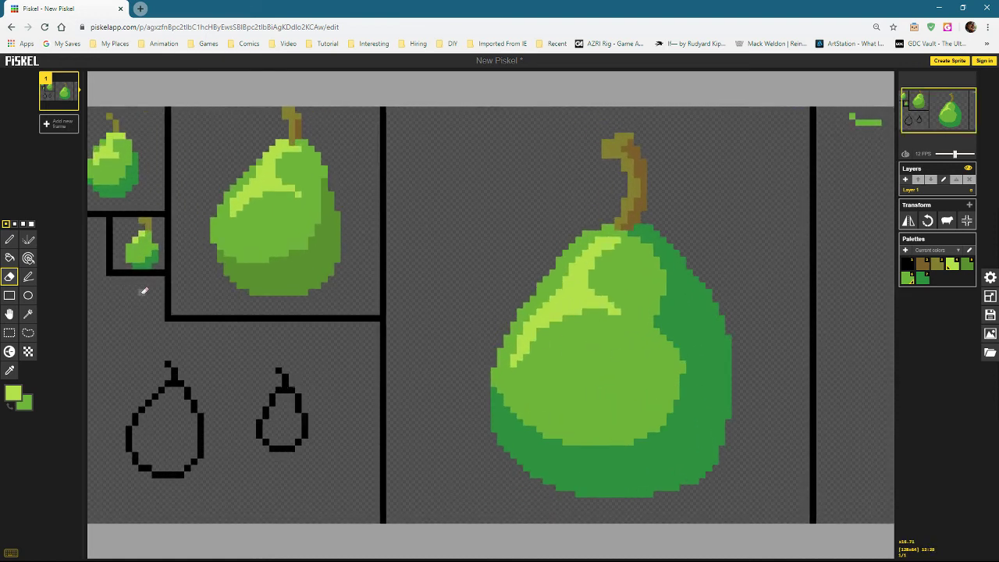
pyautogui.click(18, 240)
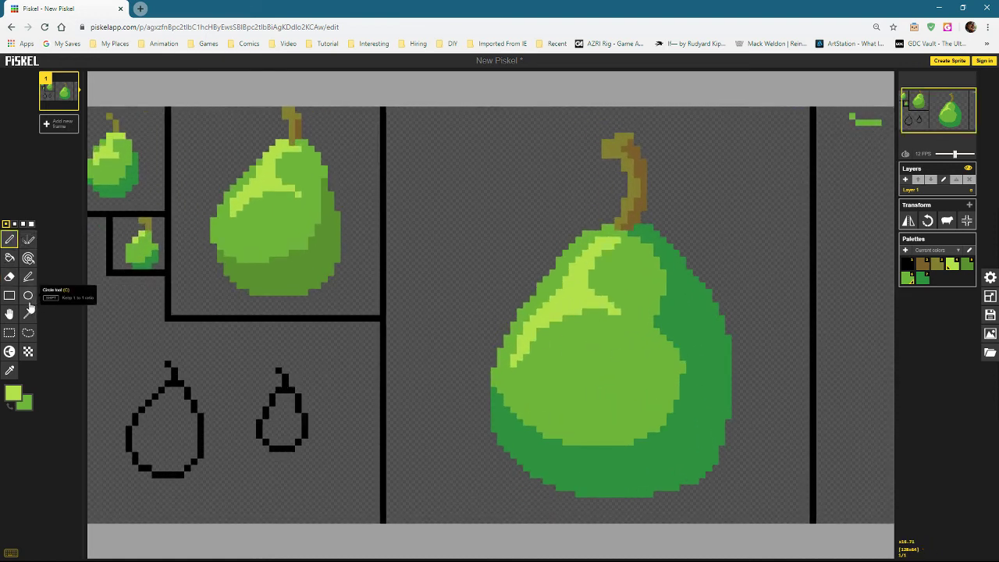
pyautogui.click(30, 353)
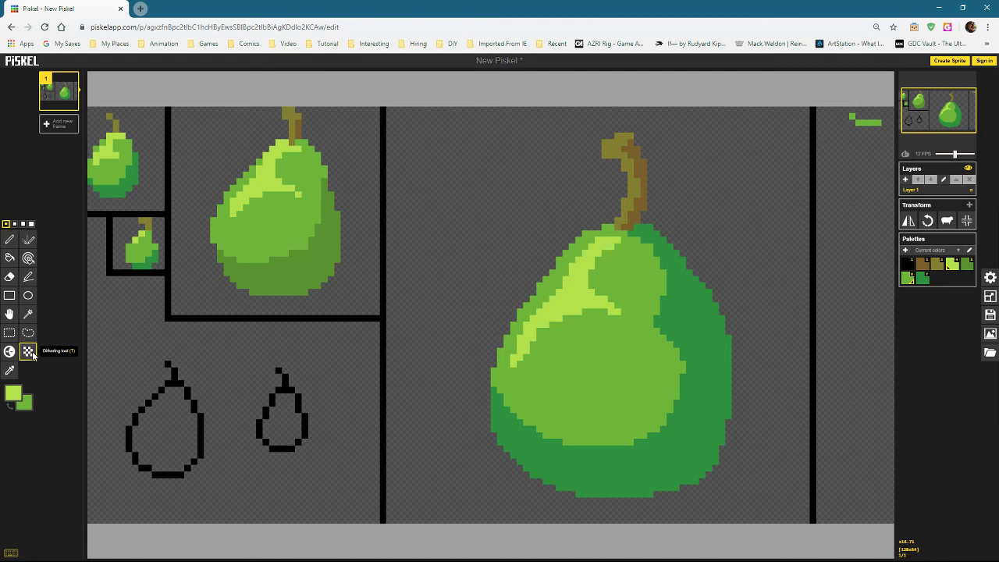
pyautogui.click(921, 279)
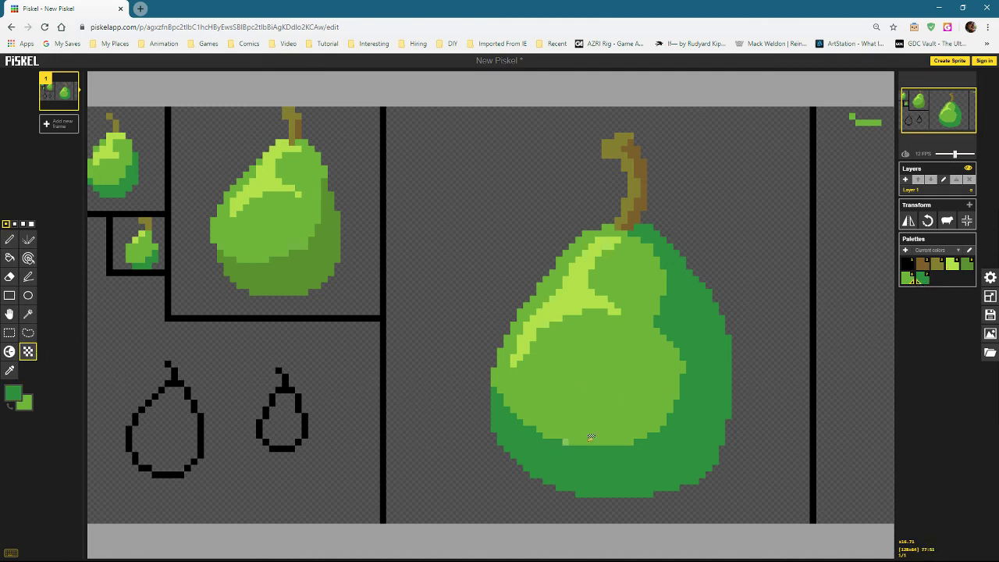
pyautogui.moveTo(597, 440)
pyautogui.mouseDown()
pyautogui.moveTo(637, 431)
pyautogui.moveTo(679, 382)
pyautogui.mouseUp()
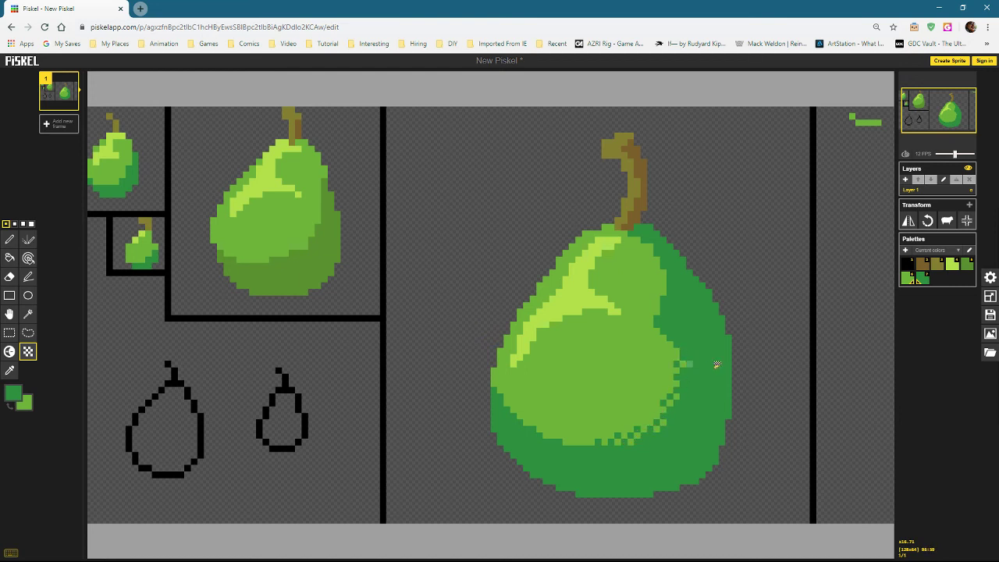
pyautogui.moveTo(954, 131)
pyautogui.moveTo(667, 375); pyautogui.dragTo(667, 341)
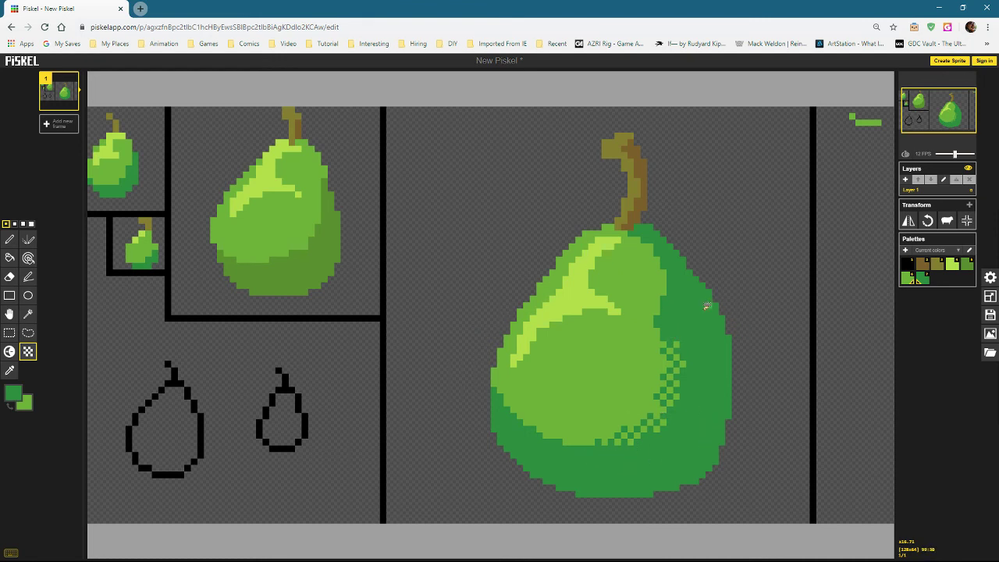
pyautogui.moveTo(608, 447)
pyautogui.mouseDown()
pyautogui.moveTo(631, 446)
pyautogui.moveTo(656, 427)
pyautogui.moveTo(615, 452)
pyautogui.moveTo(640, 441)
pyautogui.mouseUp()
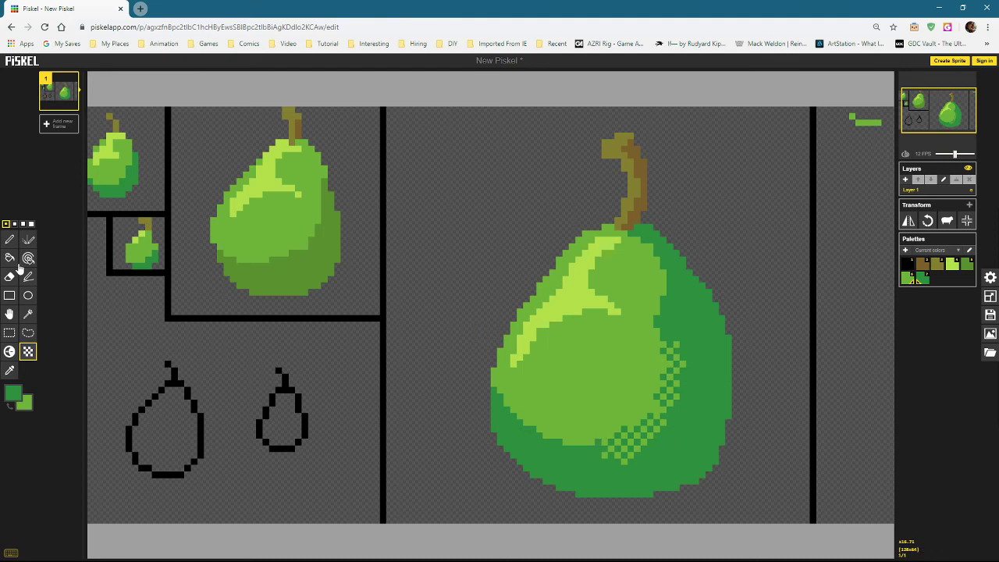
pyautogui.click(9, 239)
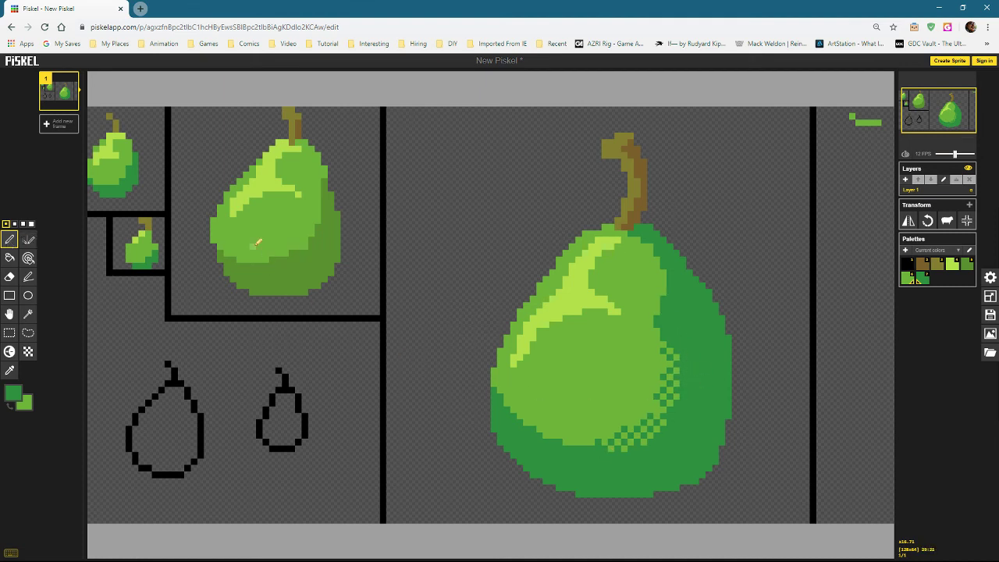
# Try dithering the medium pear's shadow boundary with the darker green and base green, from its right side around to the left edge.
pyautogui.scroll(2, 256, 242)
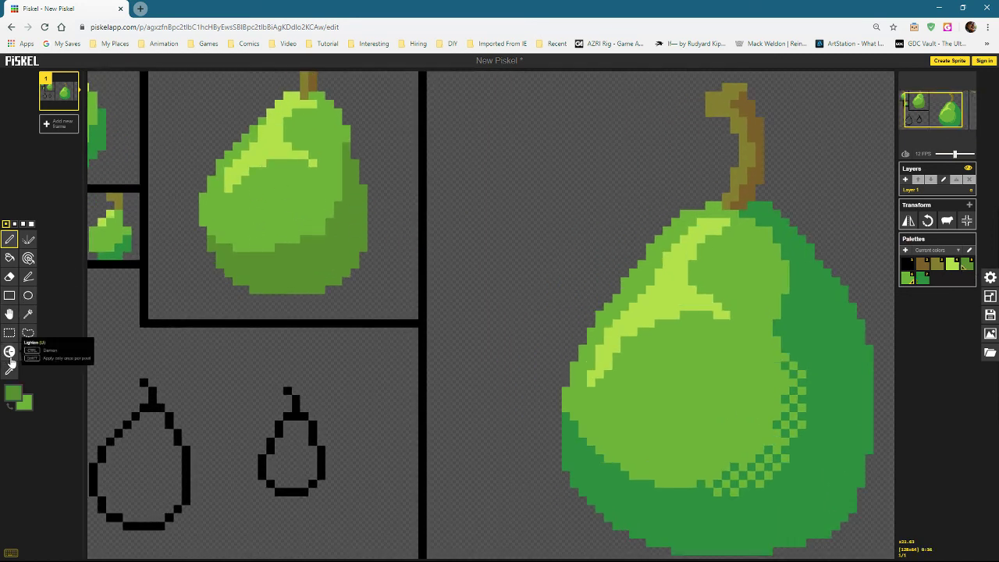
pyautogui.click(28, 351)
pyautogui.moveTo(245, 239)
pyautogui.mouseDown()
pyautogui.moveTo(316, 222)
pyautogui.moveTo(352, 191)
pyautogui.mouseUp()
pyautogui.moveTo(320, 228); pyautogui.dragTo(331, 214)
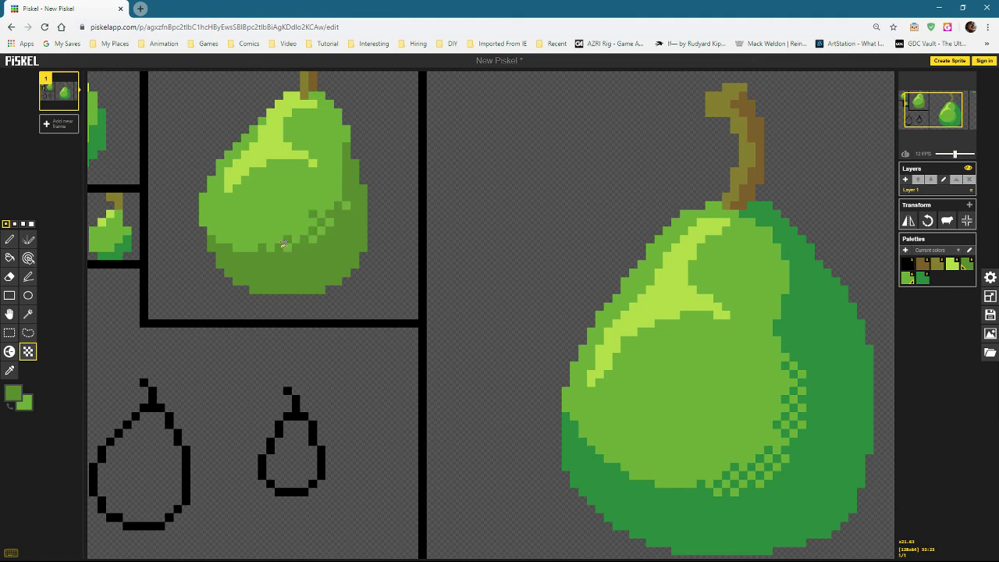
pyautogui.moveTo(284, 244)
pyautogui.mouseDown()
pyautogui.moveTo(248, 245)
pyautogui.moveTo(295, 232)
pyautogui.mouseUp()
pyautogui.moveTo(936, 108)
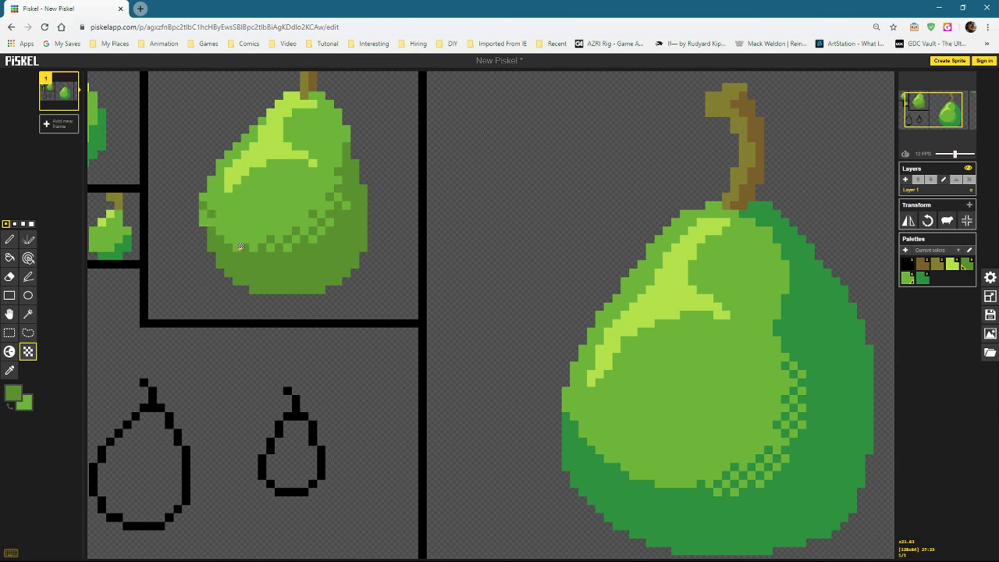
pyautogui.moveTo(211, 217)
pyautogui.mouseDown()
pyautogui.moveTo(346, 248)
pyautogui.moveTo(229, 251)
pyautogui.moveTo(342, 266)
pyautogui.mouseUp()
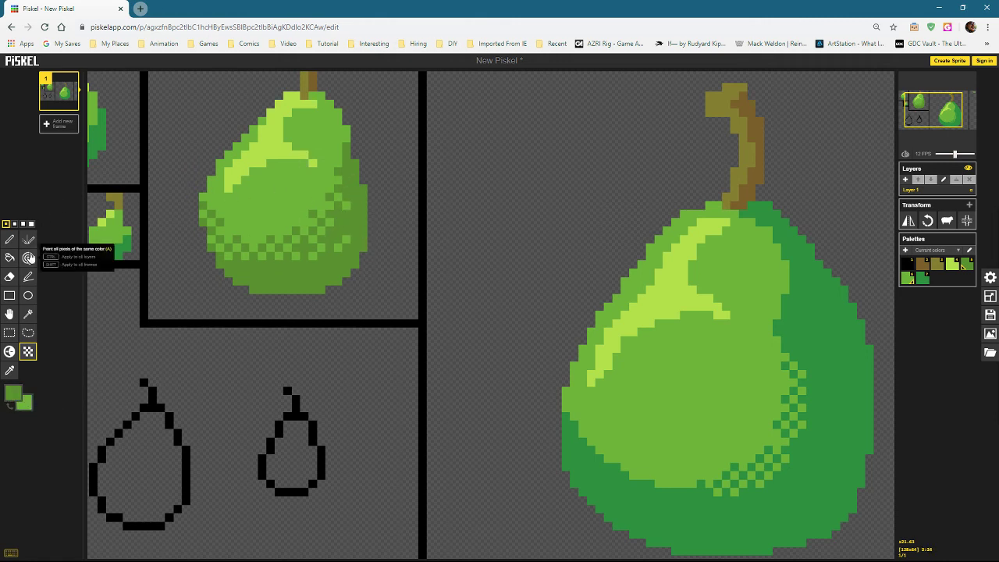
pyautogui.click(10, 239)
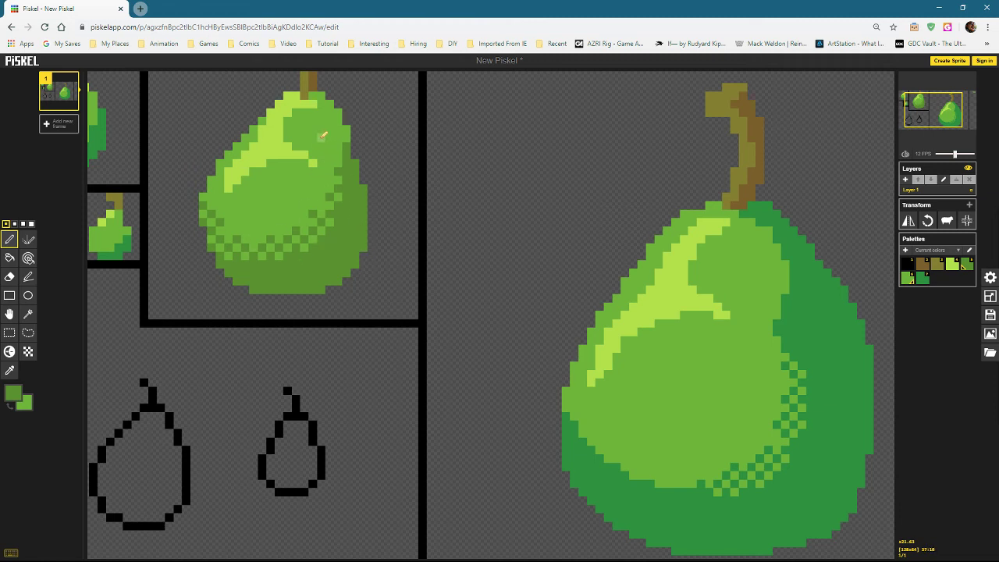
# Recolour the medium pear's shadow, dithering and highlight to base green so that its body is one flat colour.
pyautogui.moveTo(946, 122)
pyautogui.moveTo(946, 122); pyautogui.dragTo(933, 113)
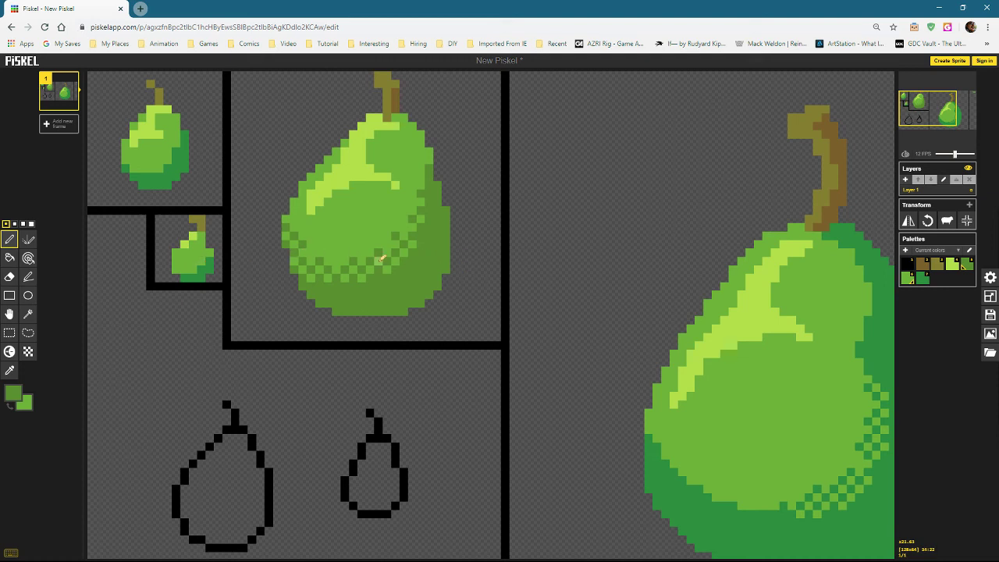
pyautogui.scroll(-2, 383, 260)
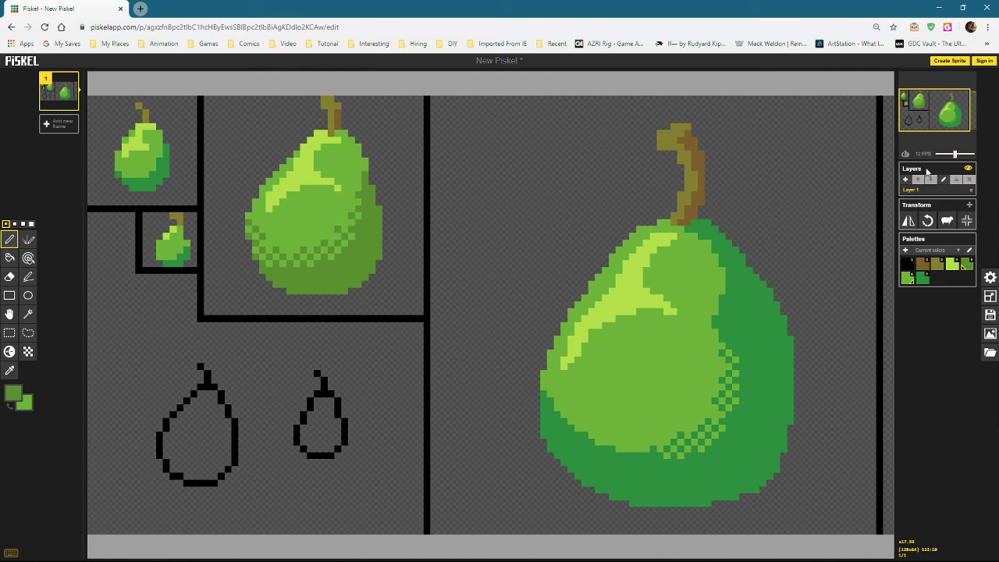
pyautogui.click(9, 259)
pyautogui.click(29, 261)
pyautogui.click(335, 265)
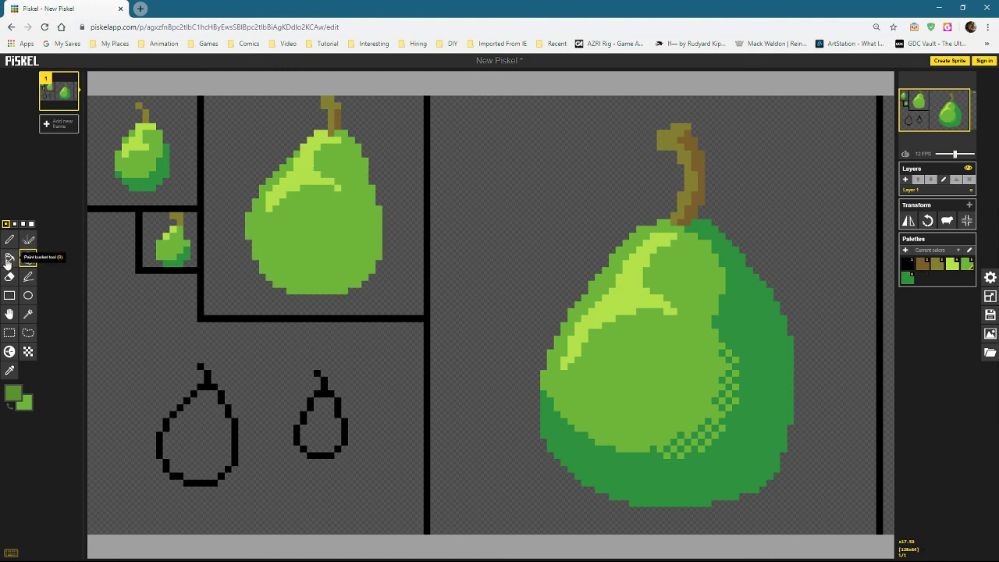
pyautogui.click(9, 258)
pyautogui.click(307, 168)
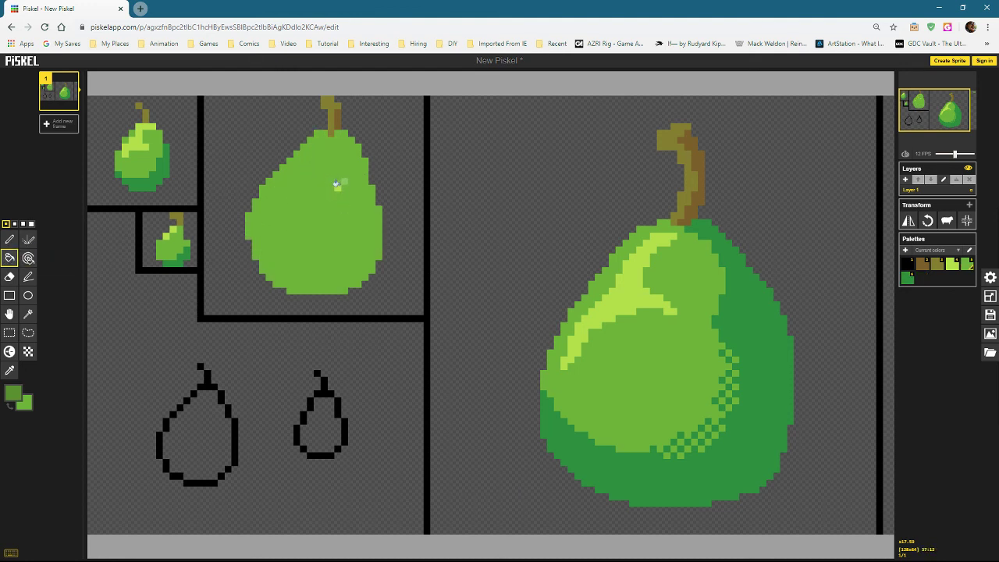
# Add a new layer above the artwork and set the primary colour to a medium blue.
pyautogui.click(9, 239)
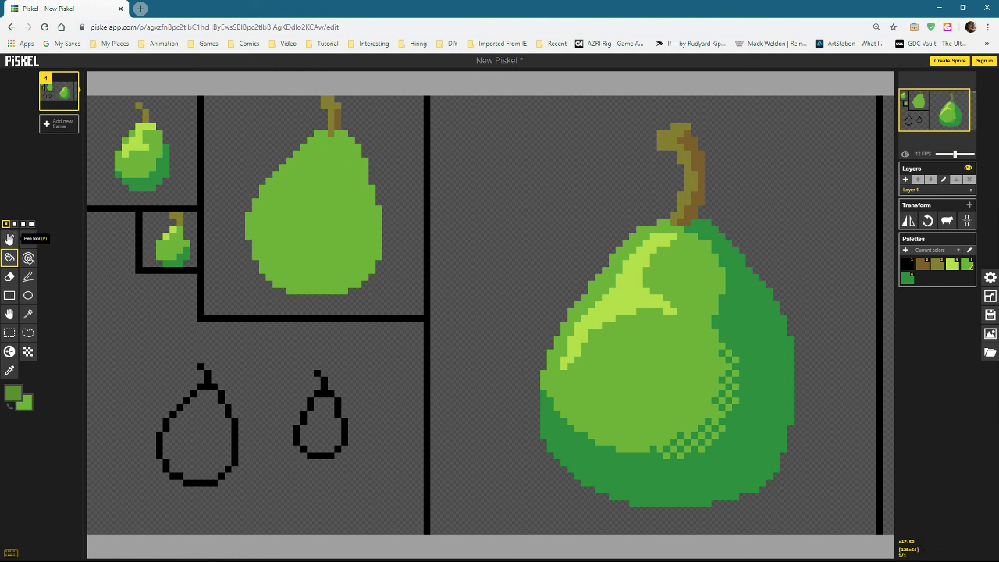
pyautogui.click(936, 268)
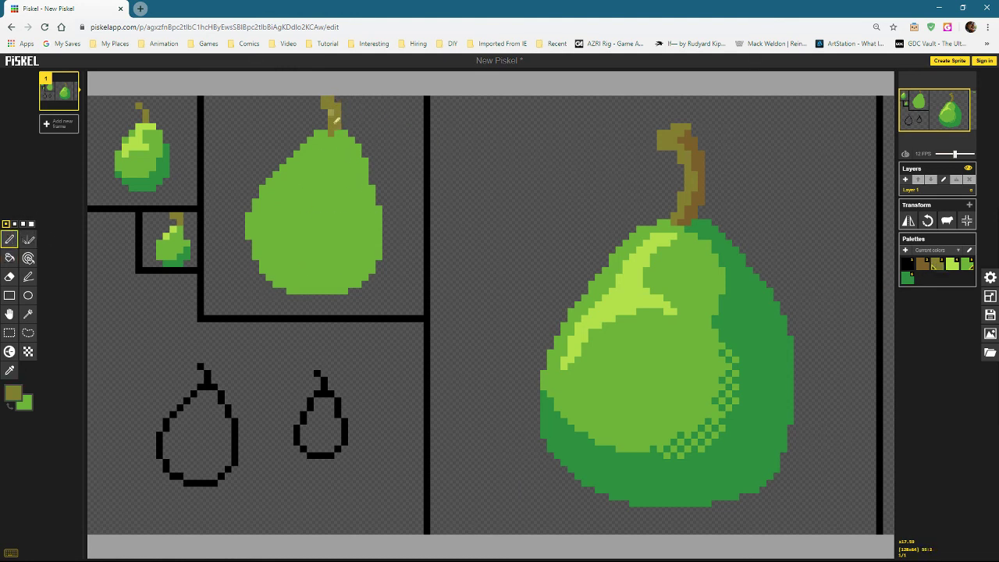
pyautogui.click(905, 181)
pyautogui.scroll(4, 305, 164)
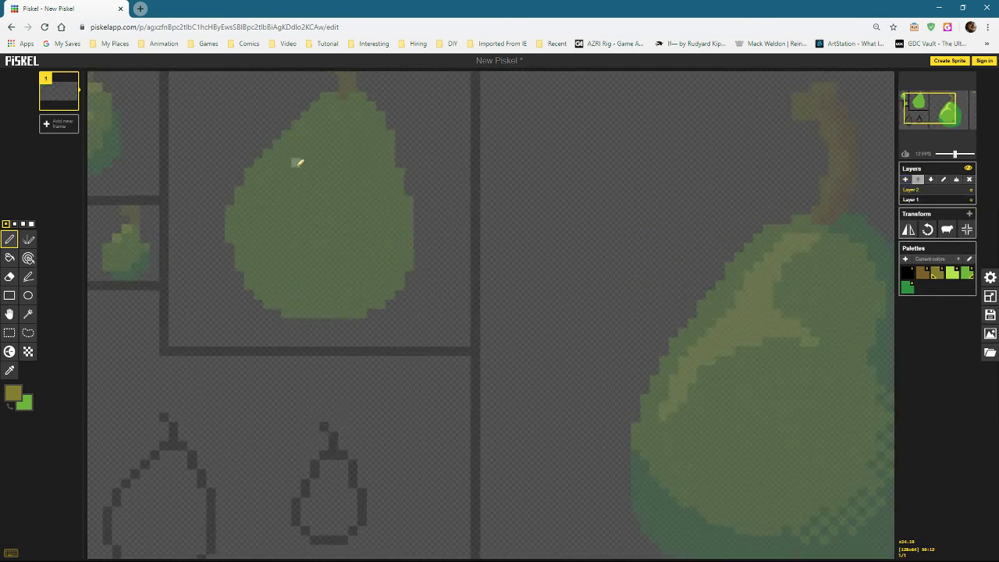
pyautogui.moveTo(943, 86)
pyautogui.moveTo(930, 99); pyautogui.dragTo(926, 103)
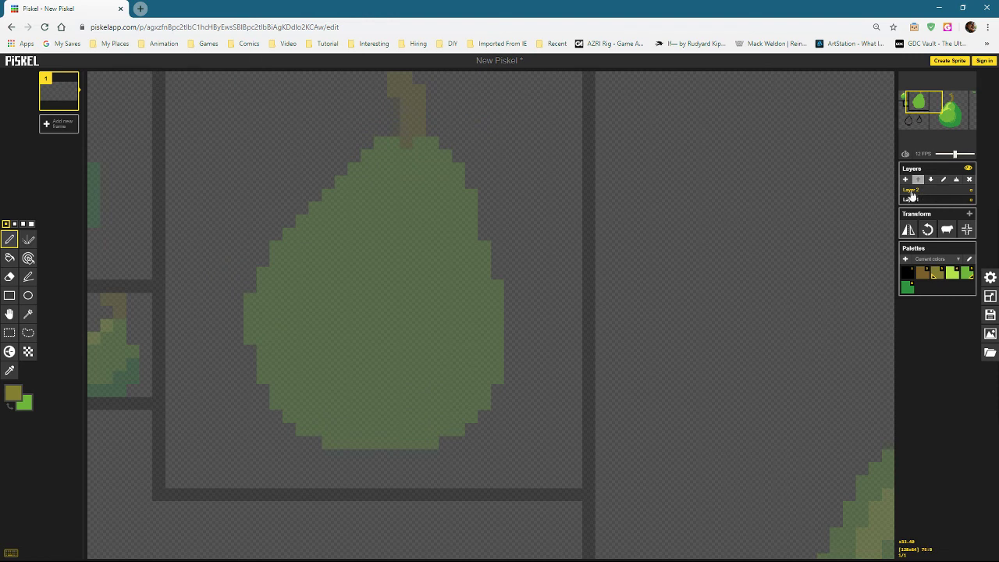
pyautogui.click(16, 395)
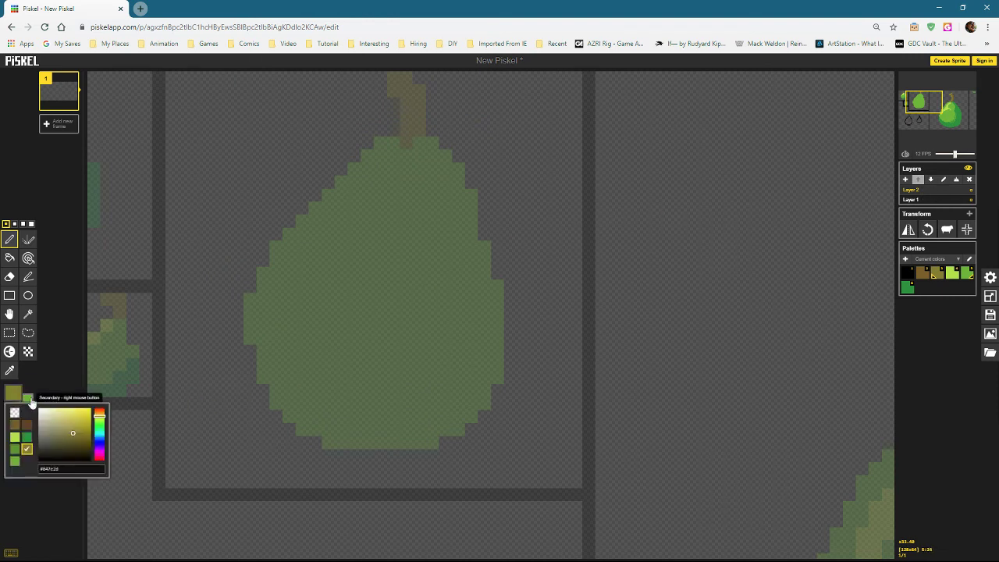
pyautogui.moveTo(101, 429); pyautogui.dragTo(100, 438)
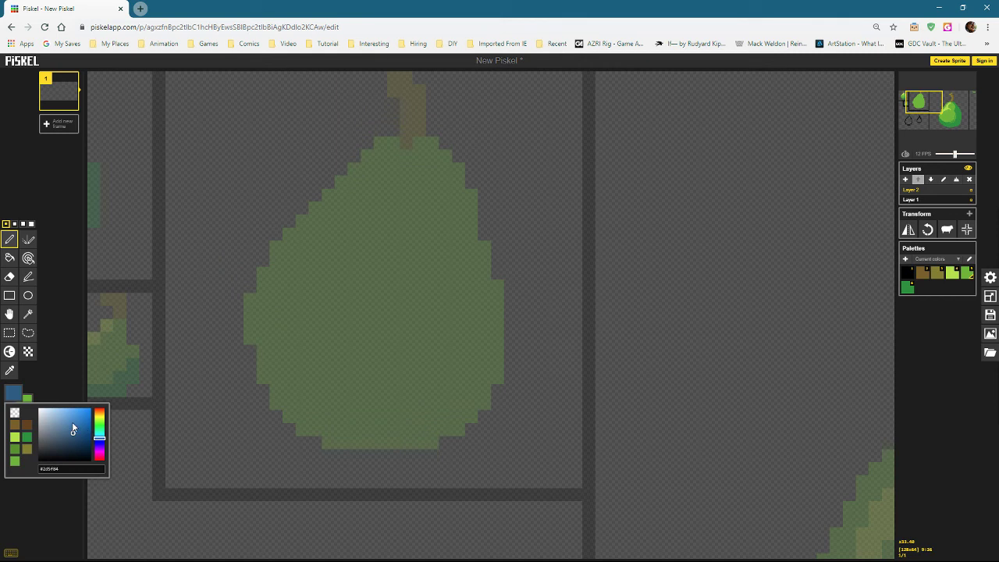
# Outline the medium pear's shadow in blue on the new layer, curving from the upper right edge to the lower left and along the bottom.
pyautogui.click(11, 239)
pyautogui.moveTo(298, 377)
pyautogui.mouseDown()
pyautogui.moveTo(439, 316)
pyautogui.moveTo(472, 206)
pyautogui.mouseUp()
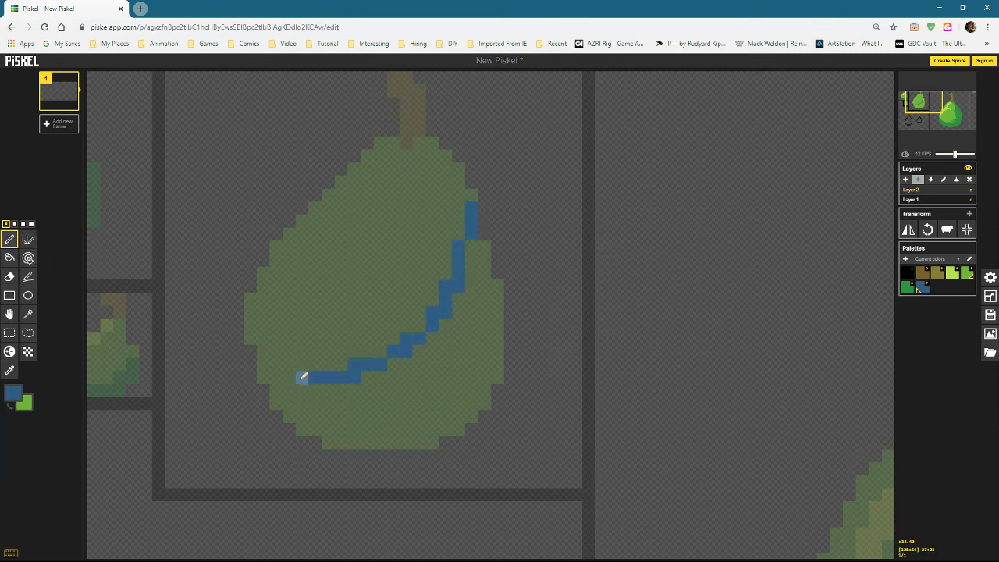
pyautogui.moveTo(302, 376)
pyautogui.mouseDown()
pyautogui.moveTo(274, 371)
pyautogui.moveTo(281, 401)
pyautogui.moveTo(317, 430)
pyautogui.moveTo(441, 442)
pyautogui.mouseUp()
pyautogui.click(263, 377)
pyautogui.click(263, 365)
pyautogui.click(275, 390)
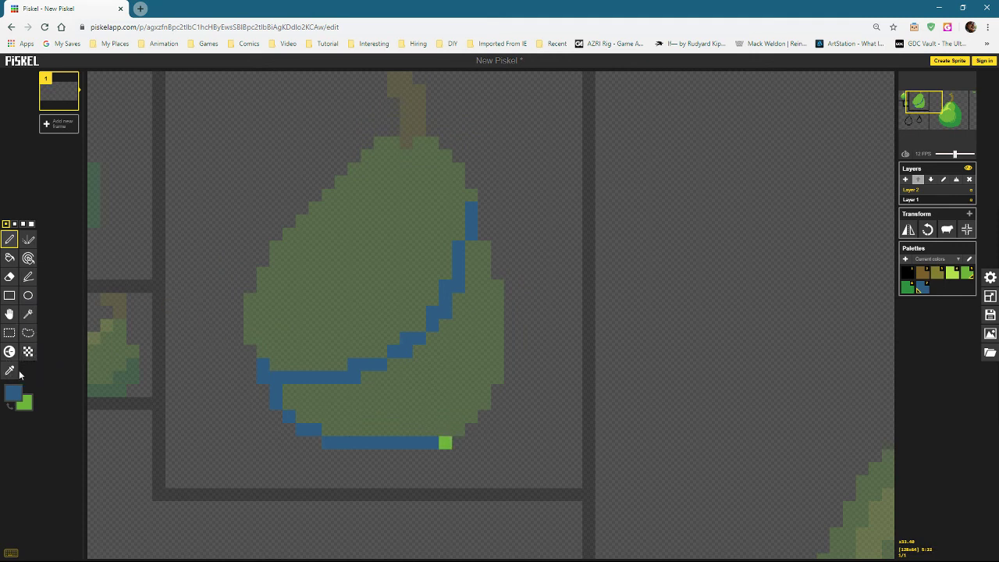
# Set the secondary colour to transparent, keeping blue as primary, and erase the stray green pixel at the end of the bottom outline.
pyautogui.click(10, 405)
pyautogui.click(16, 395)
pyautogui.click(15, 415)
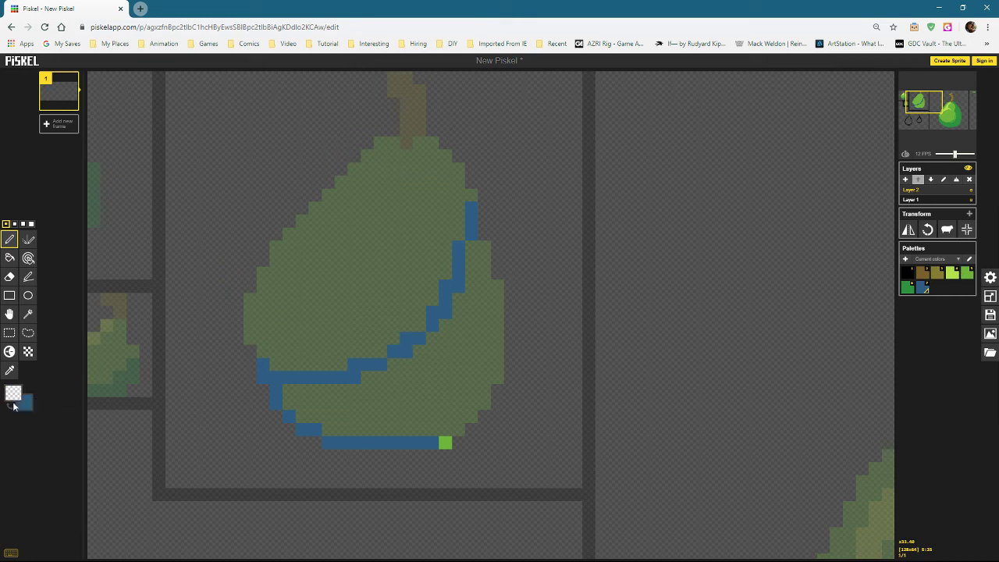
pyautogui.click(11, 405)
pyautogui.rightClick(445, 442)
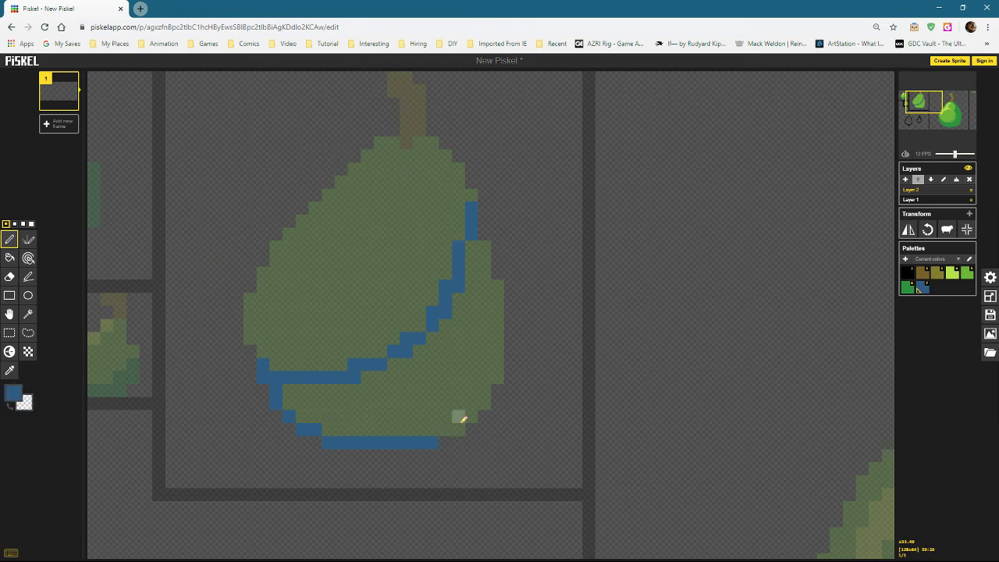
# Complete the blue shadow outline along the medium pear's lower right edge and fill the enclosed area with blue.
pyautogui.moveTo(462, 419)
pyautogui.mouseDown()
pyautogui.moveTo(455, 424)
pyautogui.moveTo(484, 412)
pyautogui.moveTo(477, 402)
pyautogui.moveTo(500, 372)
pyautogui.moveTo(497, 279)
pyautogui.mouseUp()
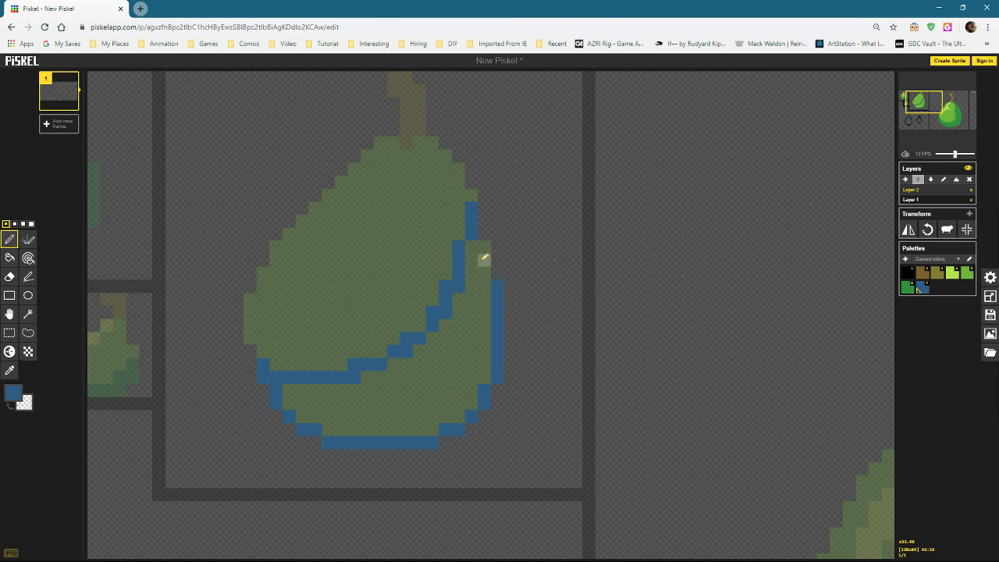
pyautogui.moveTo(484, 246); pyautogui.dragTo(484, 277)
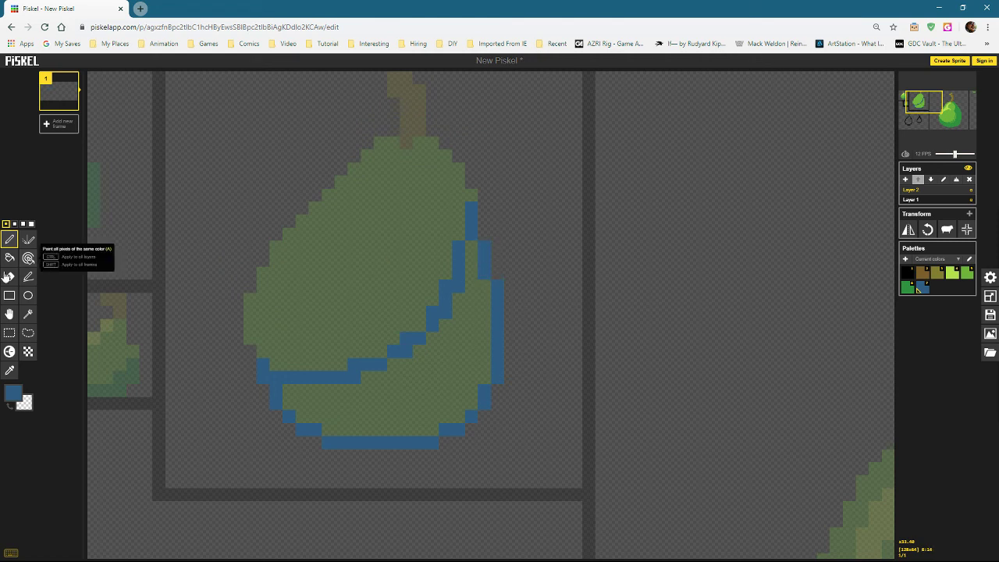
pyautogui.click(9, 257)
pyautogui.click(420, 399)
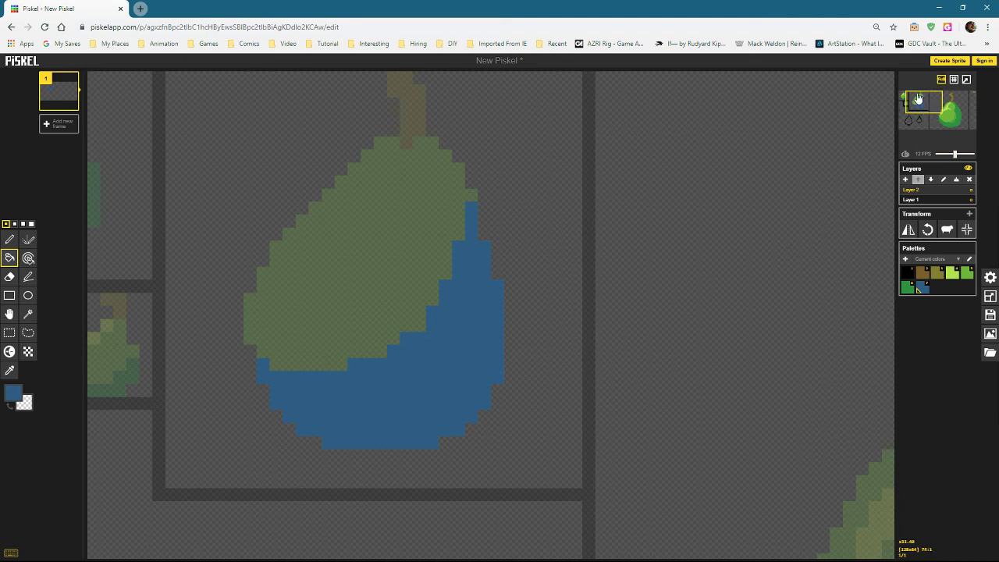
# Set Layer 2's opacity to 0.5 and inspect the blended blue shadow in an enlarged preview popup.
pyautogui.click(972, 192)
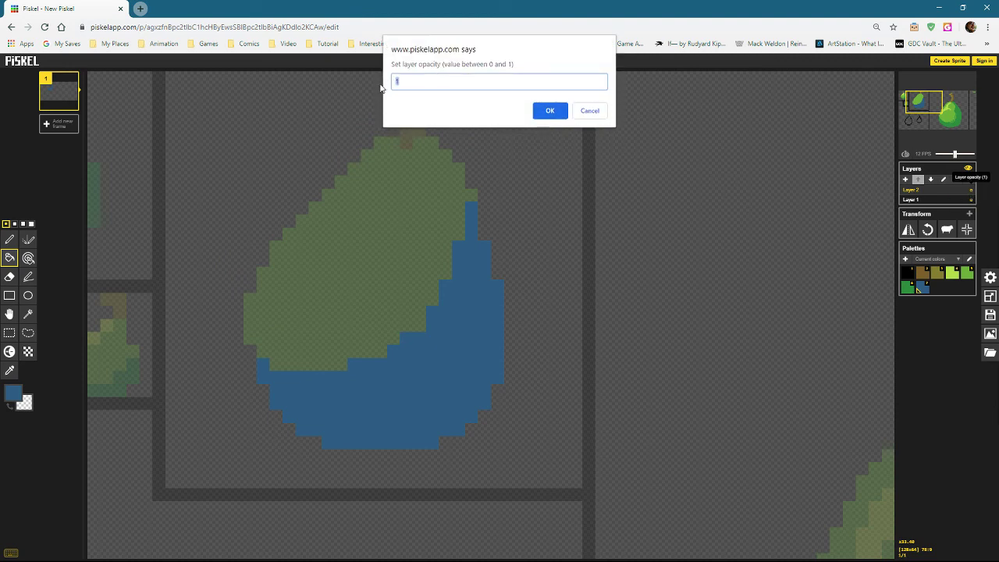
pyautogui.press('Return')
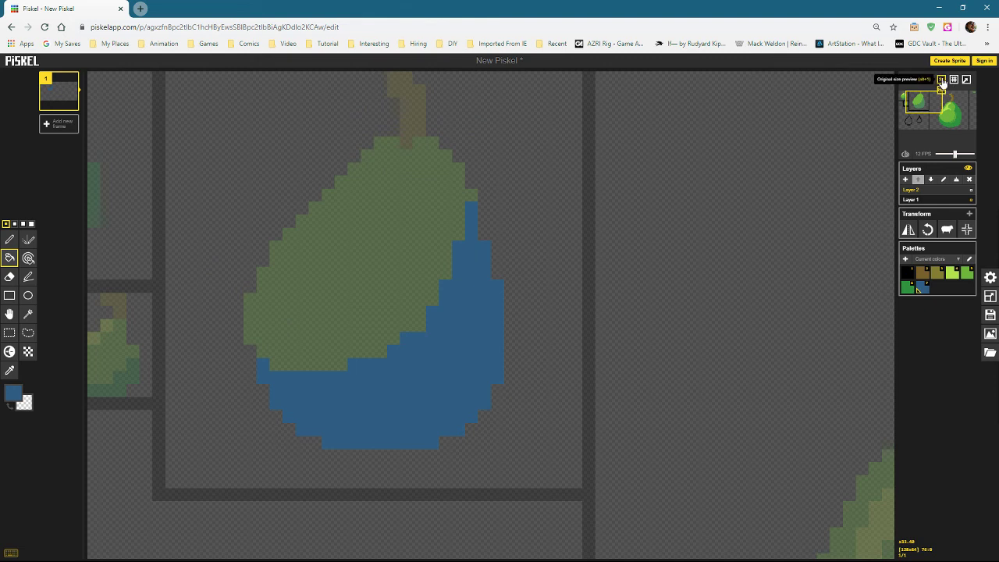
pyautogui.click(942, 81)
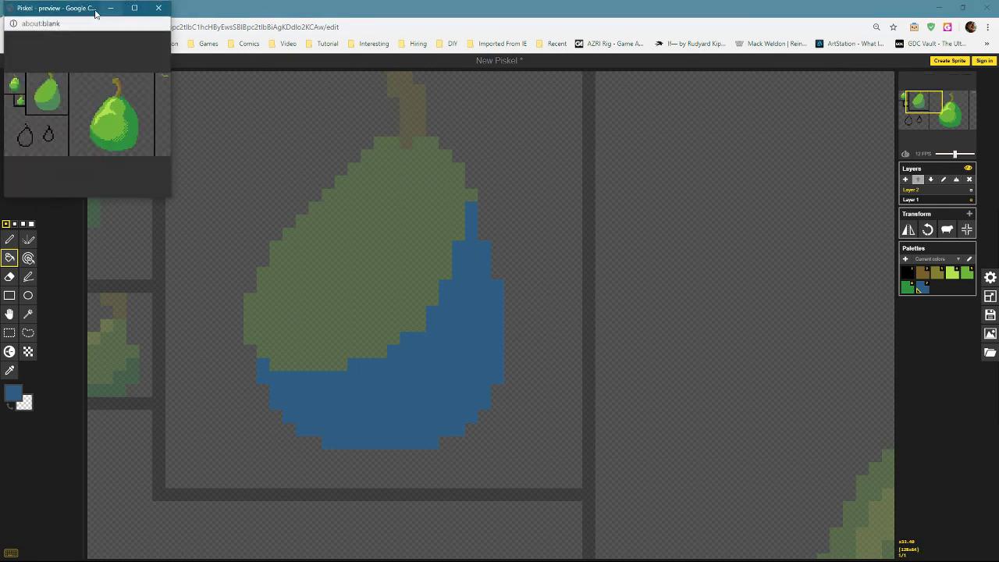
pyautogui.moveTo(95, 13); pyautogui.dragTo(341, 163)
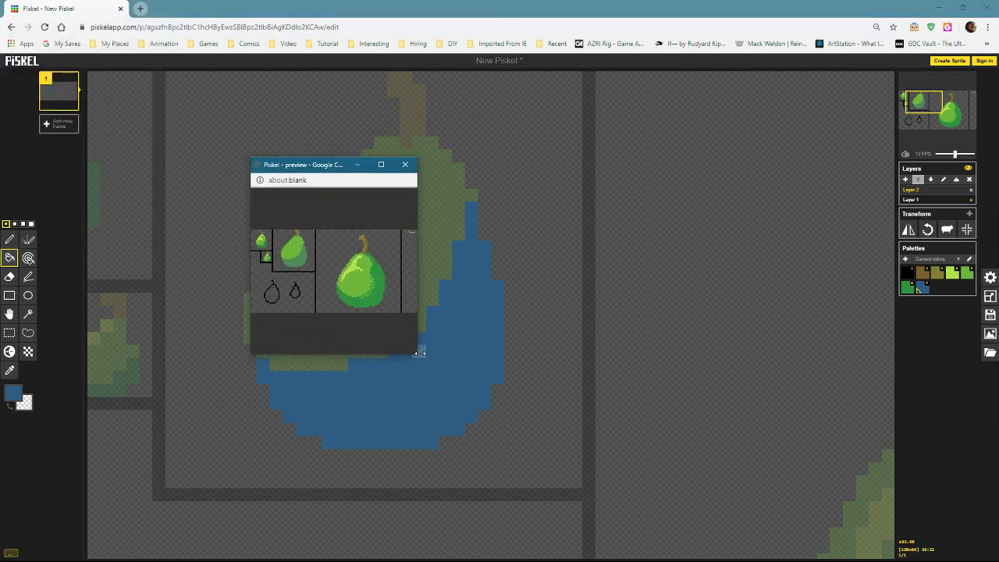
pyautogui.moveTo(417, 352); pyautogui.dragTo(607, 364)
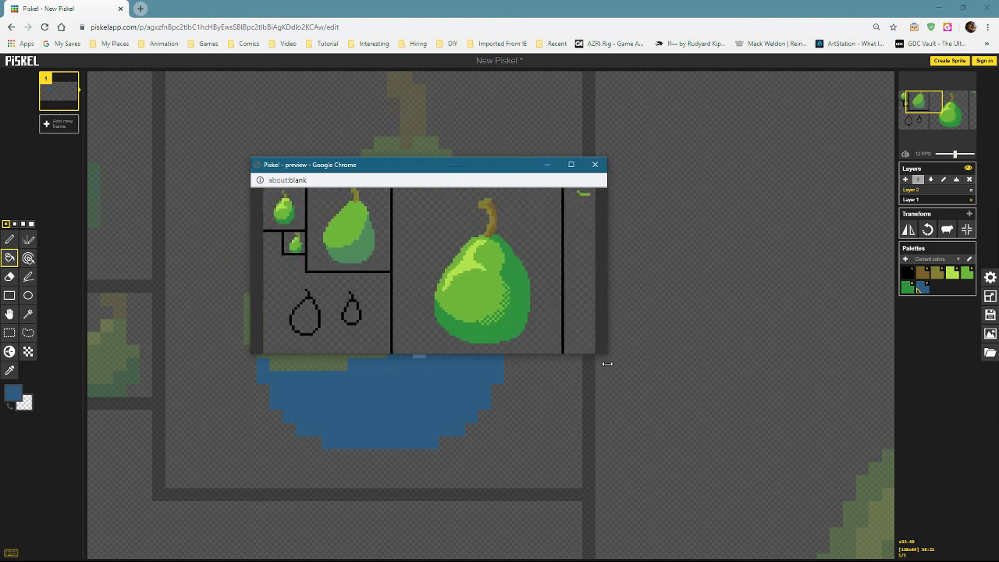
pyautogui.moveTo(431, 170); pyautogui.dragTo(686, 157)
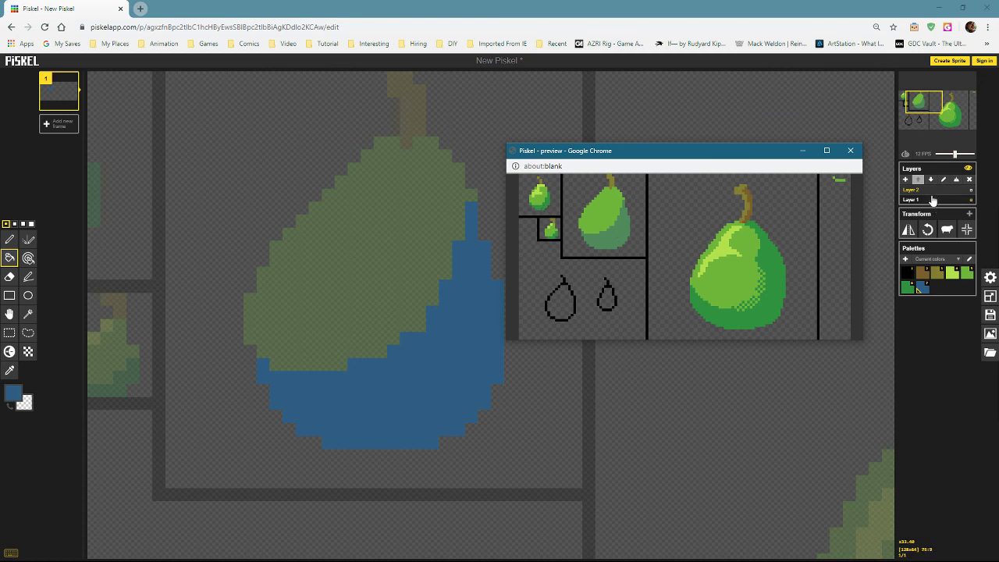
pyautogui.click(971, 191)
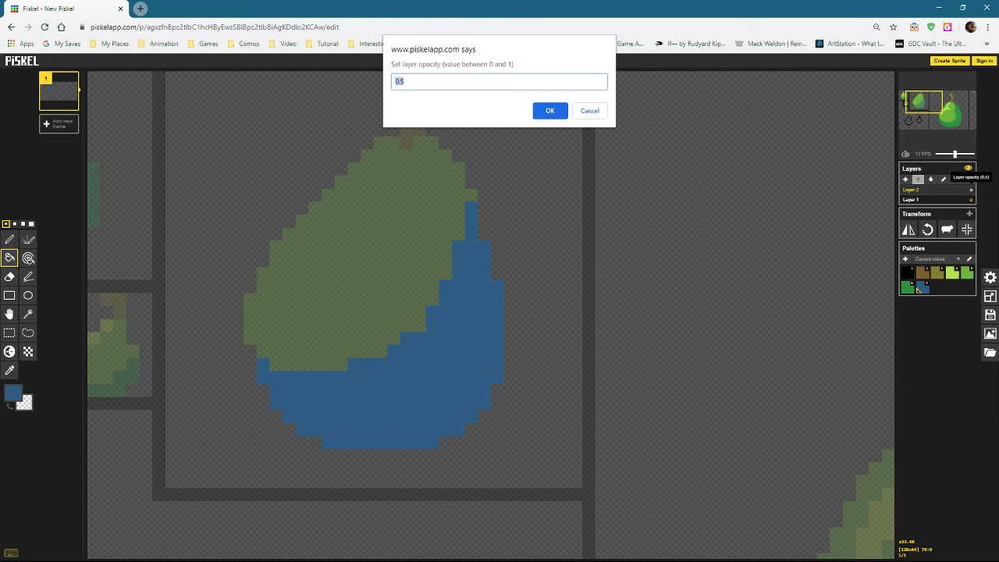
pyautogui.click(595, 111)
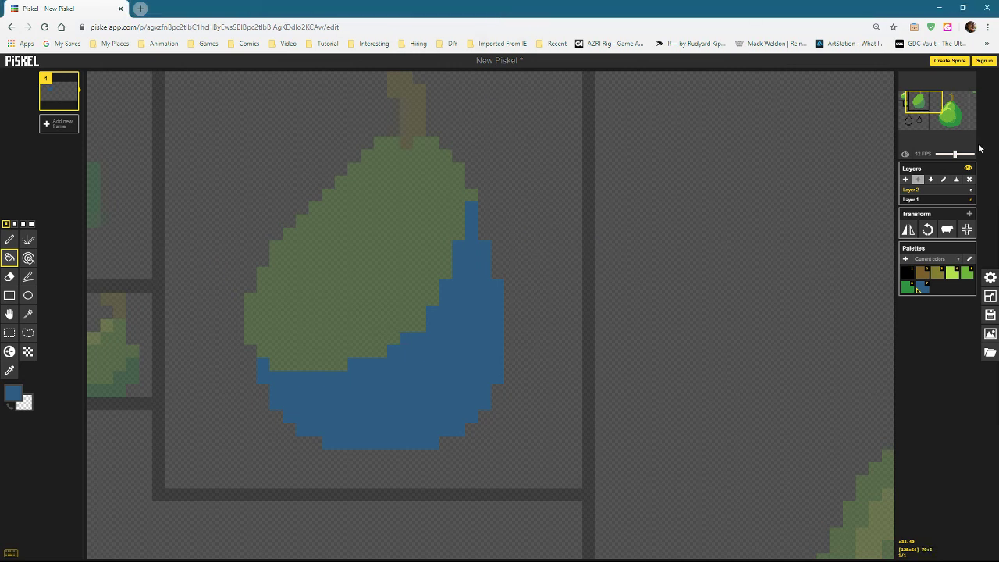
# Set Layer 2's opacity to 0 and compare the medium pear without its shadow in the preview popup.
pyautogui.click(970, 193)
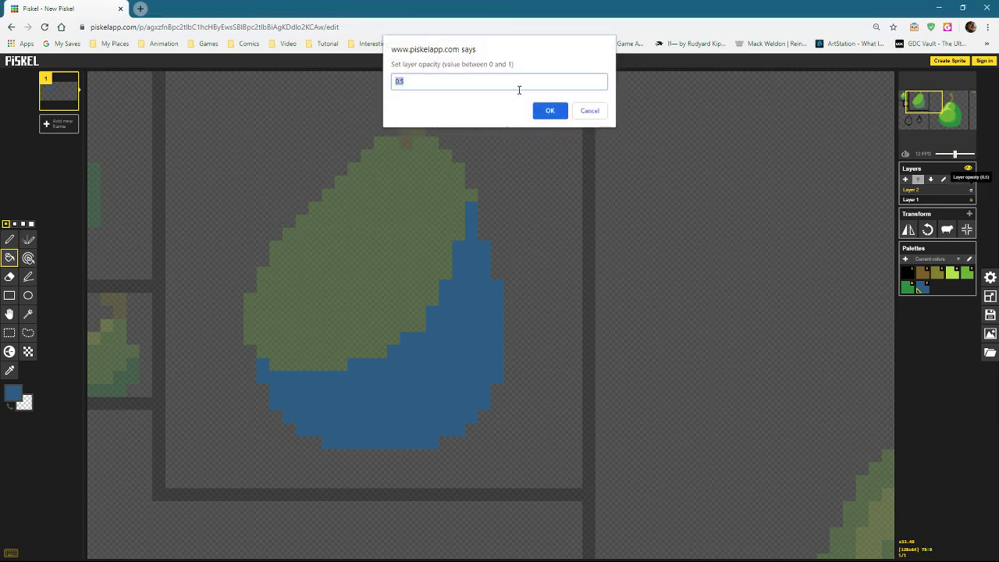
pyautogui.press('Return')
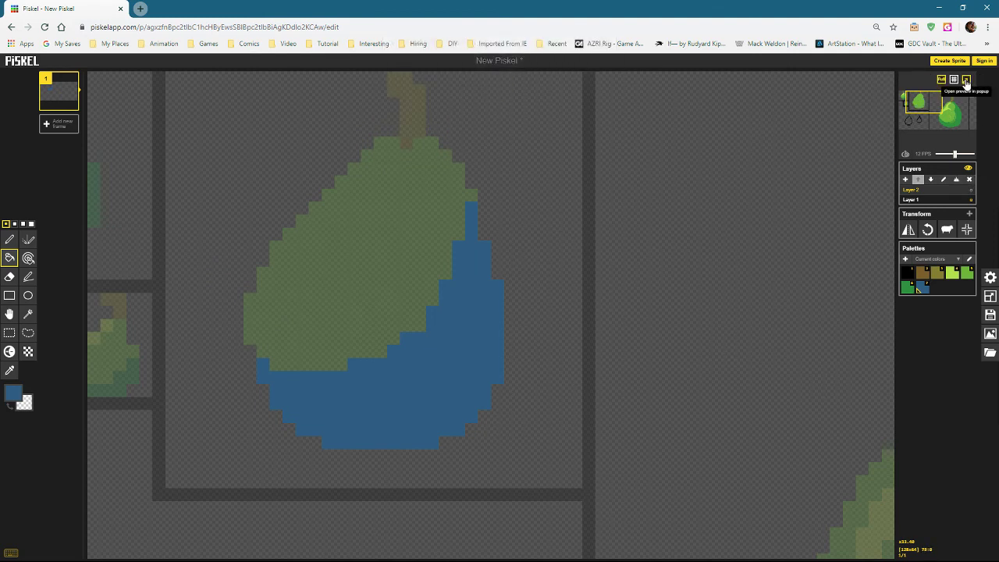
pyautogui.click(966, 79)
pyautogui.moveTo(743, 159); pyautogui.dragTo(696, 183)
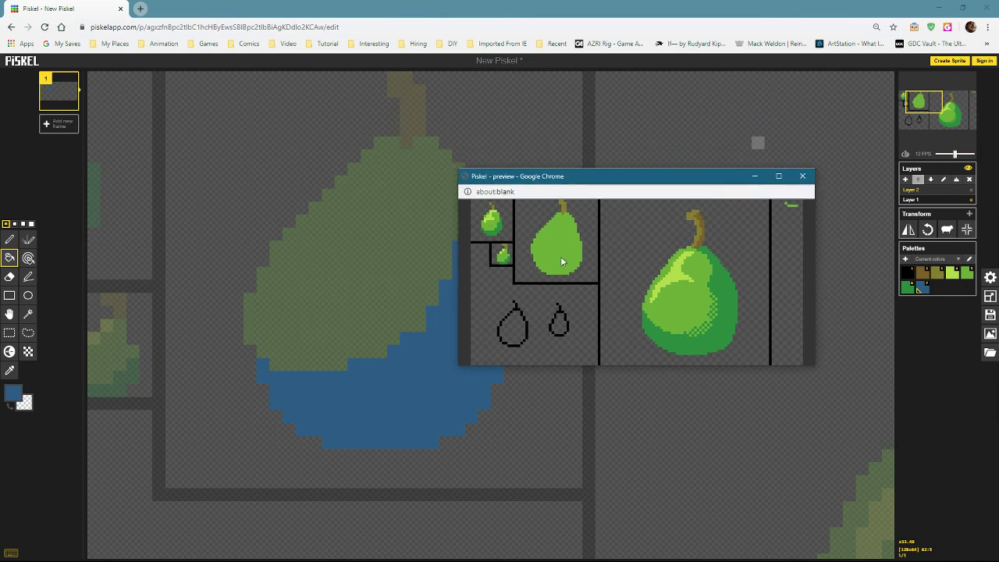
pyautogui.click(804, 176)
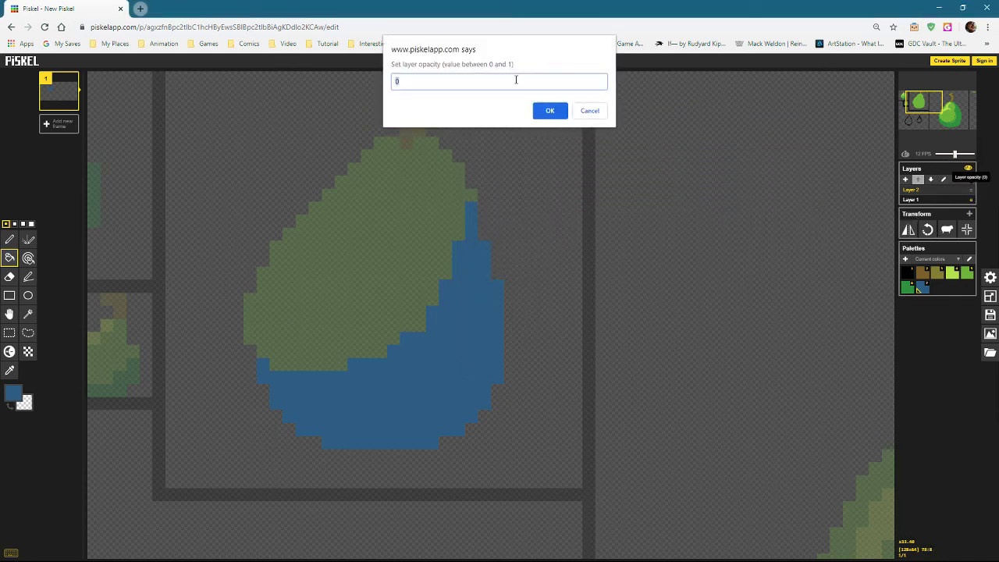
# Raise Layer 2's opacity to 0.3 and readjust it with another decimal value between 0 and 1.
pyautogui.write('.3')
pyautogui.press('Return')
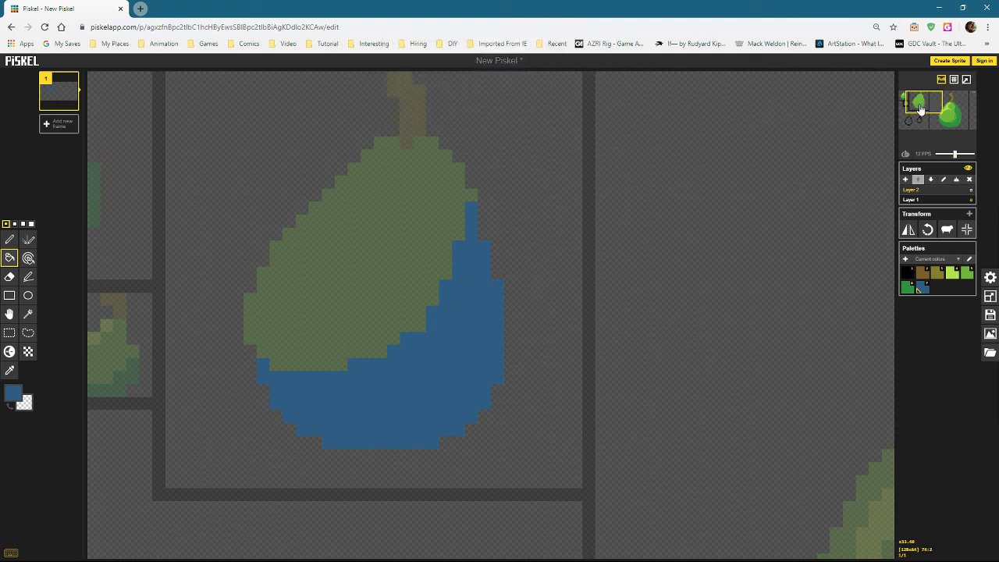
pyautogui.click(971, 193)
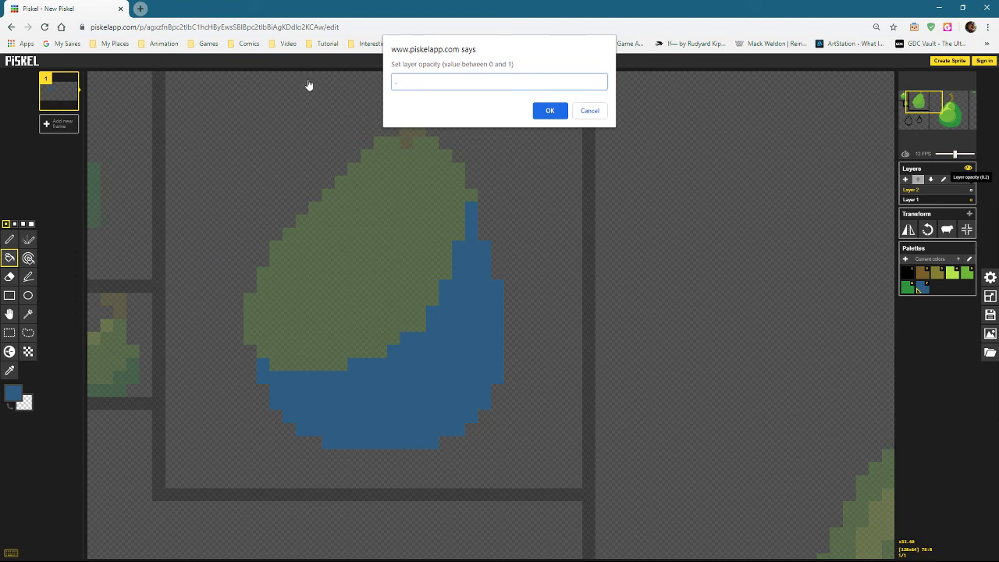
pyautogui.press('Return')
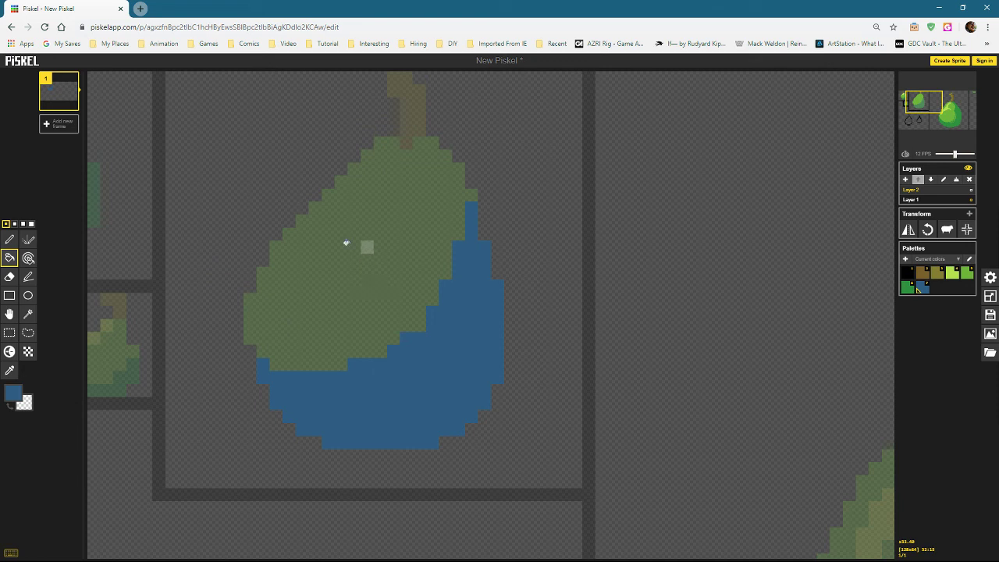
# Switch to the Pen tool and set the primary colour to a light yellow for the highlight.
pyautogui.click(9, 239)
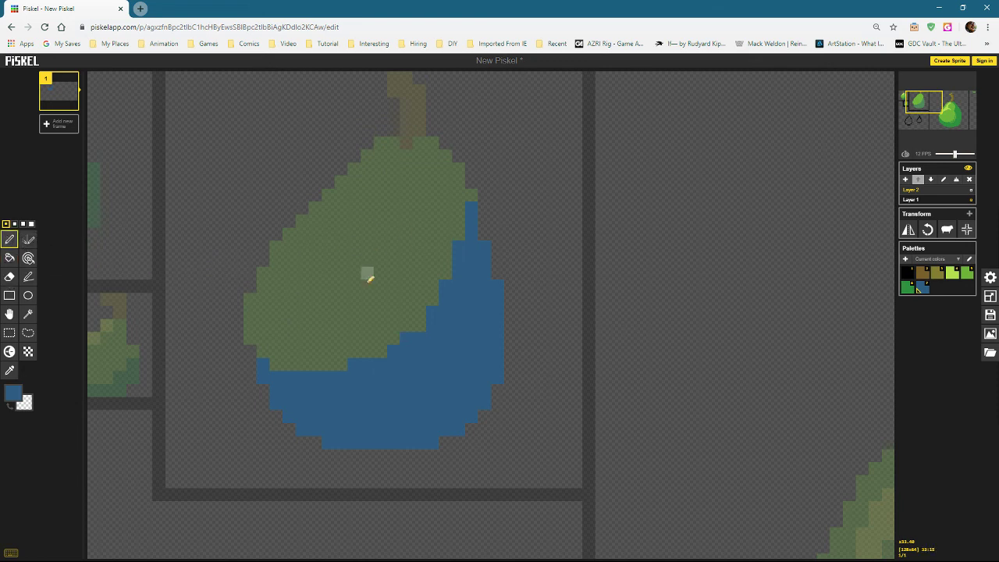
pyautogui.click(12, 396)
pyautogui.click(100, 421)
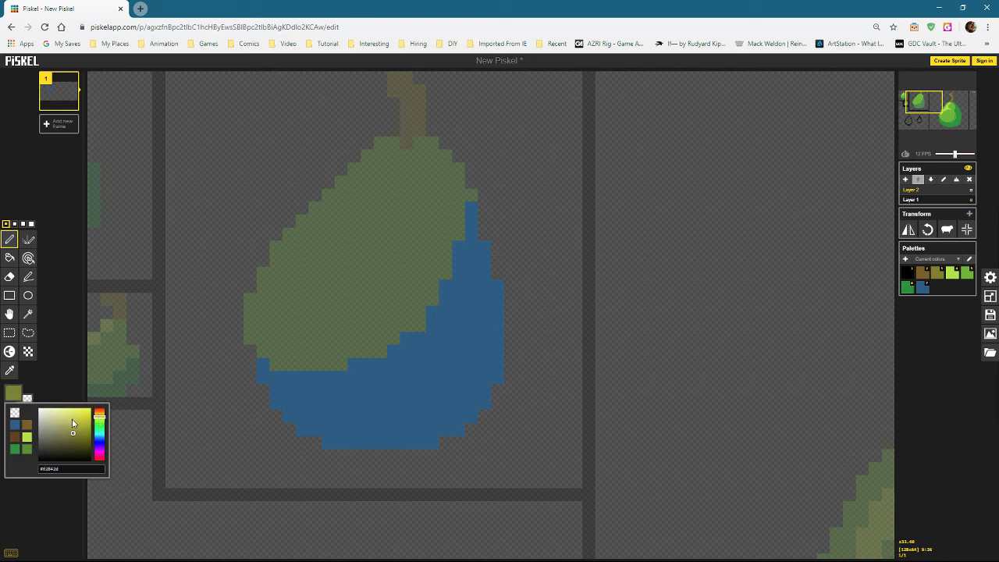
pyautogui.moveTo(73, 423); pyautogui.dragTo(68, 413)
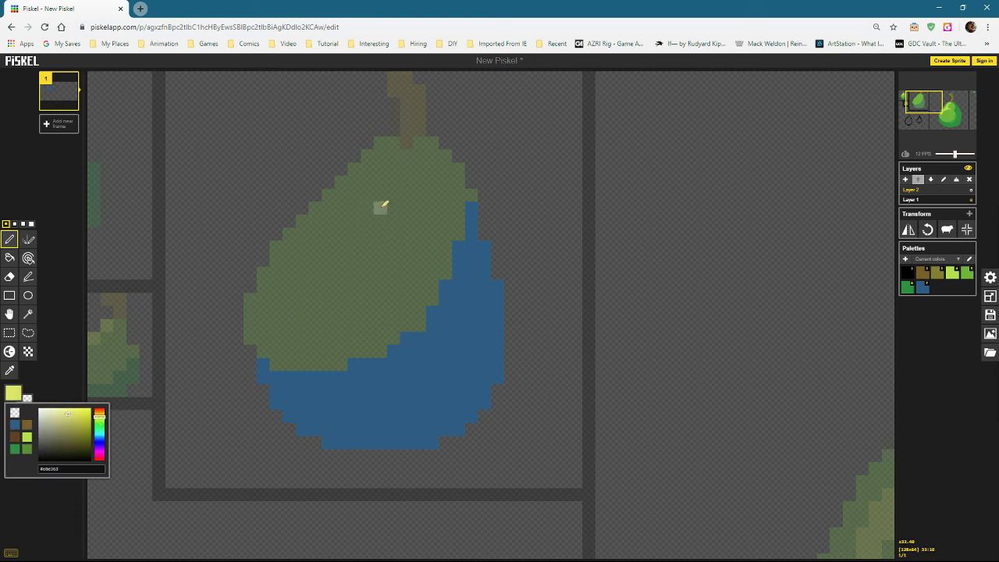
# Paint a yellow highlight on Layer 2 down the medium pear's upper left side, with short rightward branches, and clean up its edges.
pyautogui.moveTo(360, 232)
pyautogui.mouseDown()
pyautogui.moveTo(323, 234)
pyautogui.moveTo(289, 273)
pyautogui.moveTo(368, 232)
pyautogui.moveTo(343, 232)
pyautogui.moveTo(404, 162)
pyautogui.moveTo(380, 160)
pyautogui.moveTo(352, 230)
pyautogui.moveTo(397, 233)
pyautogui.moveTo(328, 234)
pyautogui.moveTo(327, 221)
pyautogui.moveTo(296, 267)
pyautogui.mouseUp()
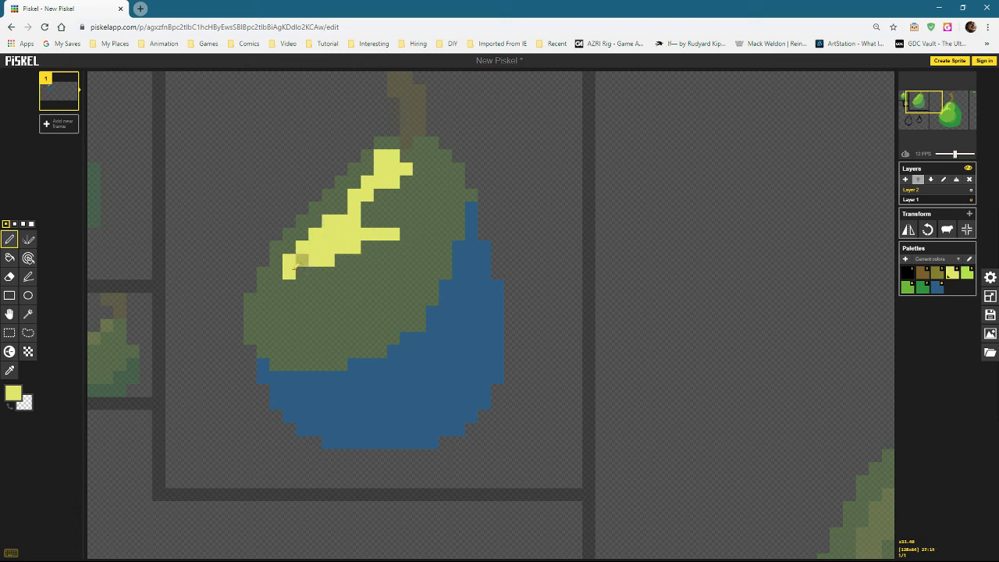
pyautogui.rightClick(406, 169)
pyautogui.rightClick(394, 182)
pyautogui.click(368, 169)
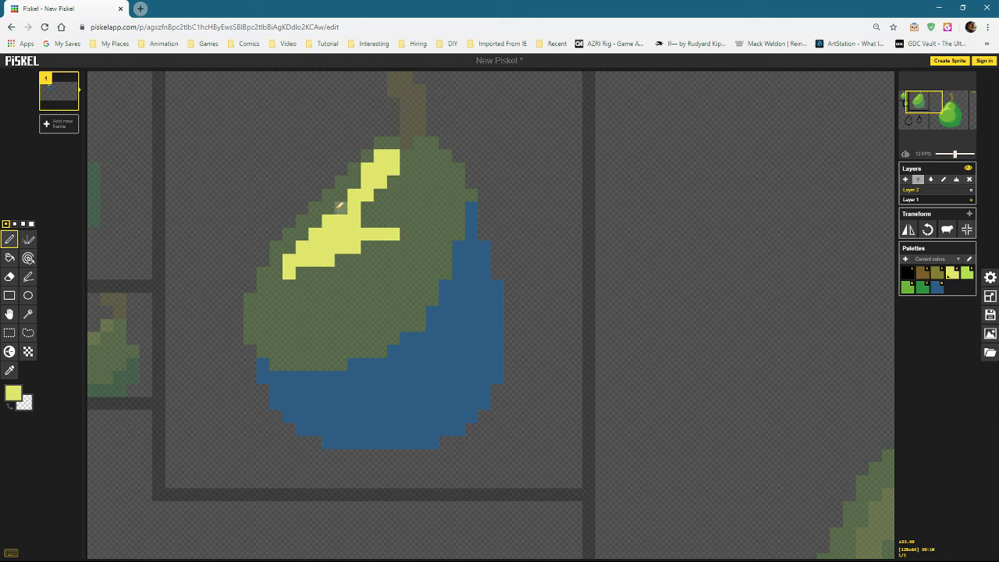
pyautogui.click(406, 156)
pyautogui.click(393, 143)
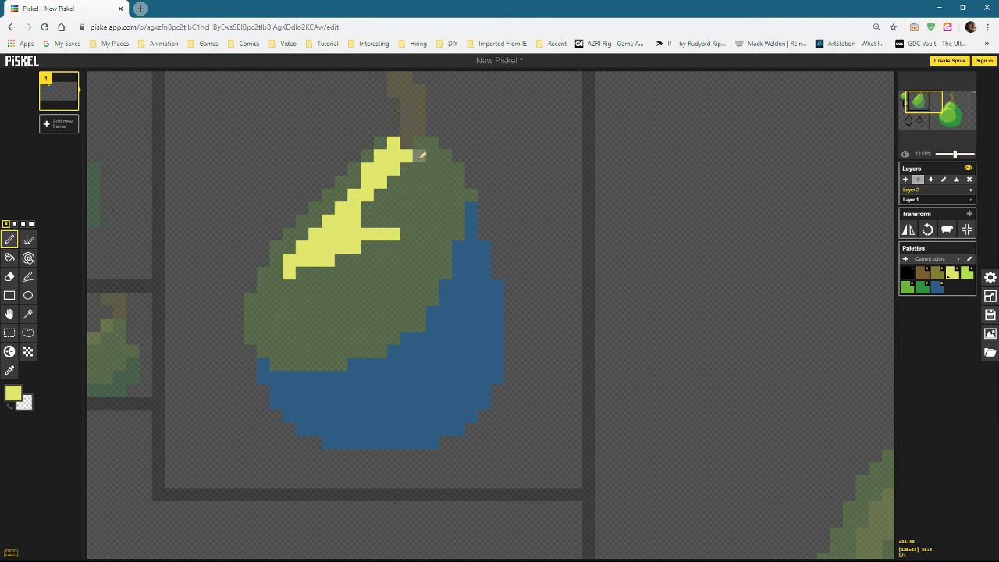
pyautogui.click(419, 155)
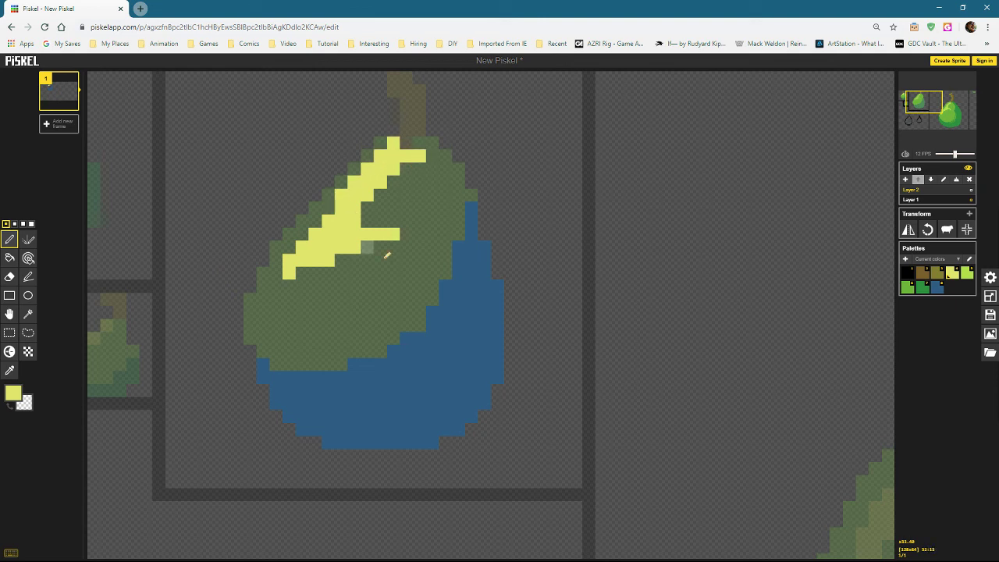
pyautogui.moveTo(340, 207); pyautogui.dragTo(303, 234)
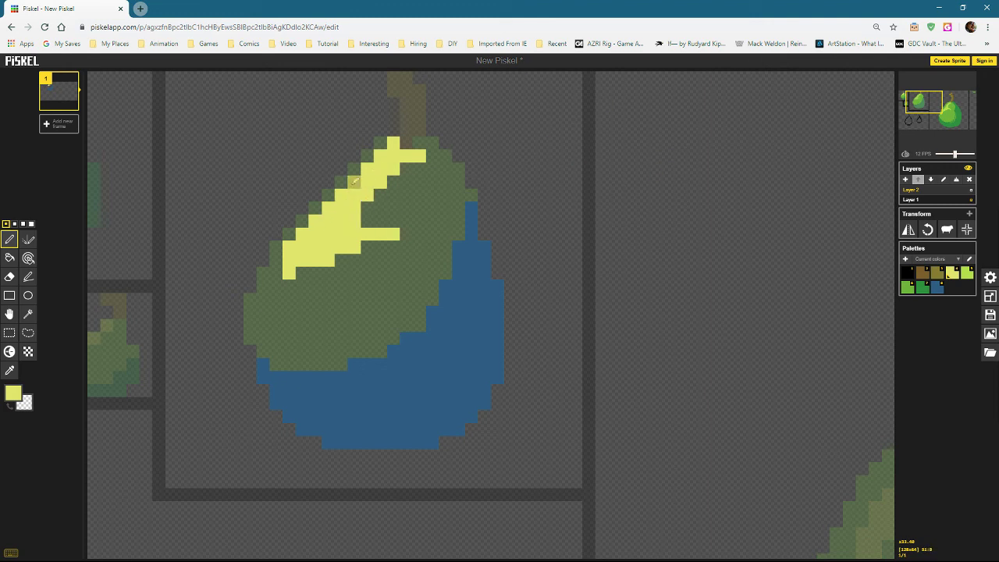
# Inspect the medium pear's blended highlight and shadow in a preview popup beside the drawing, and close the popup.
pyautogui.moveTo(927, 106)
pyautogui.click(966, 81)
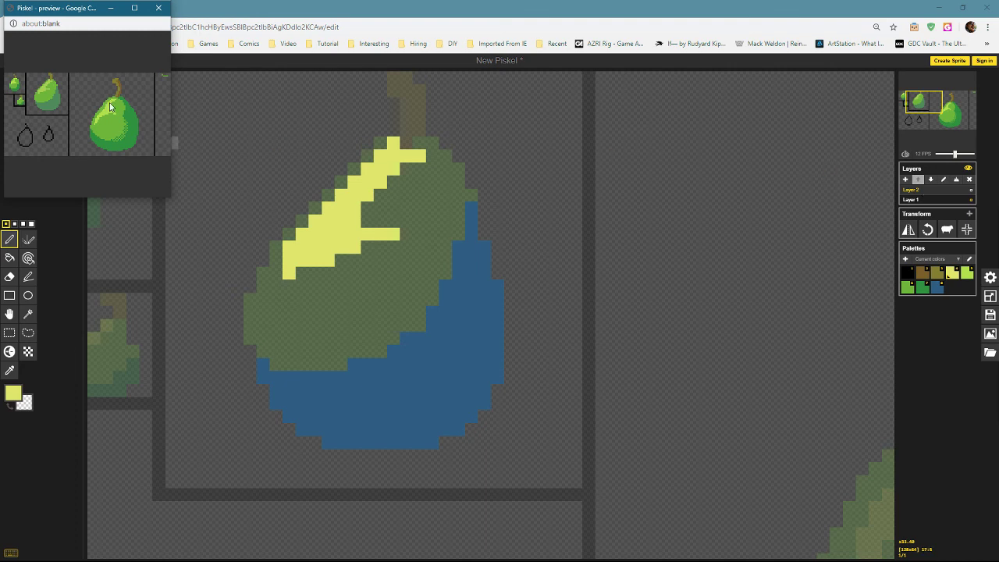
pyautogui.moveTo(76, 10); pyautogui.dragTo(633, 169)
pyautogui.moveTo(292, 245); pyautogui.dragTo(329, 221)
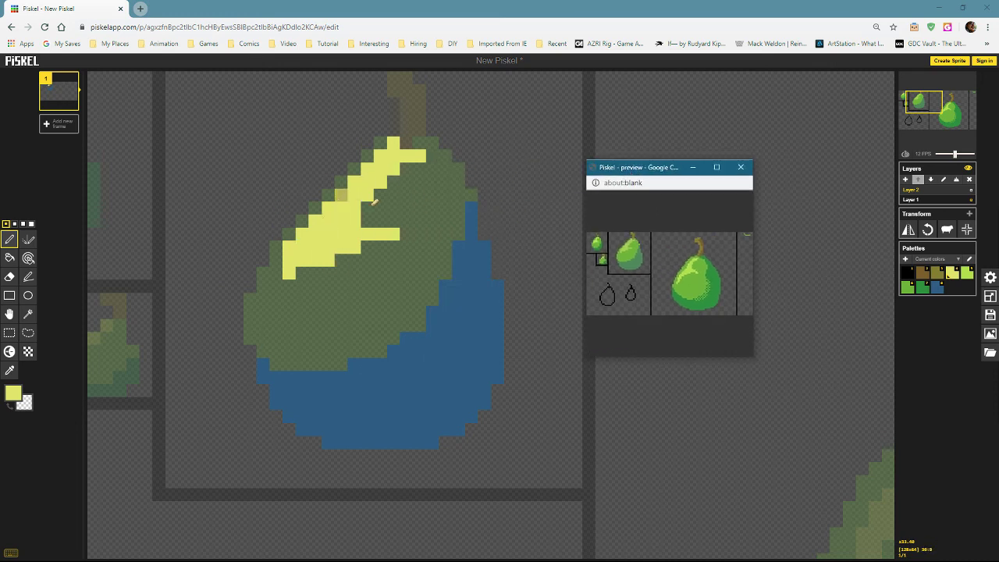
pyautogui.moveTo(657, 172); pyautogui.dragTo(601, 148)
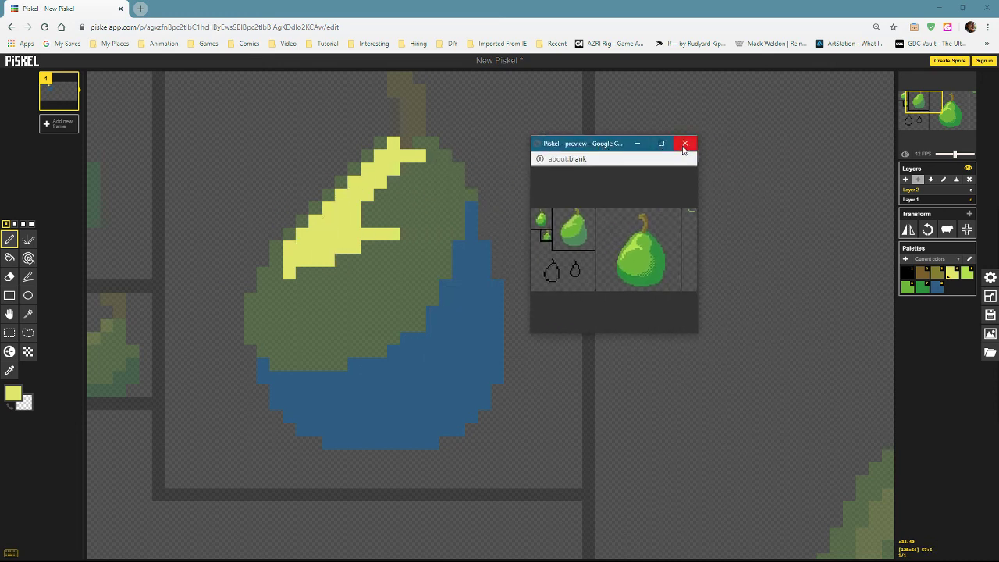
pyautogui.click(685, 144)
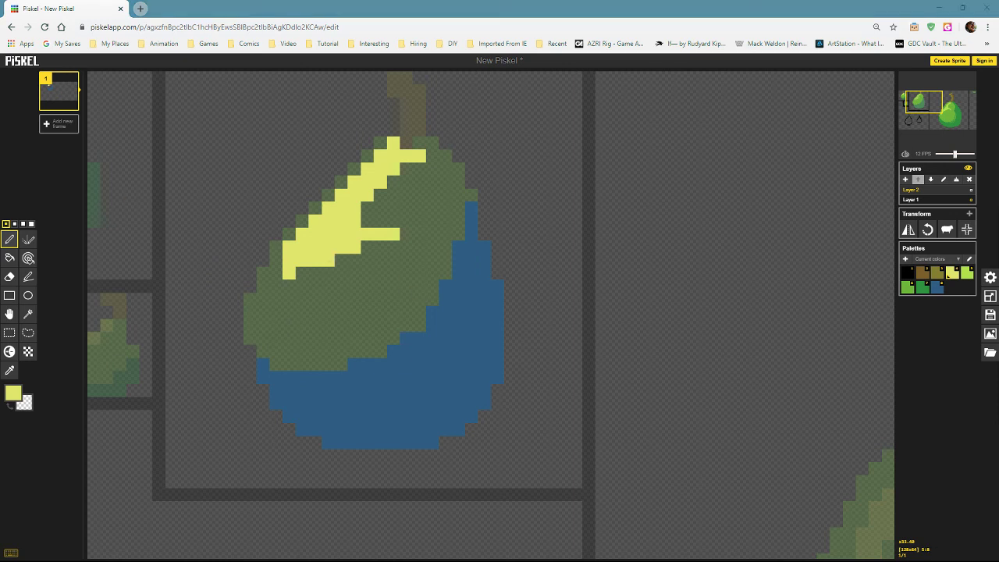
# Make Layer 1 the active layer to show the base artwork of all the pears.
pyautogui.scroll(-5, 479, 283)
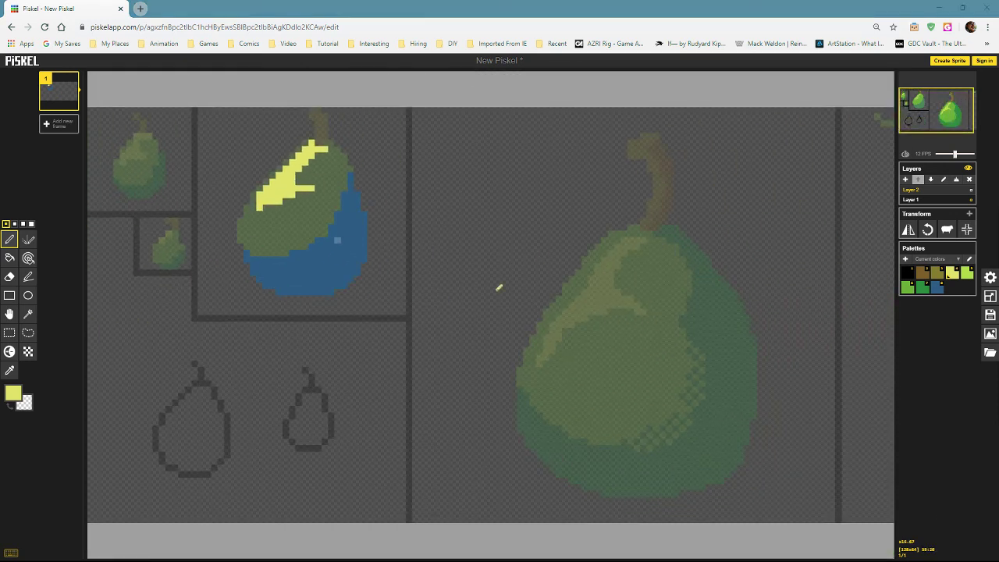
pyautogui.click(921, 199)
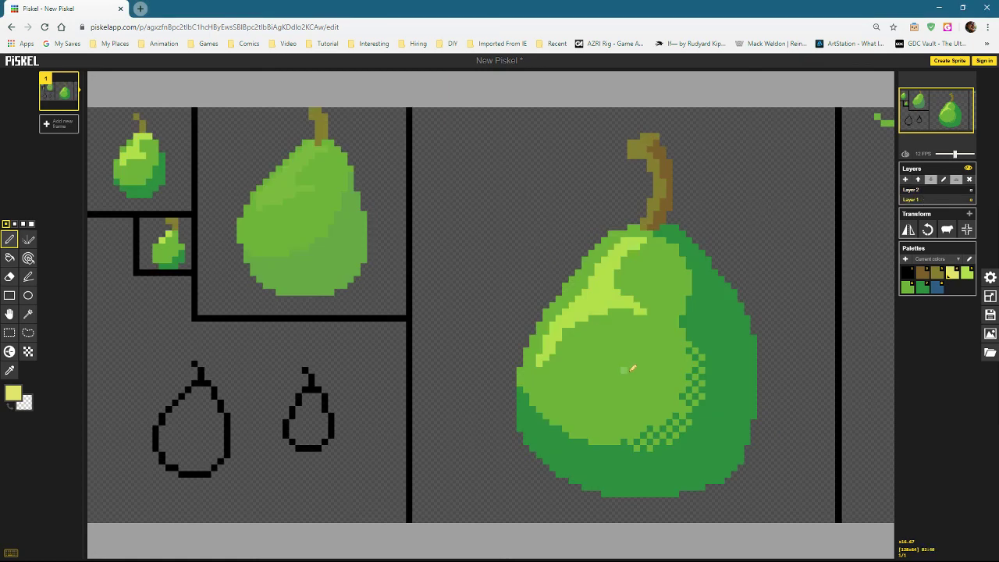